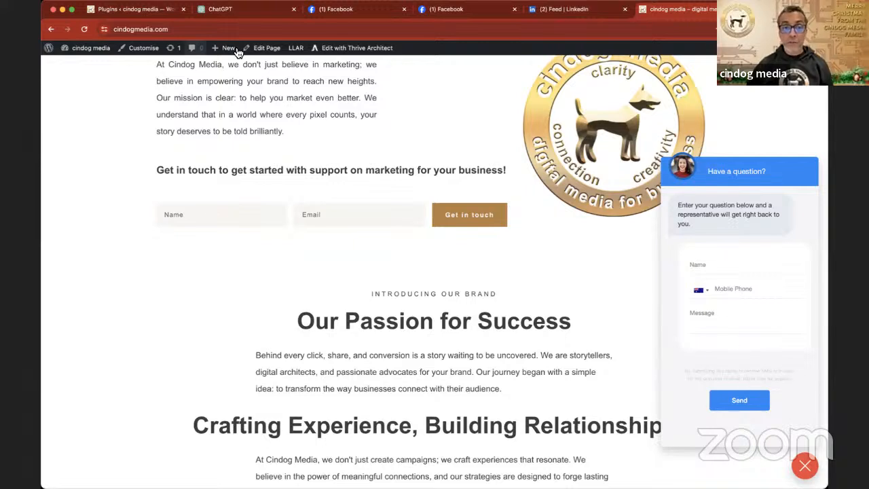
Switch to the site's WordPress plugins page and review the installed plugins and their update status
click(134, 13)
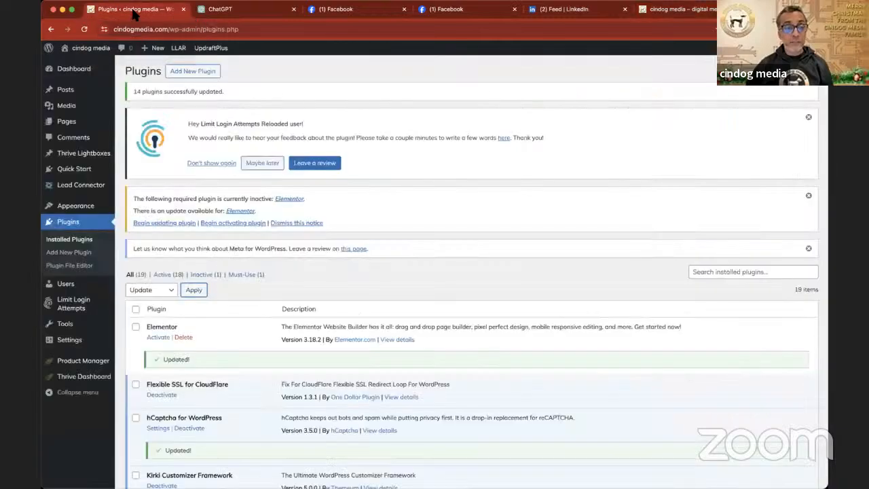
scroll(222, 169, down, 20)
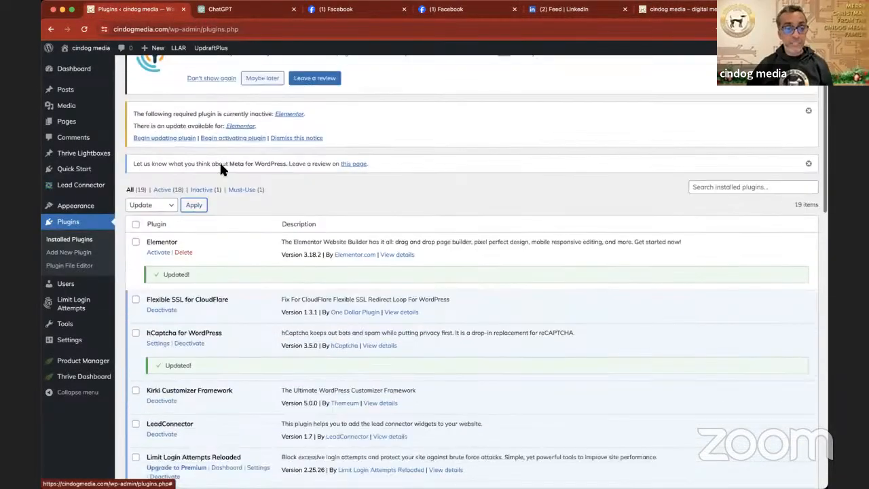
scroll(221, 169, up, 20)
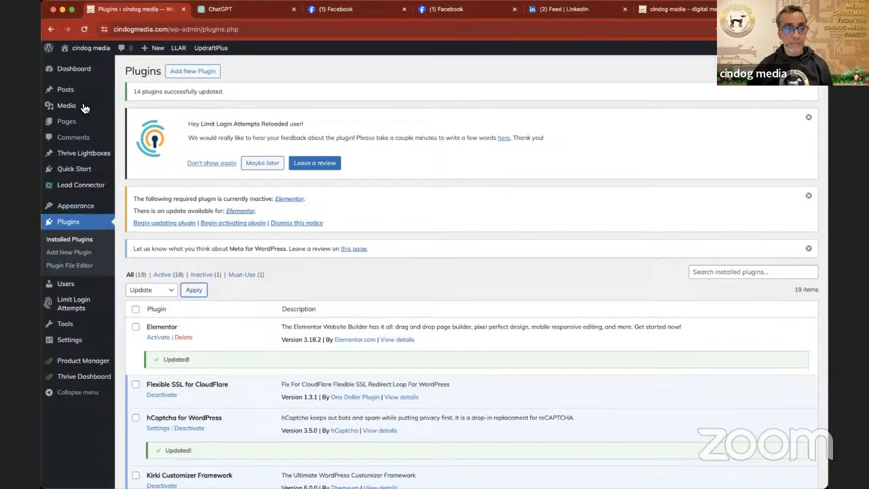
Find the available WordPress updates and update the Thrive Theme Builder theme to version 3.25.1
click(79, 78)
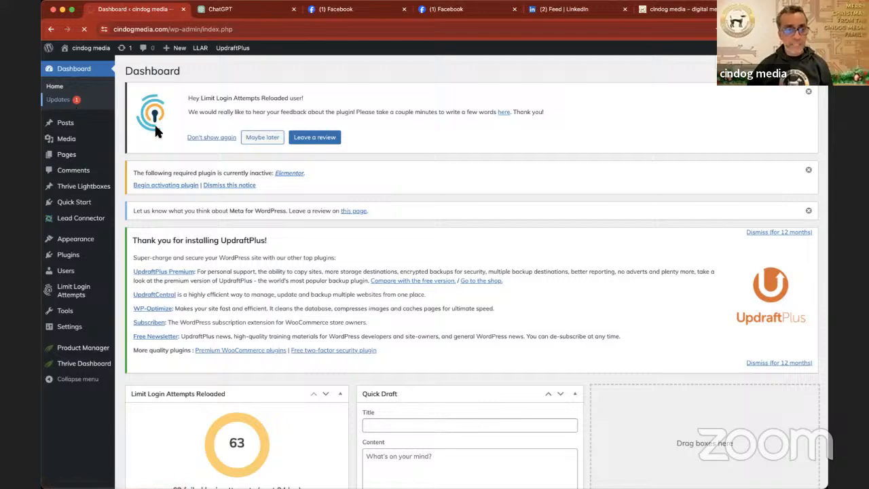
scroll(156, 127, down, 5)
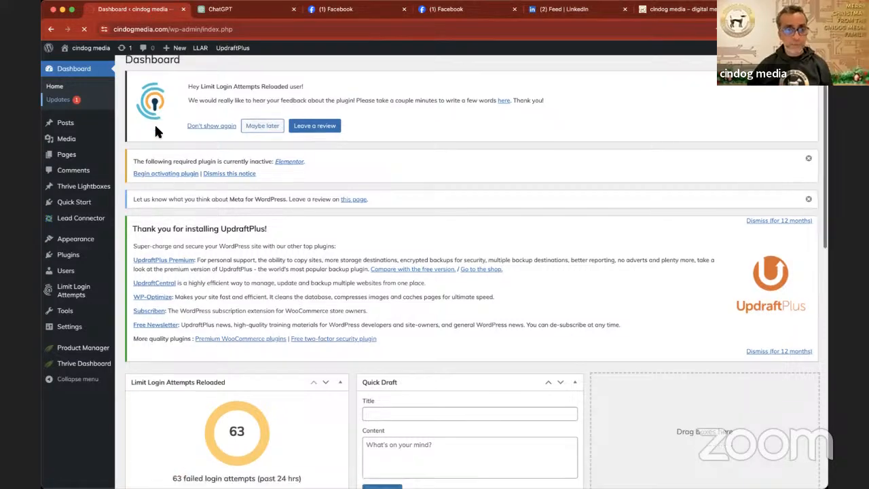
scroll(155, 127, down, 5)
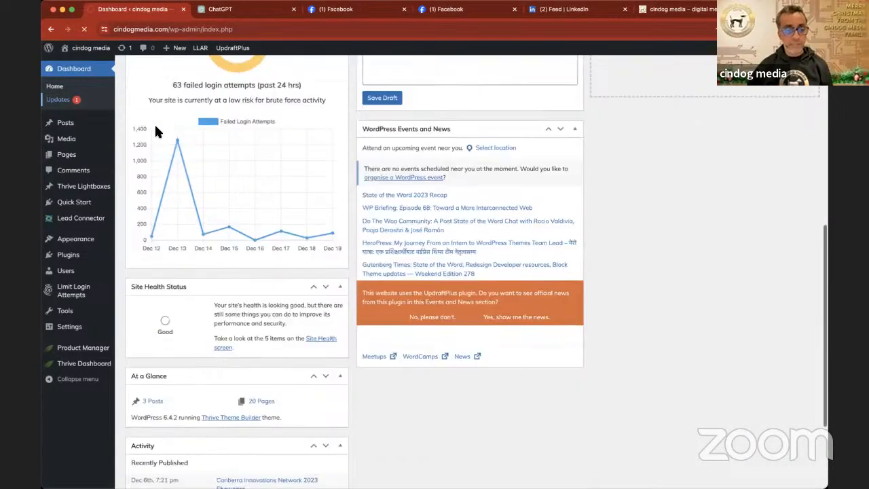
scroll(156, 127, up, 15)
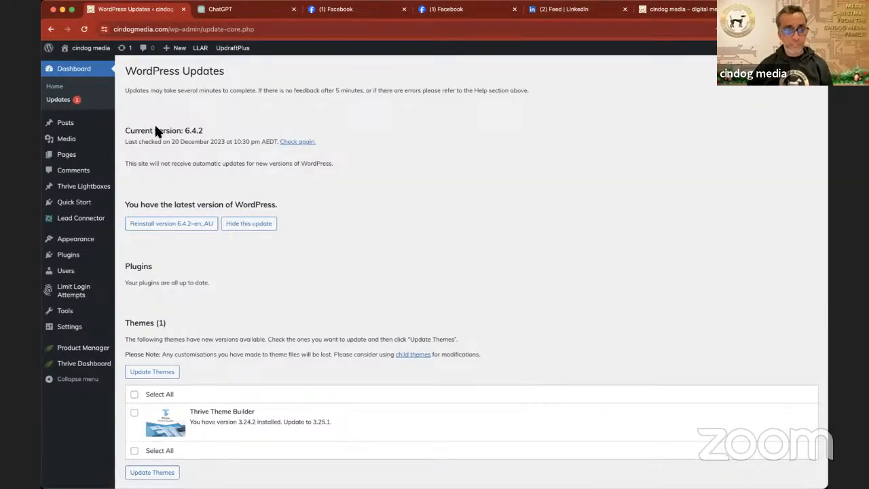
scroll(155, 129, down, 3)
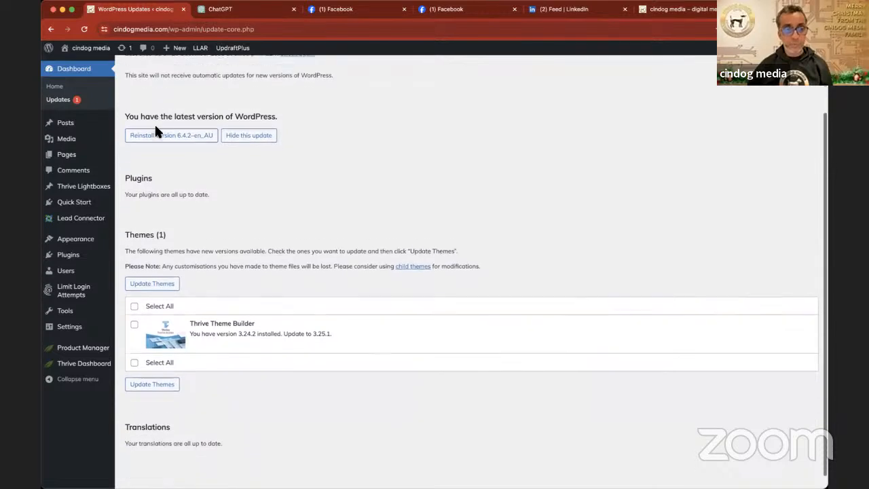
scroll(156, 127, down, 1)
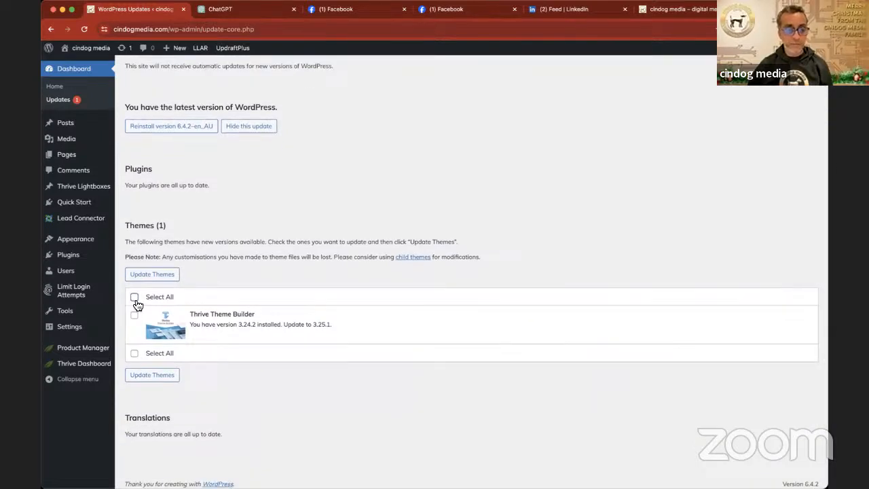
click(166, 279)
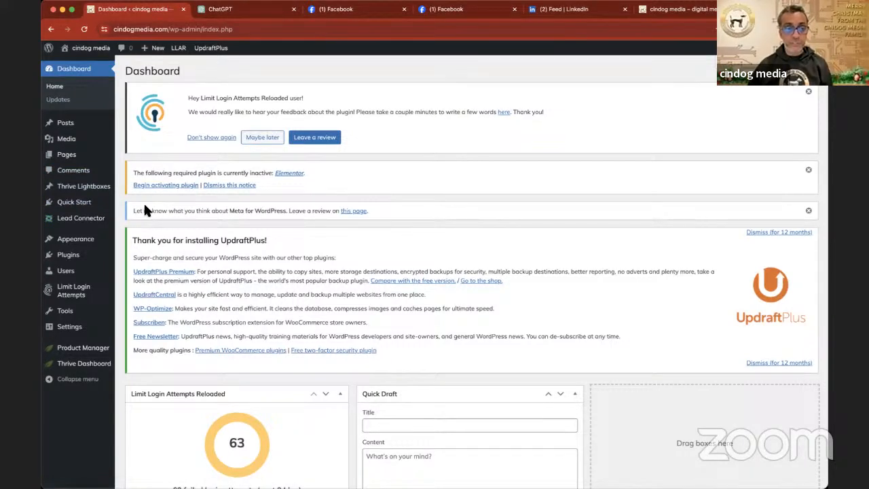
Find the Logo Design Input draft among the site's pages and open it for editing with Thrive Architect
scroll(144, 207, down, 3)
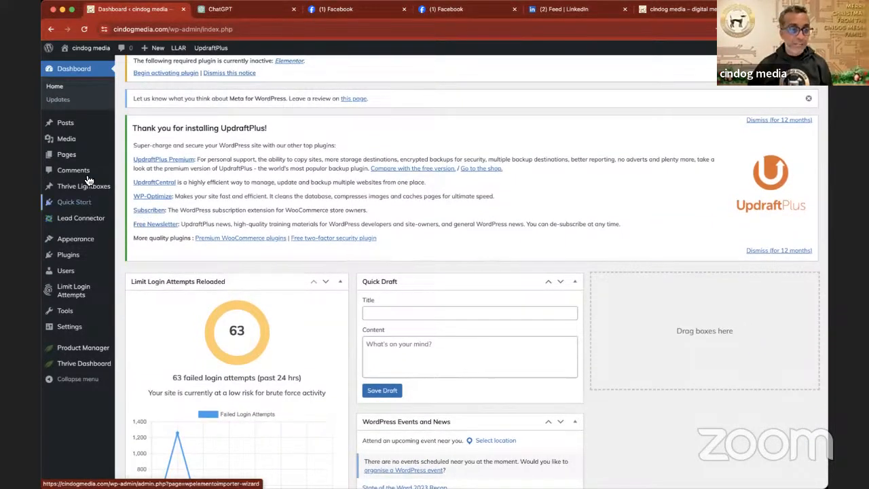
mouse_move(71, 161)
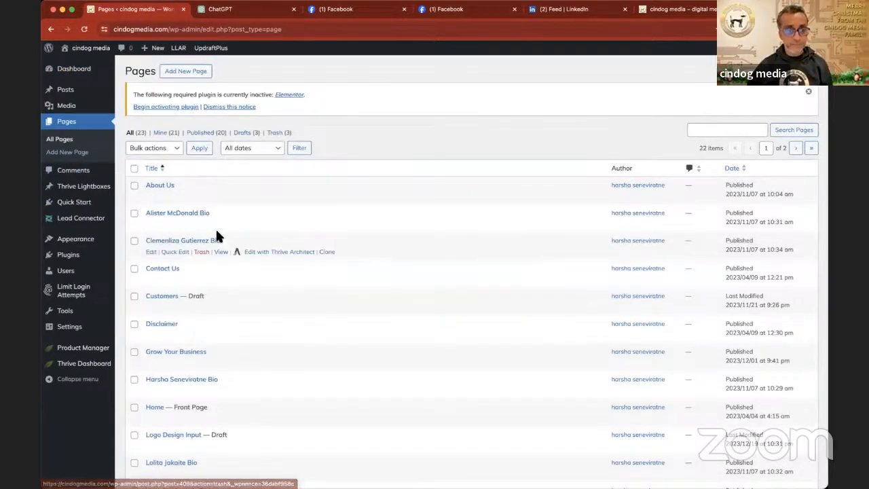
scroll(218, 236, down, 3)
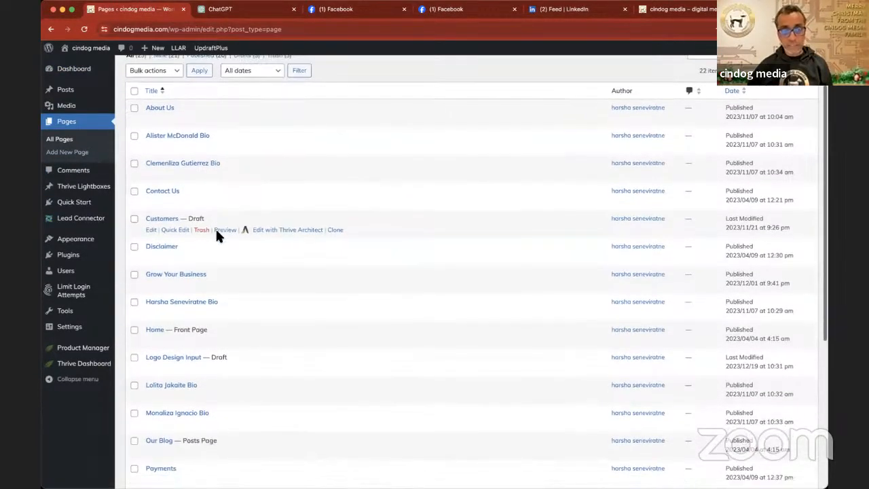
scroll(217, 234, down, 3)
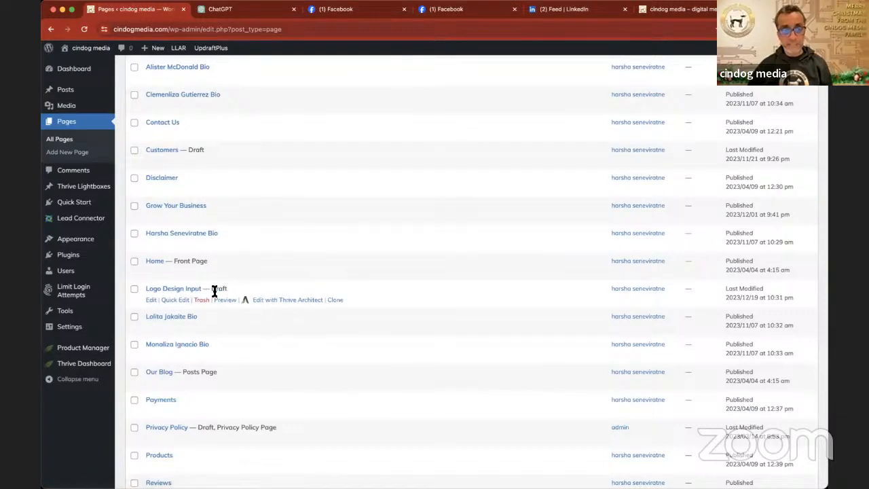
click(288, 303)
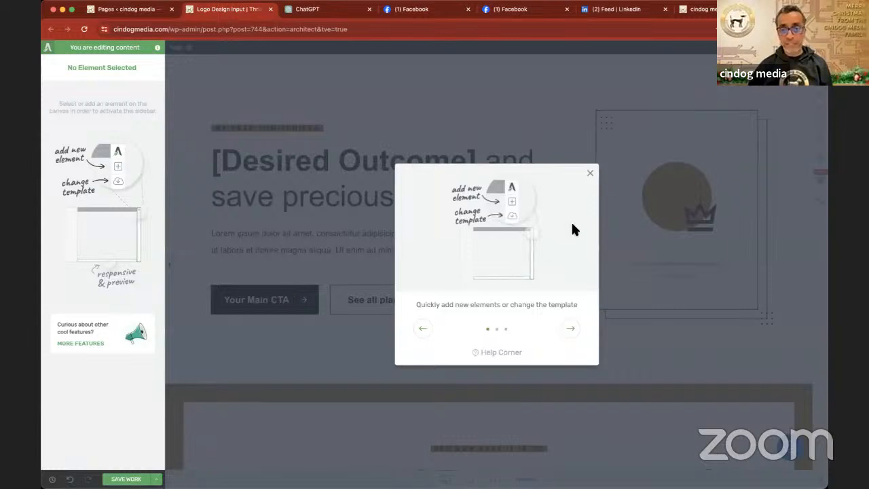
Go through the editor's introductory tips and dismiss them
click(572, 330)
click(571, 330)
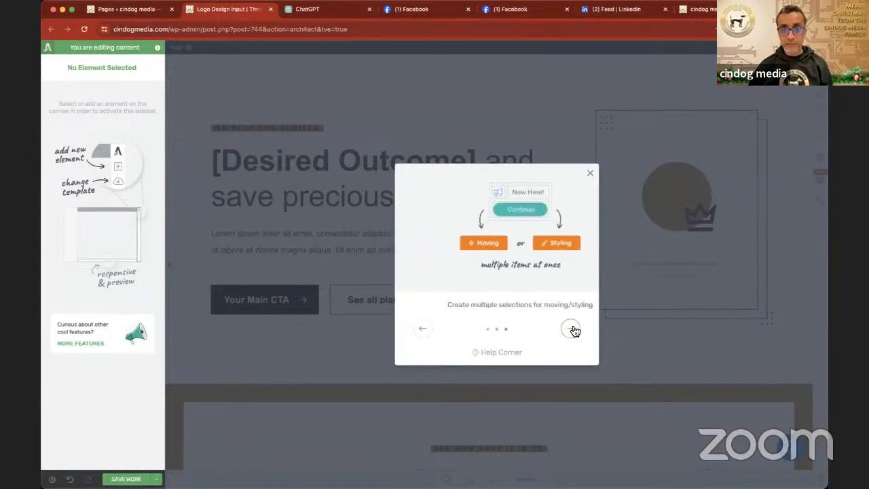
click(573, 330)
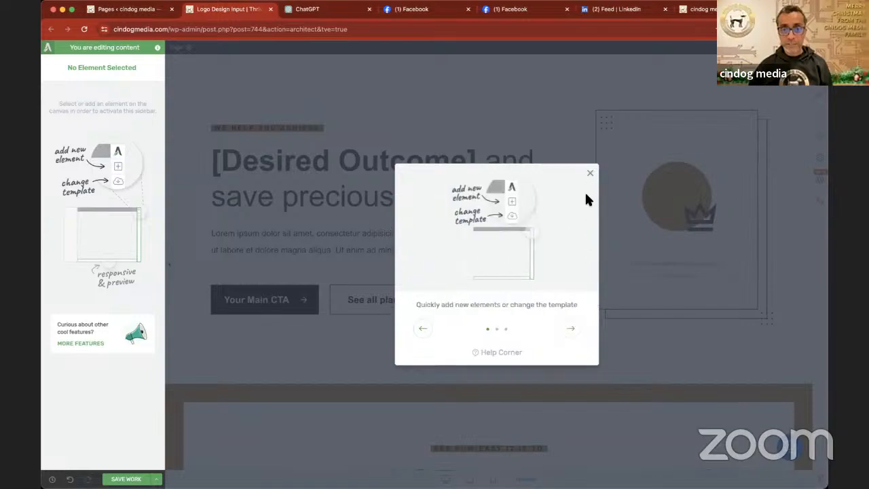
click(590, 173)
Examine the template's sections from the opening headline down to the Ready? sign-up block and the testimonials
scroll(498, 236, down, 10)
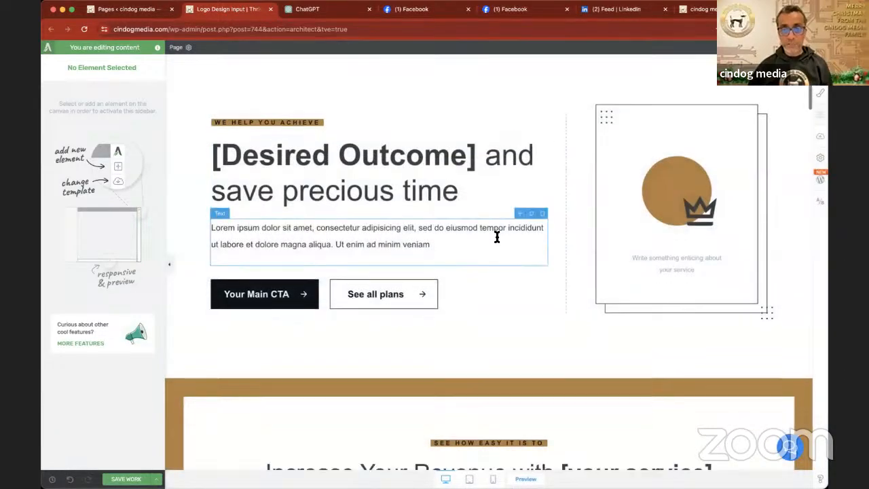
scroll(499, 237, down, 15)
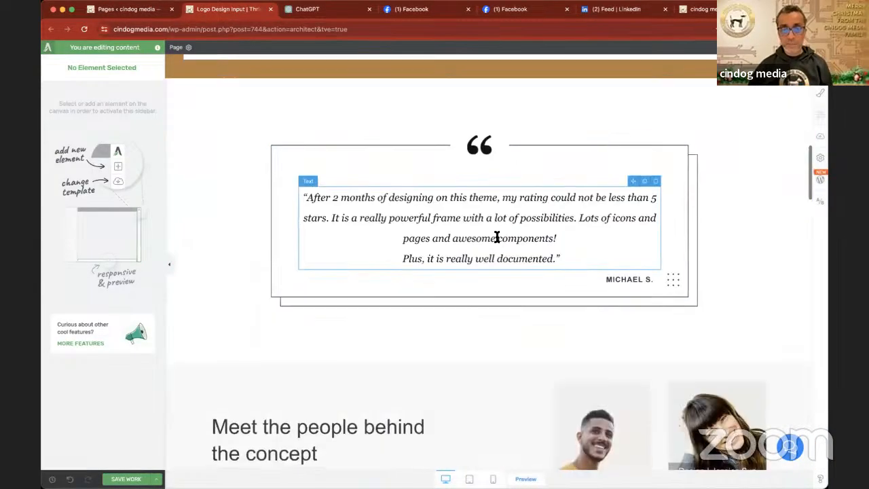
scroll(499, 239, down, 15)
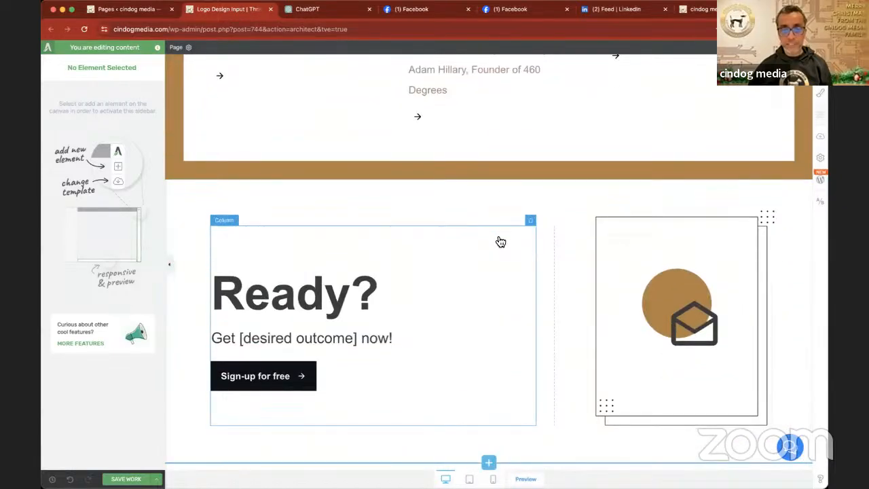
scroll(499, 239, up, 2)
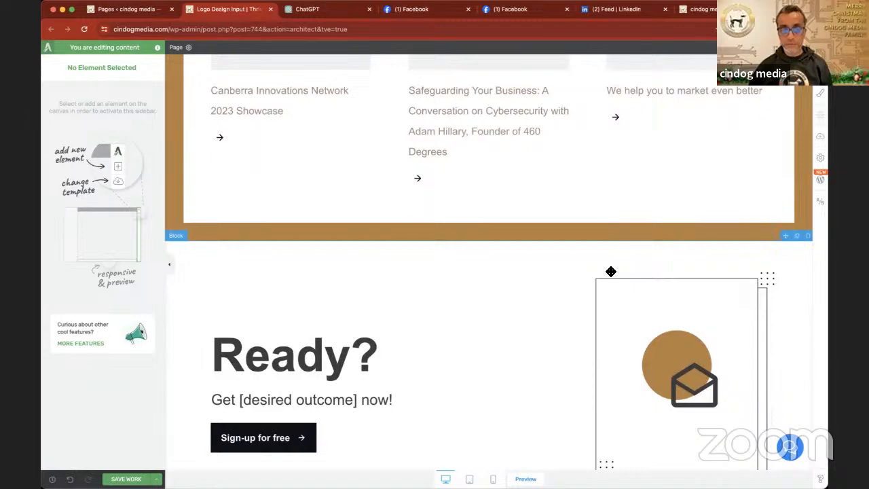
scroll(612, 271, up, 8)
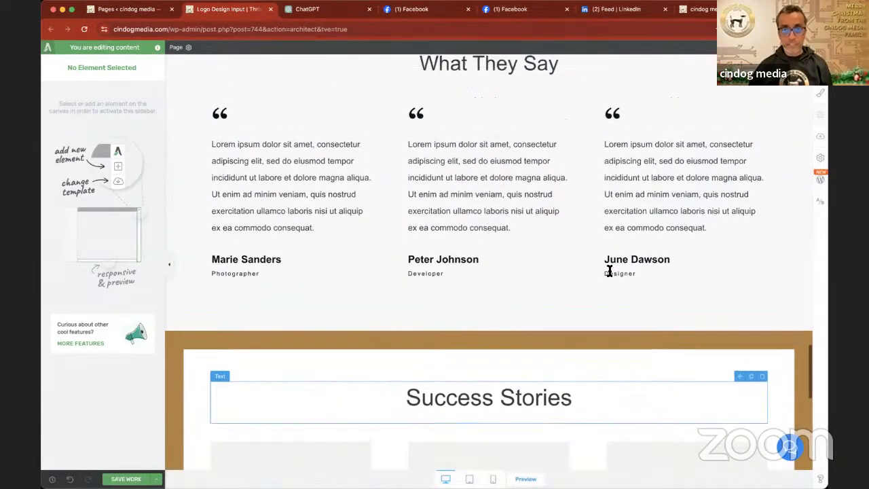
scroll(610, 270, down, 9)
scroll(611, 272, up, 11)
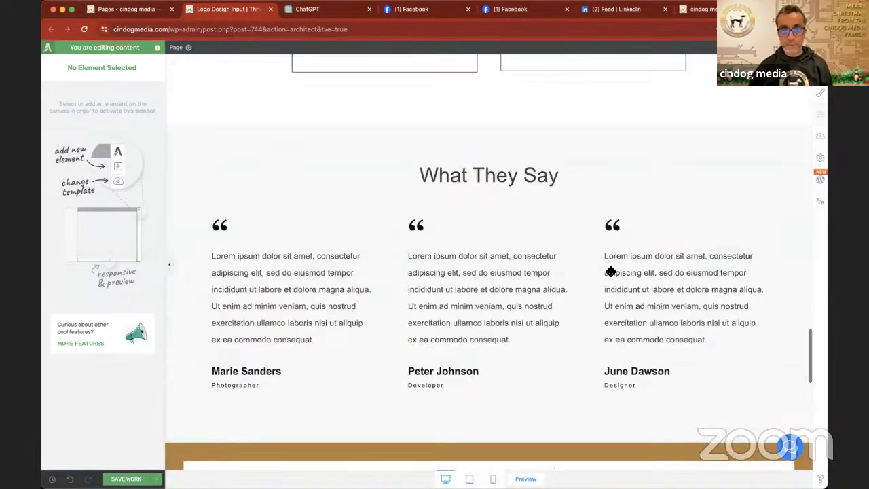
Move the black "Why work with us" background section to the end of the page, below the "Ready?" block
scroll(611, 272, up, 8)
scroll(612, 274, down, 2)
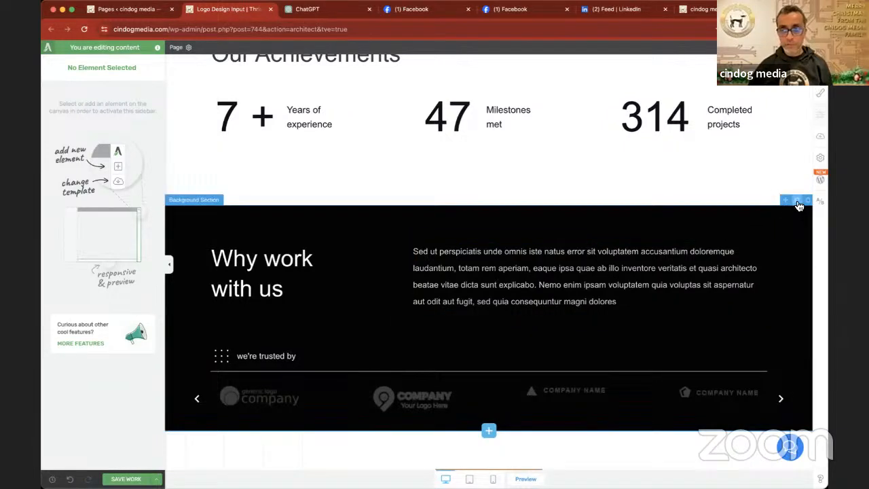
drag(787, 202, 755, 462)
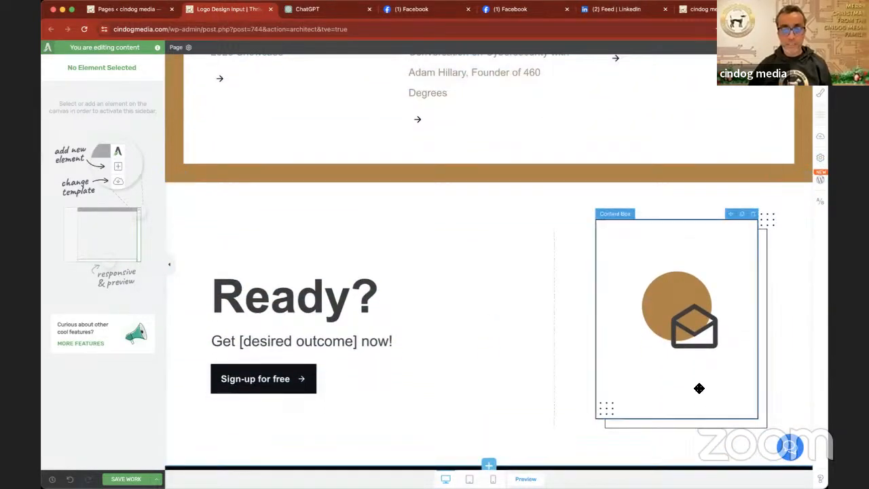
Delete the "What suits you best" pricing block below "Our Achievements"
scroll(729, 273, down, 10)
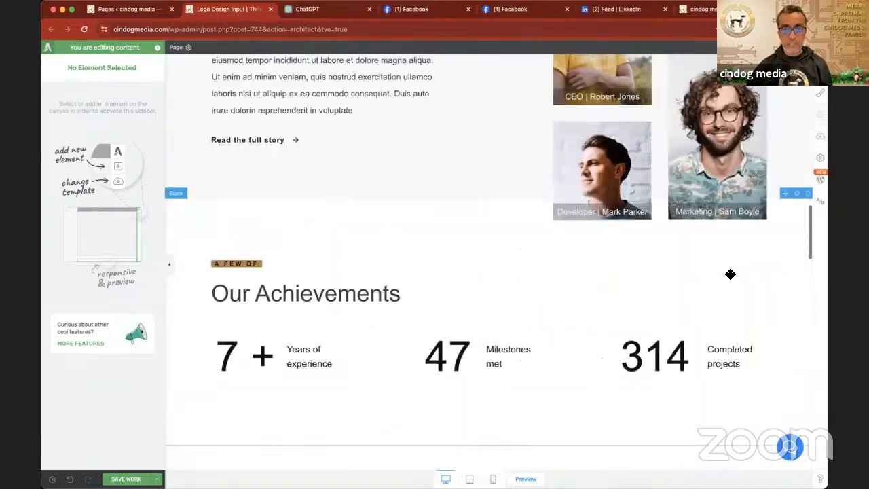
scroll(730, 274, down, 3)
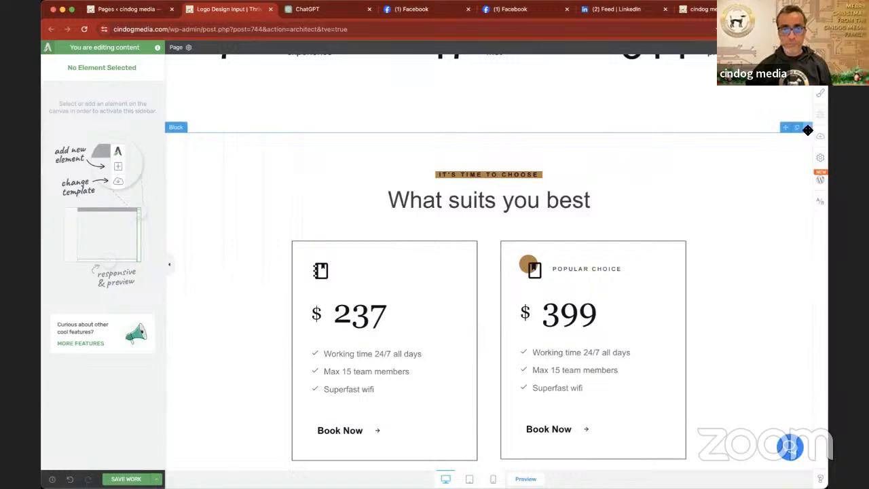
click(809, 130)
Examine the sections from "Our Achievements" up to the opening headline, including the "Increase Your Revenue" benefits block
scroll(720, 195, up, 5)
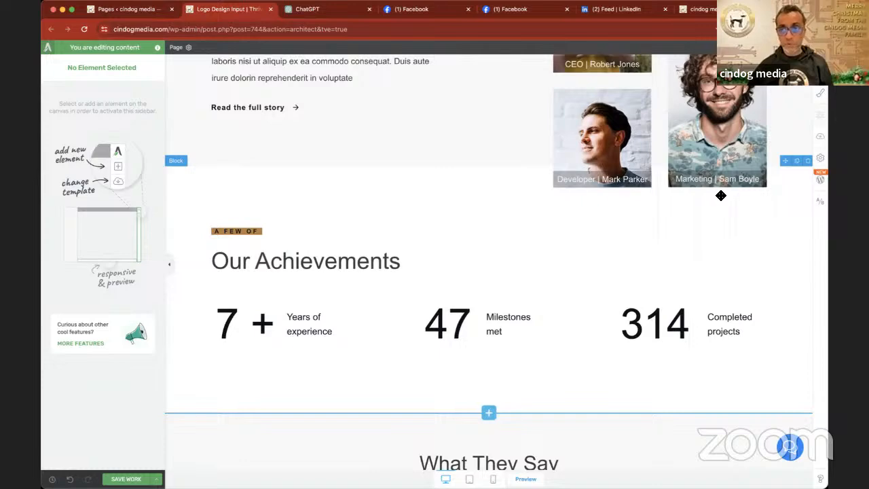
scroll(721, 195, up, 5)
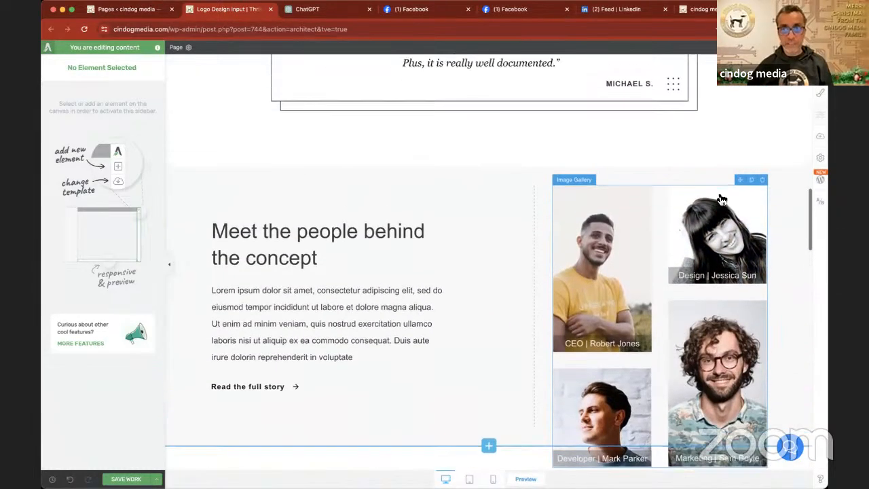
scroll(722, 197, up, 4)
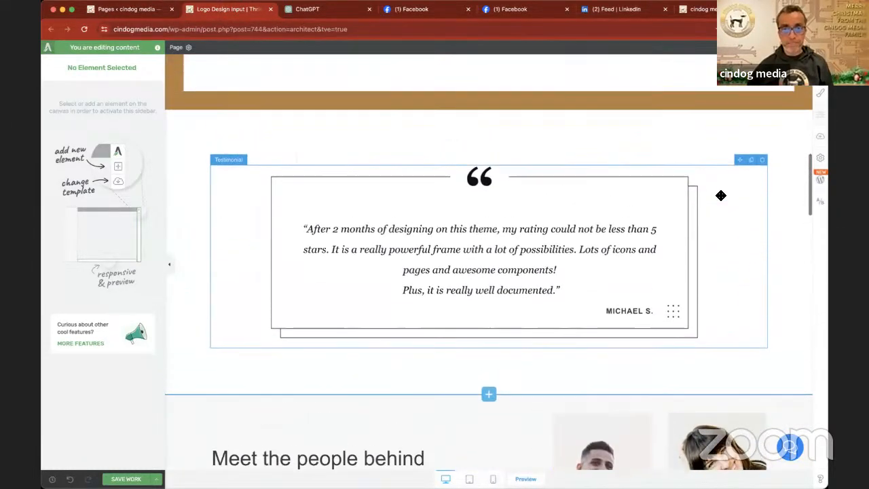
scroll(721, 195, up, 6)
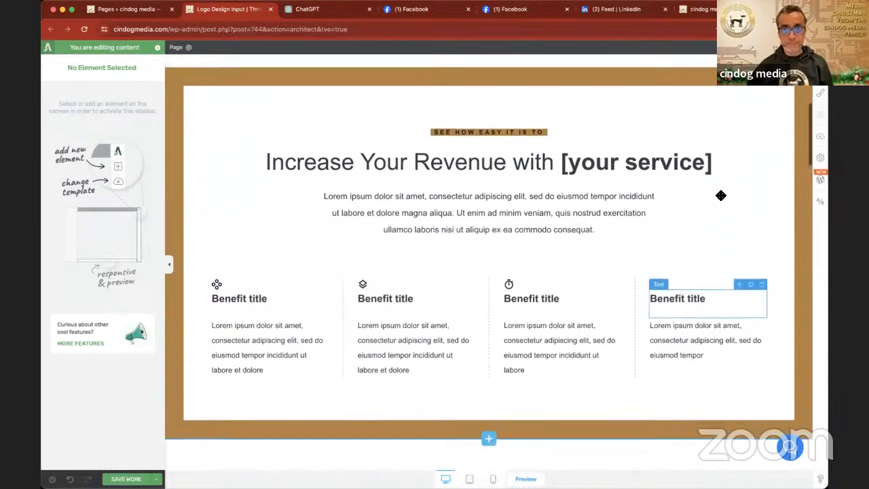
scroll(720, 196, up, 6)
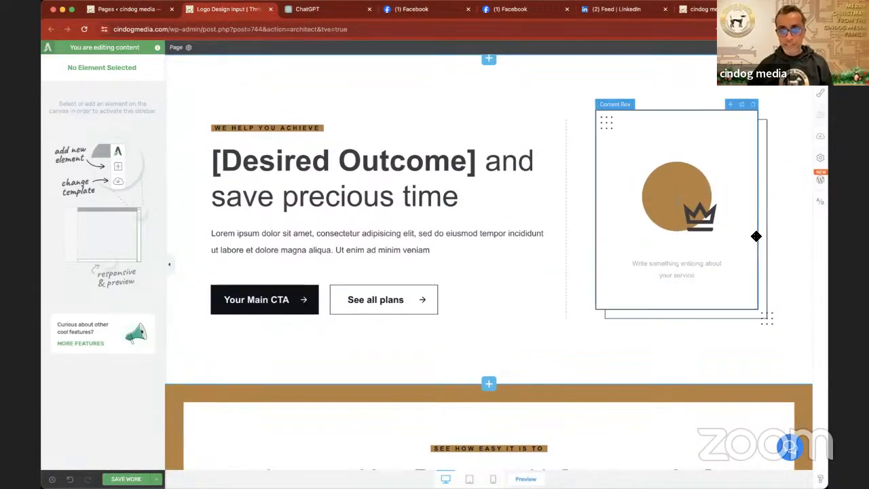
scroll(756, 237, down, 6)
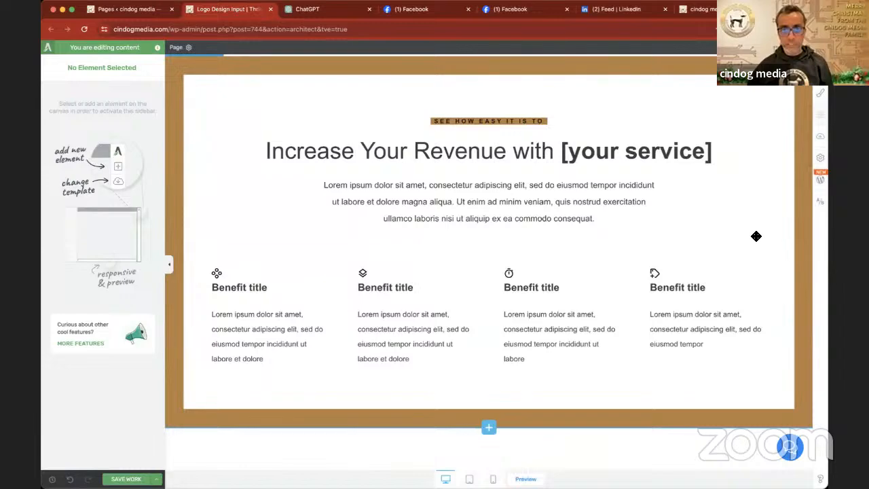
scroll(757, 236, up, 1)
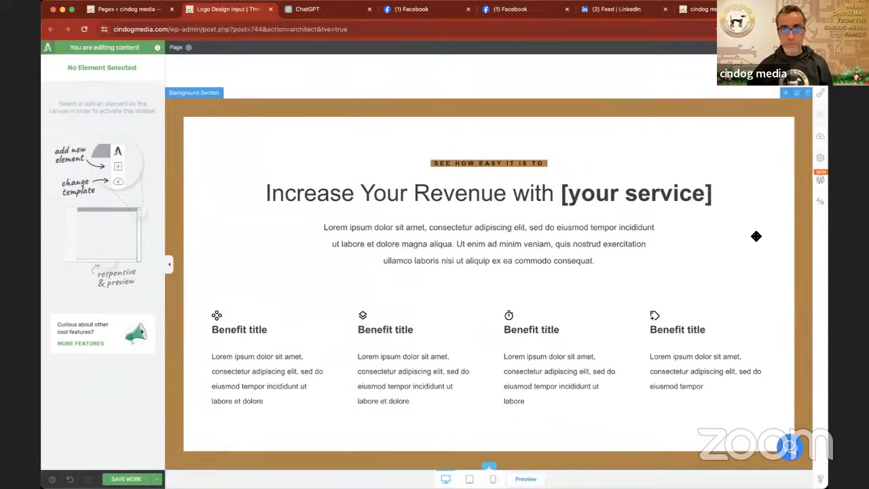
scroll(757, 236, up, 1)
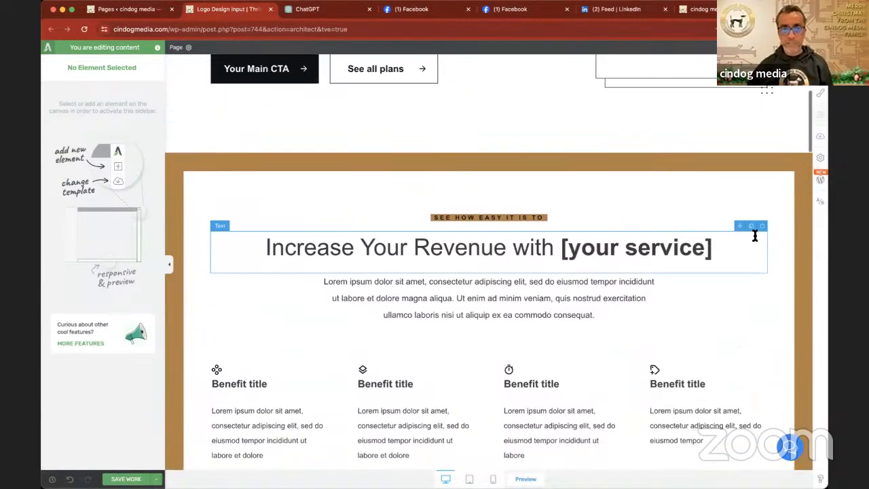
Delete the "Increase Your Revenue with [your service]" benefits block and the single-quote testimonial block below it
scroll(755, 236, down, 1)
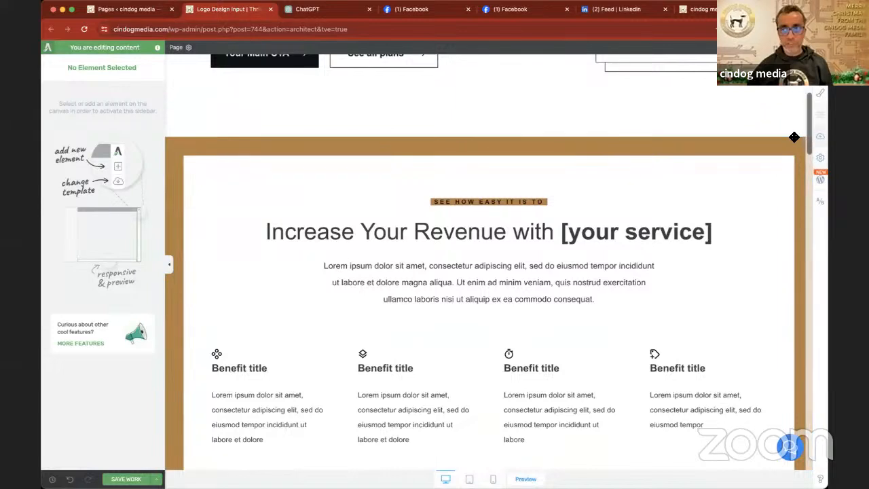
click(802, 131)
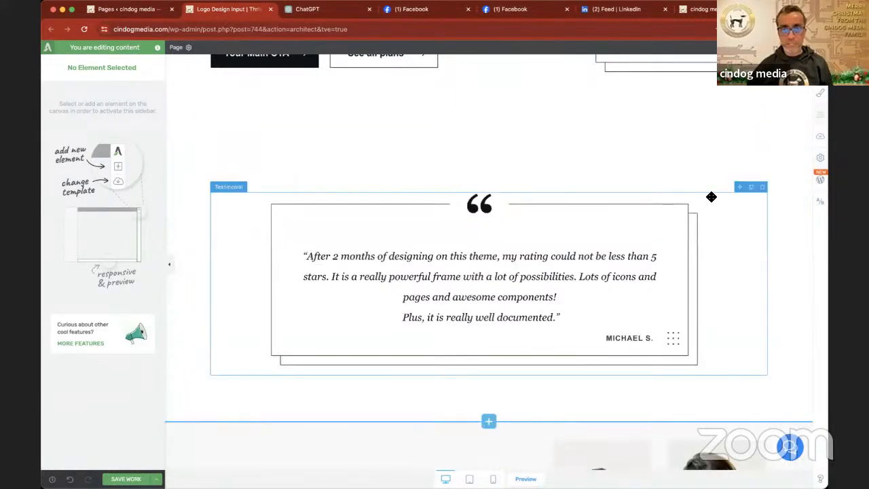
scroll(712, 197, up, 1)
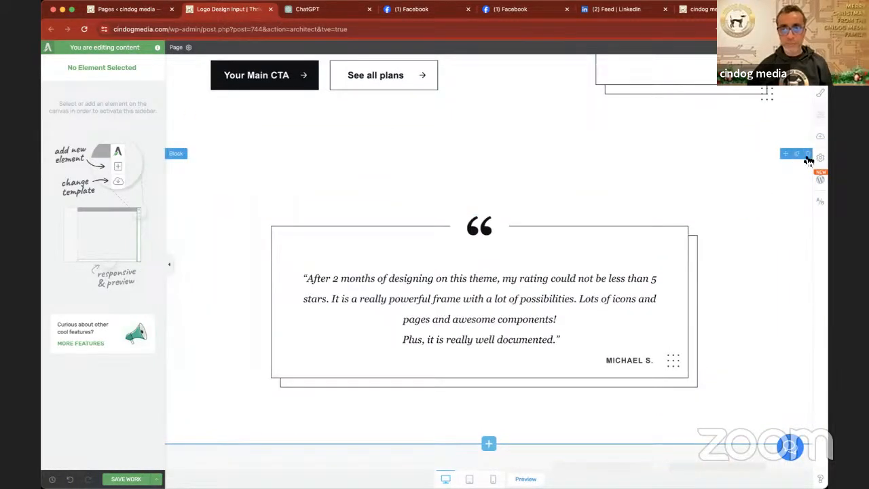
click(807, 154)
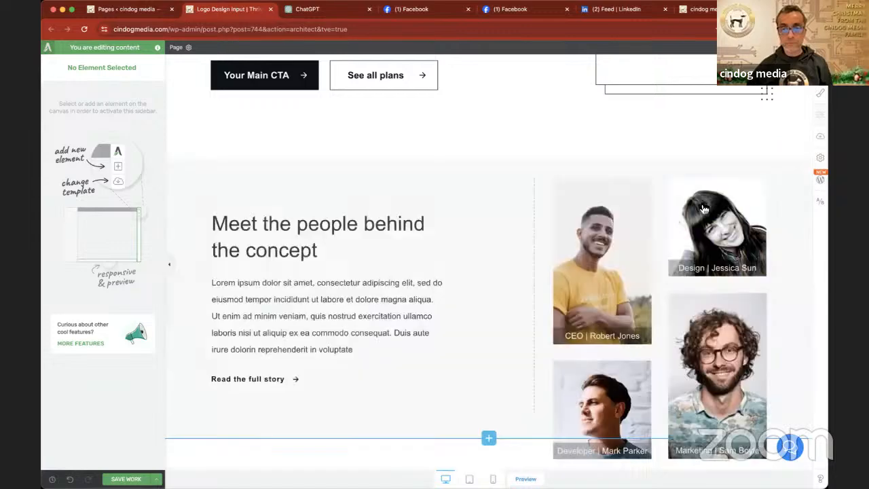
Delete the "Our Achievements" block between the team section and "What They Say"
scroll(704, 208, up, 8)
scroll(701, 202, down, 20)
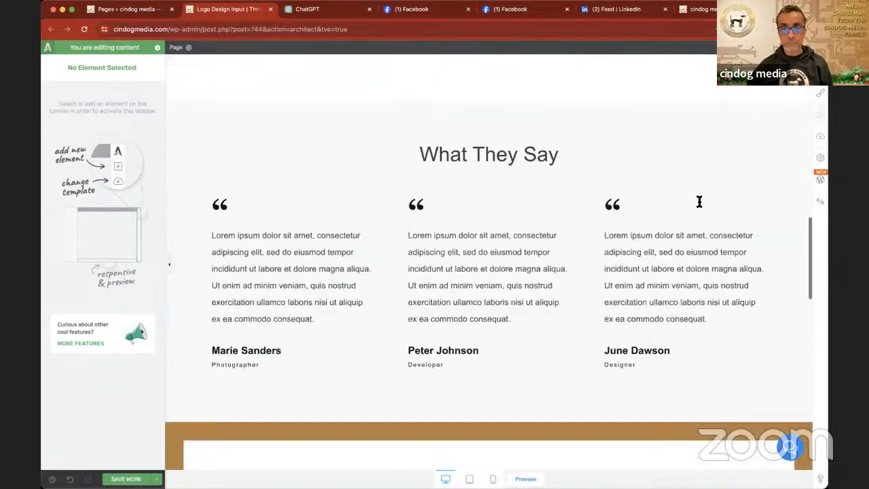
scroll(702, 201, up, 8)
scroll(702, 203, up, 4)
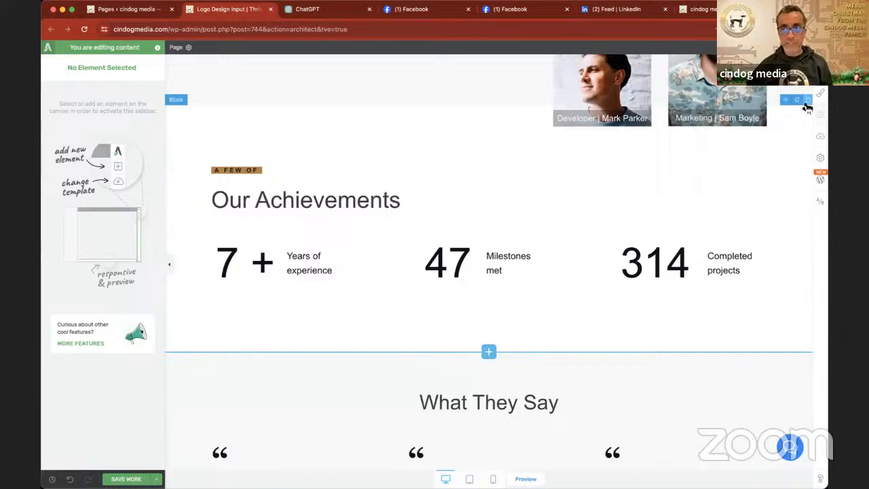
click(807, 103)
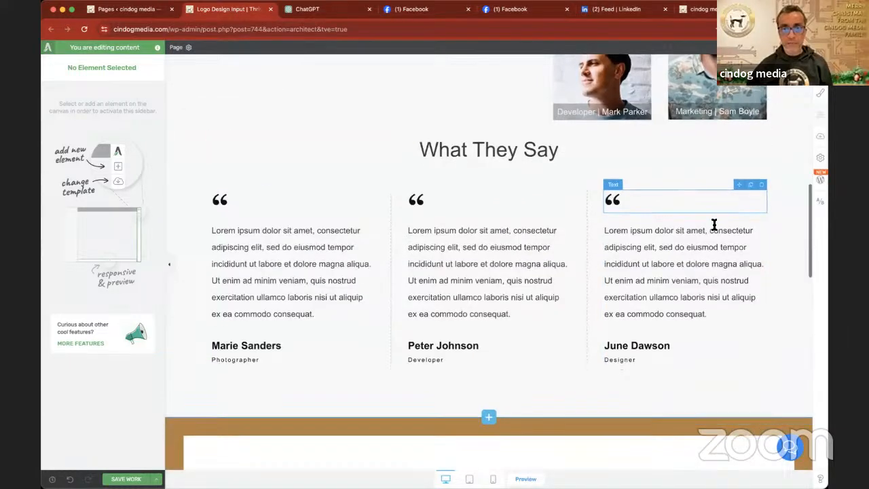
Delete the "Success Stories" block between "What They Say" and the "Ready?" block
scroll(714, 224, down, 10)
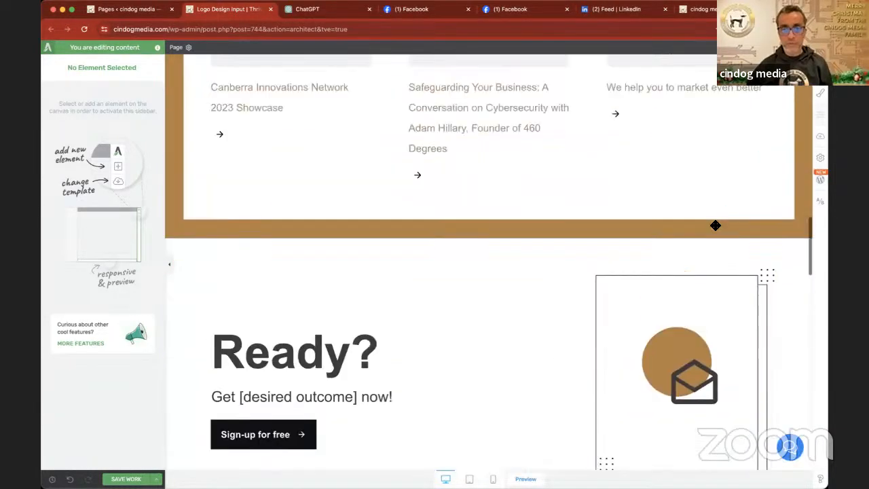
scroll(715, 225, up, 5)
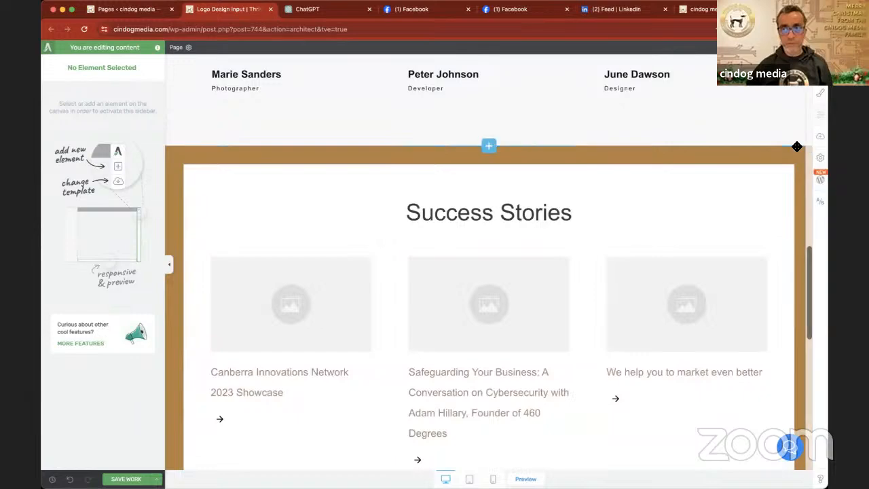
mouse_move(795, 153)
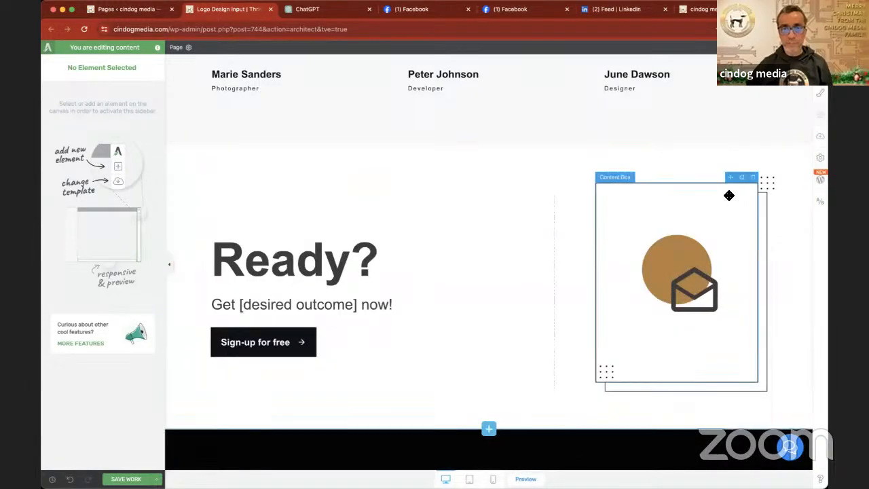
scroll(729, 196, down, 5)
Add a Lead Generation element below the opening section's call-to-action buttons and look through the available form templates
scroll(730, 195, up, 15)
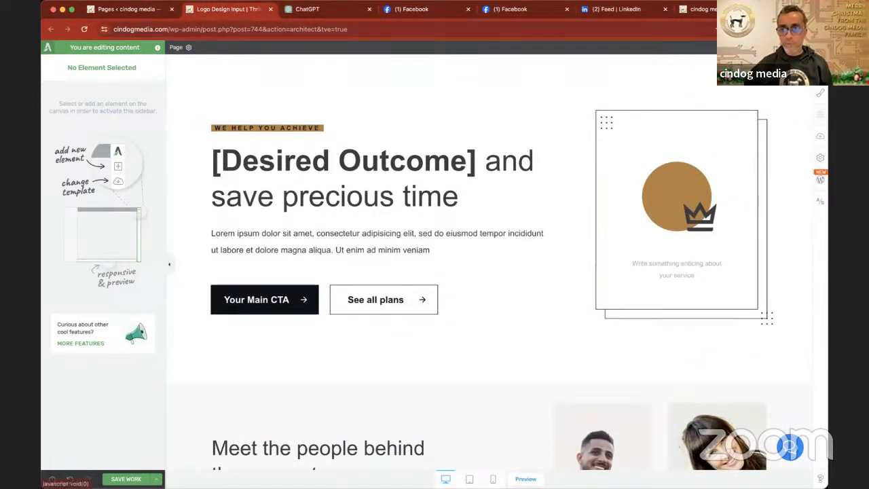
click(820, 114)
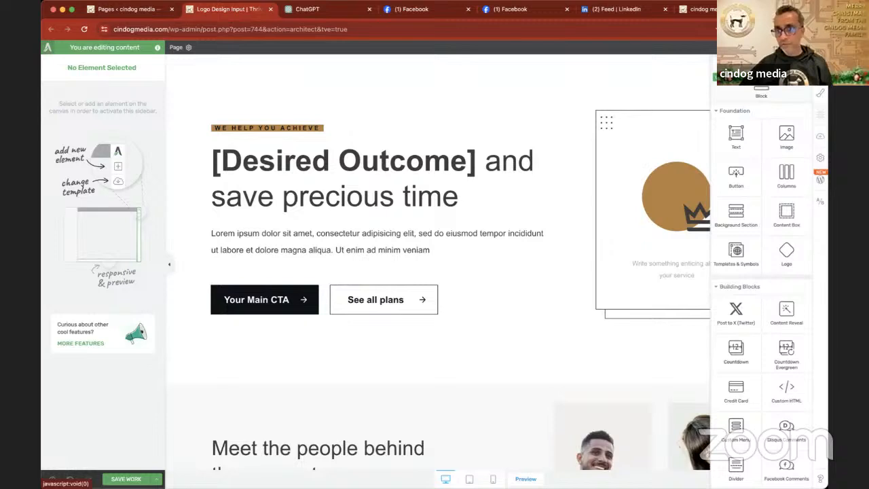
scroll(761, 272, down, 10)
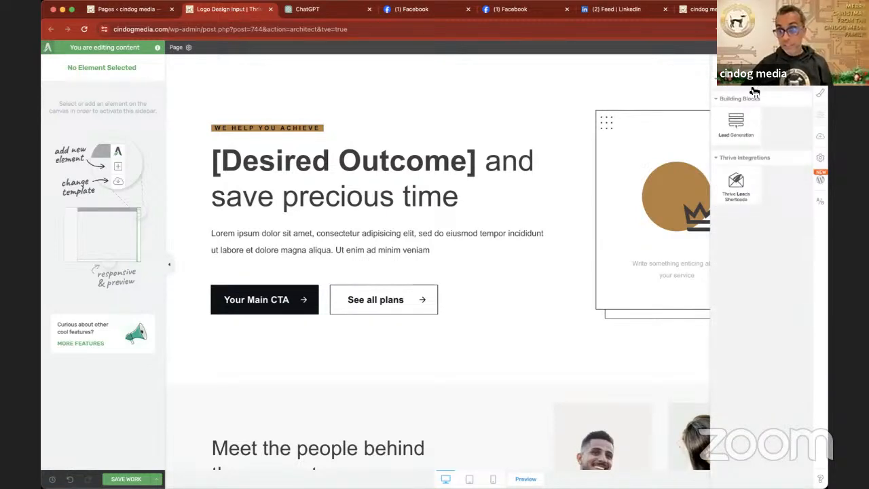
drag(736, 121, 552, 354)
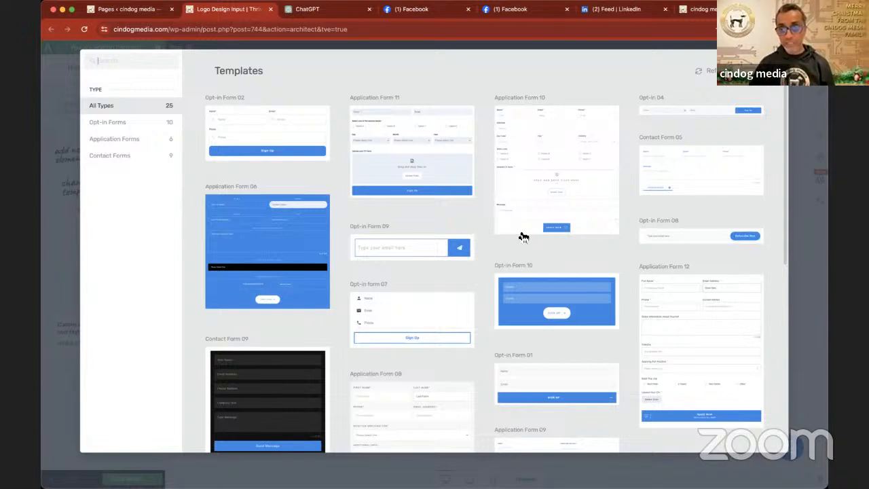
scroll(504, 236, down, 2)
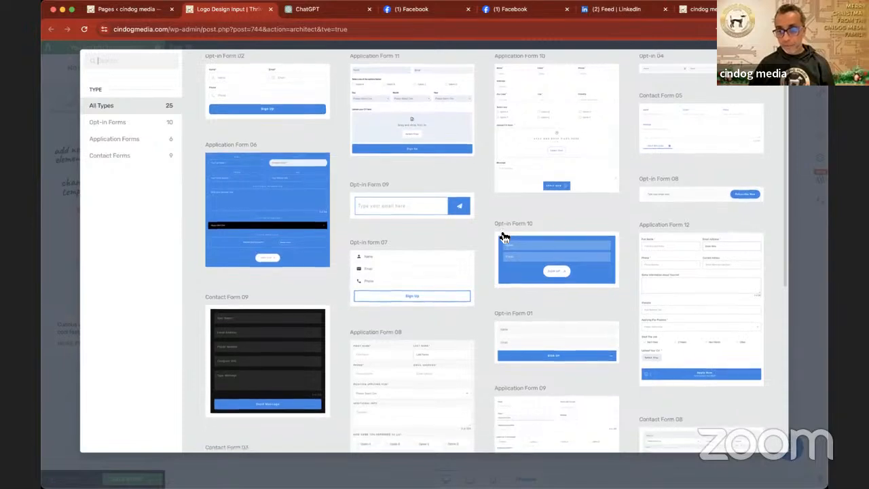
scroll(503, 235, up, 1)
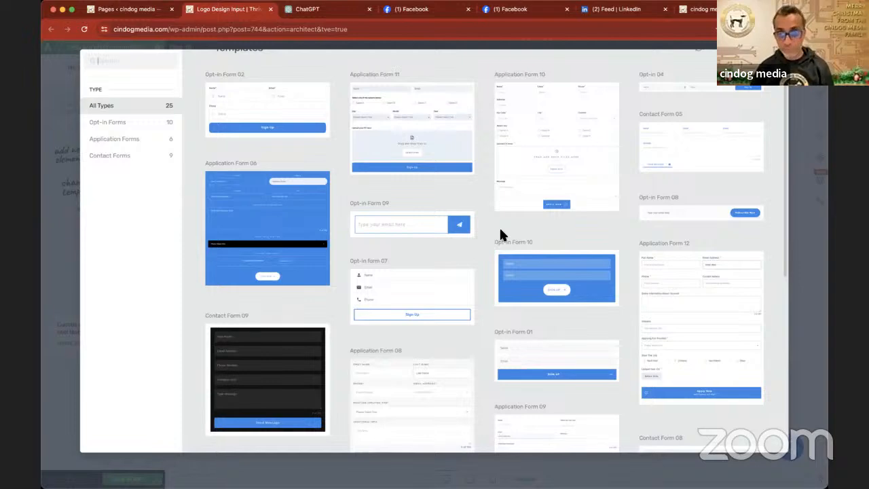
scroll(501, 234, up, 1)
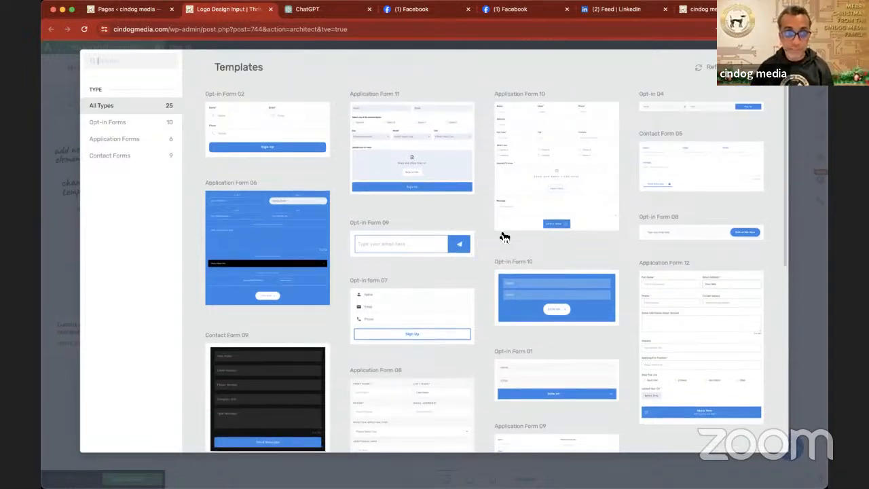
scroll(502, 235, down, 2)
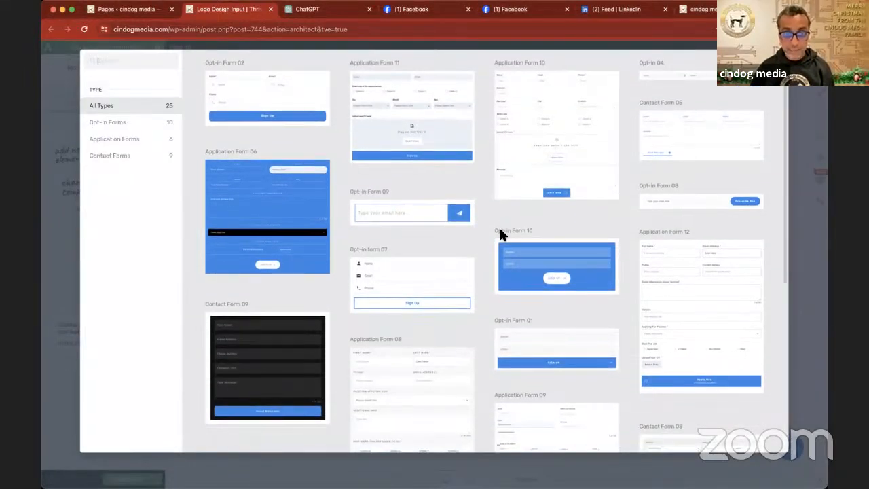
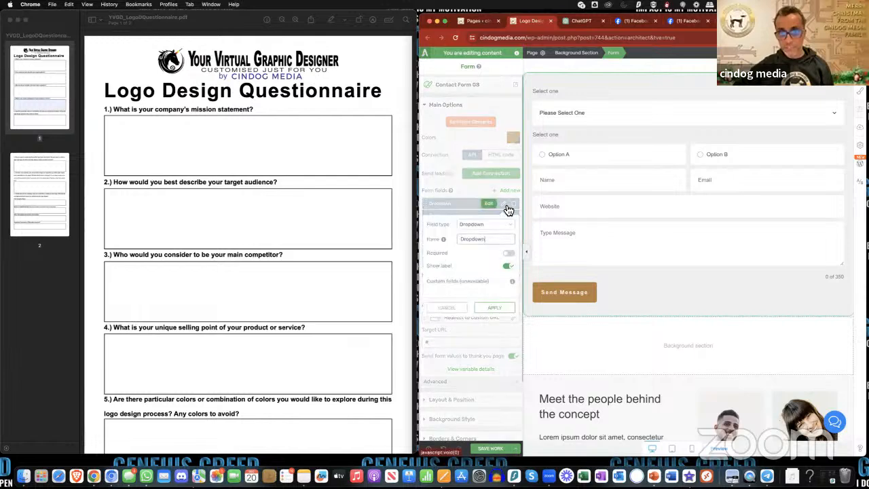
Discard the Dropdown field's settings edit and remove the Dropdown field from the contact form
scroll(489, 268, down, 2)
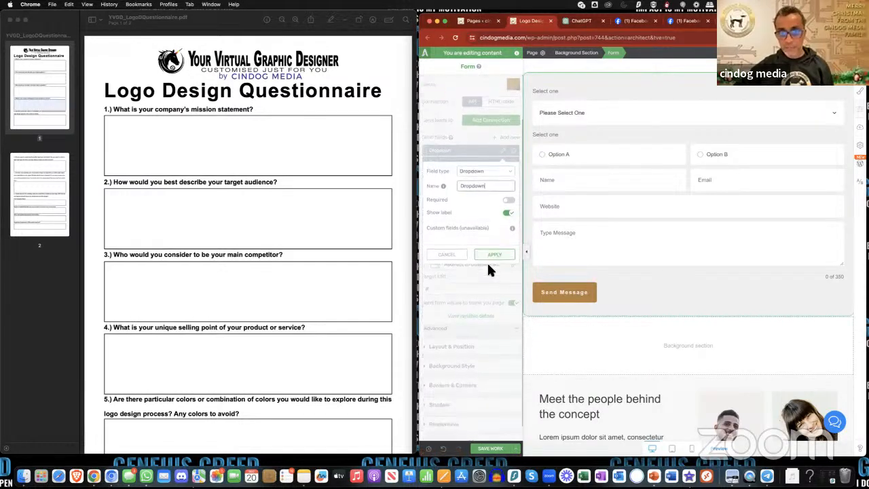
click(447, 252)
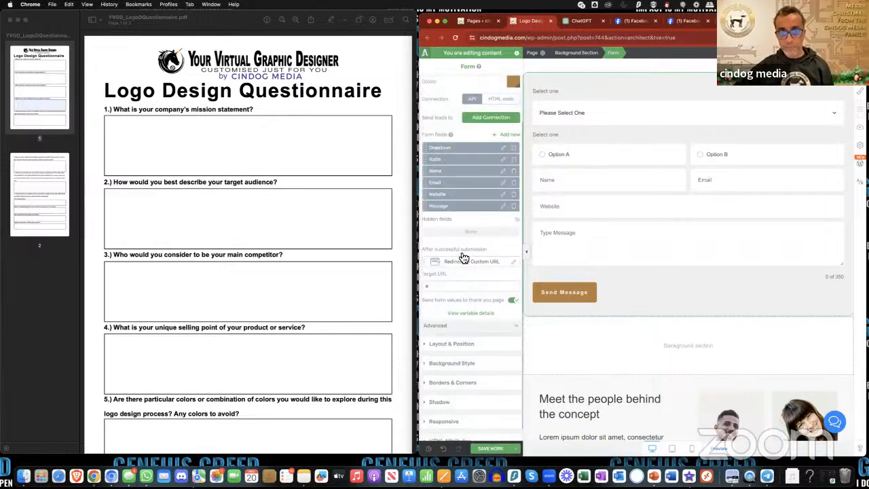
click(514, 149)
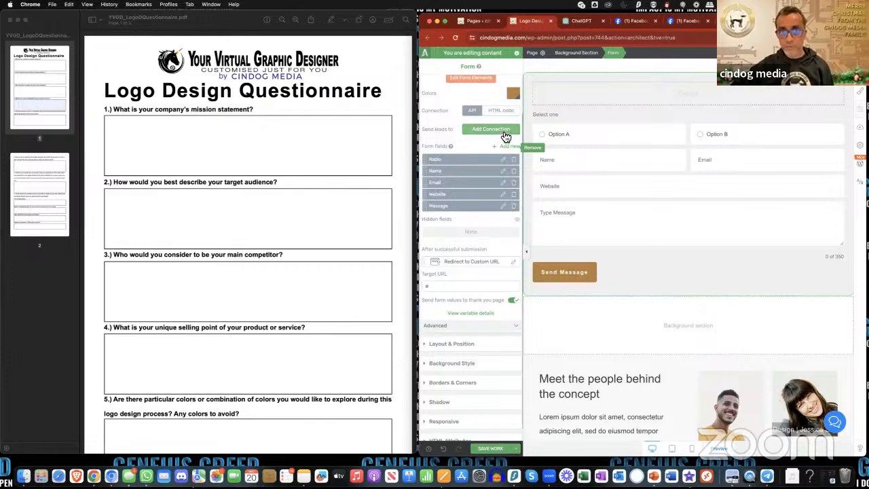
scroll(503, 125, up, 2)
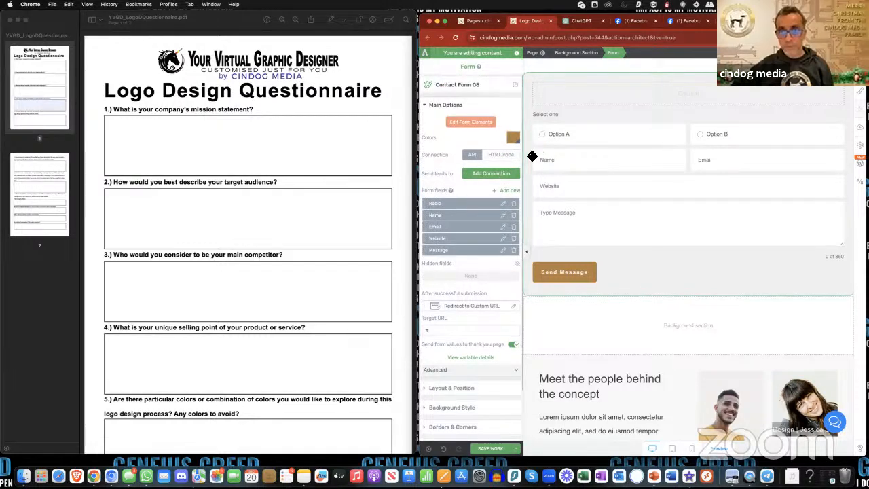
Open the form's elements for editing and delete the empty column above the radio options
click(479, 126)
click(621, 106)
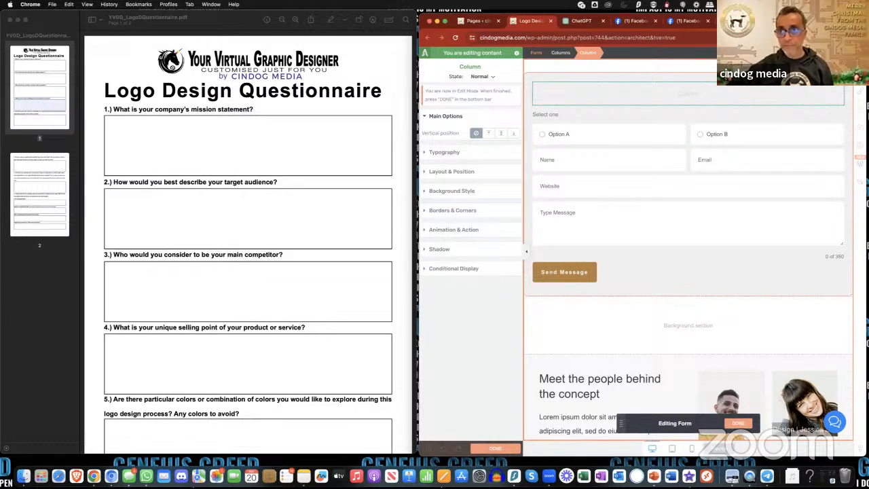
click(831, 85)
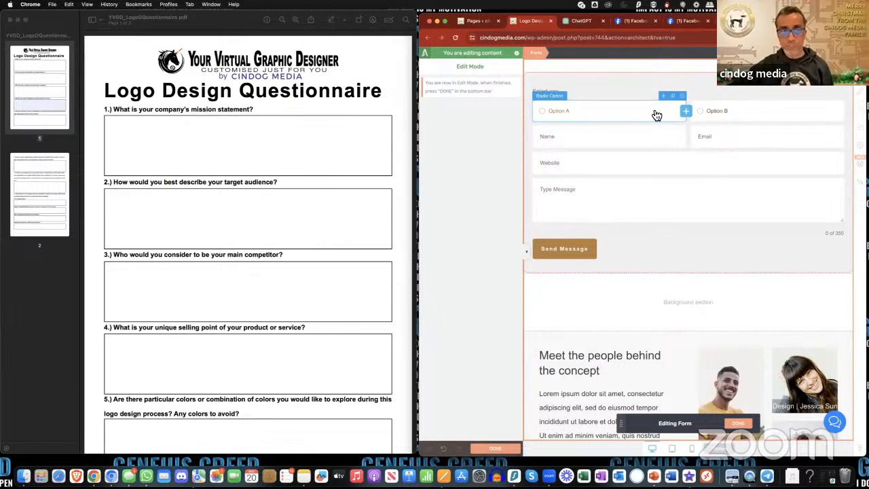
Review the questions in the Logo Design Questionnaire PDF, and delete the form's radio field with its options and empty column
scroll(317, 175, down, 3)
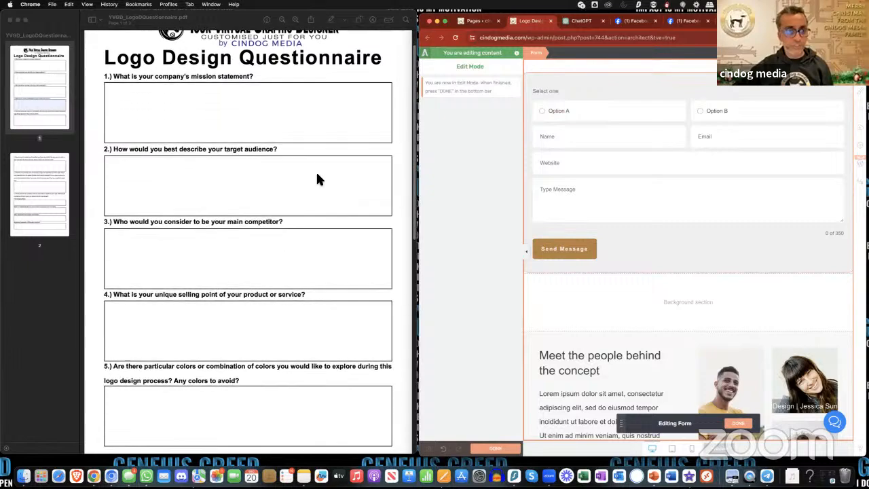
scroll(317, 178, down, 12)
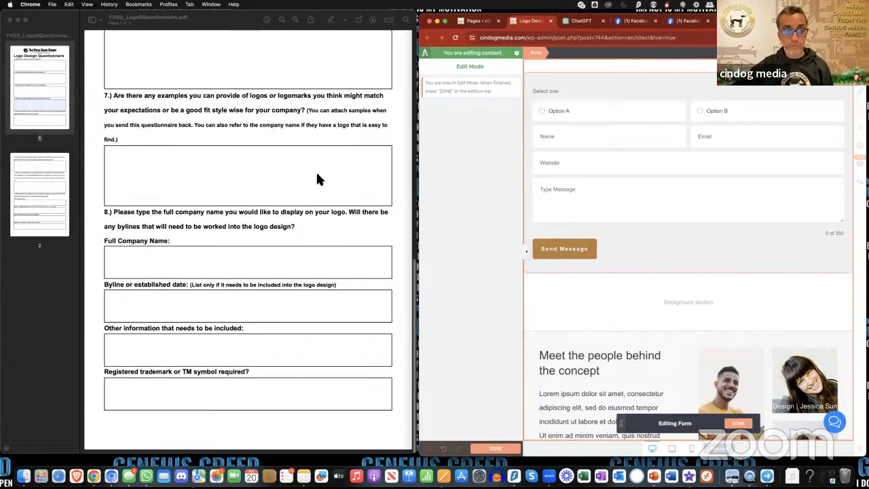
scroll(318, 178, up, 15)
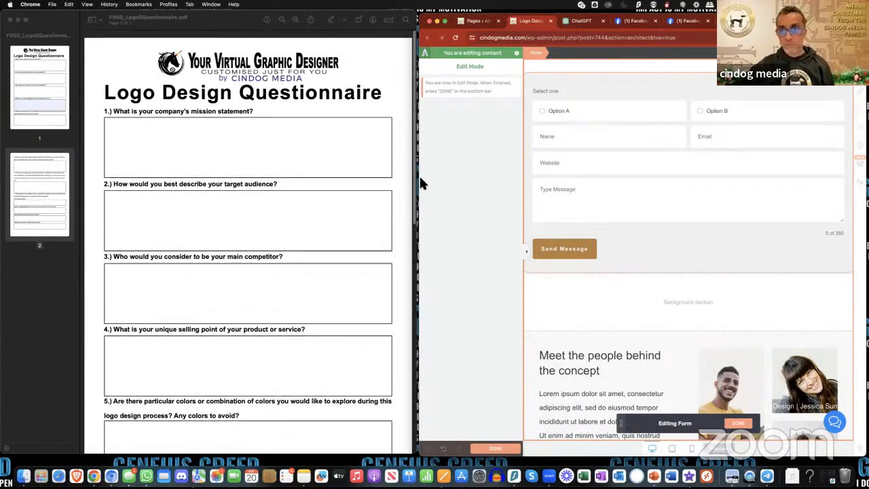
click(680, 110)
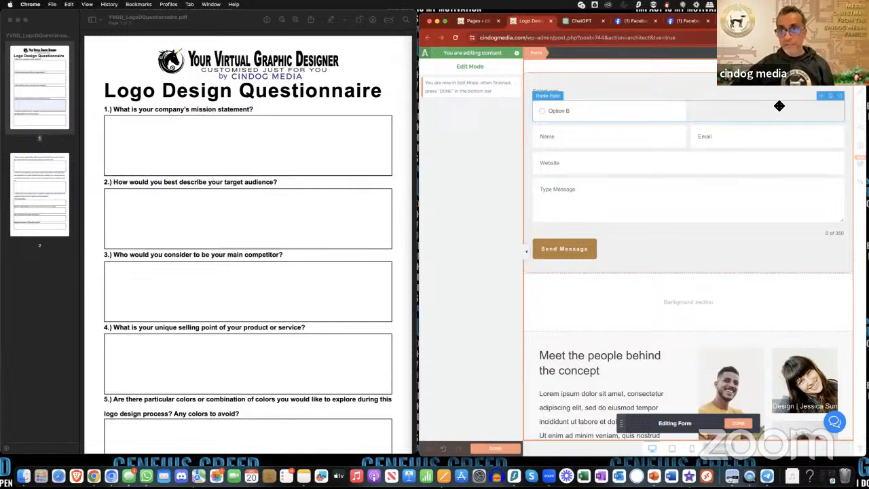
click(842, 99)
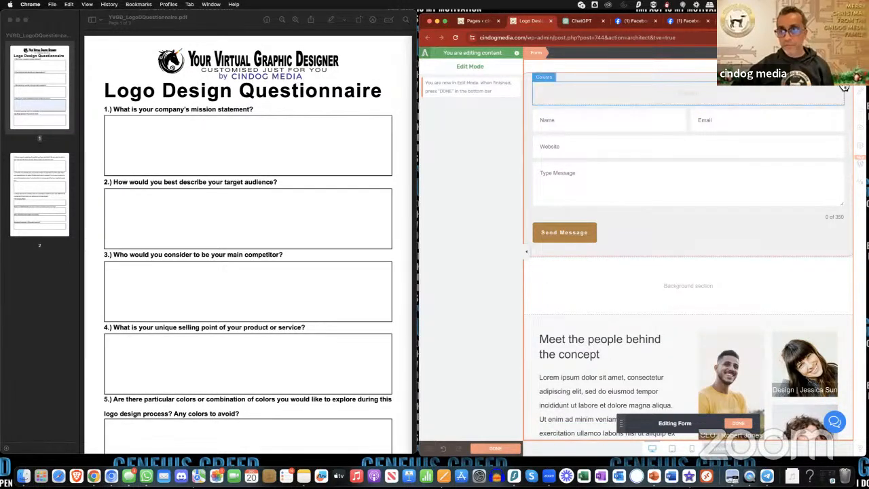
click(843, 89)
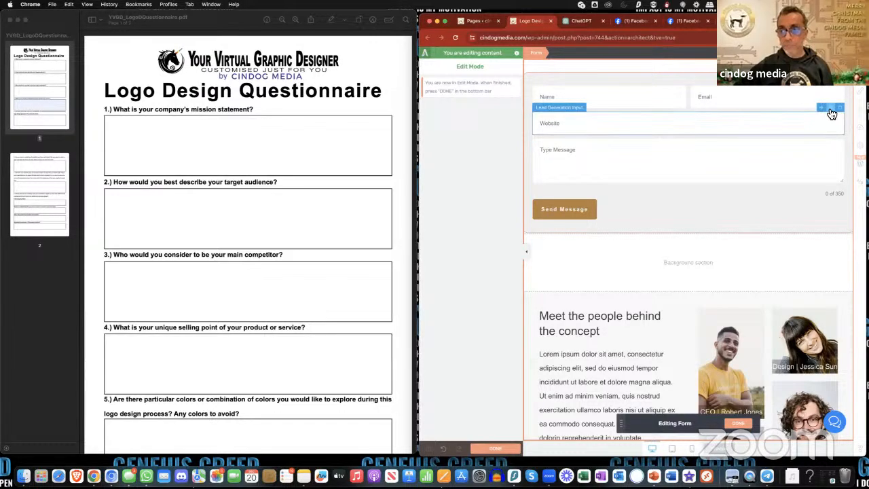
Duplicate the Website field in the form and finish editing the form elements
click(830, 109)
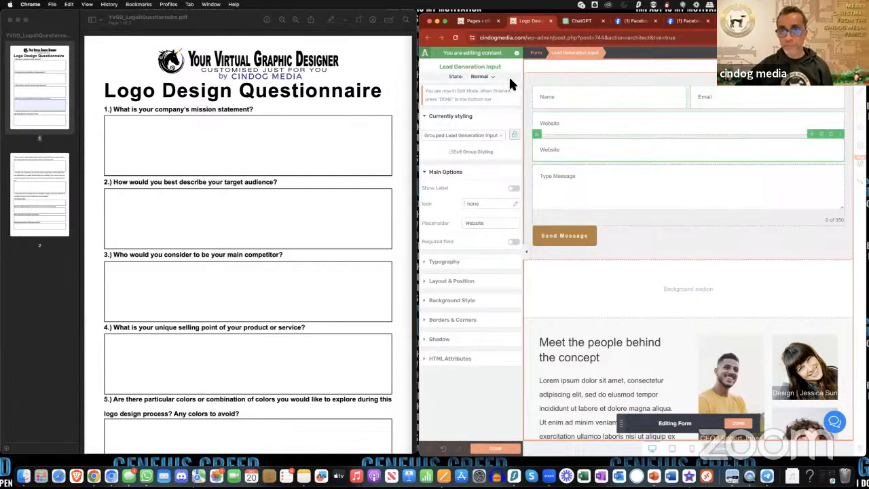
scroll(548, 135, up, 1)
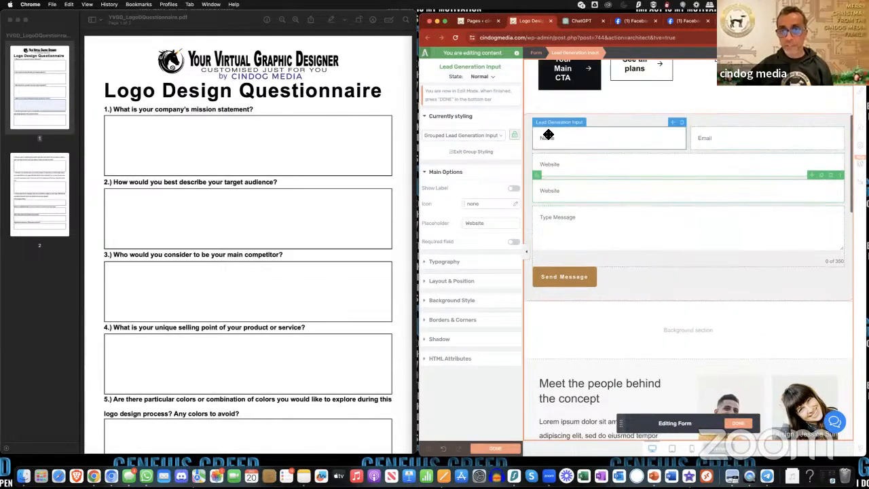
scroll(549, 138, down, 1)
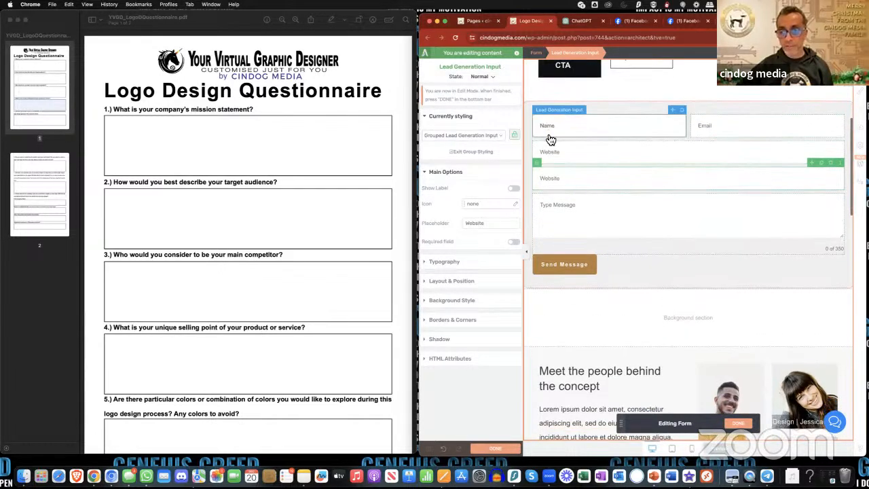
click(738, 424)
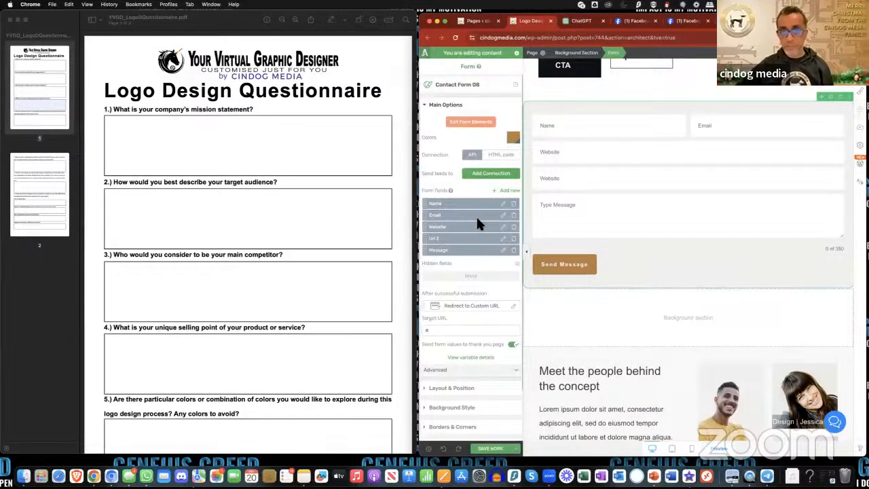
Change the duplicated Website field to a Phone field type, with both its name and placeholder set to "Phone"
click(505, 240)
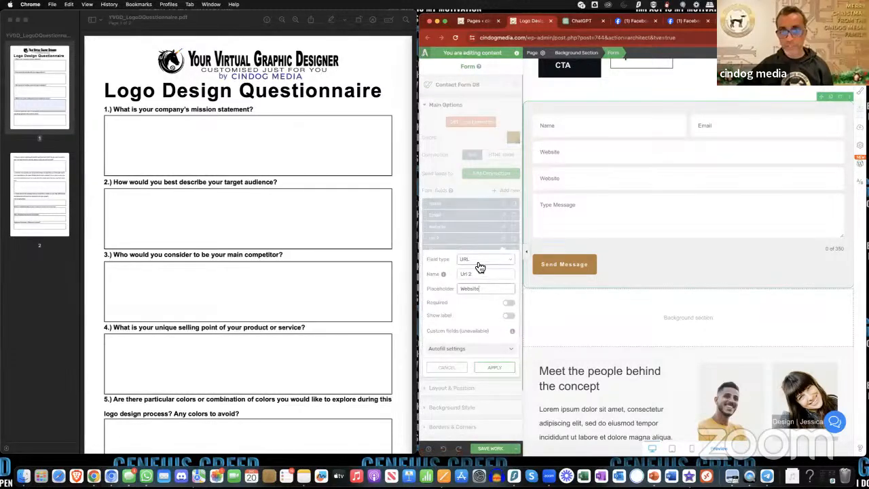
click(478, 261)
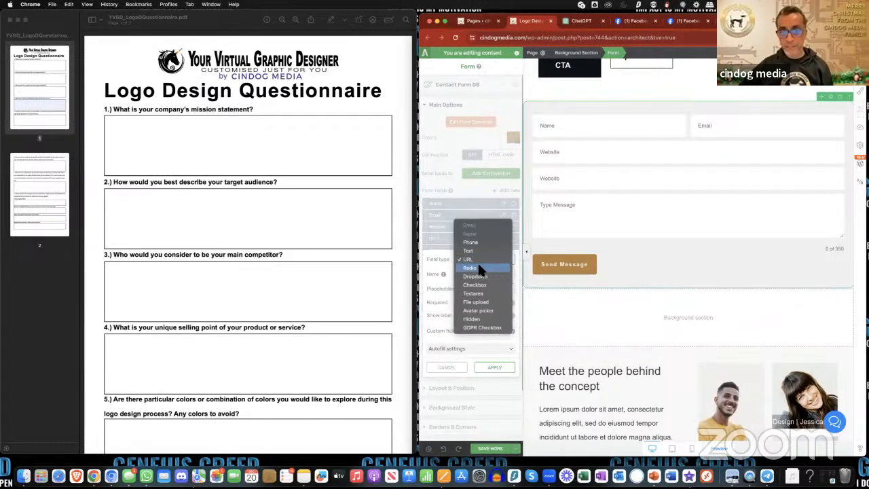
click(475, 242)
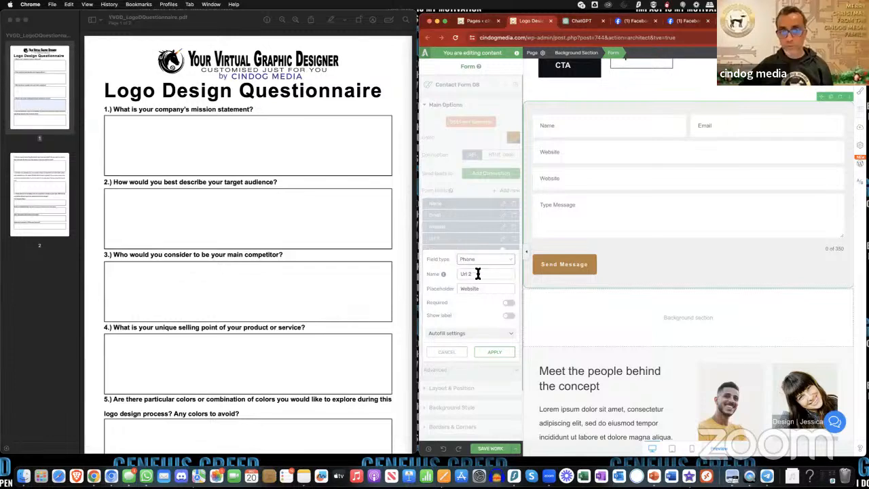
drag(469, 276, 445, 264)
text(P)
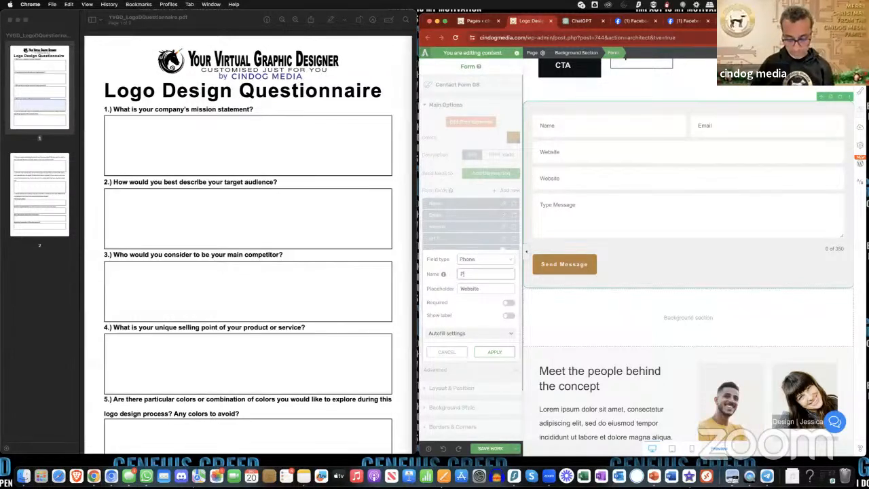
text(hone)
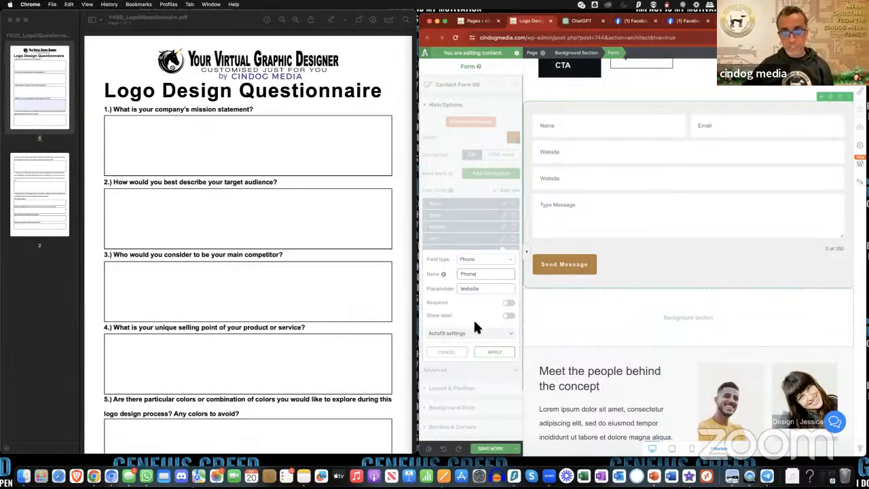
drag(485, 289, 436, 292)
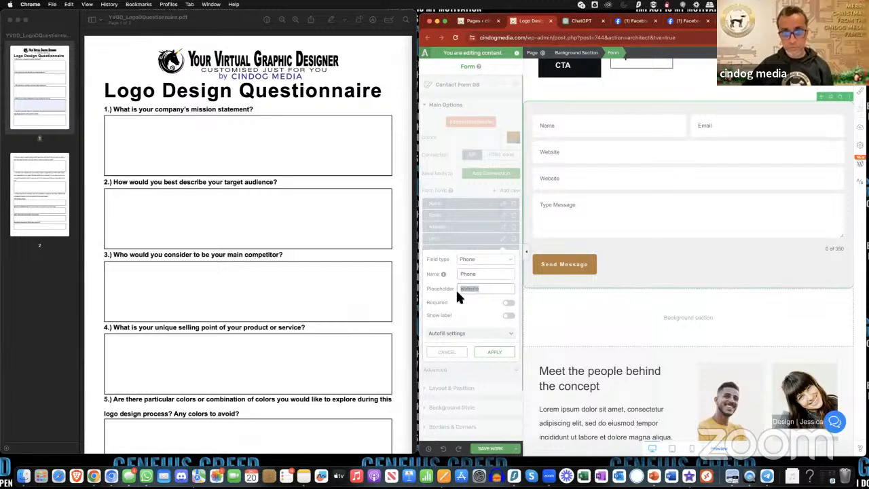
text(Phone)
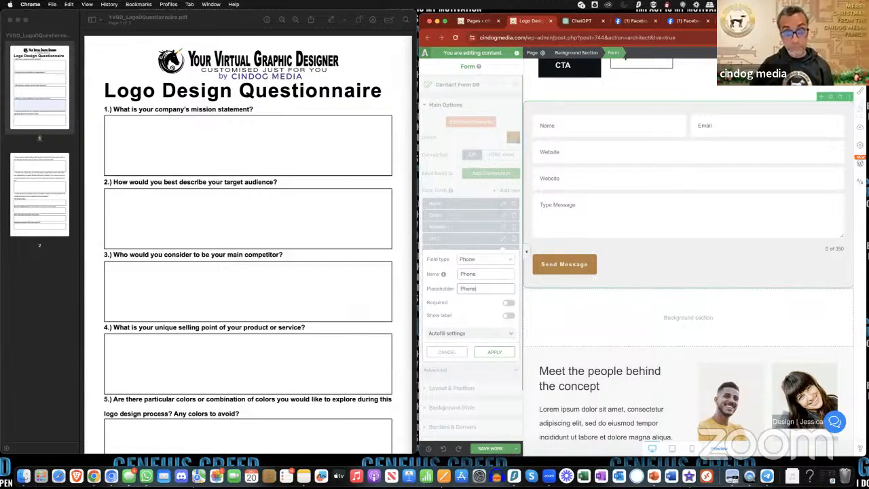
click(499, 353)
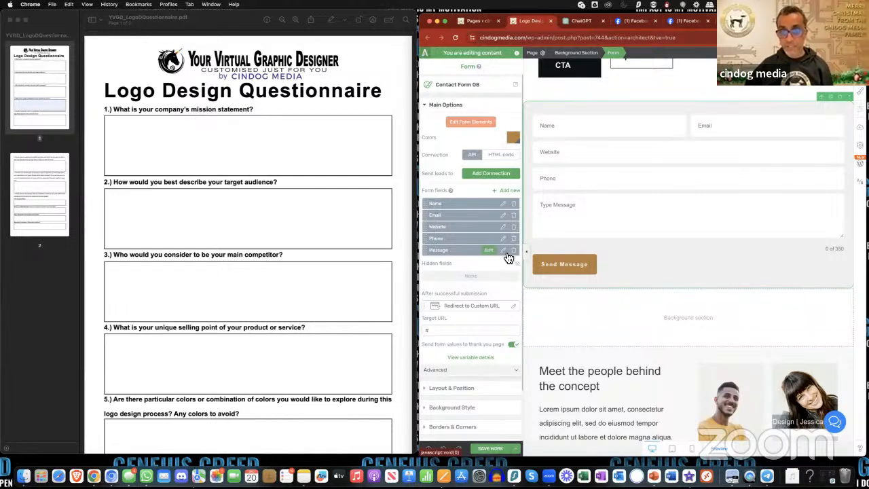
Duplicate the form's message text area twice below the Phone field, finish editing the form elements and save the page
click(473, 124)
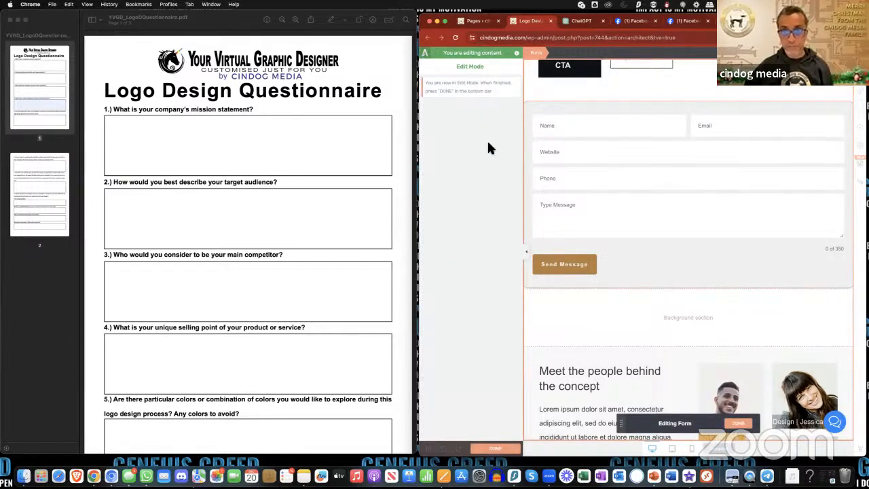
click(624, 211)
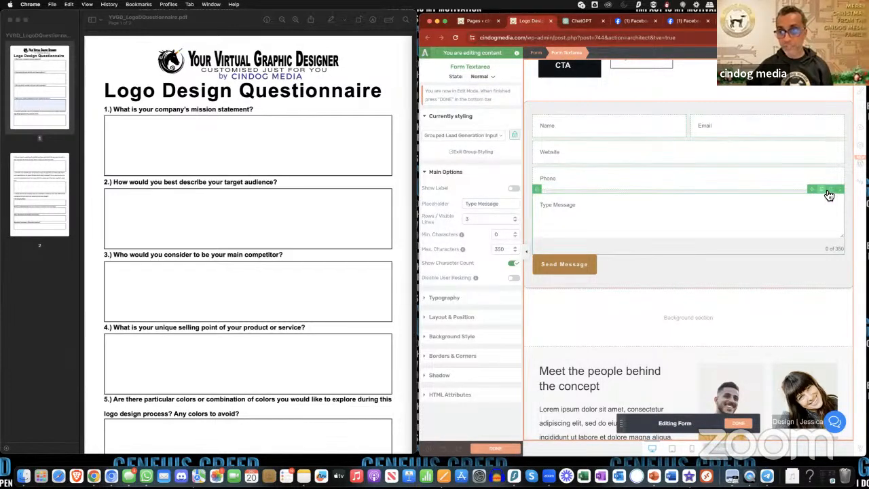
click(824, 190)
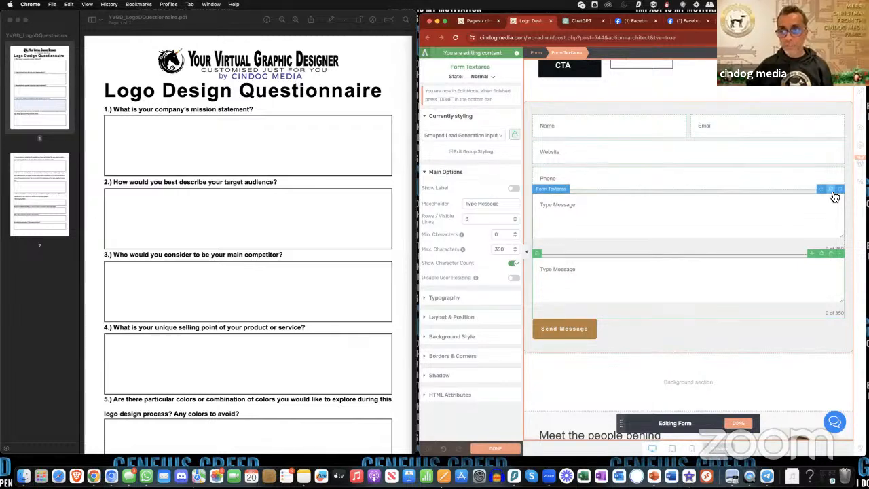
click(833, 191)
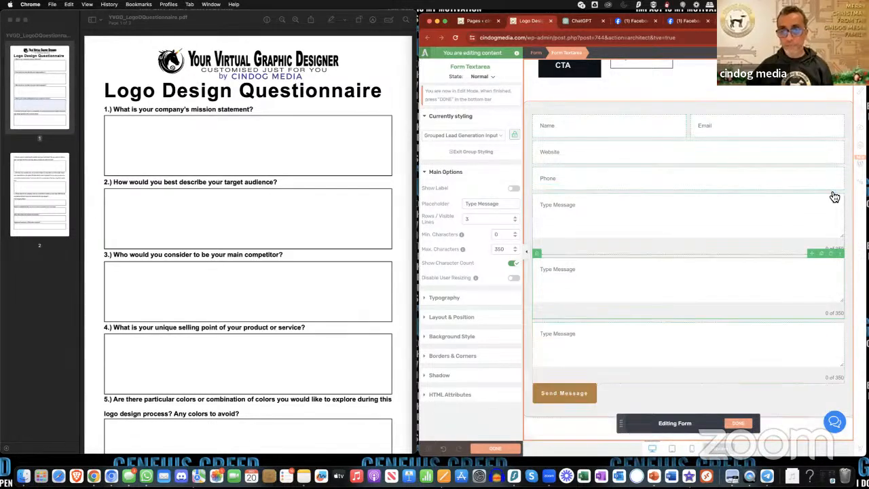
click(804, 207)
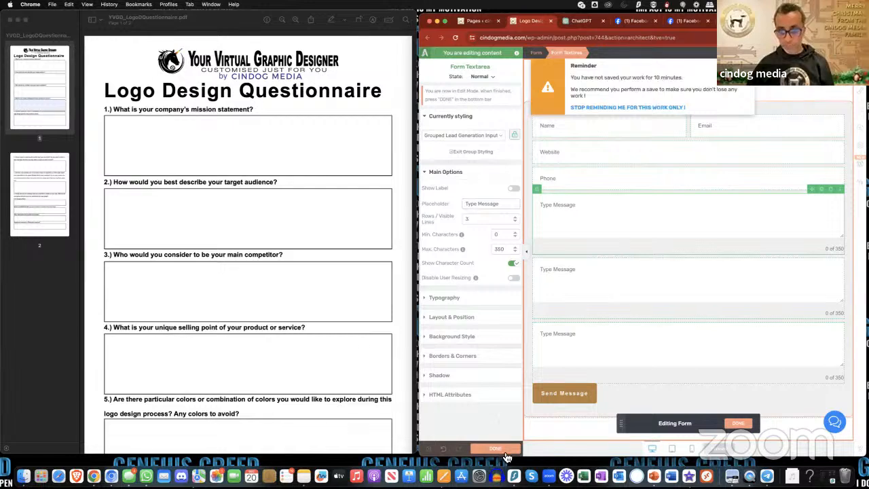
click(738, 423)
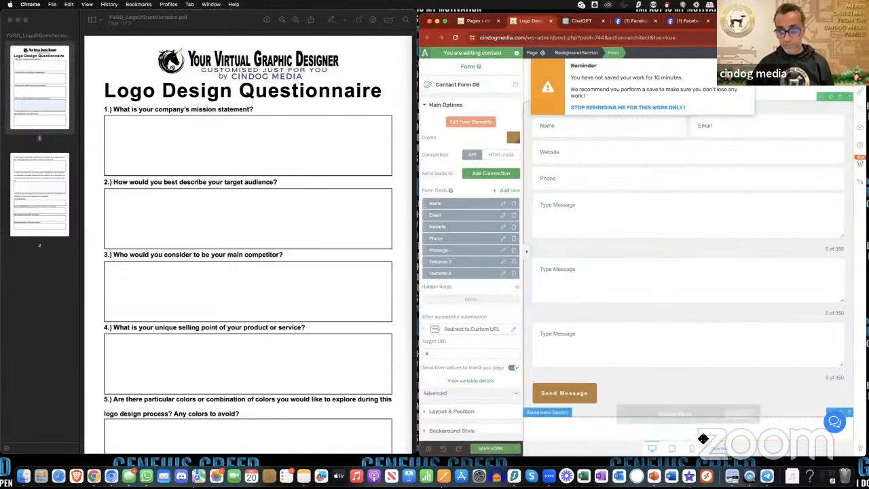
click(500, 450)
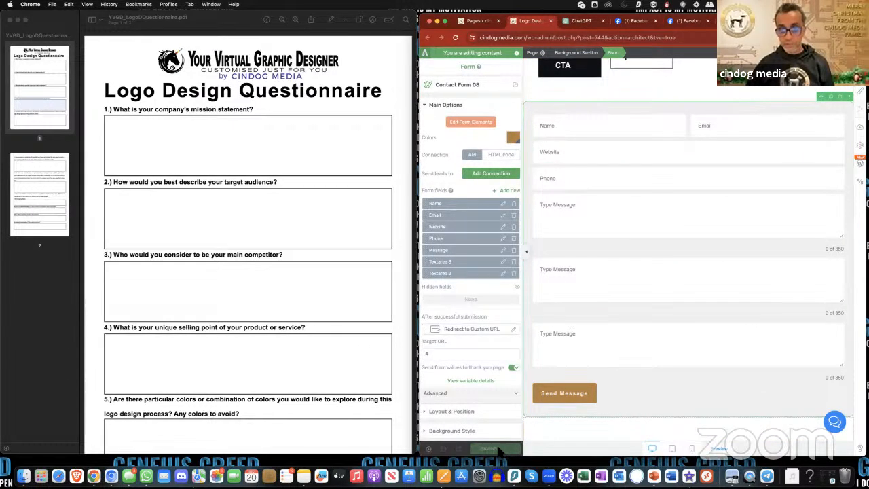
Reopen the form's elements for editing and duplicate the message text area several more times for the questionnaire questions
click(486, 131)
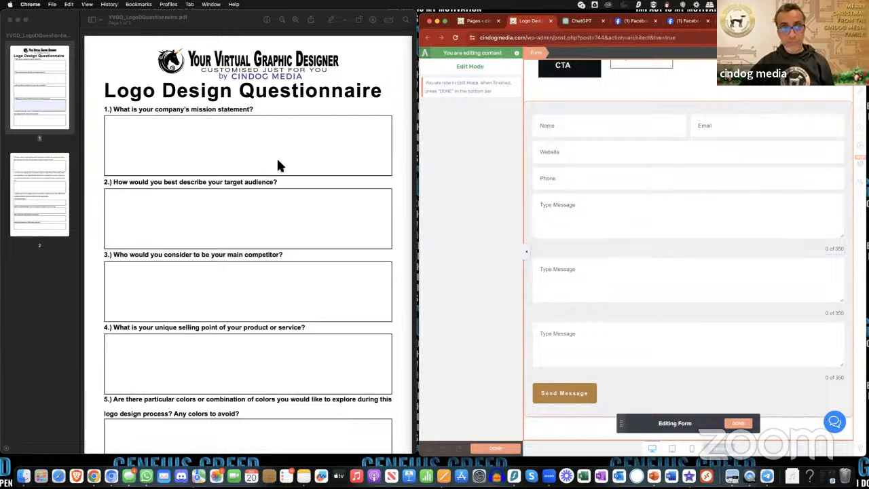
click(625, 225)
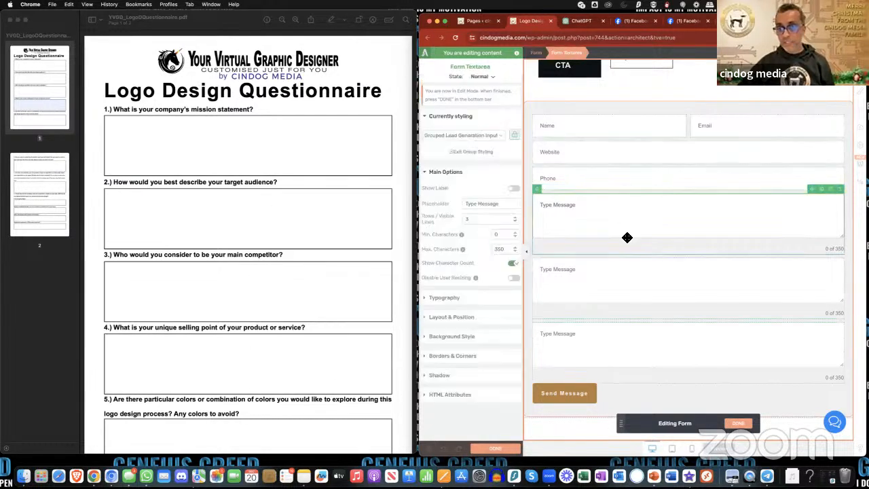
click(827, 196)
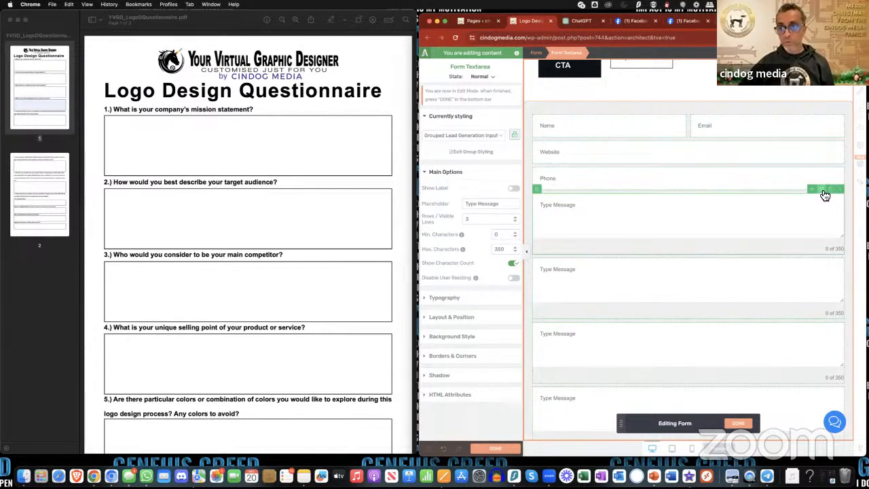
click(823, 192)
click(811, 212)
click(825, 193)
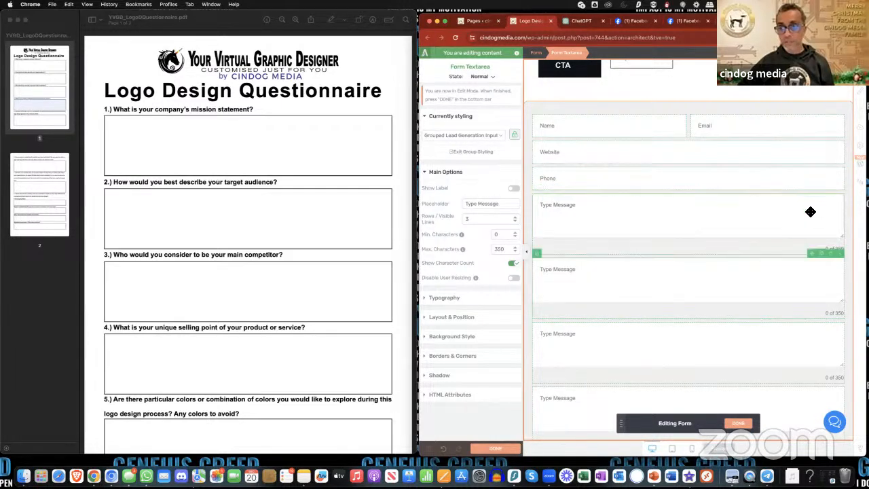
click(826, 203)
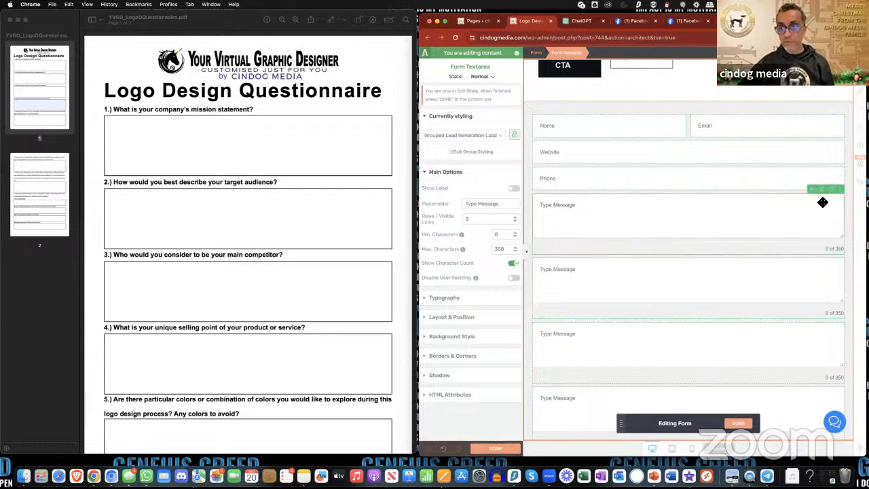
click(825, 199)
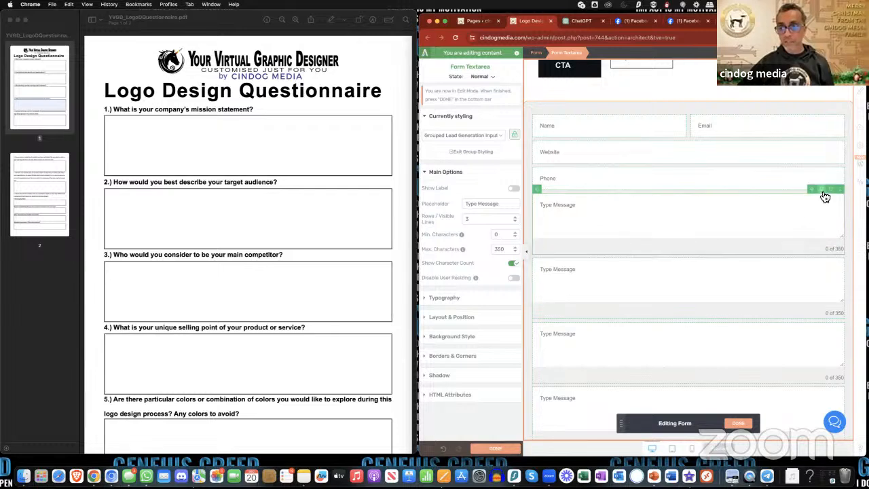
click(824, 193)
click(797, 212)
click(824, 193)
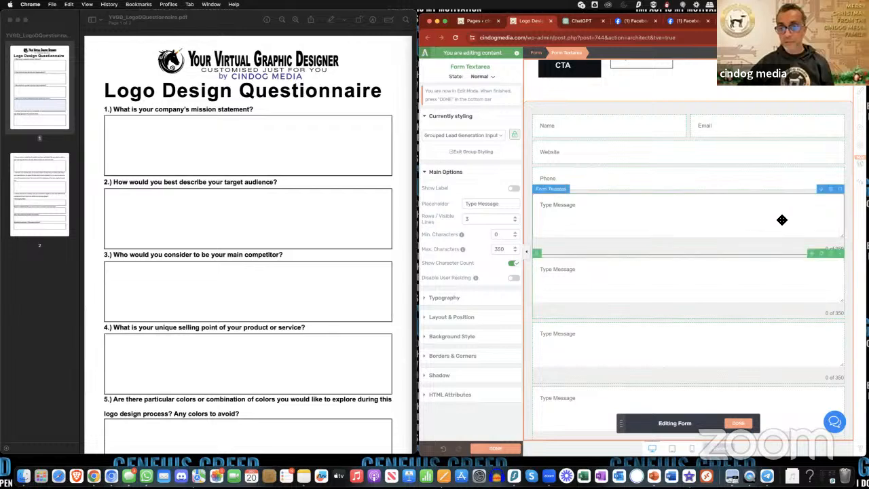
Set the placeholder of the first message text area below Phone to "What is your company's mission statement?"
scroll(751, 237, down, 5)
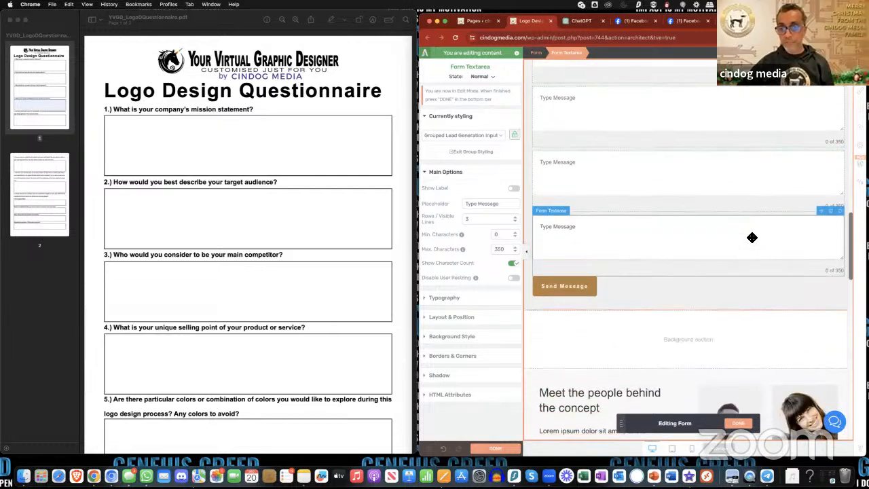
scroll(752, 237, up, 8)
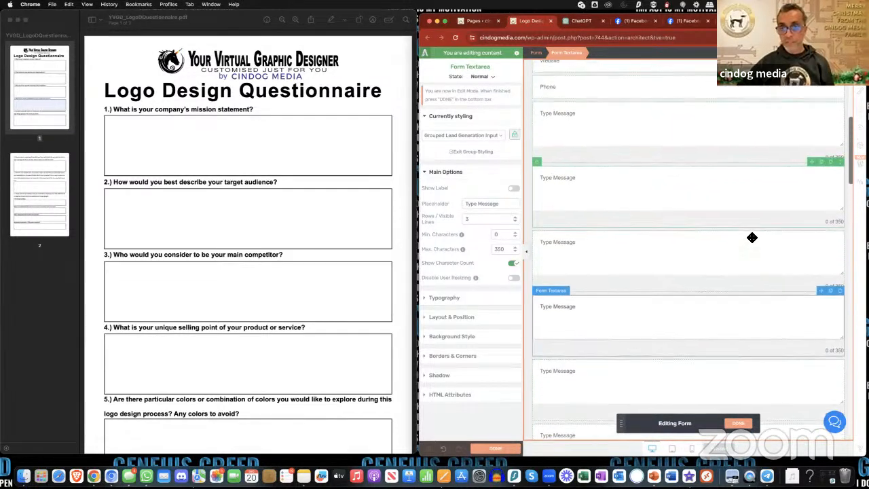
scroll(753, 238, up, 3)
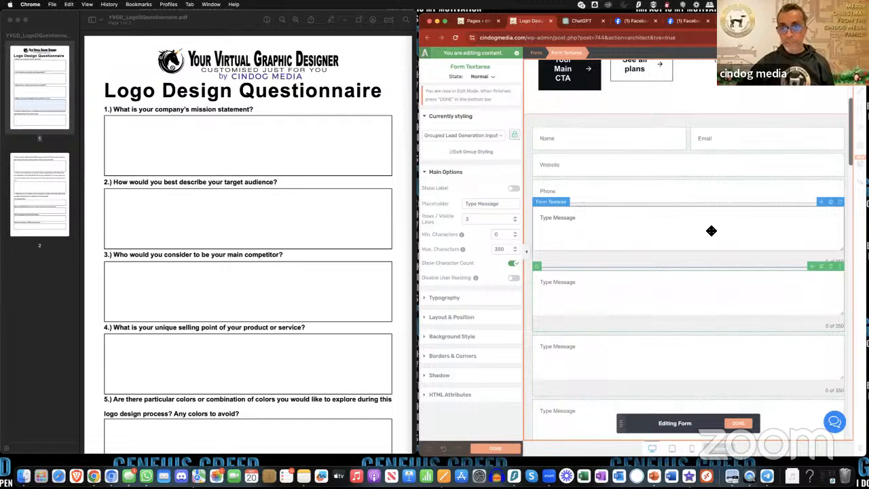
click(712, 231)
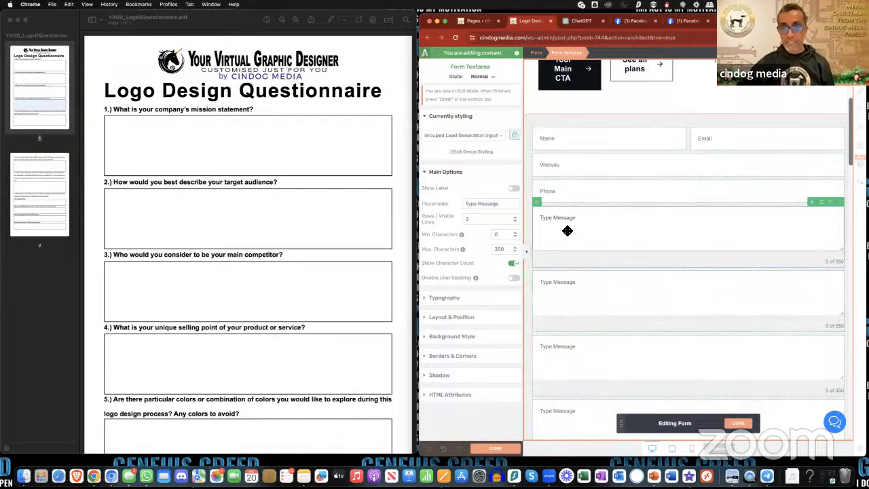
triple_click(502, 206)
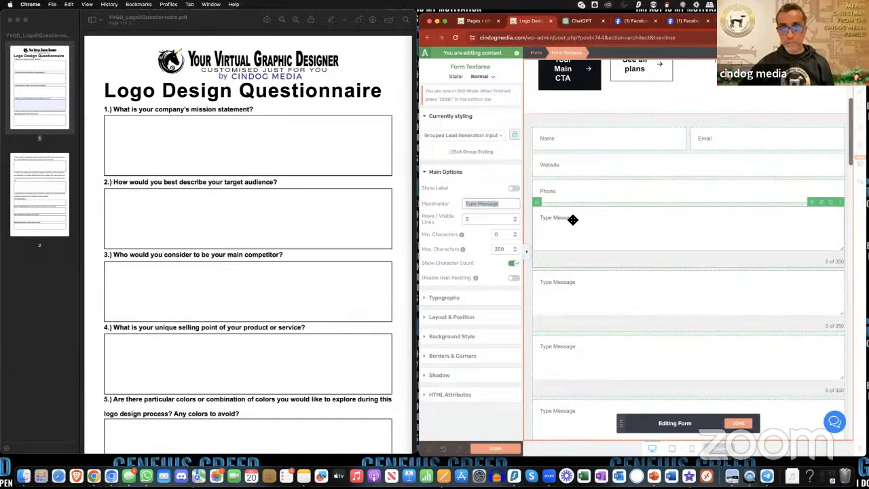
double_click(487, 203)
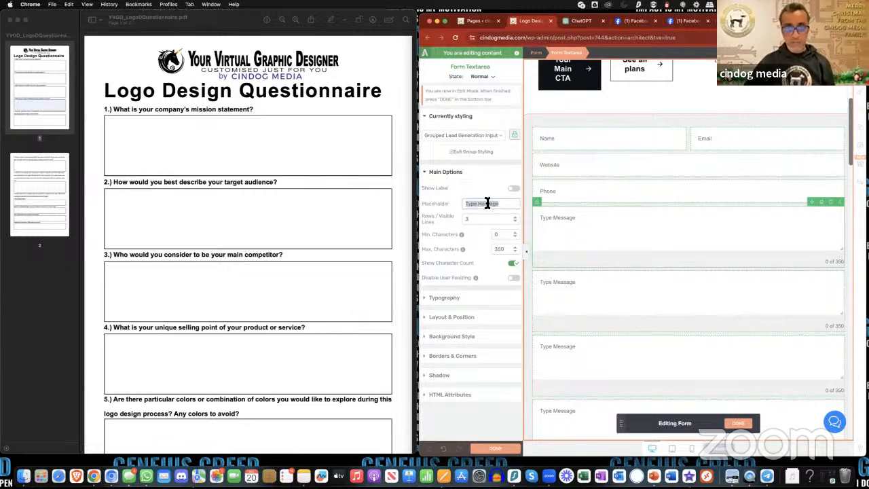
text(Wha)
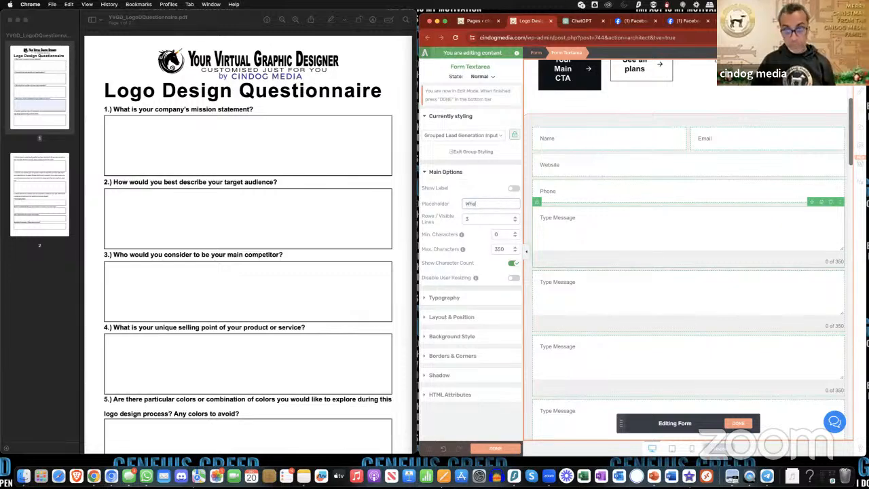
text(t is your comp)
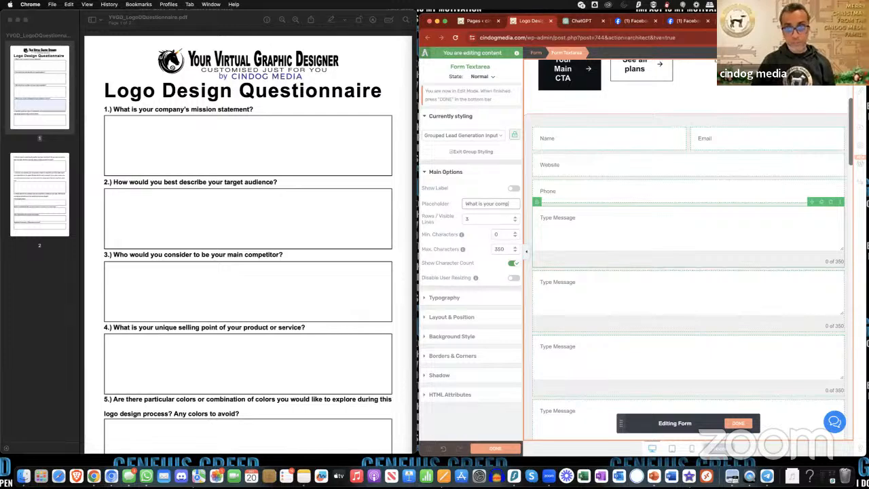
text(any's mission statement?)
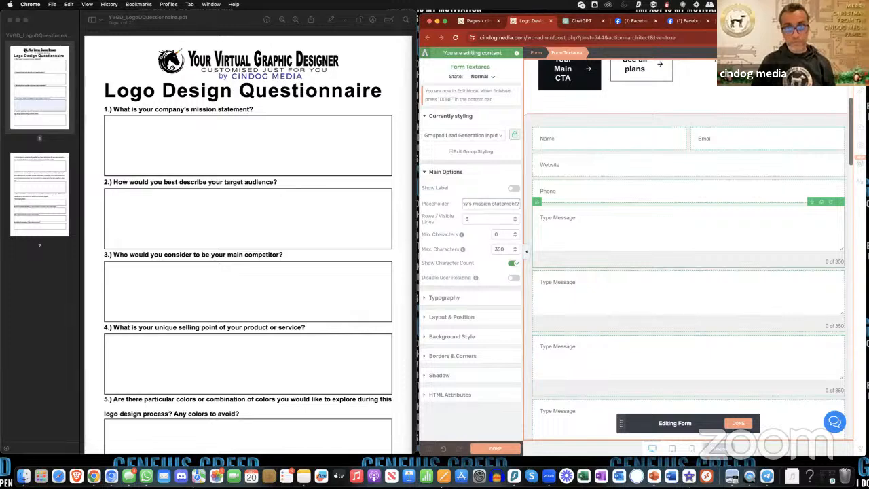
key(Return)
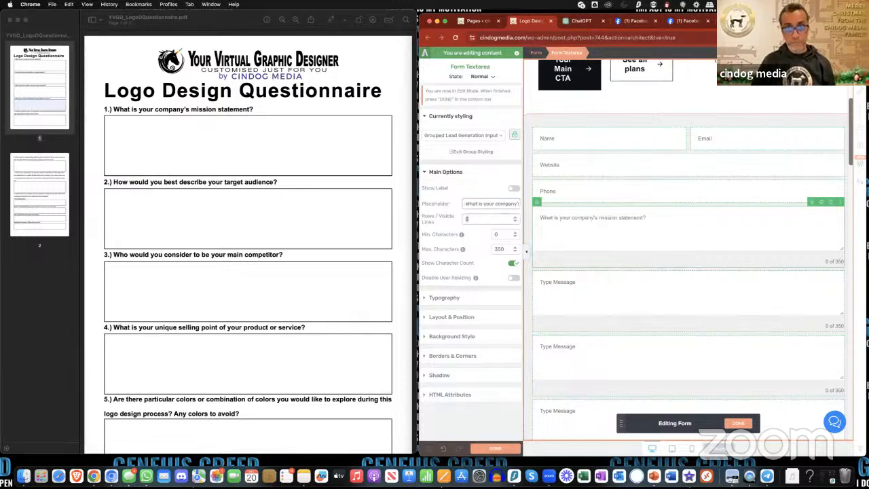
Set the visible rows of the mission statement text area to 2
click(516, 225)
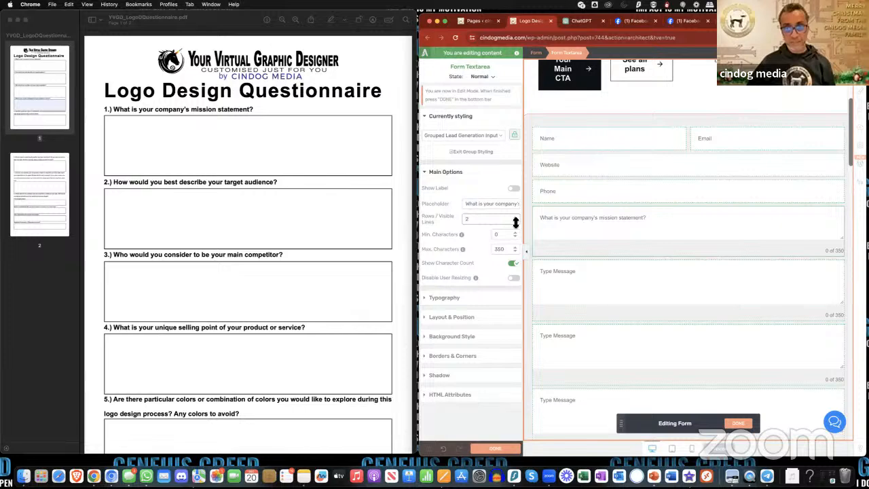
click(516, 225)
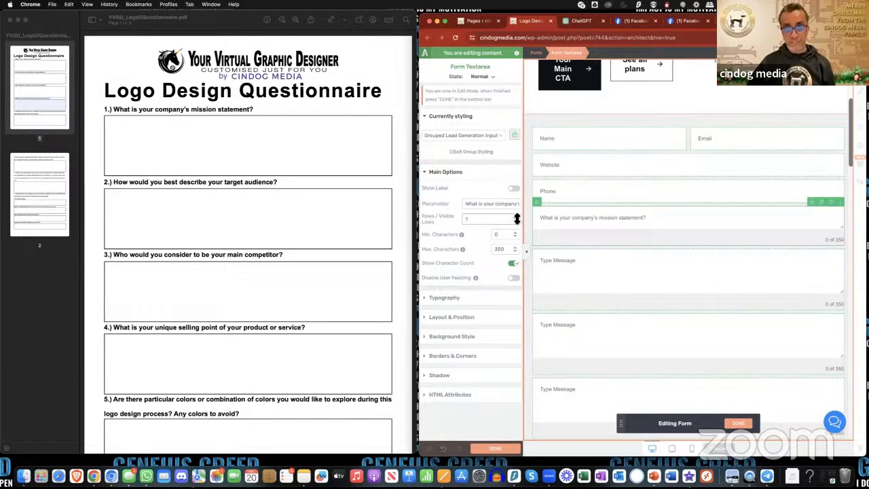
click(517, 217)
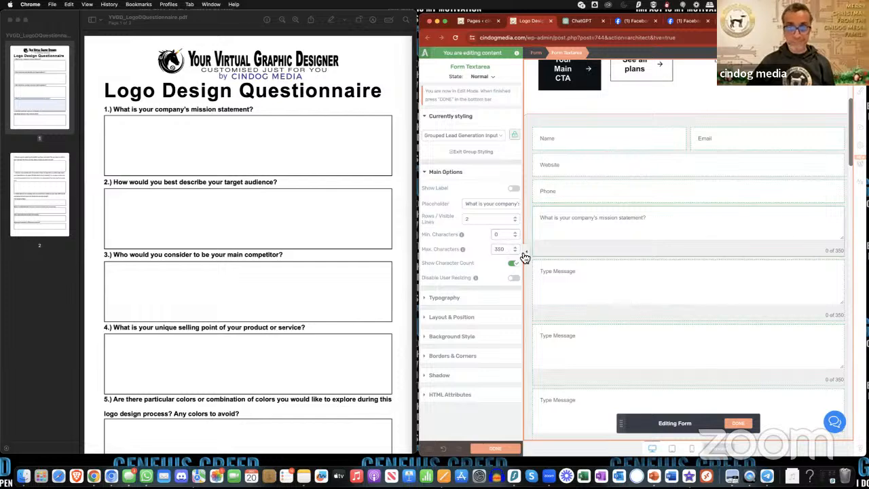
Set the placeholder of the text area below the mission statement question to "How would you best describe your target audience?"
click(558, 274)
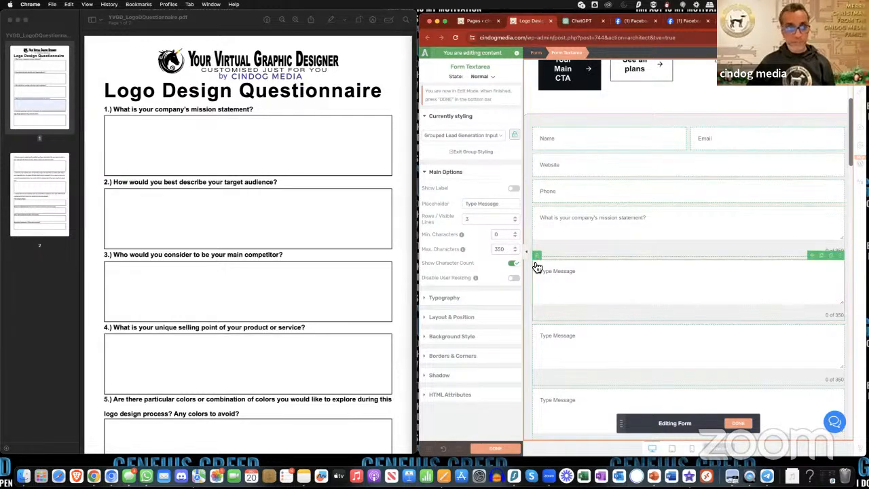
triple_click(487, 204)
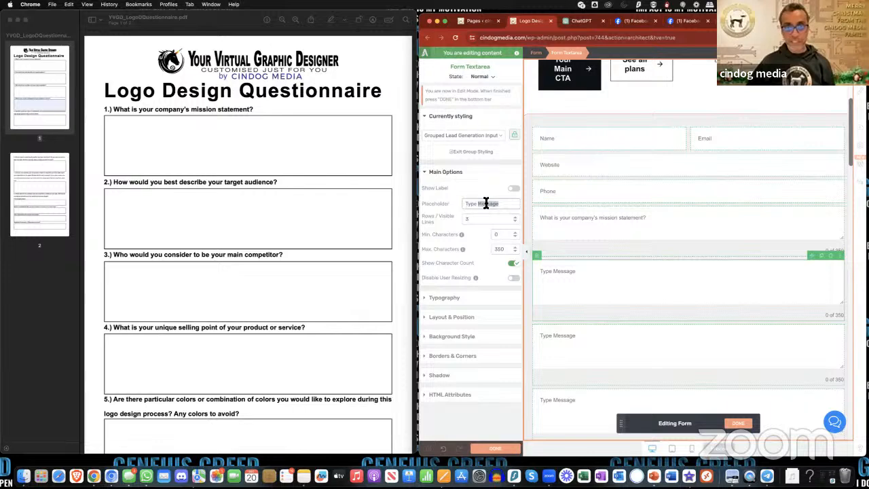
triple_click(486, 204)
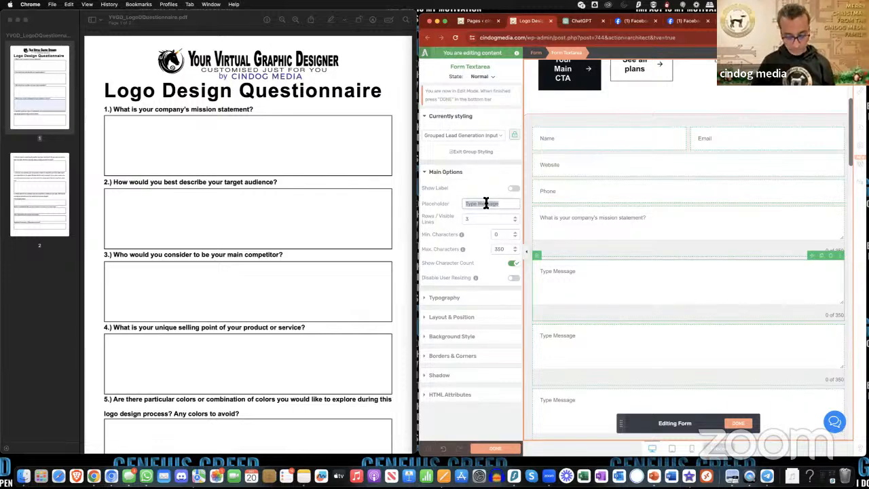
text(How would y)
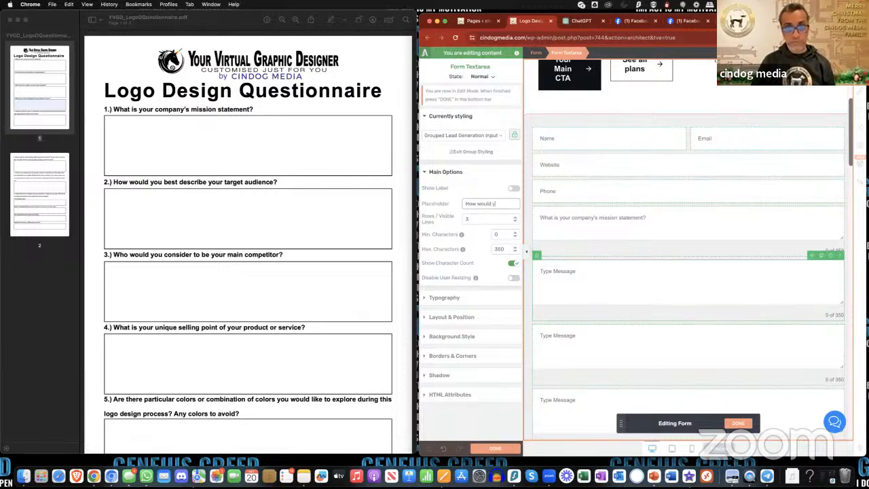
text(ou best des)
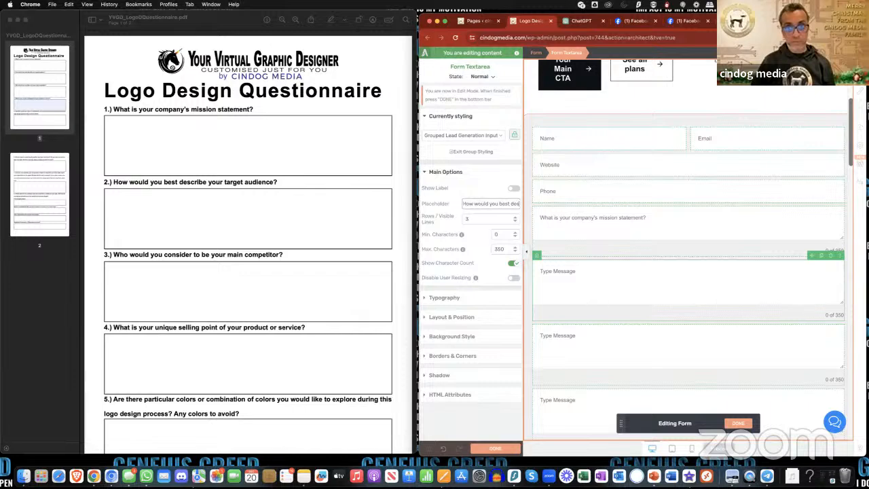
text(cribe your target au)
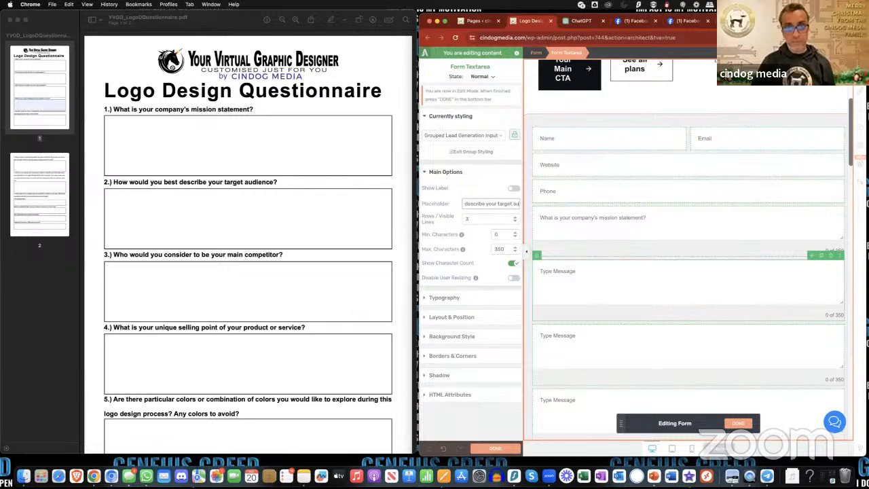
text(dience?)
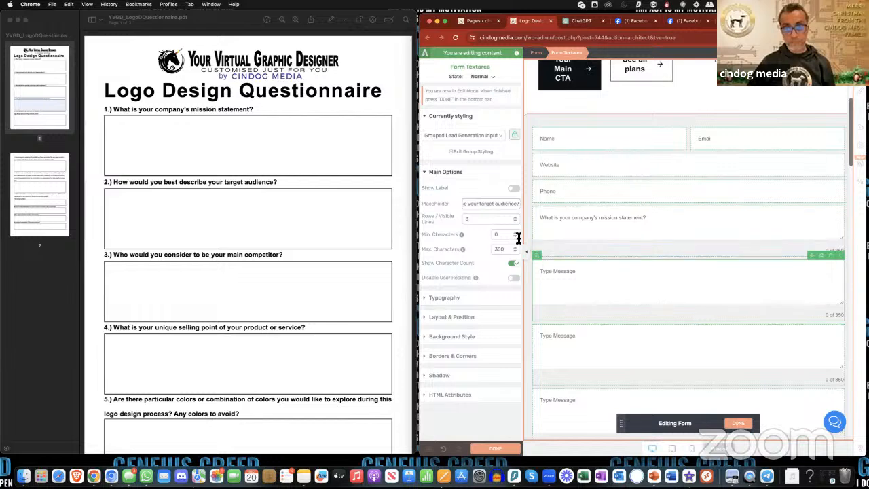
click(493, 220)
scroll(598, 283, down, 3)
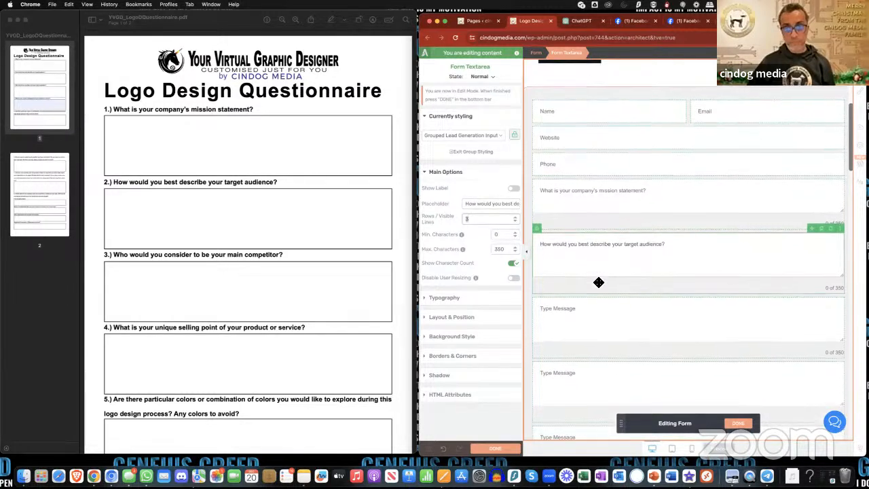
Copy "Who would you consider to be your main competitor?" from the questionnaire PDF into the placeholder of the text area below the target audience question
click(586, 274)
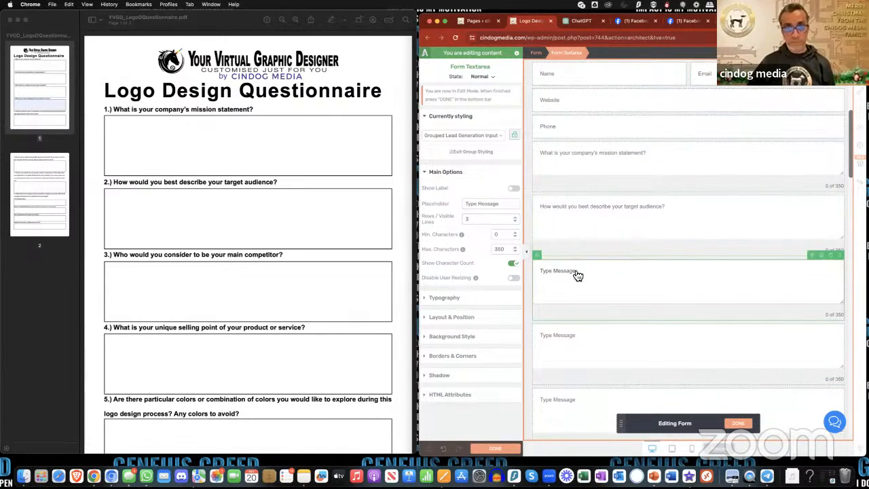
triple_click(488, 204)
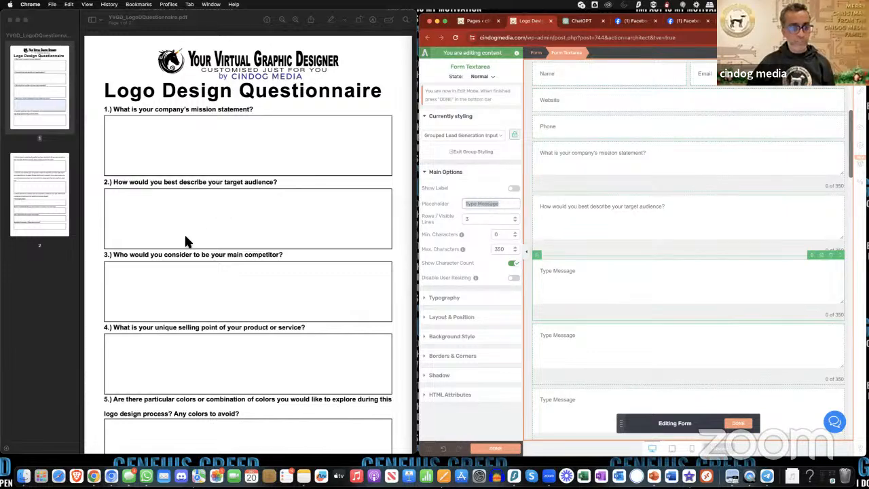
click(116, 257)
drag(116, 257, 289, 258)
key(super+c)
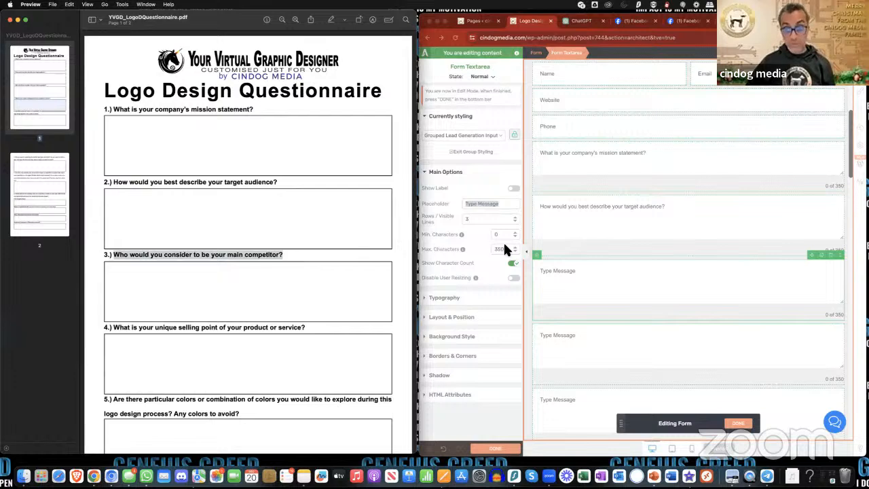
click(490, 202)
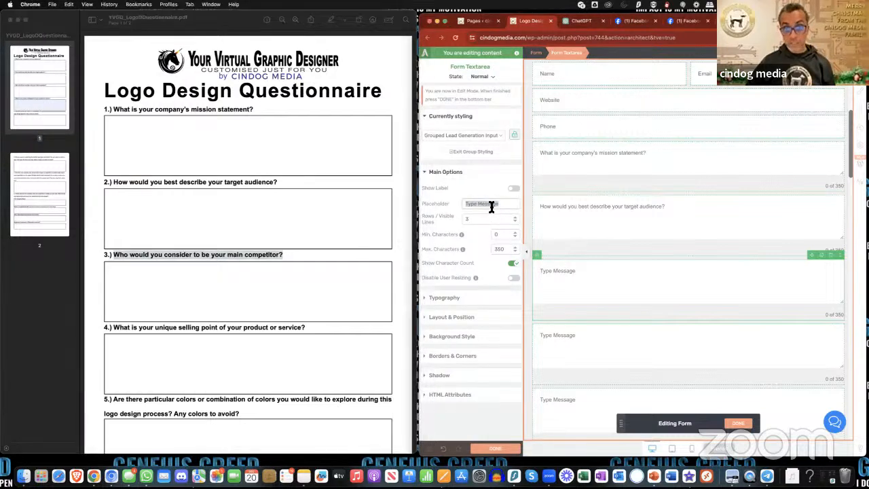
key(super+v)
click(501, 222)
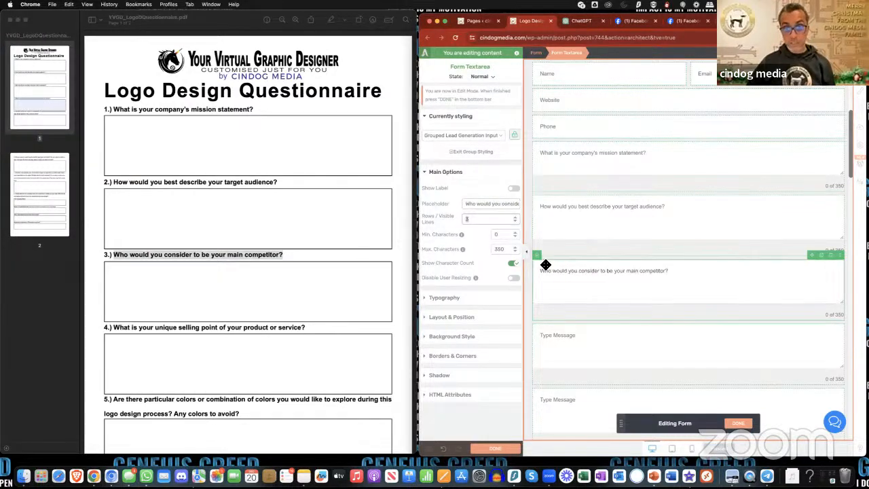
Change "competitor" to the plural "competitors" in the placeholder of the main competitor question
click(508, 203)
mouse_move(510, 206)
mouse_down()
mouse_move(536, 210)
mouse_move(517, 205)
mouse_up()
key(Right)
text(s)
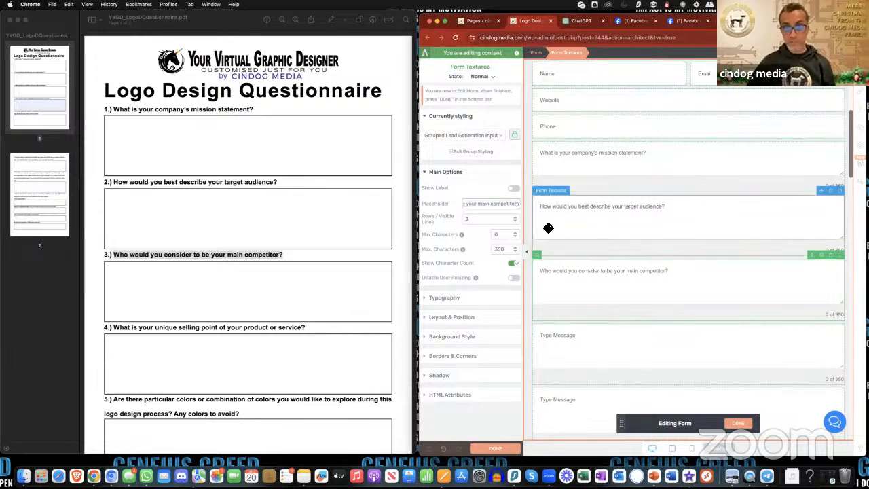
Copy "What is your unique selling point of your product or service?" from the PDF into the placeholder of the text area below the competitors question
scroll(595, 306, down, 2)
click(594, 305)
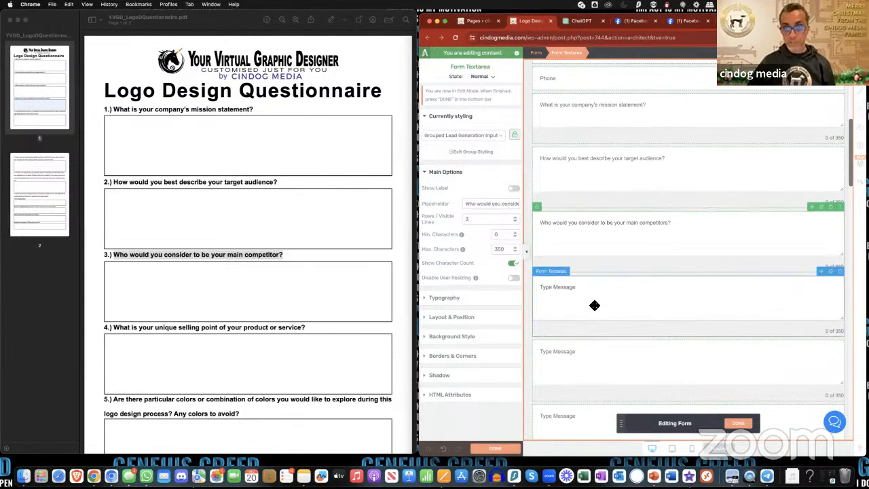
scroll(303, 266, down, 3)
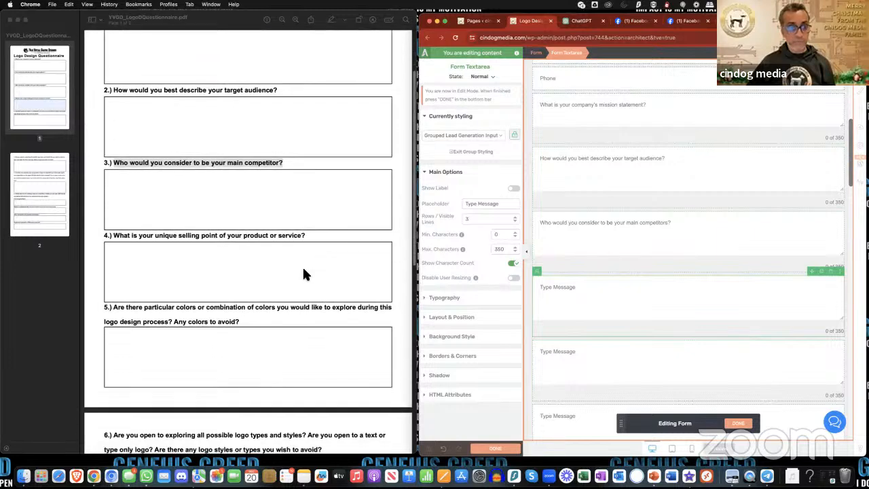
click(113, 235)
drag(113, 234, 307, 242)
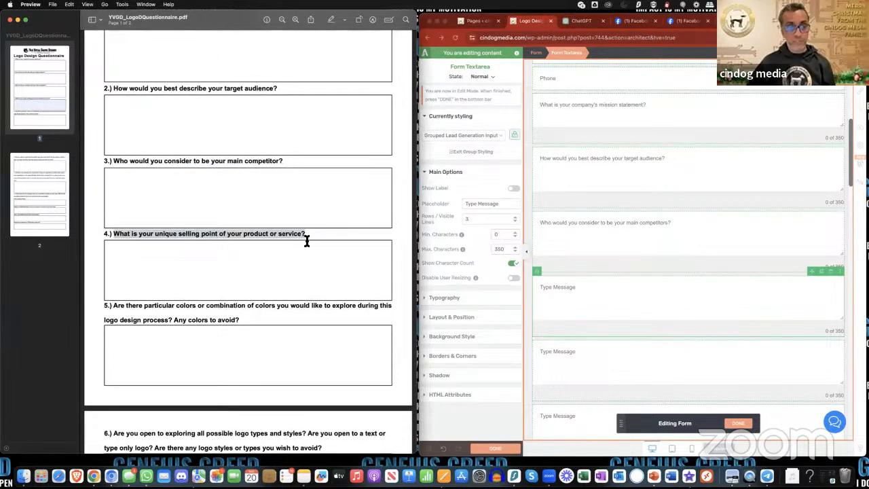
key(super+c)
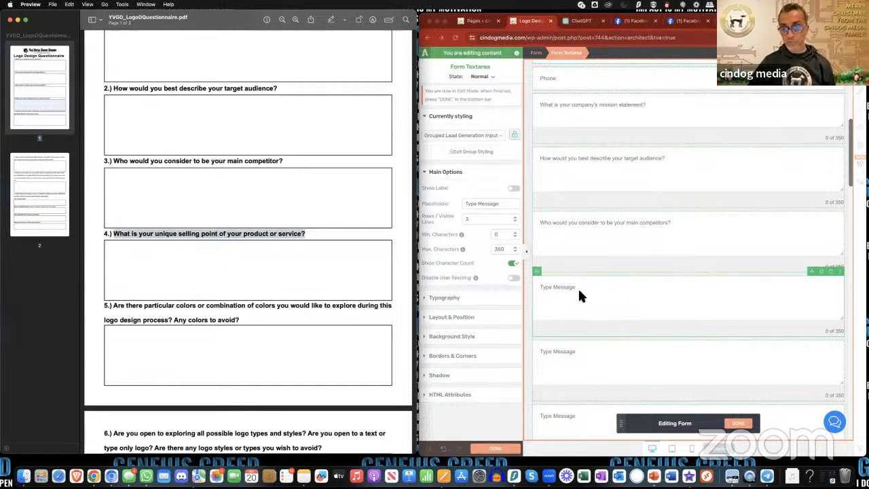
click(578, 287)
triple_click(481, 205)
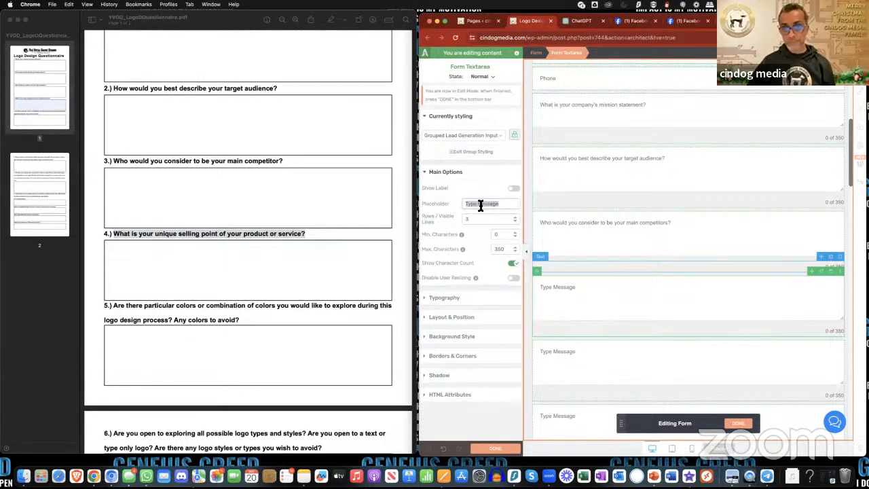
key(super+v)
Copy the PDF's full question 5 about colors to explore and avoid into the placeholder of the text area below the unique selling point question
scroll(615, 291, down, 2)
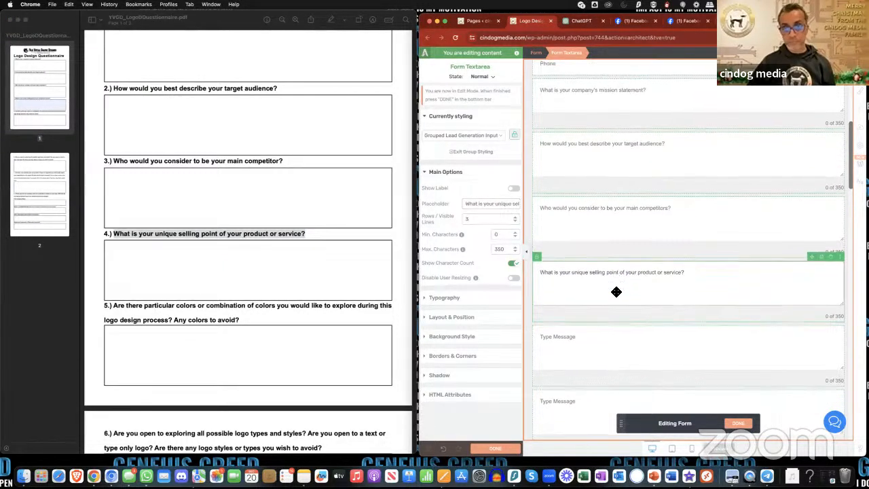
click(577, 288)
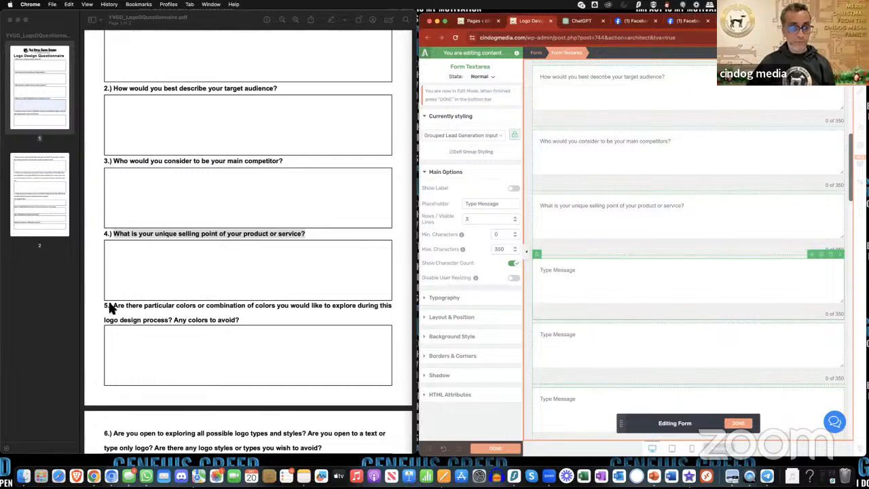
click(116, 307)
drag(115, 307, 243, 325)
click(590, 295)
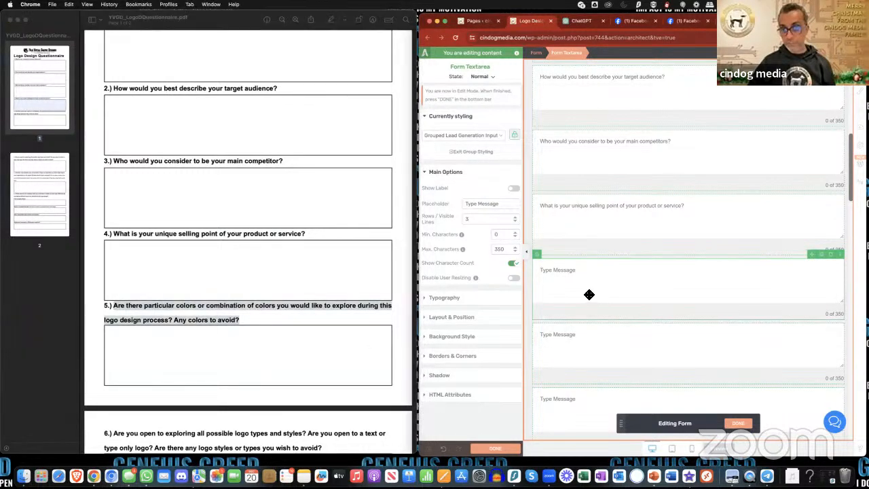
triple_click(485, 203)
key(super+v)
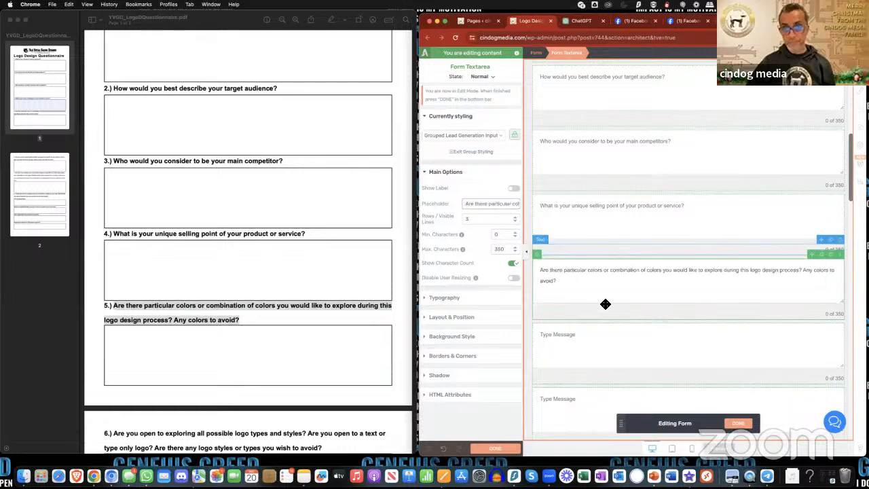
Cut "Any colors to avoid?" from the end of the placeholder asking about particular colors to explore
click(605, 326)
scroll(605, 326, down, 1)
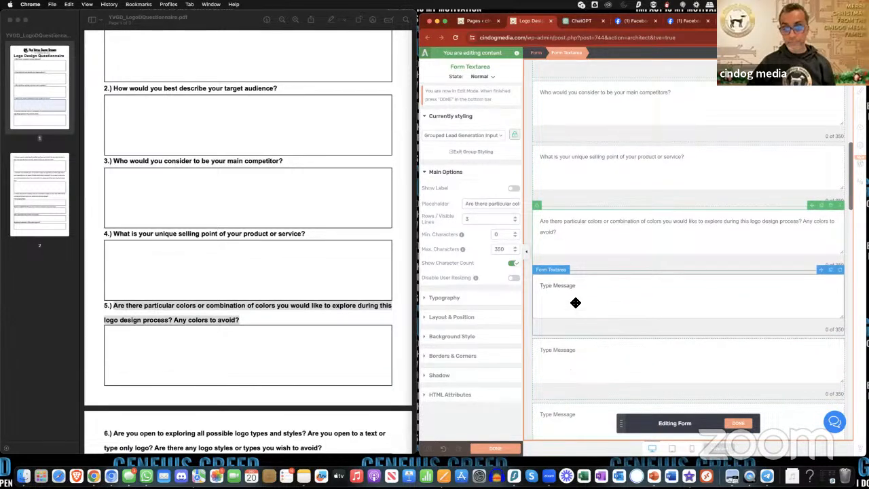
scroll(229, 288, down, 3)
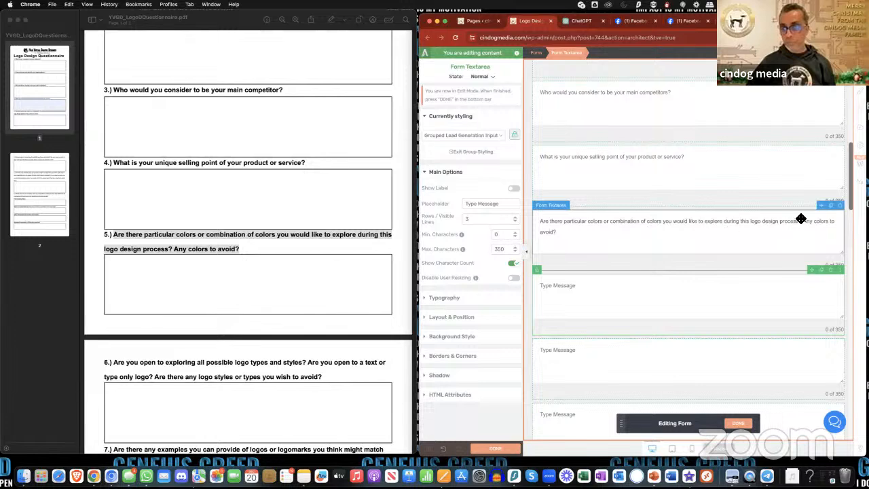
click(606, 229)
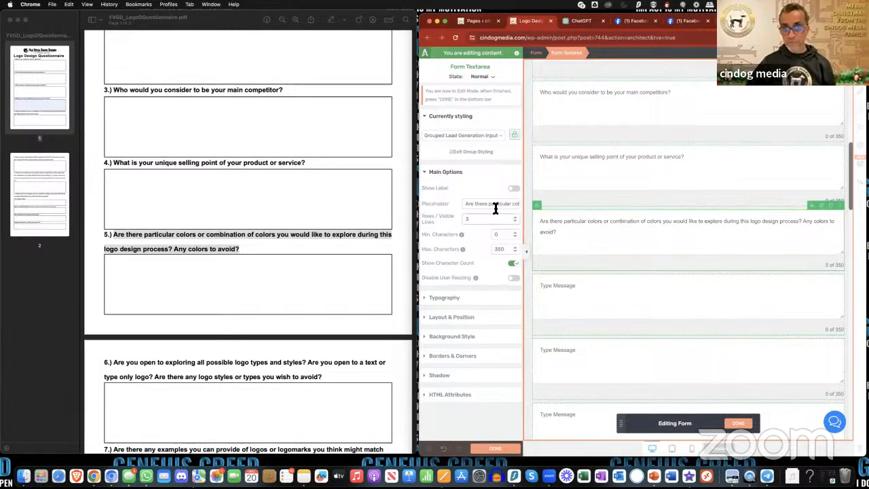
triple_click(498, 205)
click(504, 205)
drag(505, 205, 536, 207)
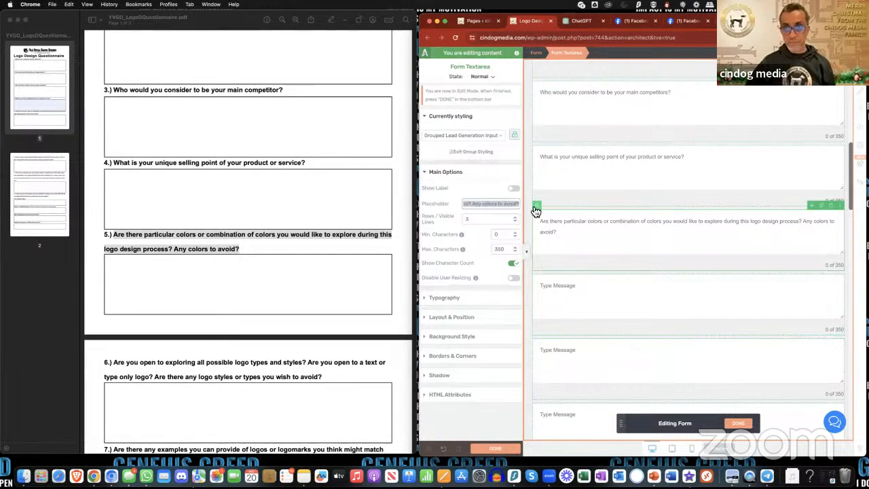
click(472, 206)
drag(472, 205, 521, 207)
key(super+x)
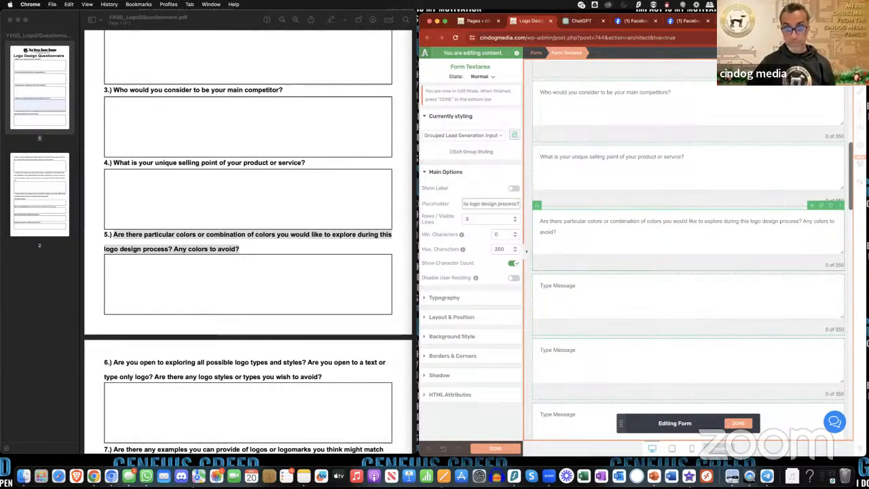
Paste the cut question into the placeholder of the text area below the colors question and reword it as "Any colours to avoid?"
click(564, 285)
click(483, 207)
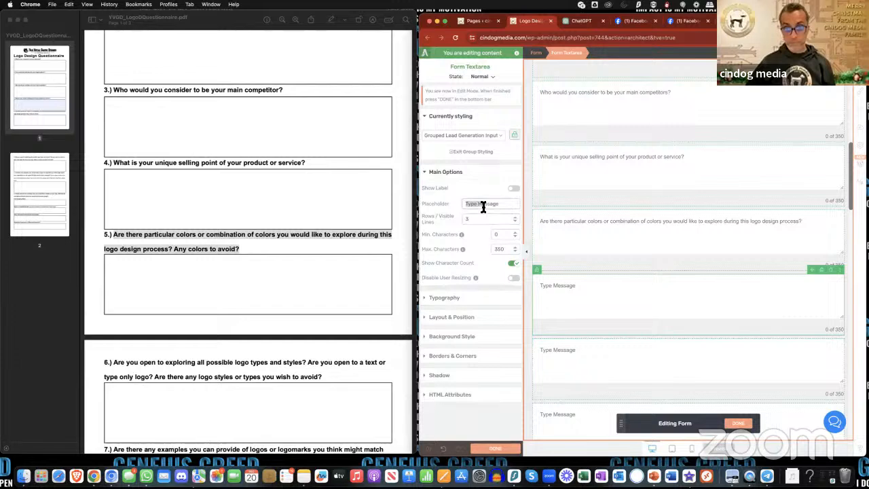
key(super+v)
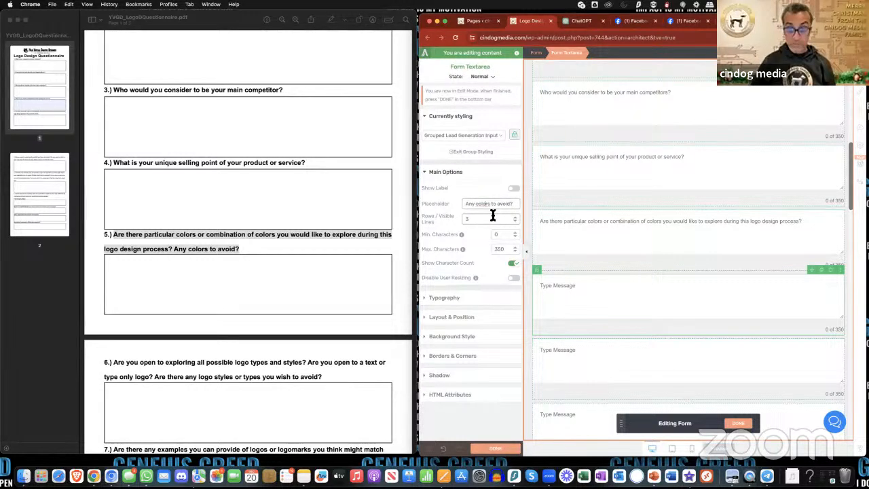
click(487, 203)
text(ular col)
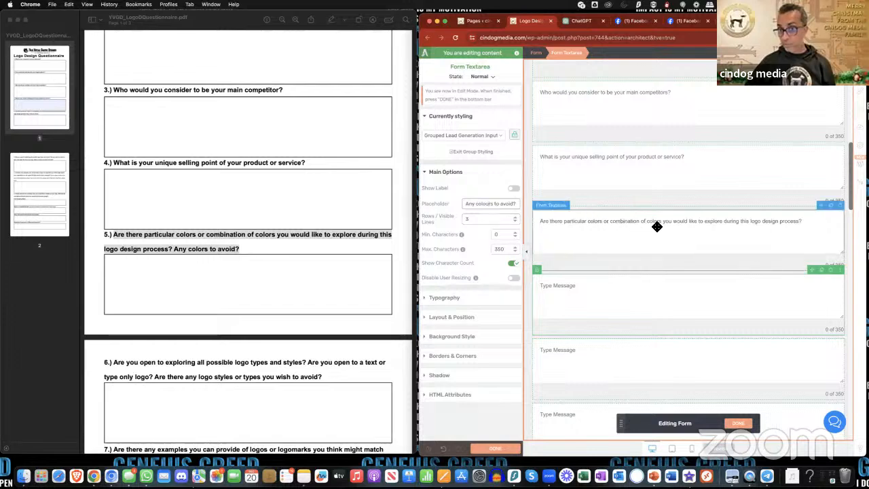
Change the spelling of "colors" to "colours" in the placeholder asking about particular colors to explore during the logo design process
click(545, 223)
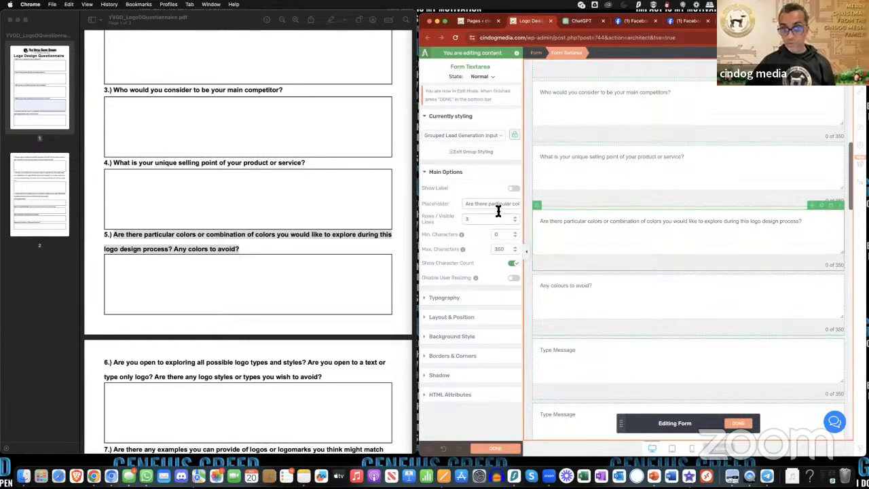
drag(498, 205, 513, 208)
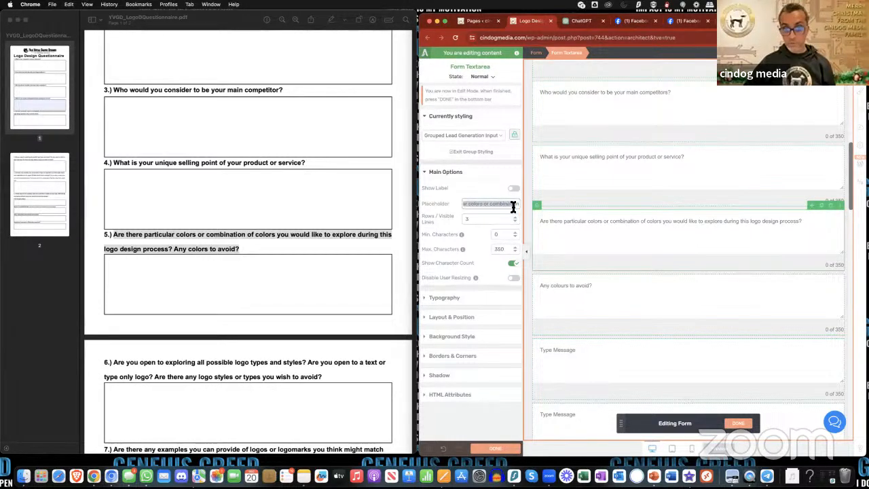
click(479, 204)
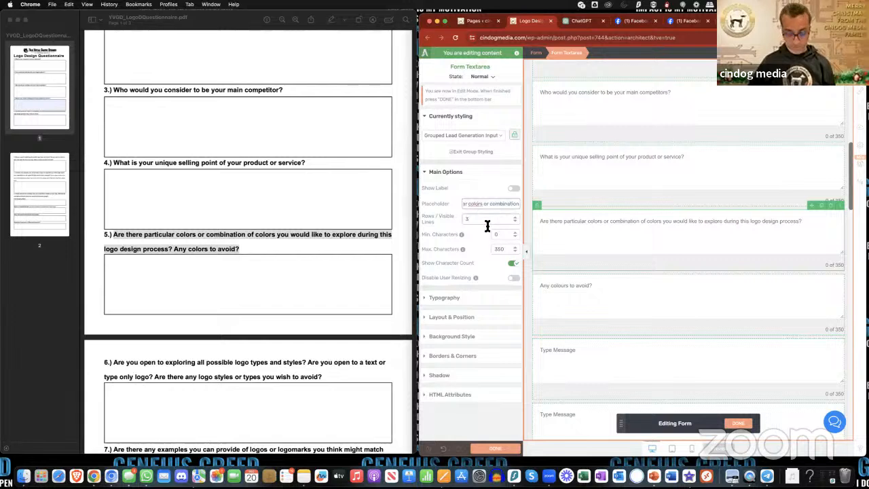
click(588, 270)
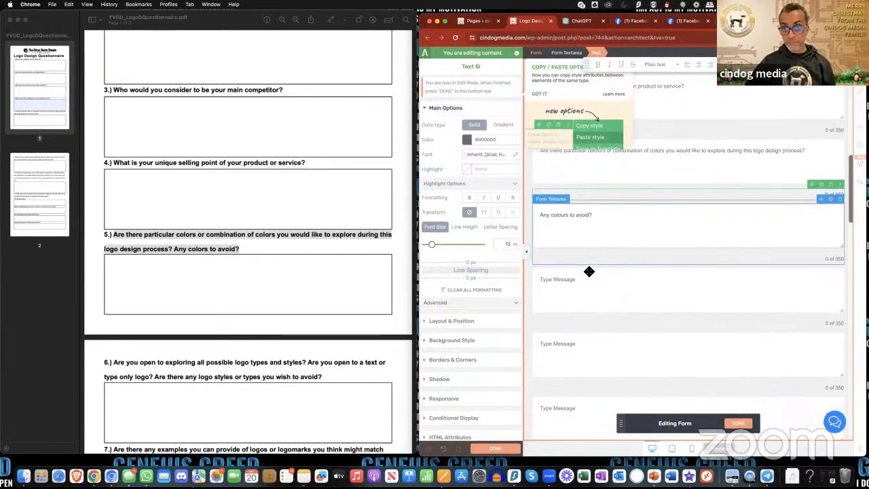
Copy question 6's "Are you open to exploring all possible logo types and styles?" into the placeholder of the text area below "Any colours to avoid?"
click(588, 271)
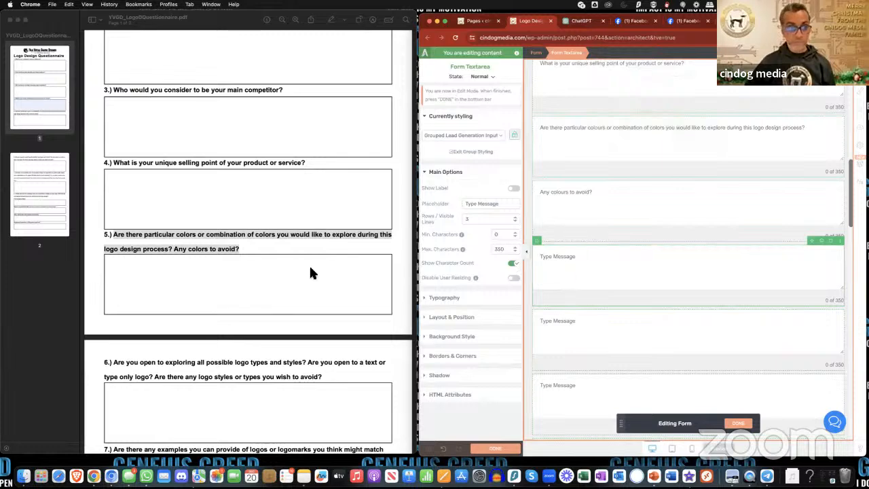
scroll(309, 264, down, 3)
scroll(311, 271, down, 2)
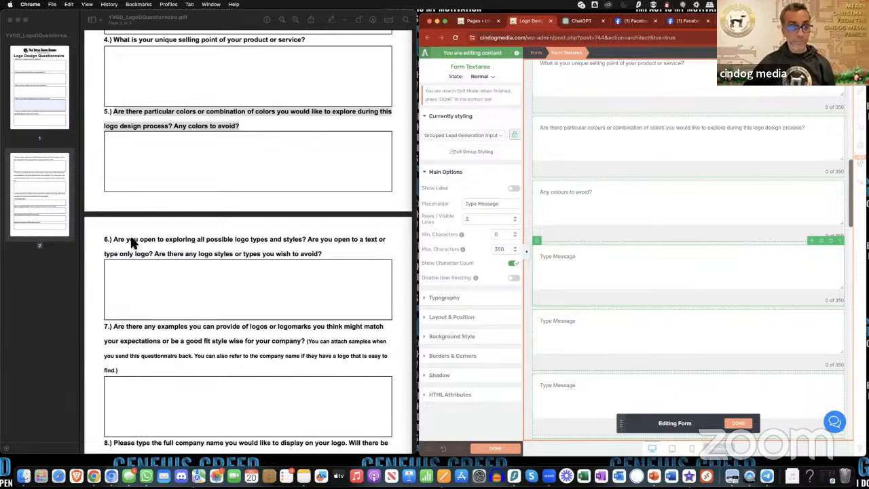
drag(113, 242, 308, 242)
click(614, 262)
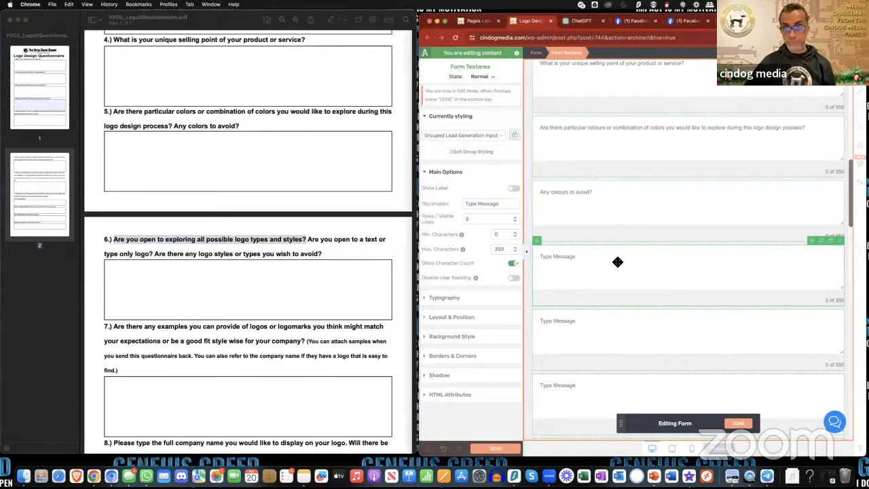
triple_click(483, 203)
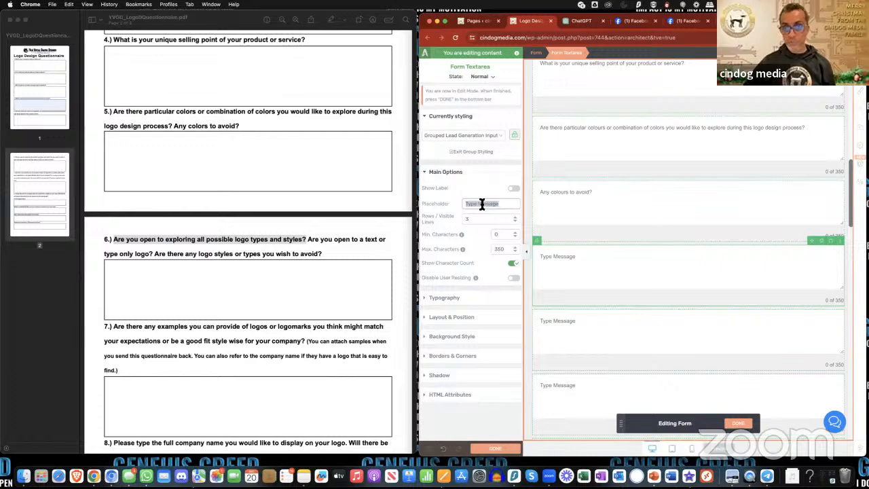
key(super+v)
Copy the PDF's "Are you open to a text or type only logo?" into the placeholder of the text area below the logo types question
scroll(608, 289, down, 2)
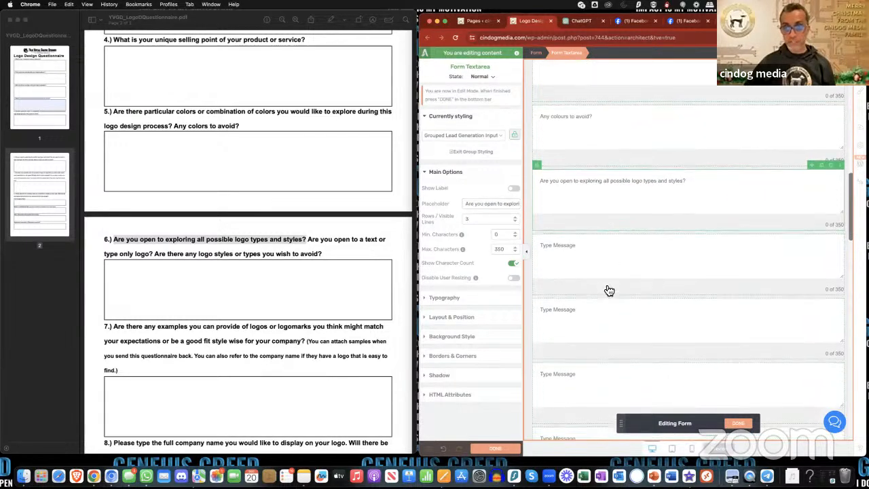
click(588, 252)
click(307, 240)
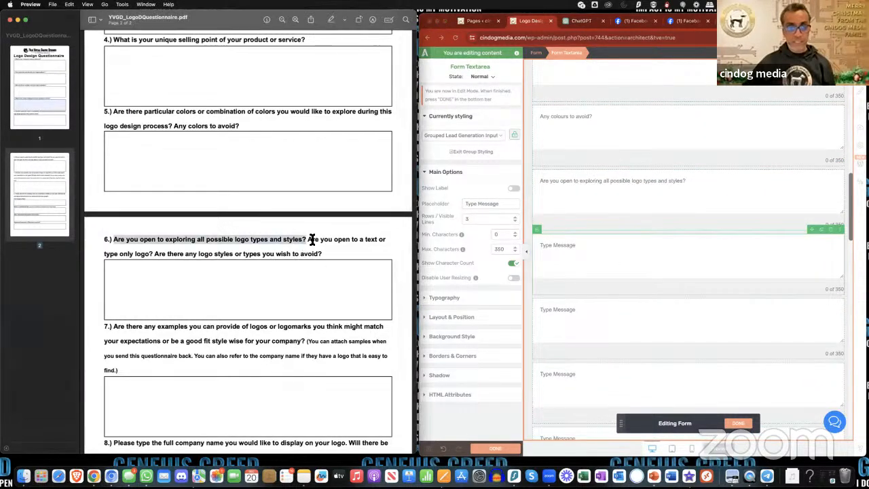
click(308, 239)
drag(307, 240, 154, 257)
click(544, 259)
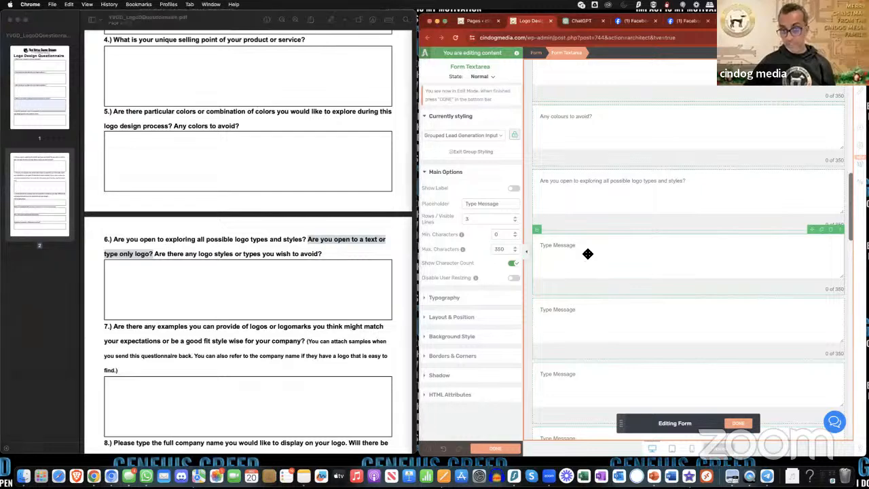
triple_click(482, 204)
key(ctrl+v)
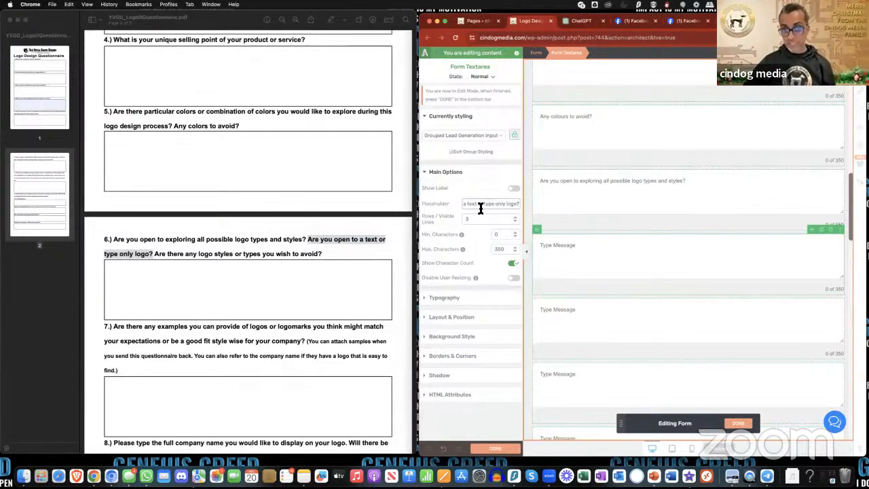
Reword the pasted placeholder as "Are you open to a text only logo?"
drag(485, 207, 530, 211)
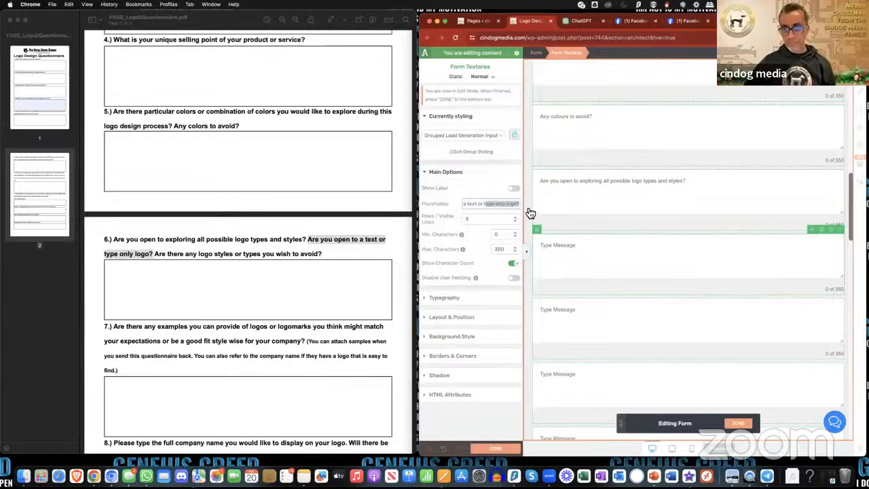
click(482, 207)
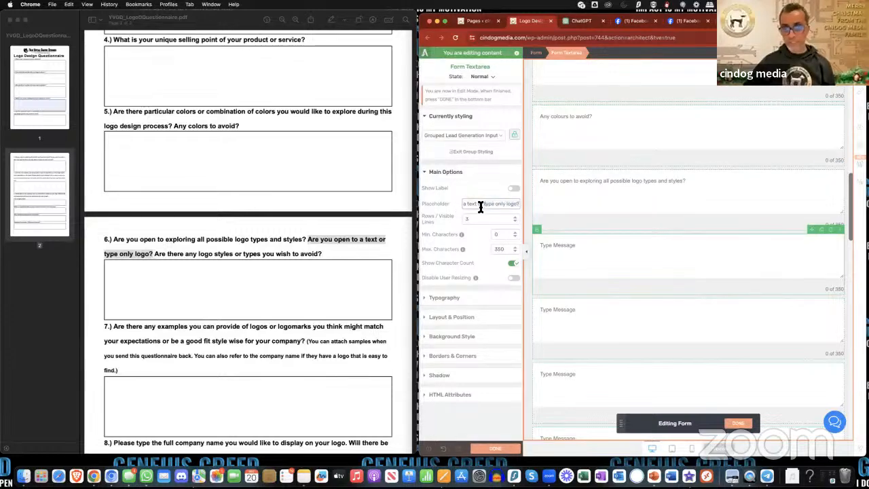
drag(479, 207, 495, 206)
key(BackSpace)
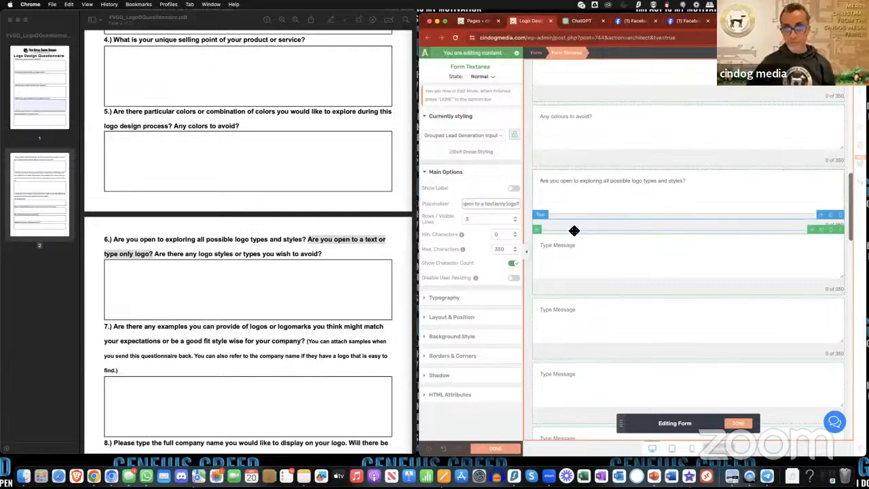
click(623, 274)
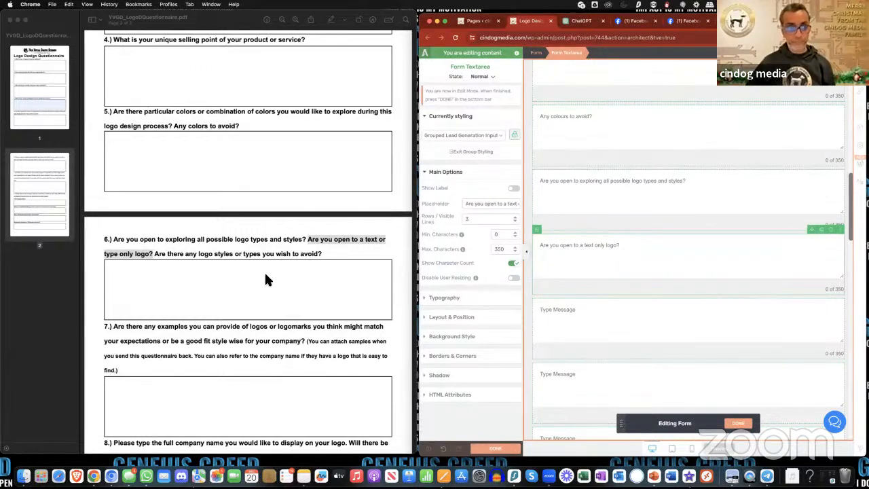
Copy the PDF's "Are there any logo styles or types you wish to avoid?" into the placeholder of the text area below the text-only question
click(178, 255)
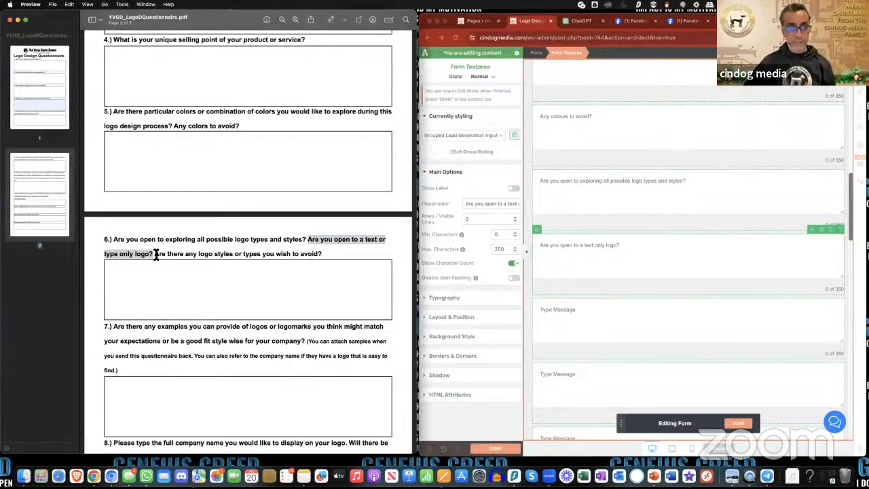
click(209, 256)
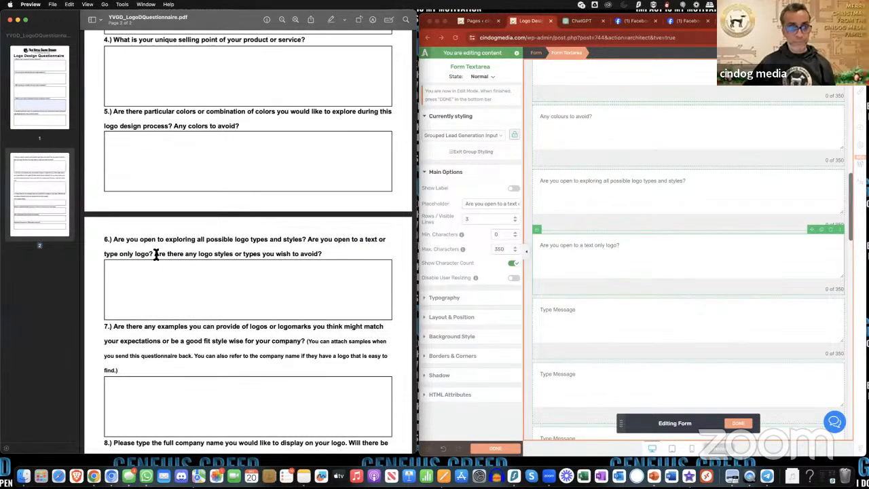
drag(156, 254, 391, 272)
key(super+c)
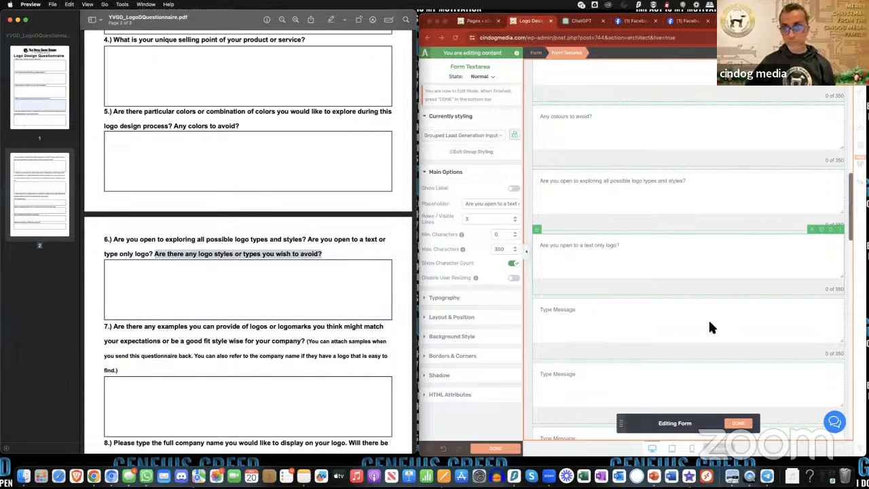
click(659, 320)
triple_click(484, 206)
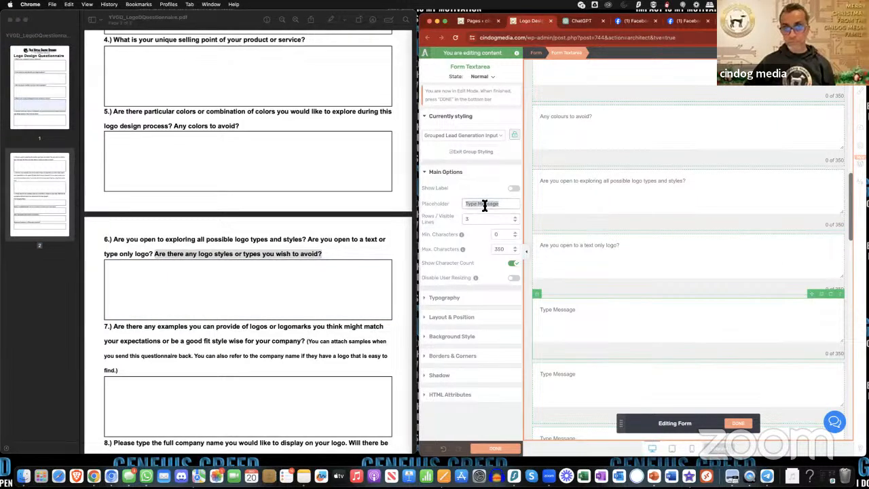
key(super+v)
triple_click(487, 206)
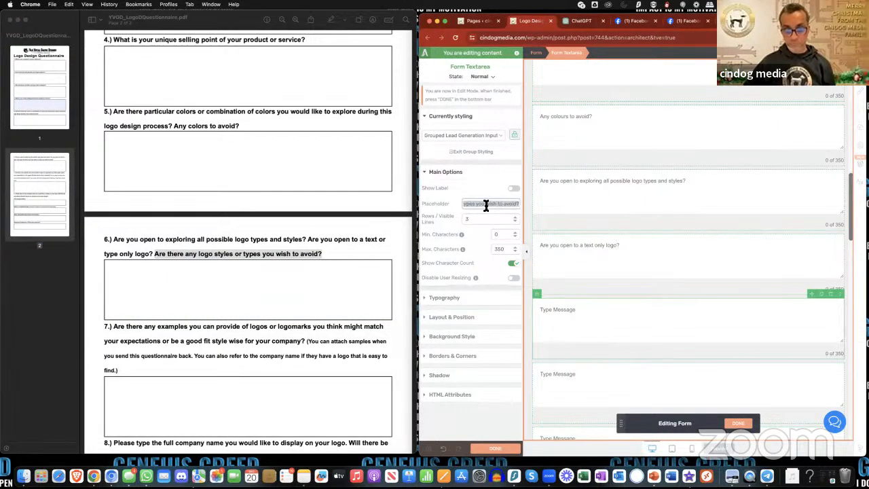
key(super+v)
click(611, 273)
Copy question 7 about example logos or logomarks, without its bracketed note, into the placeholder of the text area below the styles-to-avoid question
scroll(621, 305, down, 3)
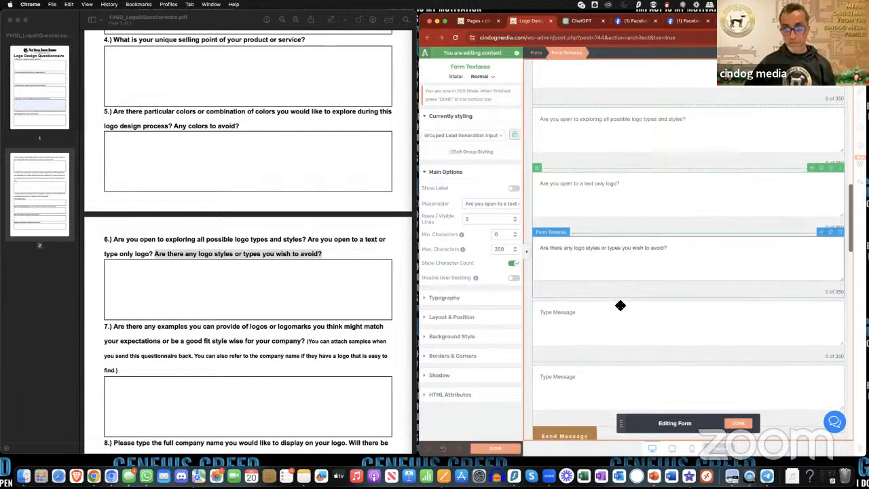
click(536, 285)
scroll(276, 271, down, 3)
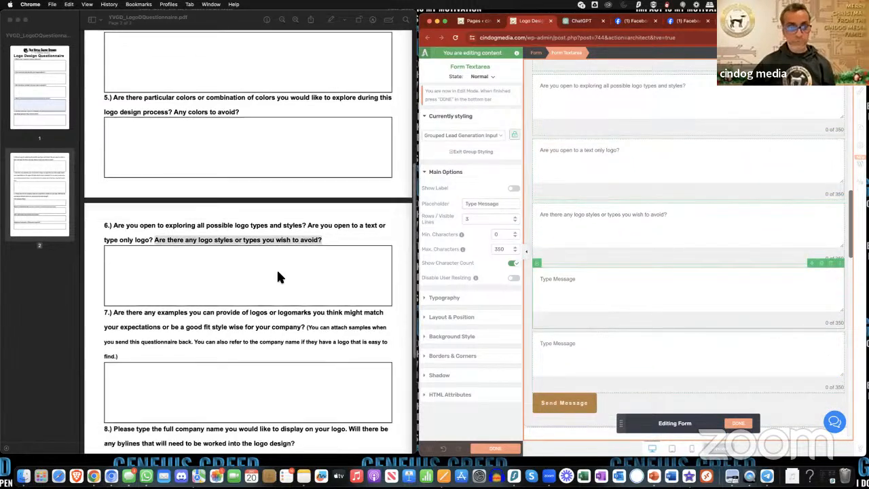
click(121, 247)
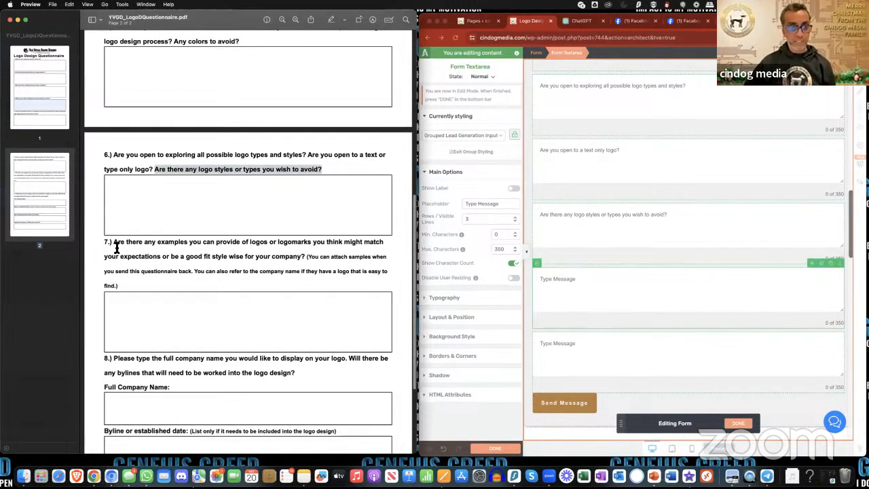
drag(114, 243, 310, 256)
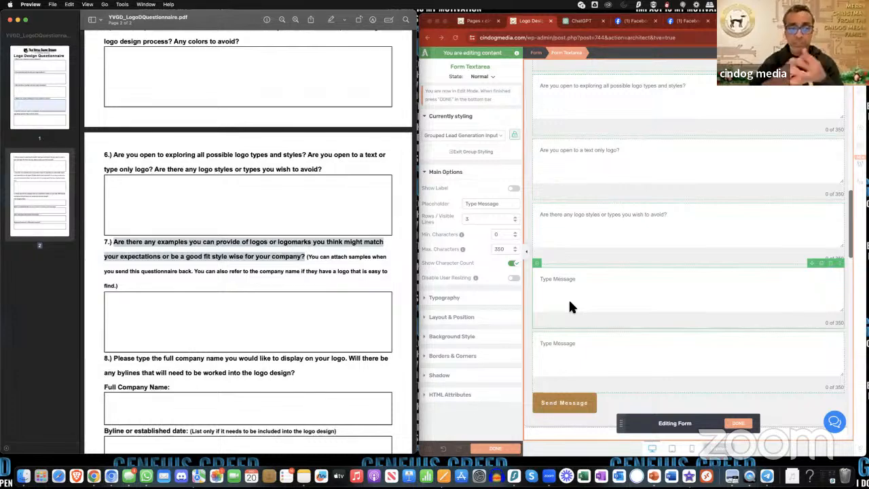
scroll(570, 299, down, 1)
click(584, 283)
drag(465, 205, 483, 207)
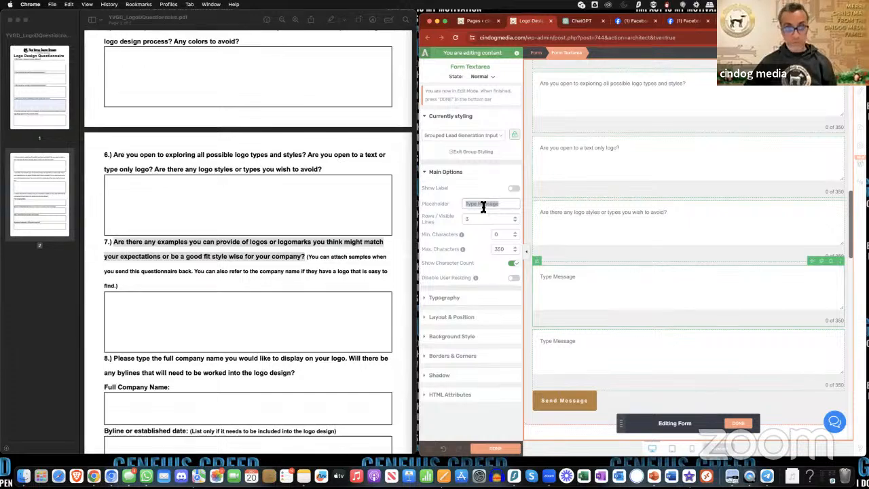
key(ctrl+v)
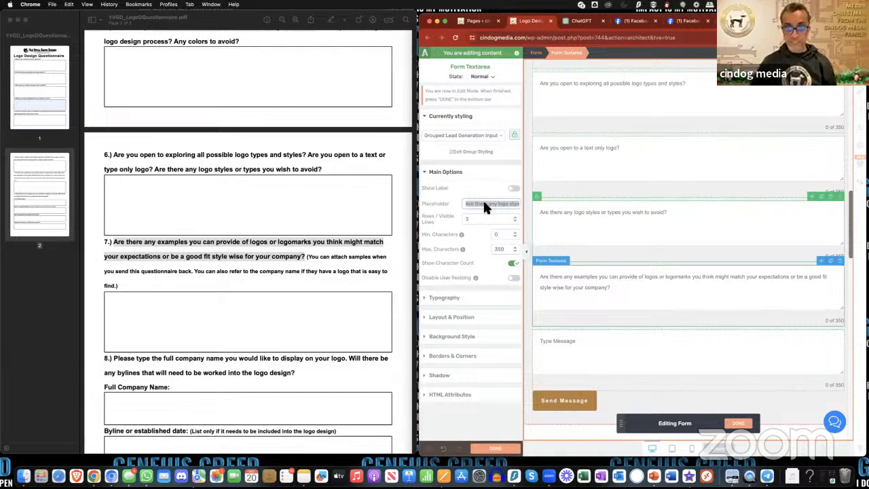
Replace the styles-to-avoid placeholder with "Are there any company logos that you like the style of?"
text(Are there any)
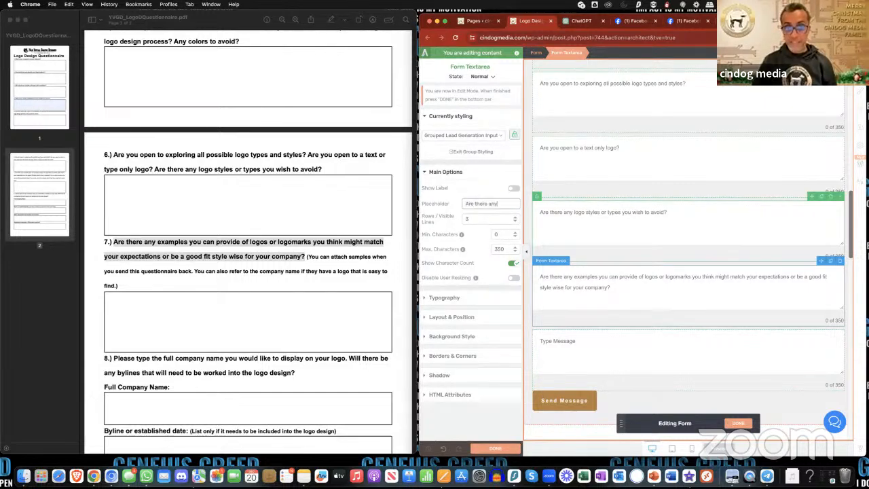
text( company logo)
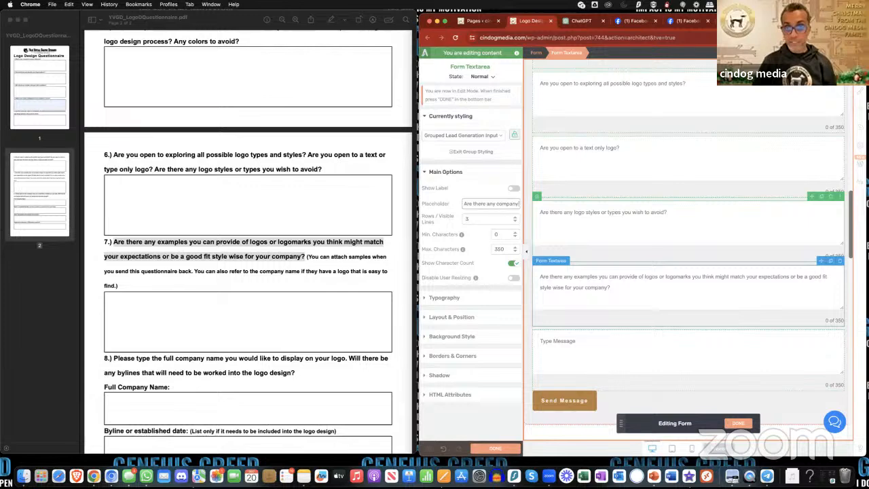
text(s that you y)
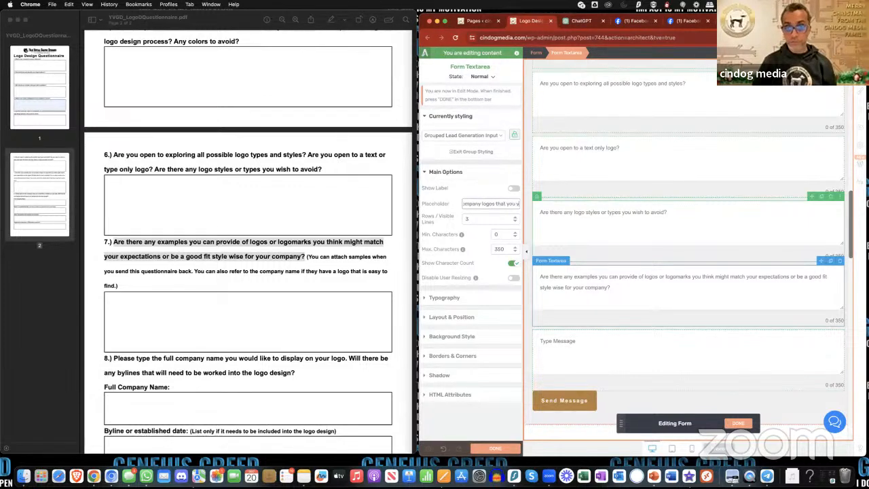
text(ike the style of?)
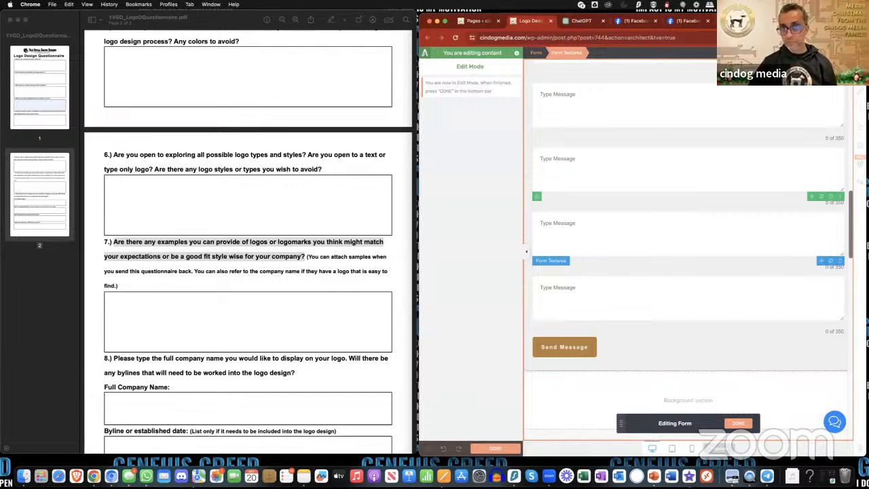
Look over the form from the top of the landing page and reload the page editor
scroll(702, 229, up, 5)
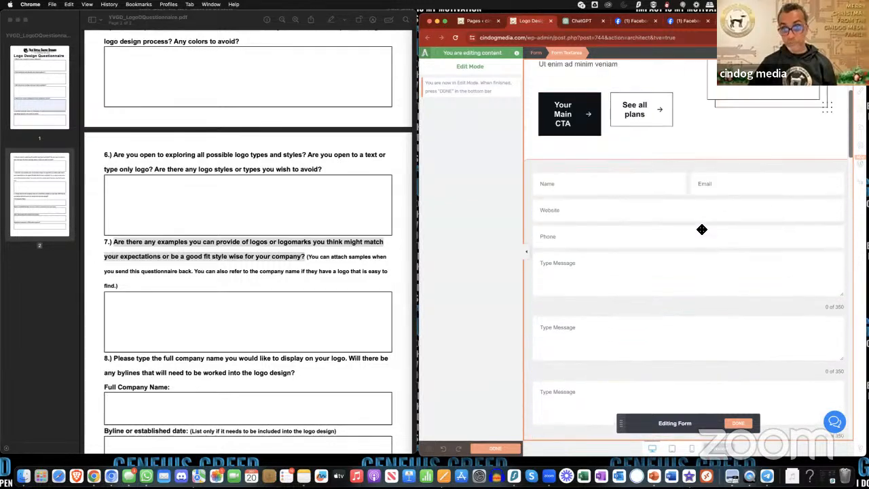
scroll(702, 230, up, 5)
scroll(699, 231, down, 2)
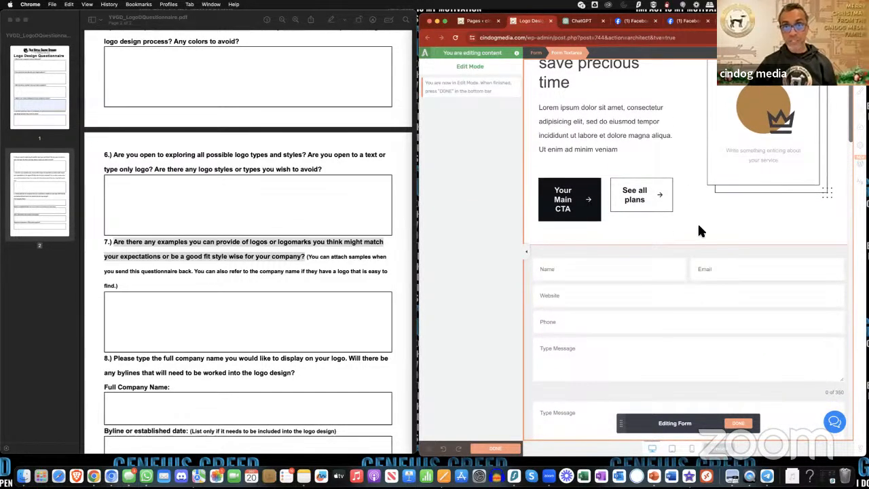
click(456, 38)
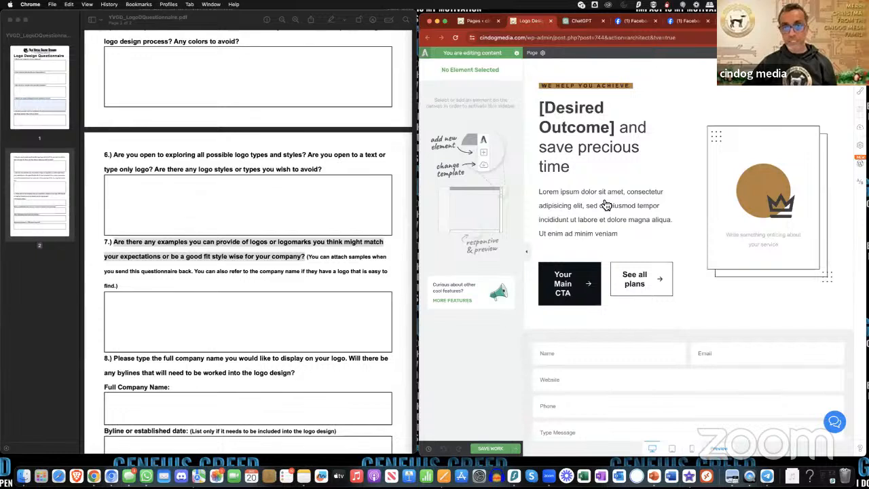
Open the contact form's elements for editing and duplicate its second "Type Message" text area
scroll(607, 205, down, 5)
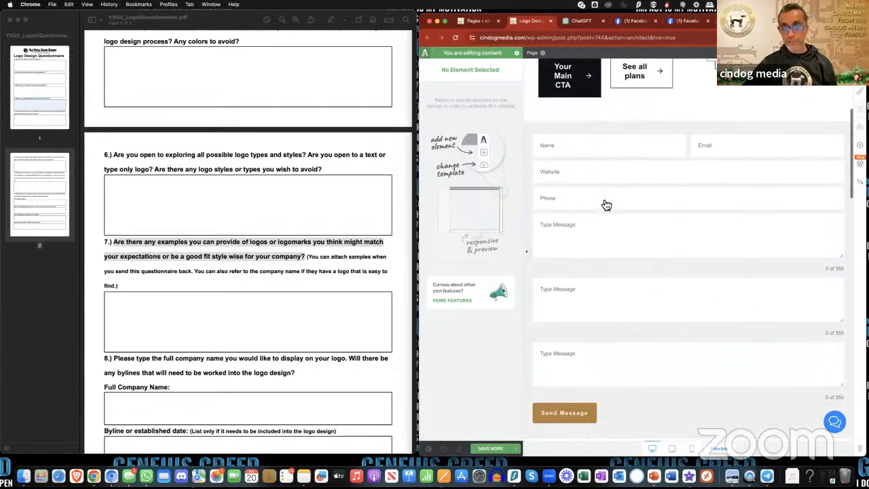
scroll(607, 205, down, 2)
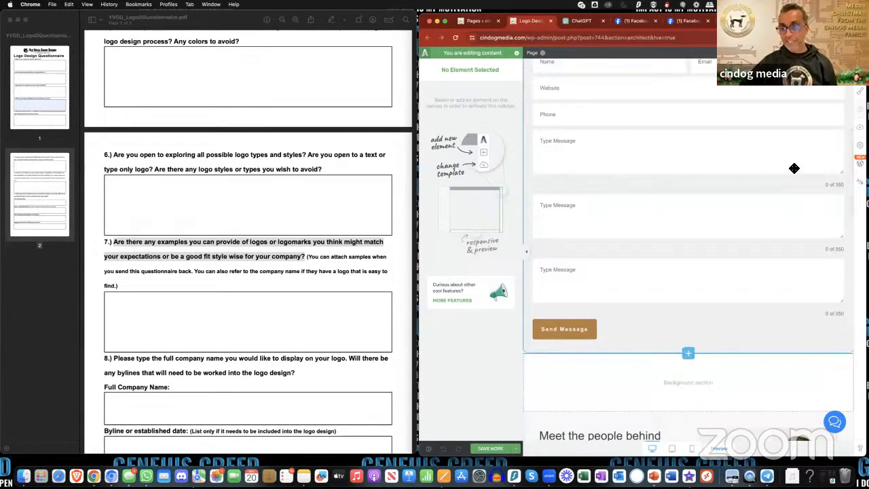
click(805, 217)
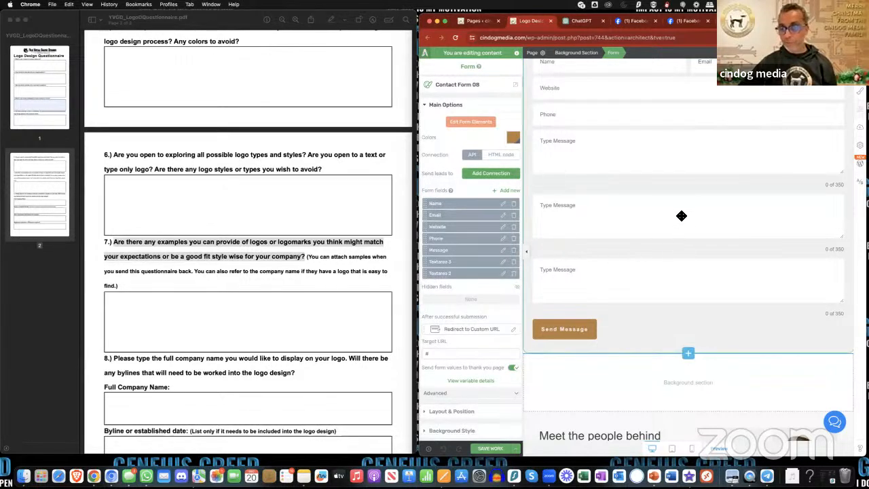
click(476, 123)
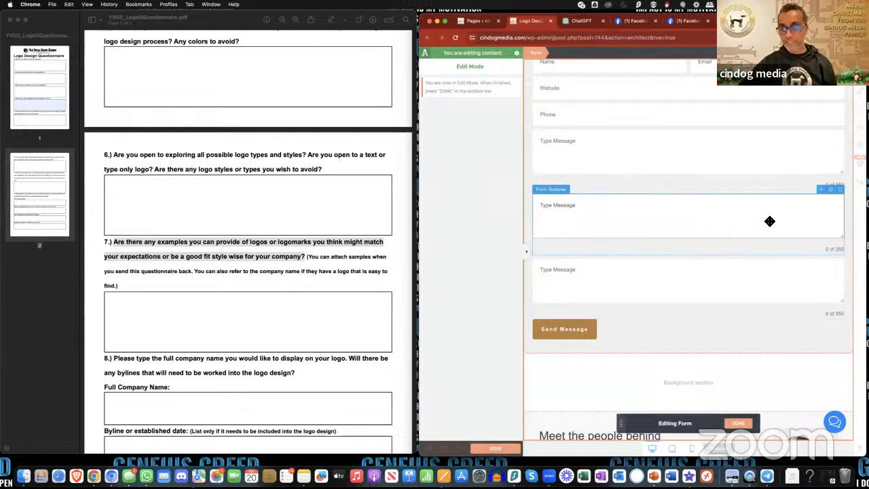
click(831, 191)
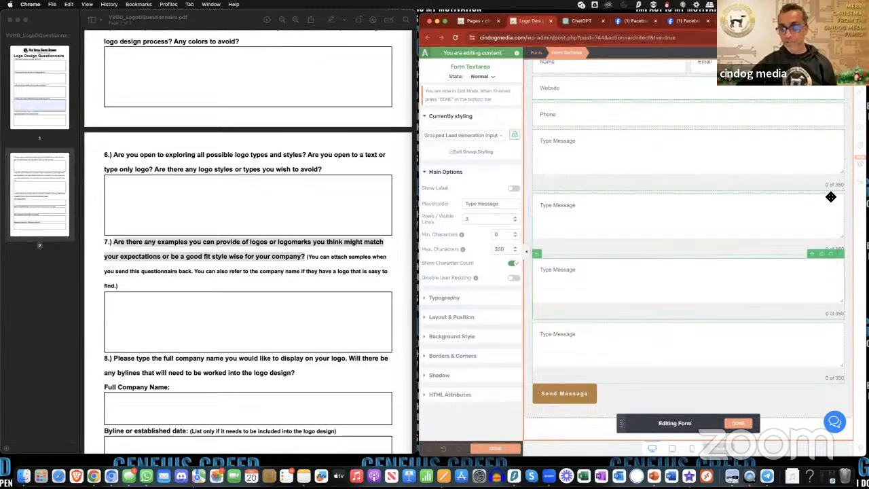
Keep duplicating the second "Type Message" text area until the form has twelve text areas in total
click(834, 196)
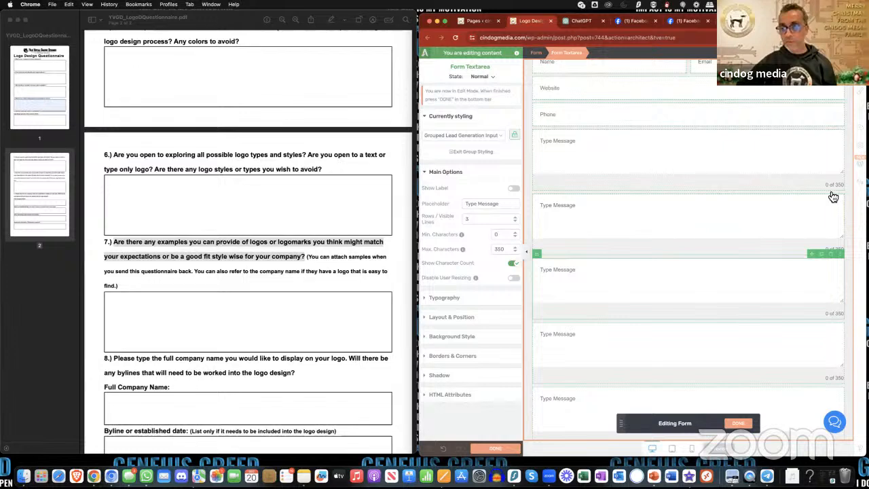
scroll(745, 230, down, 1)
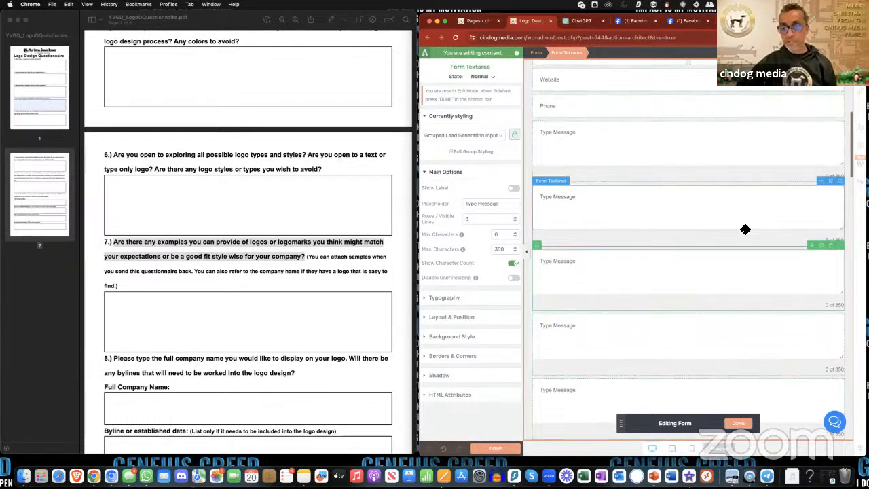
Copy questionnaire question 1, "What is your company's mission statement?", into the placeholder of the text area below Phone
scroll(746, 230, up, 5)
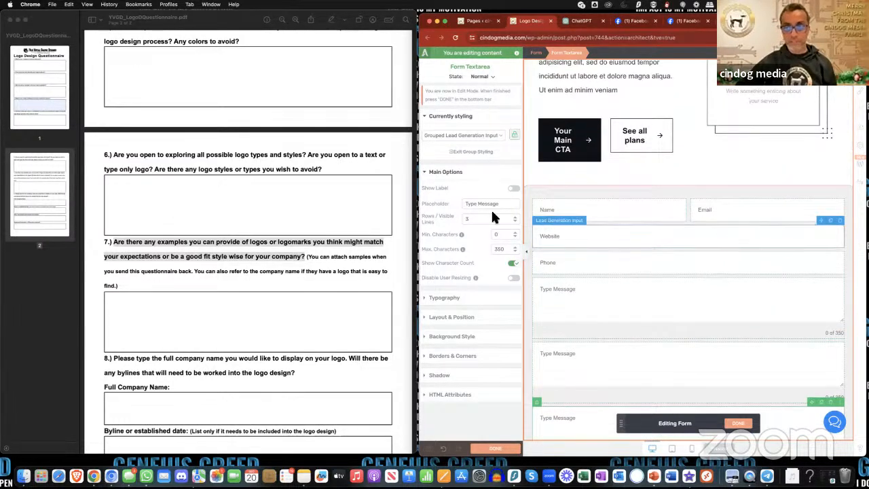
scroll(302, 184, up, 4)
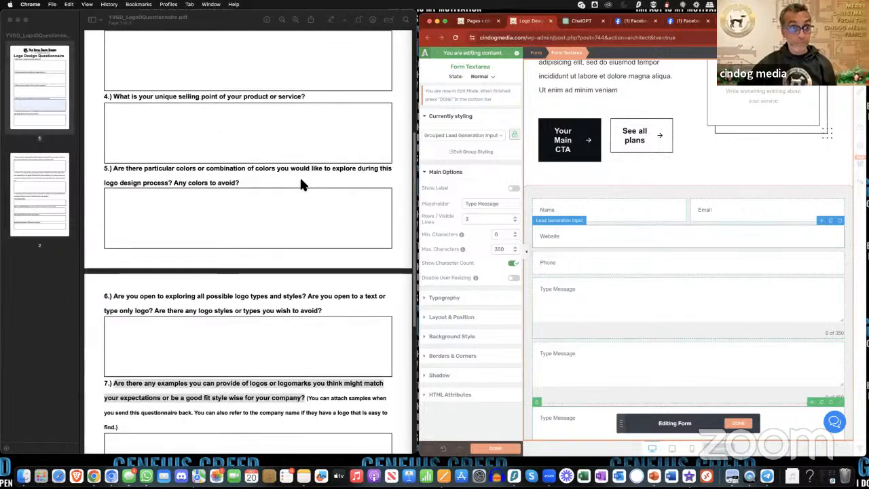
scroll(303, 185, up, 6)
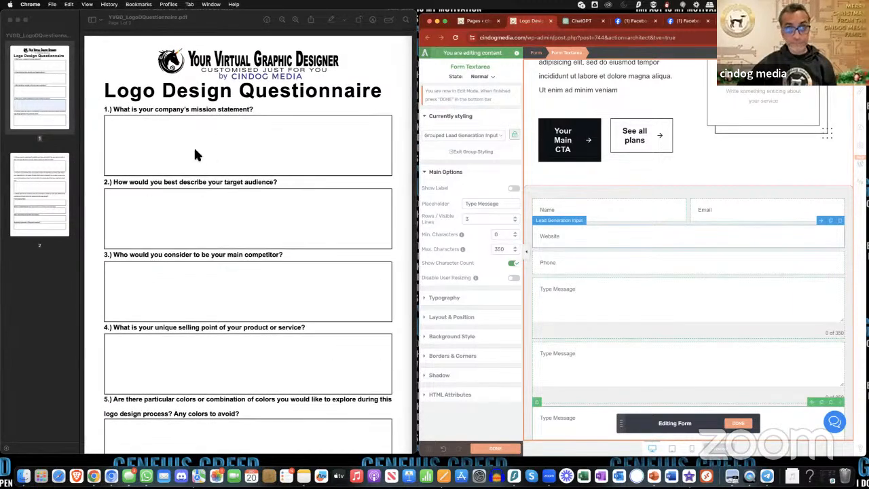
click(121, 110)
drag(113, 110, 257, 116)
key(super+c)
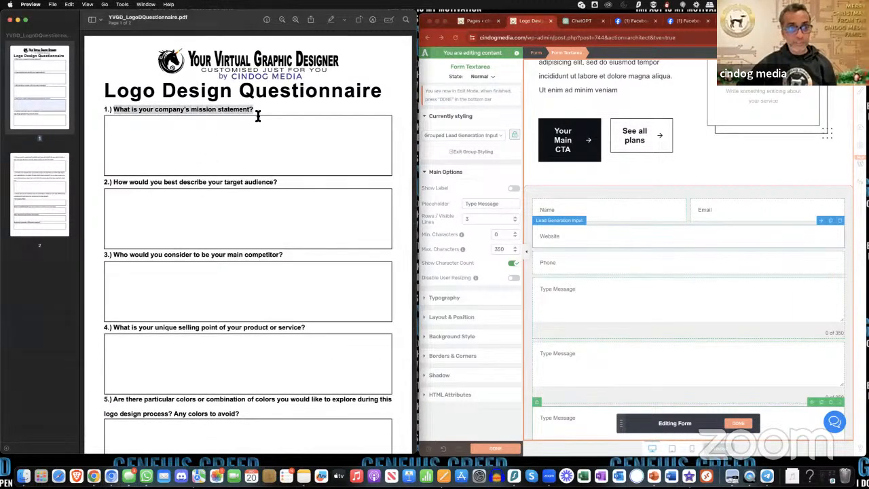
click(675, 224)
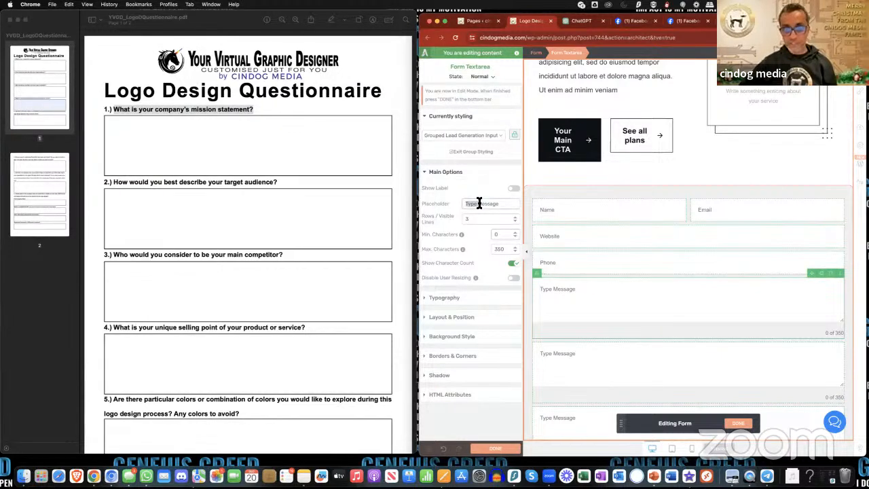
drag(479, 203, 500, 204)
key(super+v)
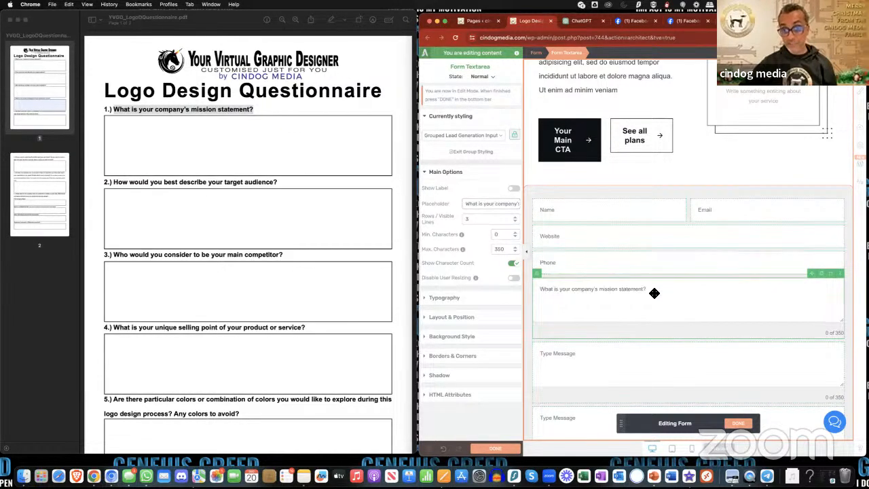
Copy question 2, "How would you best describe your target audience?", into the placeholder of the text area below the mission statement question
scroll(654, 317, down, 2)
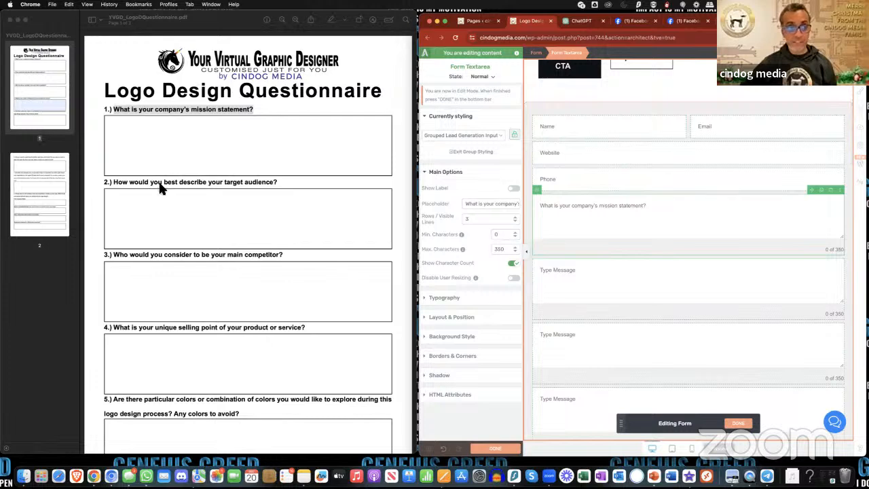
click(109, 182)
drag(115, 183, 292, 185)
key(super+c)
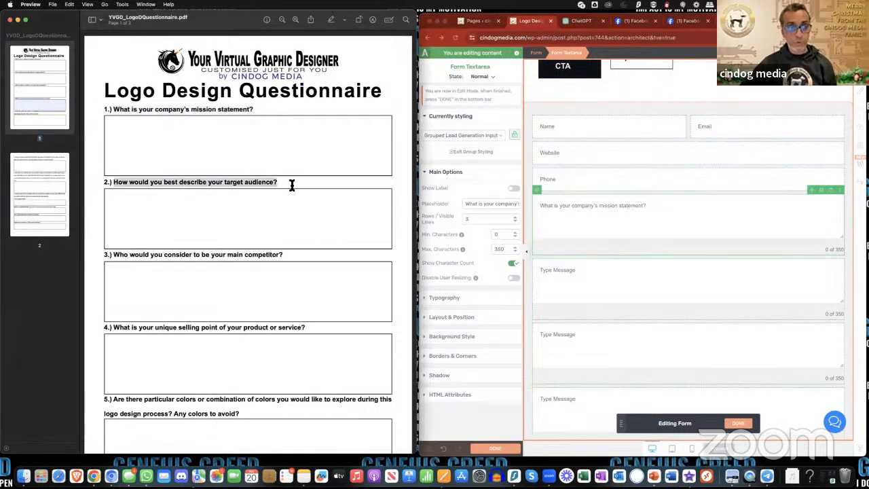
click(687, 285)
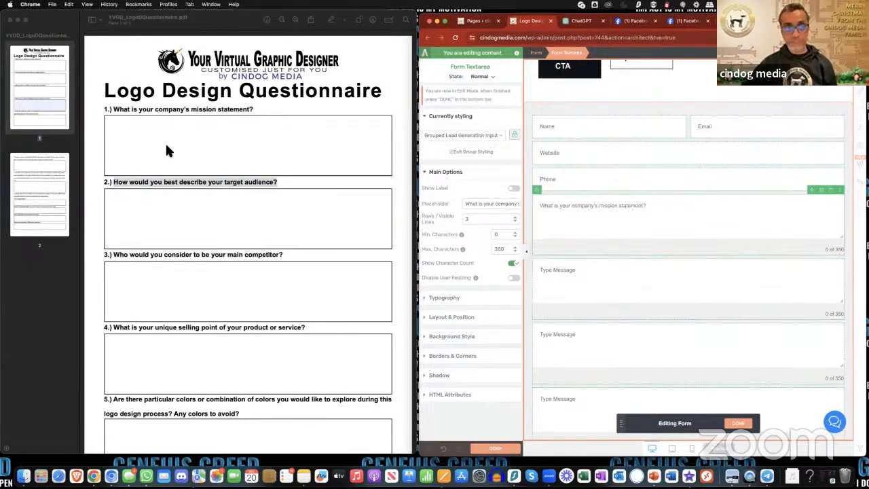
click(579, 284)
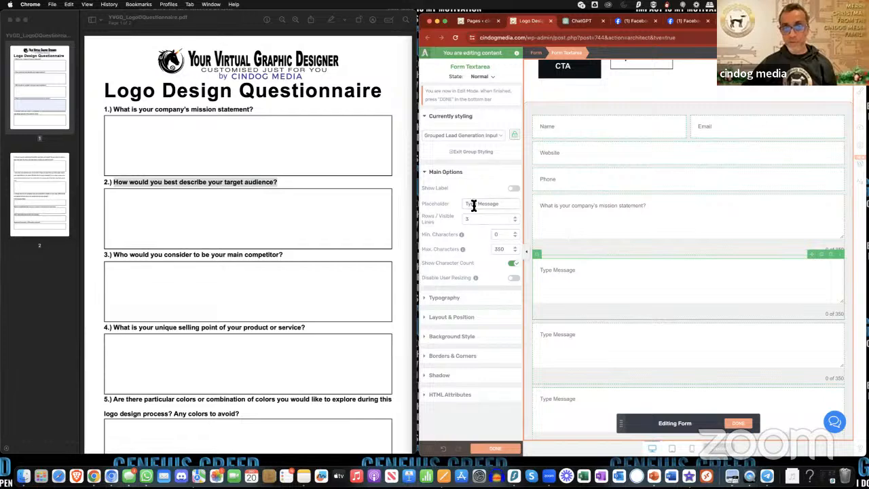
triple_click(475, 207)
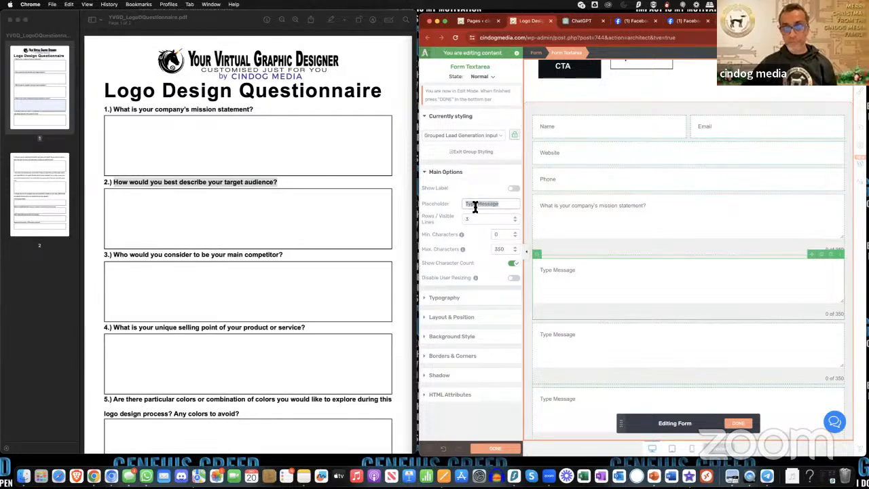
key(super+v)
Copy question 3, "Who would you consider to be your main competitor?", into the placeholder of the text area below the target audience question
scroll(638, 296, down, 2)
click(633, 296)
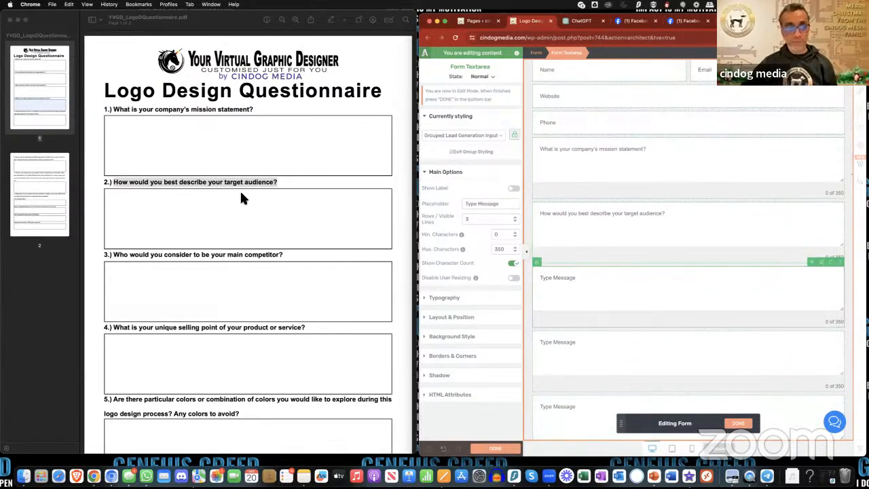
scroll(232, 243, down, 2)
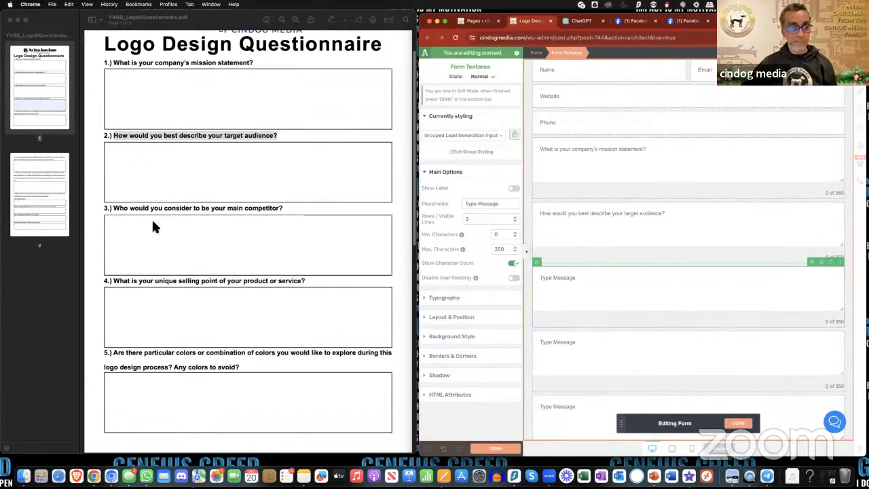
click(115, 208)
drag(114, 207, 281, 208)
key(super+c)
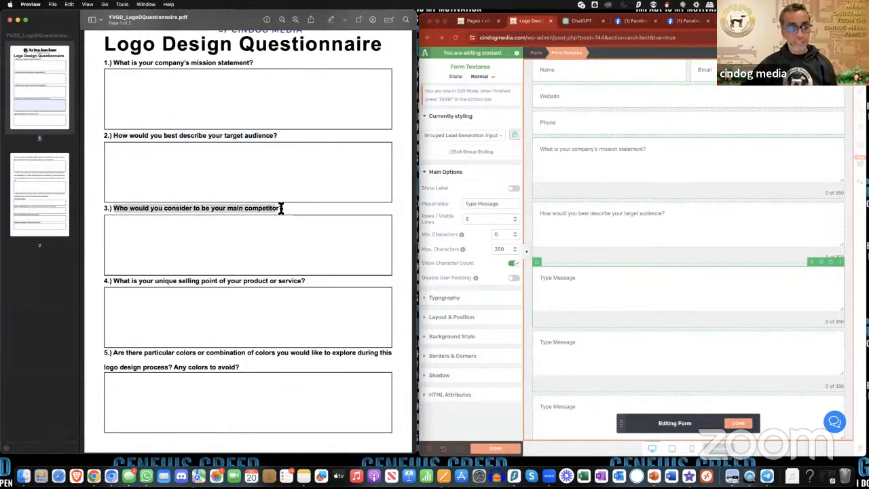
click(547, 278)
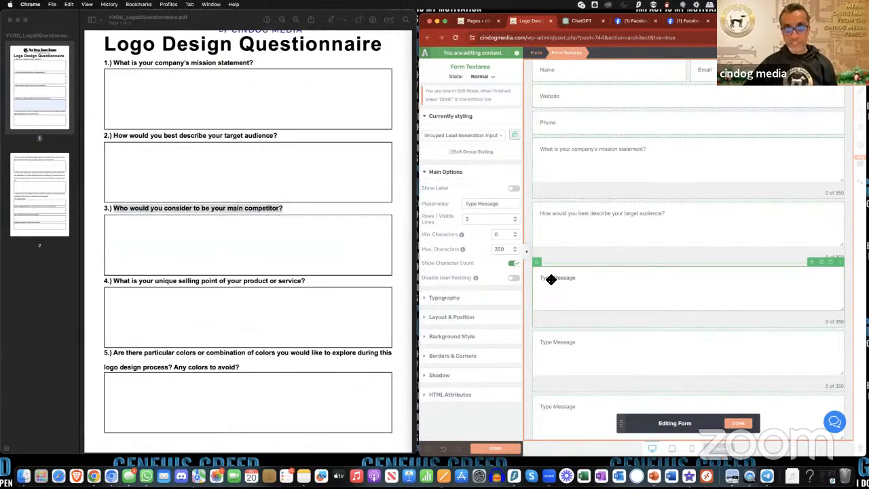
triple_click(473, 205)
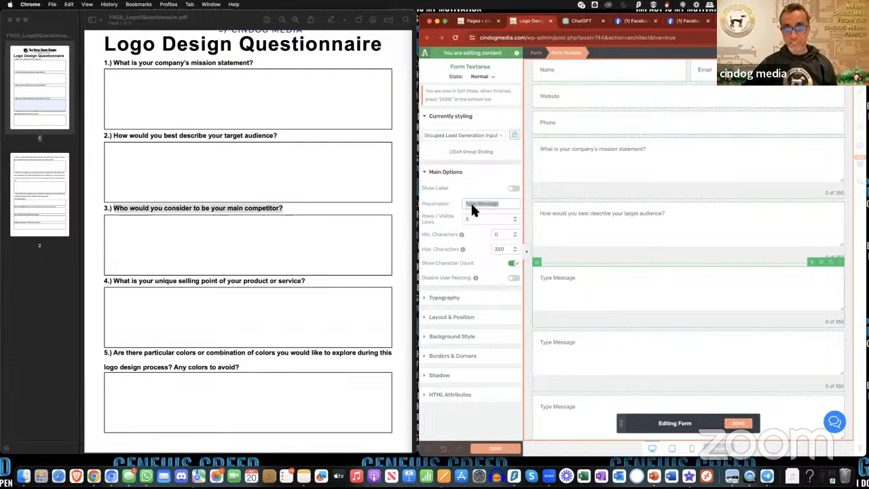
key(super+v)
Copy question 4, "What is your unique selling point of your product or service?", into the placeholder of the text area below the main competitor question
scroll(613, 300, down, 1)
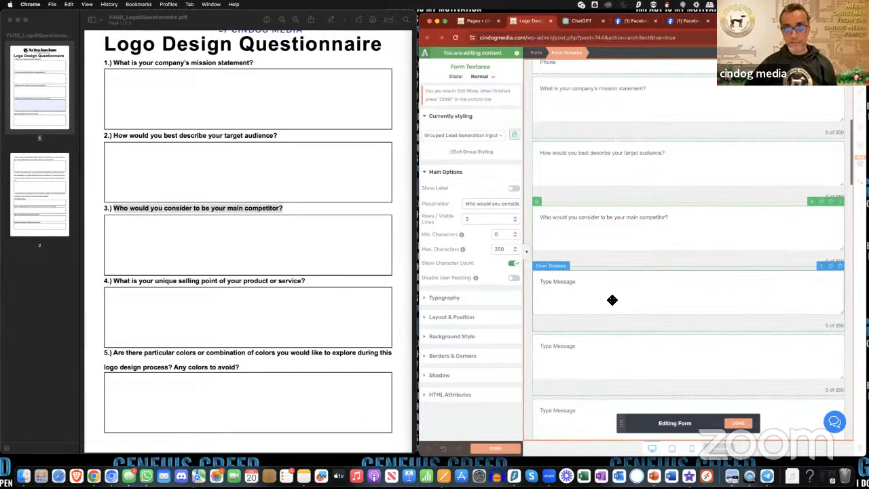
click(613, 300)
scroll(130, 246, down, 2)
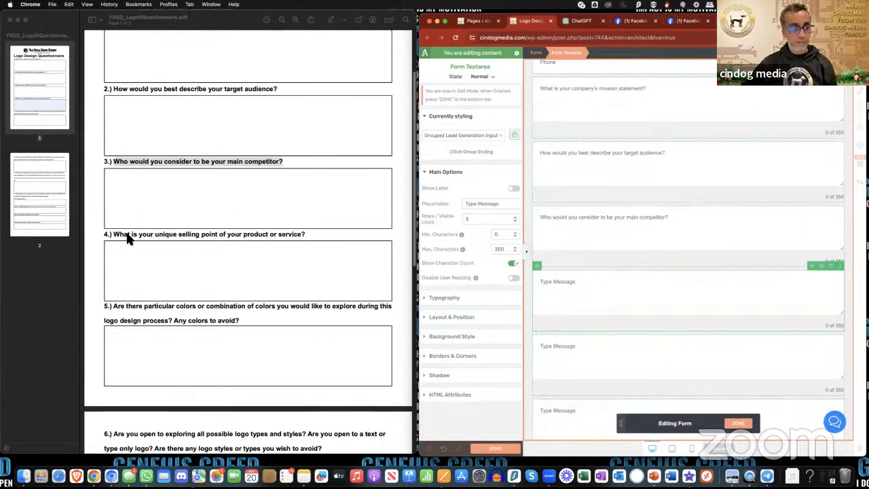
click(113, 234)
drag(113, 234, 330, 252)
key(super+c)
click(574, 311)
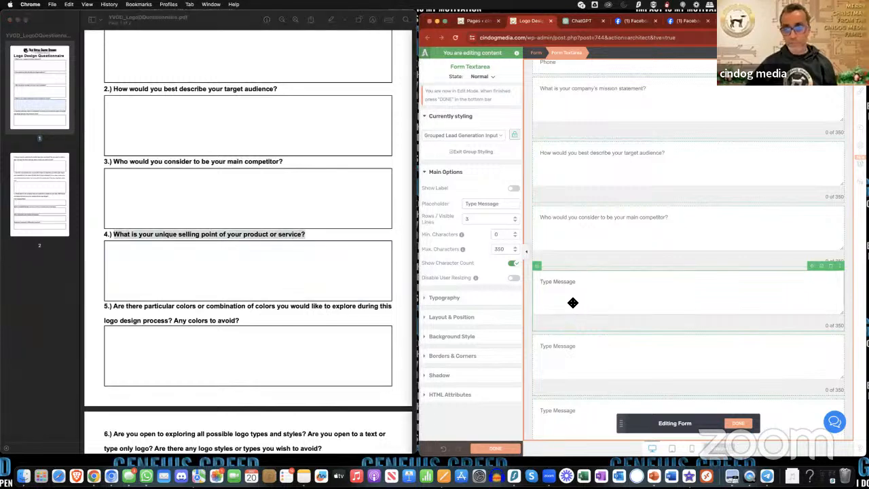
triple_click(485, 204)
key(super+v)
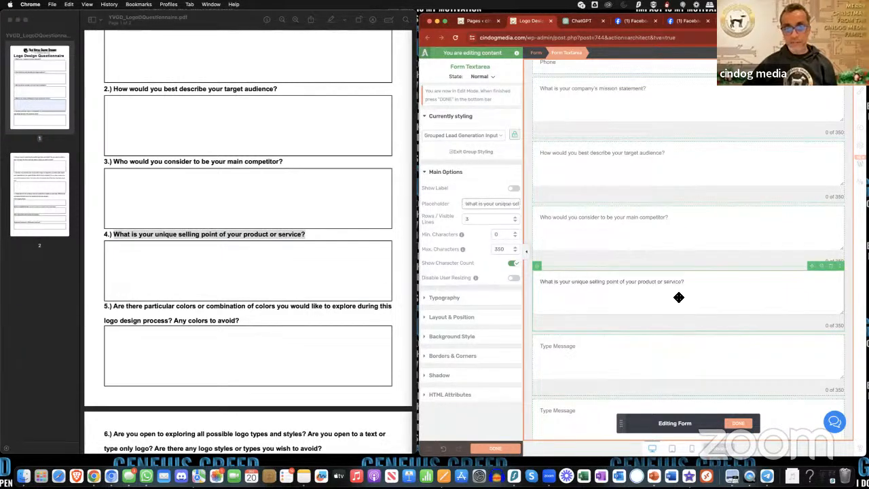
Finish editing the form elements and save the landing page
scroll(678, 297, down, 3)
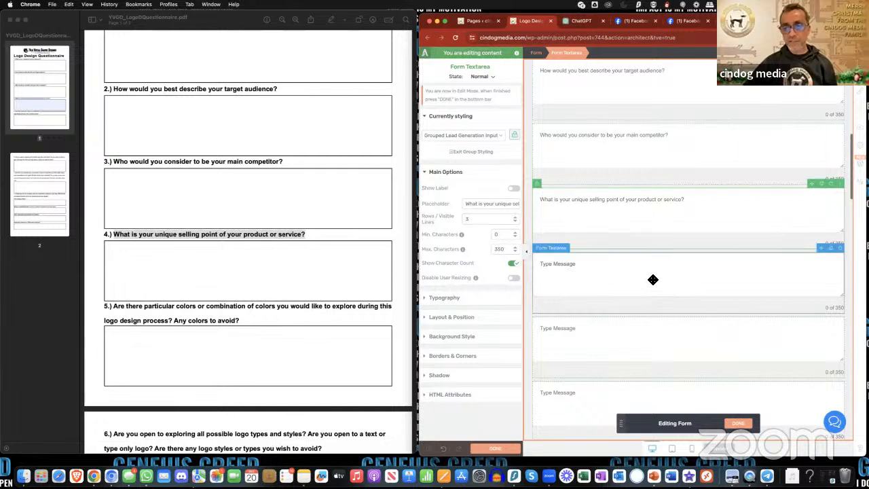
click(652, 279)
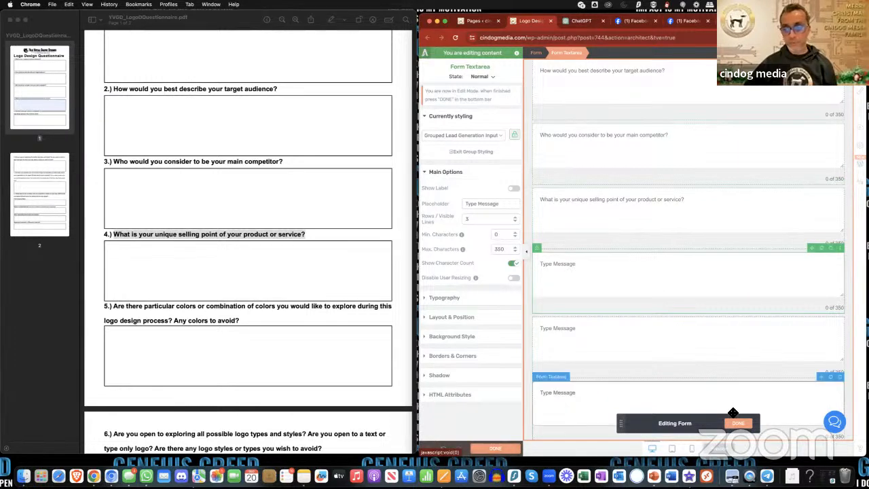
click(503, 449)
click(504, 451)
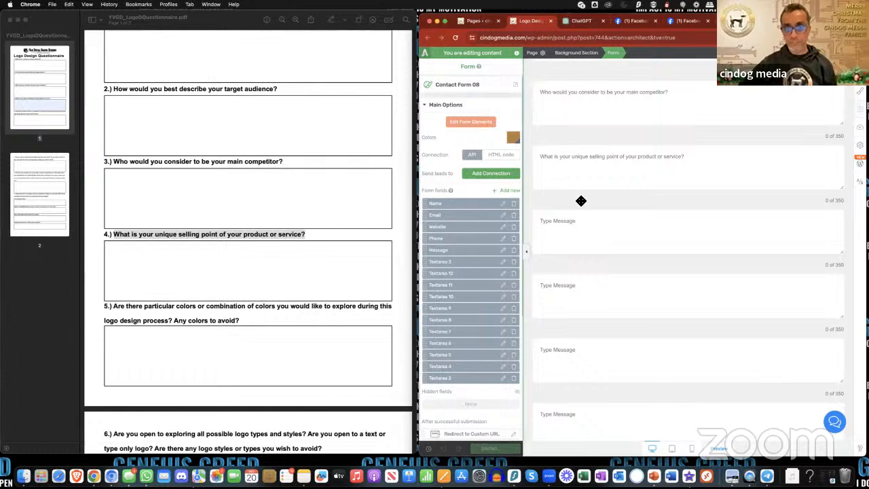
Reopen the form elements and copy the first sentence of question 5, about colors to explore, into the placeholder below the selling point question
click(471, 121)
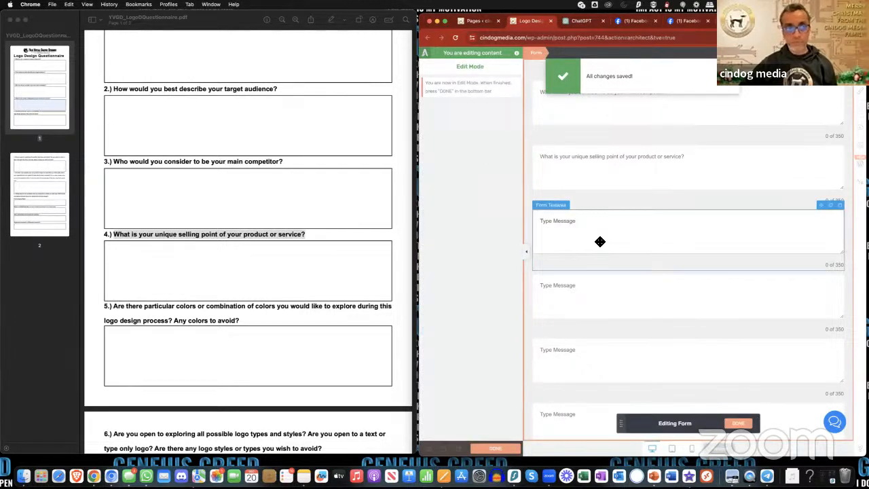
click(601, 241)
scroll(366, 297, down, 3)
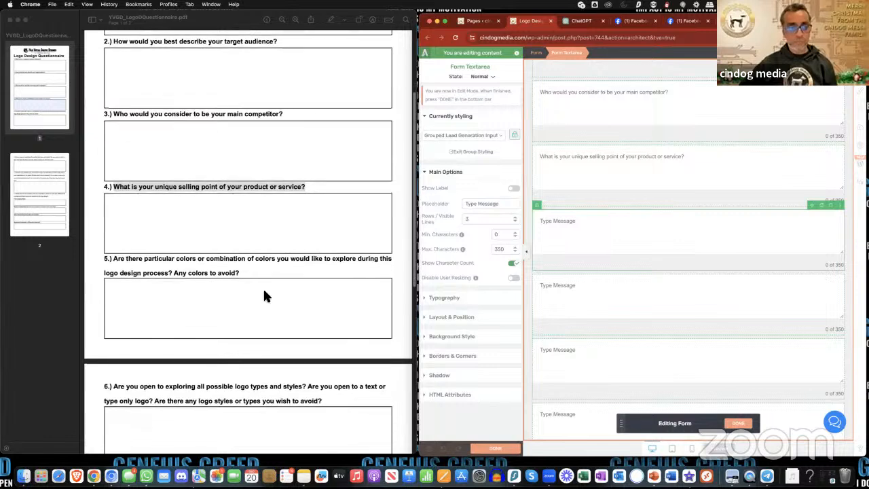
click(261, 293)
drag(112, 259, 173, 273)
key(super+c)
click(607, 260)
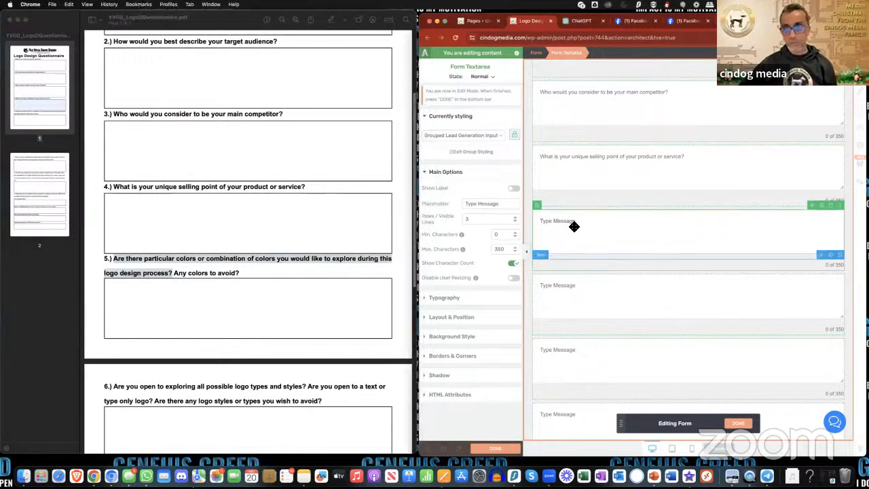
triple_click(486, 203)
key(super+v)
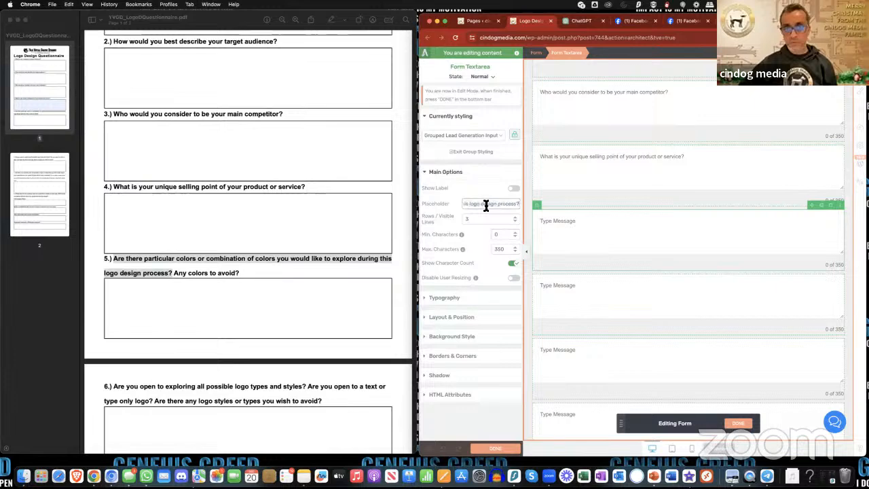
triple_click(487, 205)
key(super+v)
click(590, 246)
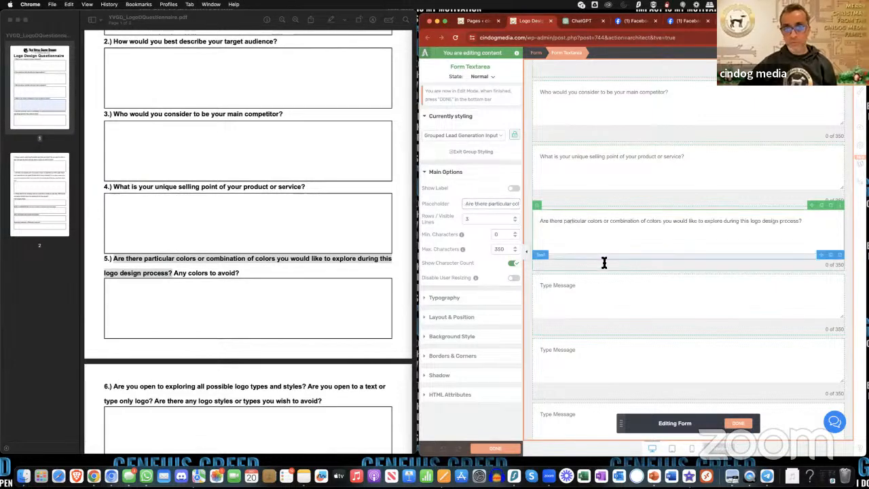
Copy "Any colors to avoid?" from question 5 into the placeholder of the text area below the colors-to-explore question
click(594, 291)
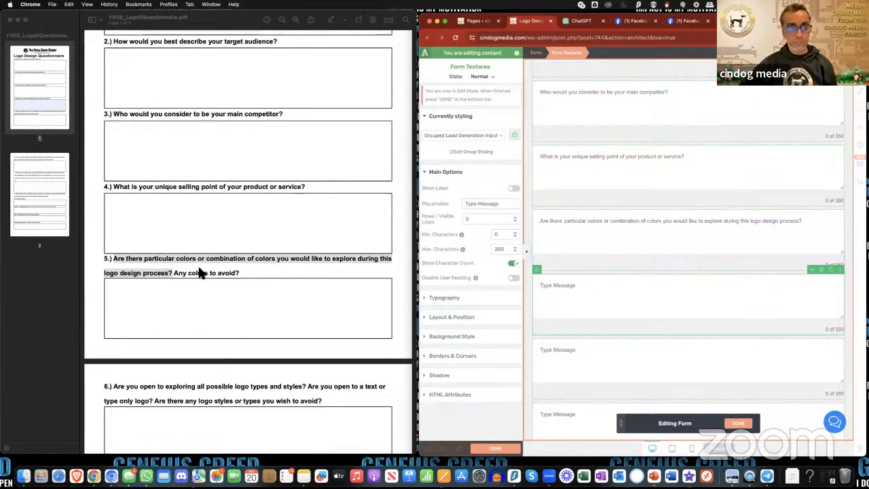
click(178, 275)
drag(176, 275, 247, 276)
key(super+c)
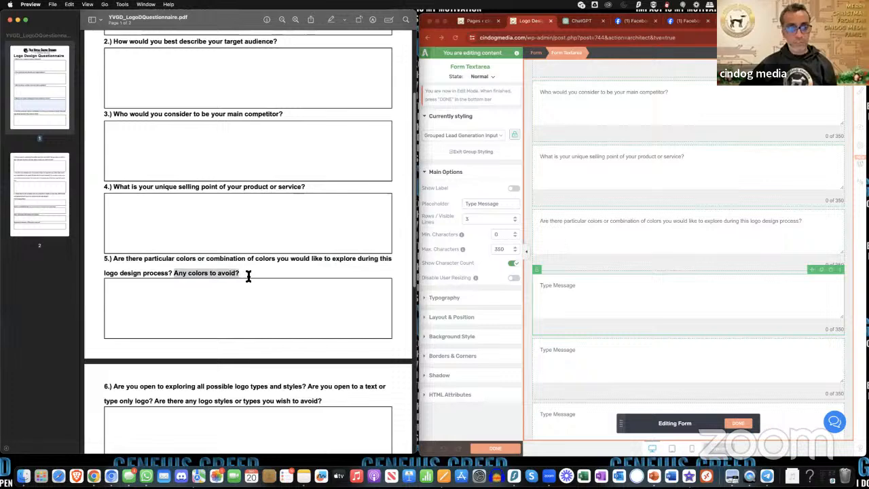
click(607, 292)
triple_click(496, 205)
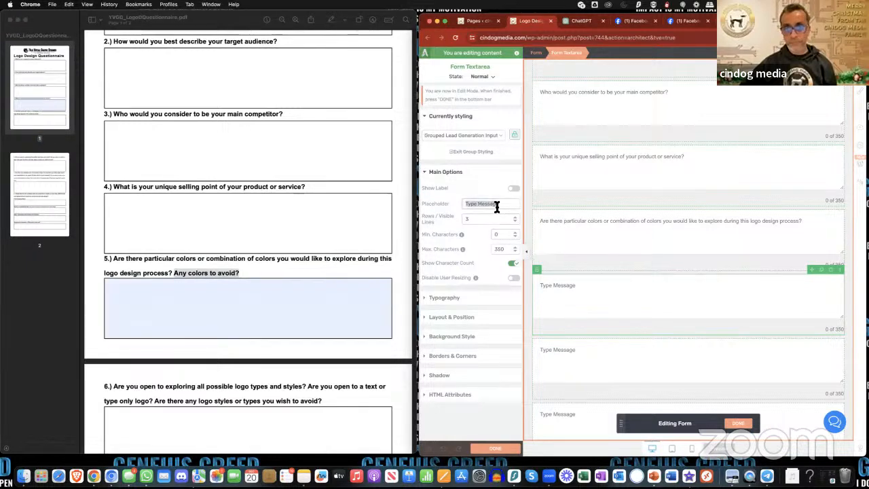
key(super+v)
Copy the first sentence of question 6, "Are you open to exploring all possible logo types and styles?", into the placeholder below the colors-to-avoid question
scroll(614, 295, down, 3)
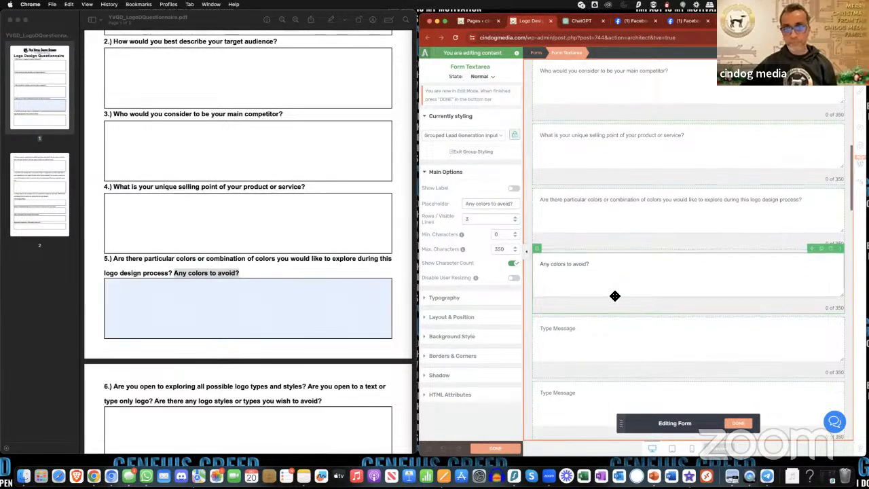
click(559, 248)
scroll(342, 285, down, 5)
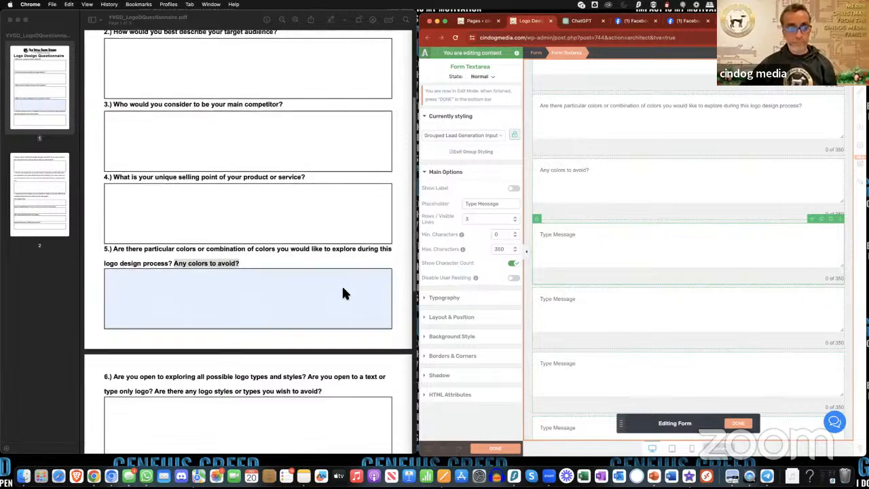
scroll(343, 293, down, 3)
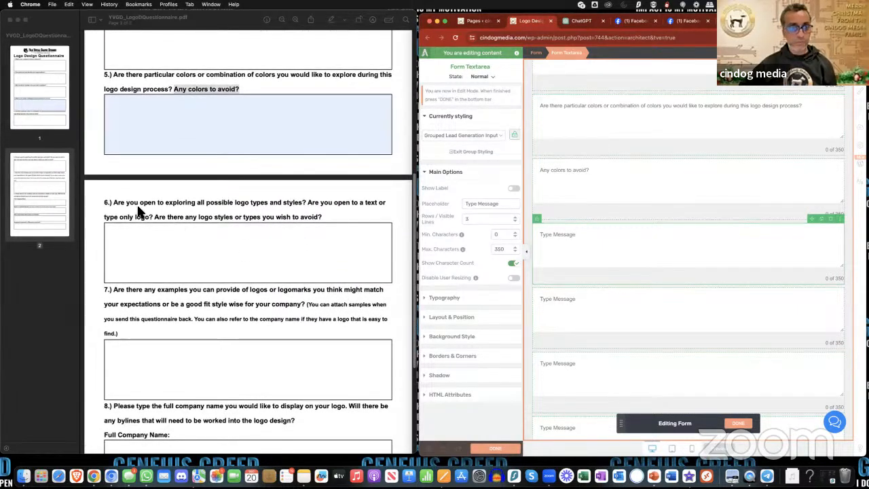
click(114, 202)
drag(114, 202, 305, 205)
key(super+c)
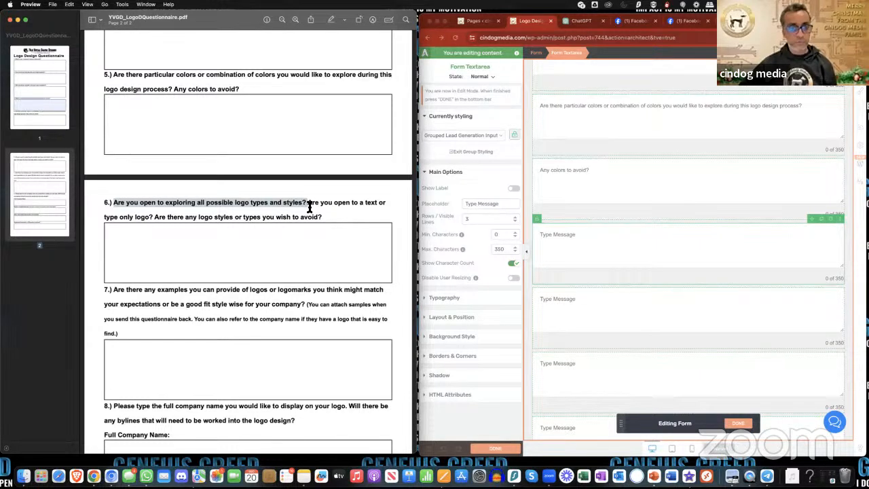
click(620, 250)
triple_click(476, 205)
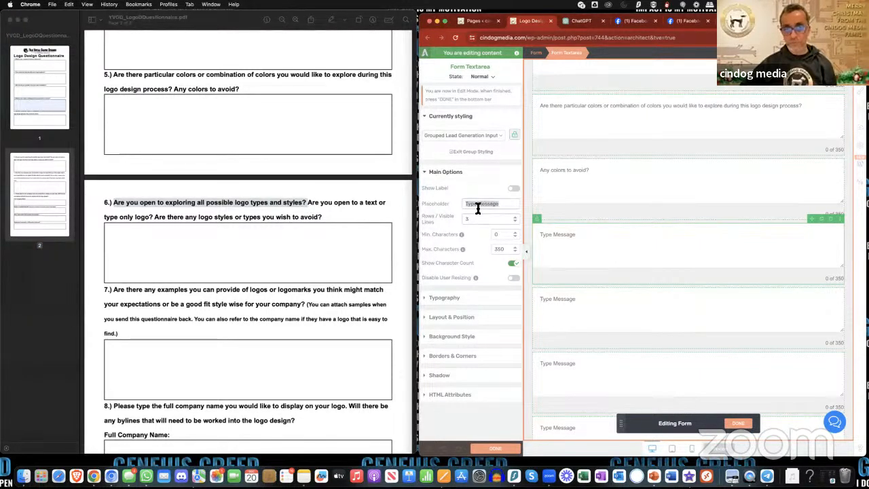
key(super+v)
Copy "Are you open to a text or type only logo?" from question 6 into the placeholder below the logo types and styles question
click(603, 302)
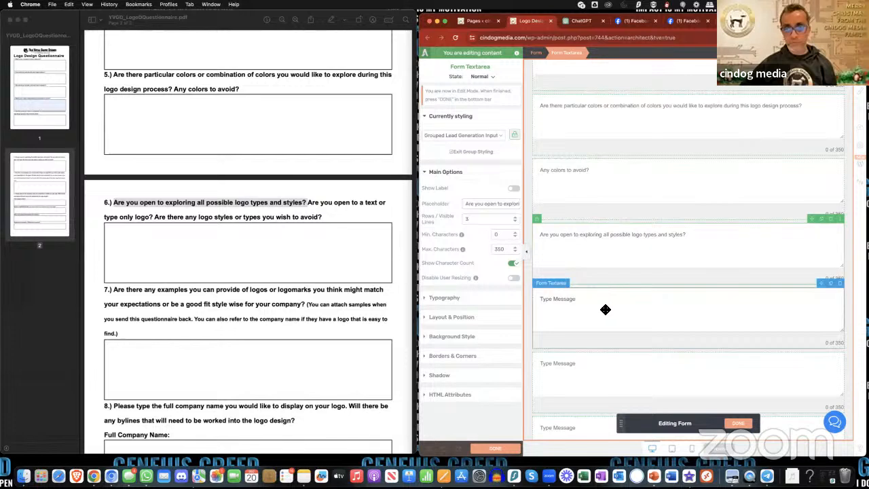
click(306, 202)
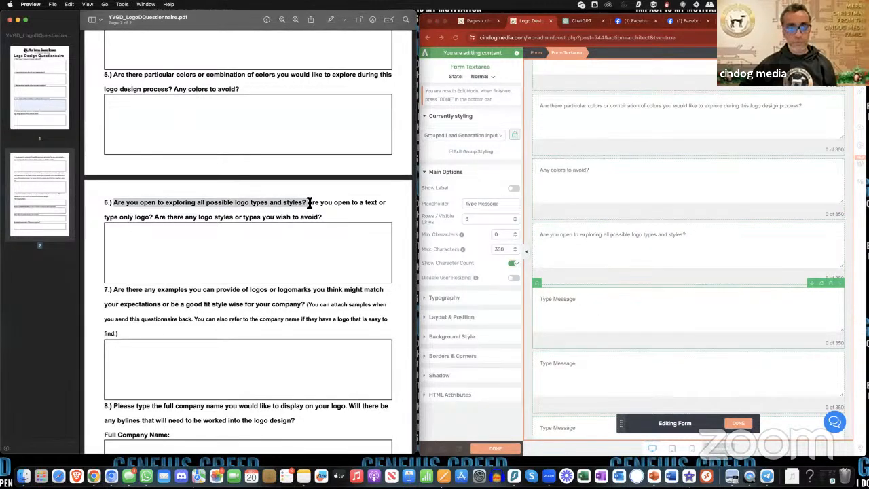
drag(309, 202, 148, 218)
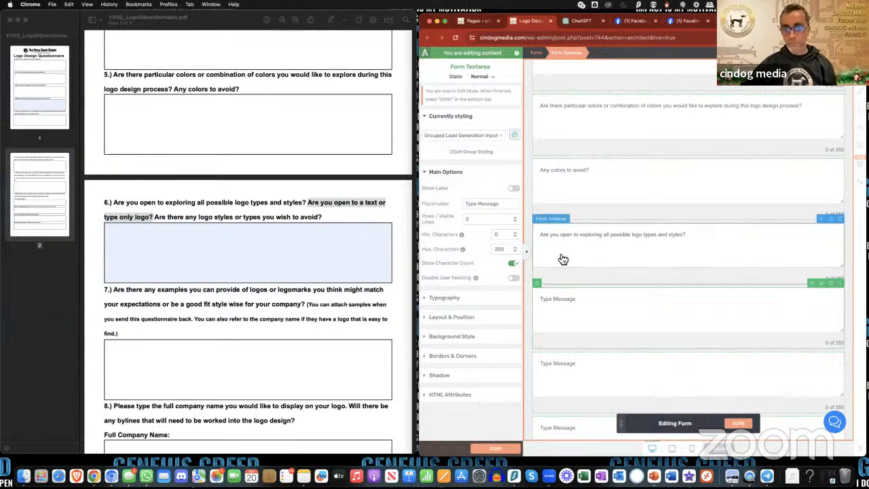
triple_click(489, 204)
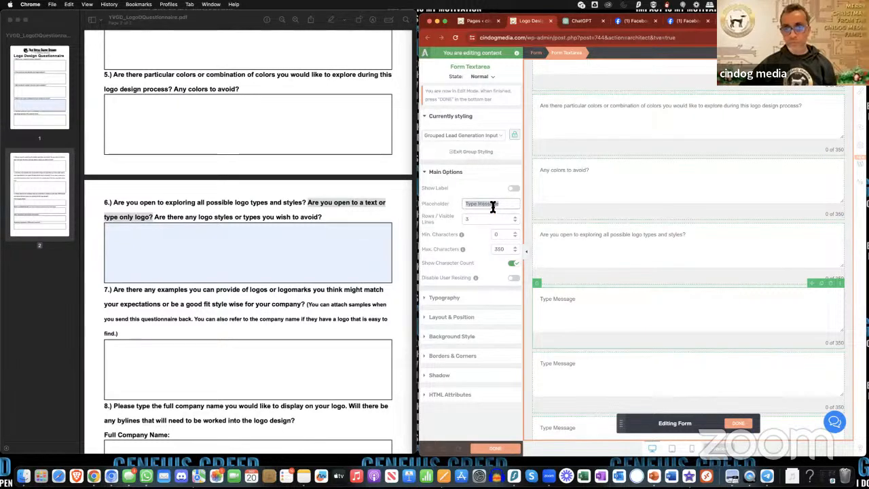
text(Are you open to a text or type only logo?)
click(604, 292)
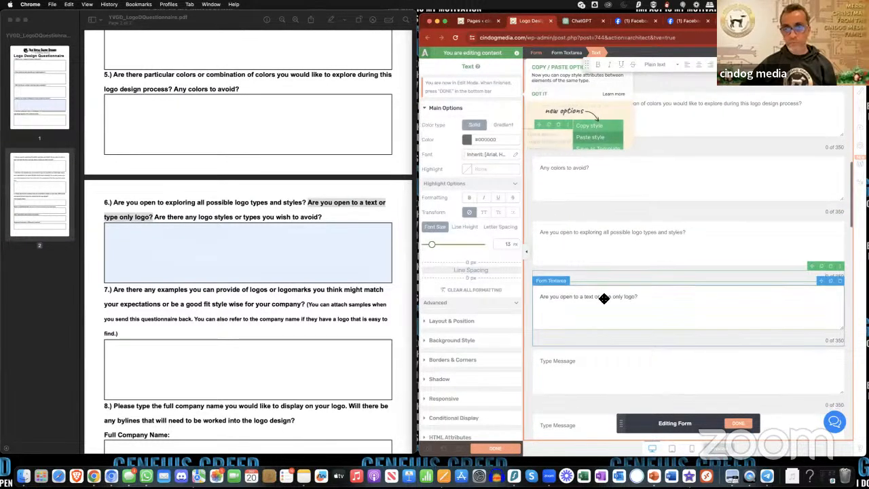
Shorten the text or type logo placeholder to "Are you open to a text only logo?"
scroll(604, 299, down, 1)
click(608, 282)
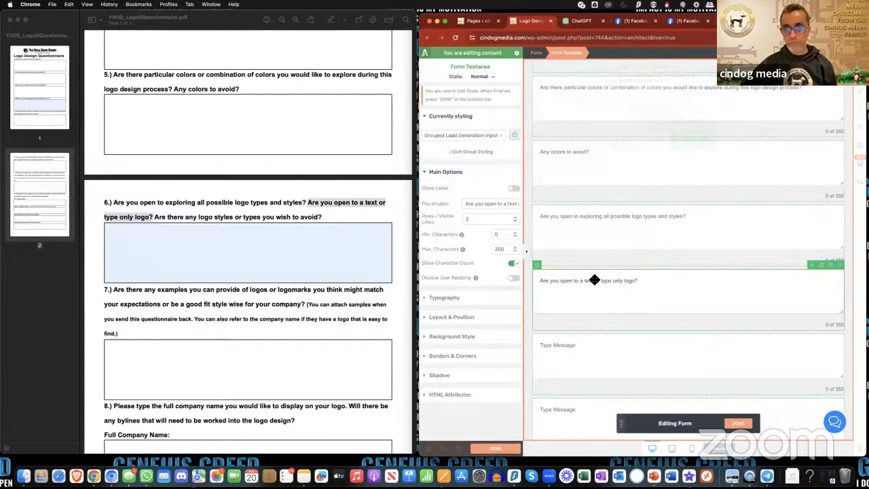
triple_click(506, 205)
click(505, 205)
drag(506, 205, 521, 205)
double_click(492, 205)
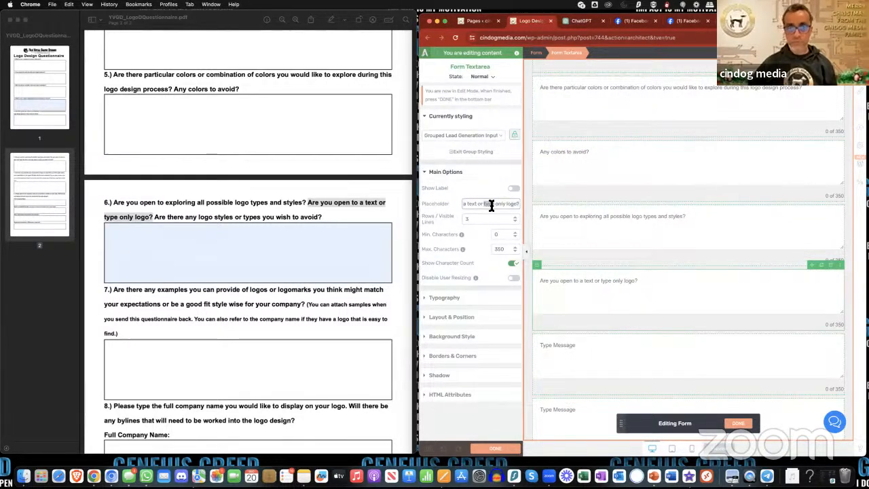
key(BackSpace)
key(BackSpace)
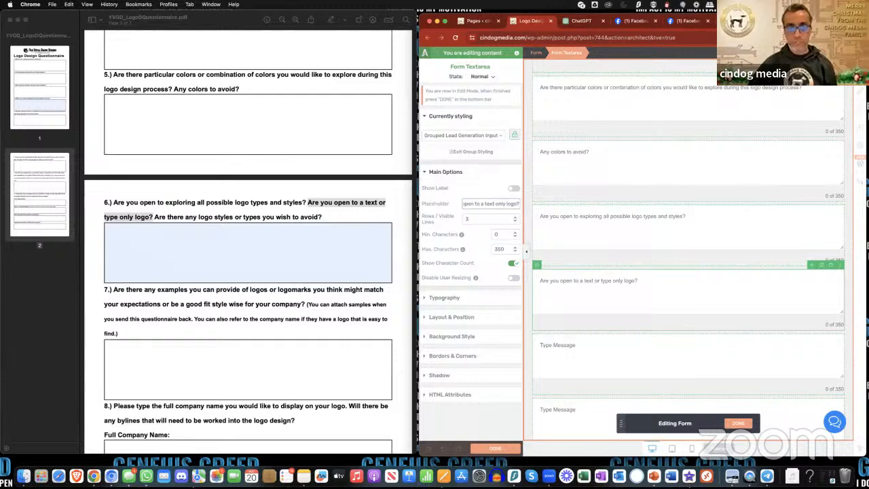
click(657, 282)
Copy "Are there any logo styles or types you wish to avoid?" into the placeholder below the text only logo question
scroll(639, 320, down, 2)
click(601, 284)
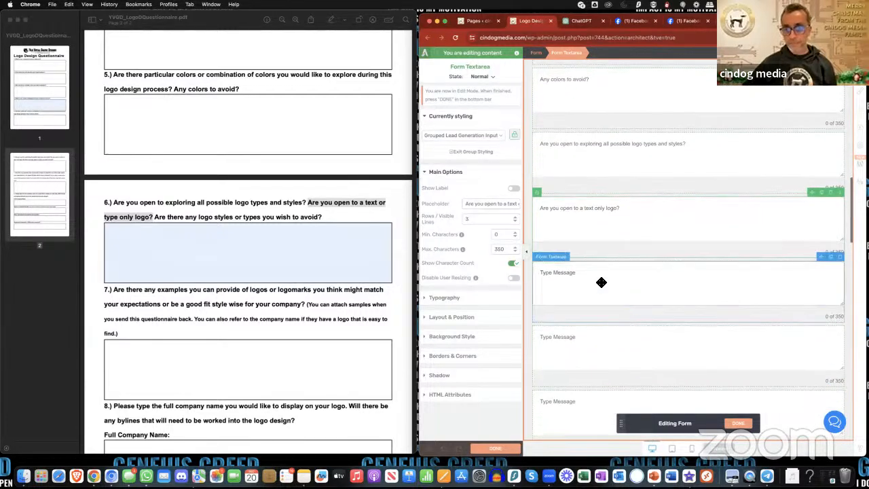
click(174, 224)
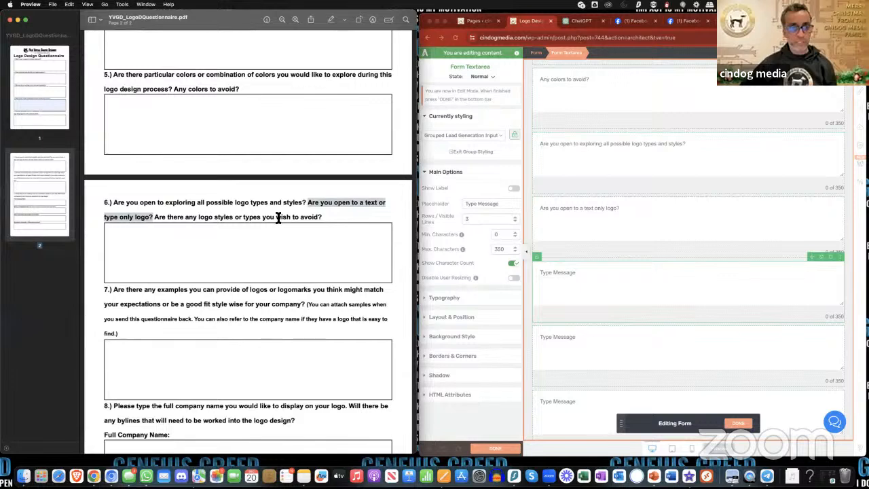
drag(155, 217, 312, 225)
click(608, 285)
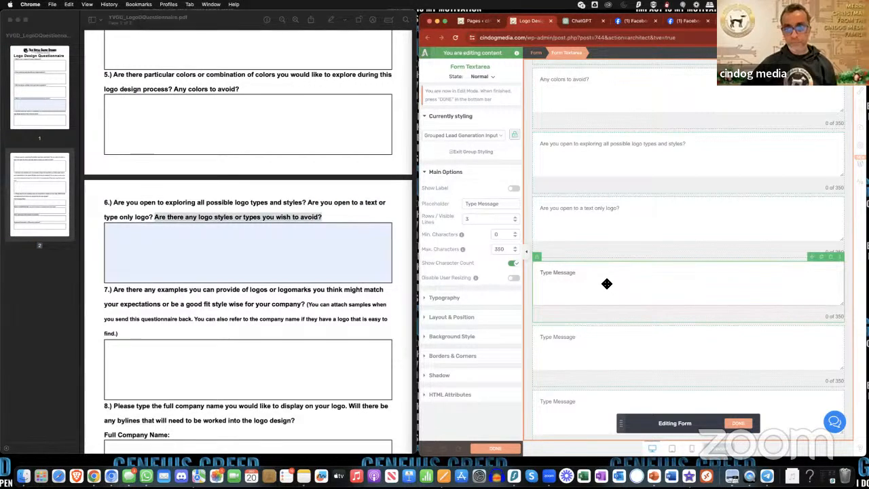
click(491, 204)
text(Are there any logo styles or types you wish to avoid?)
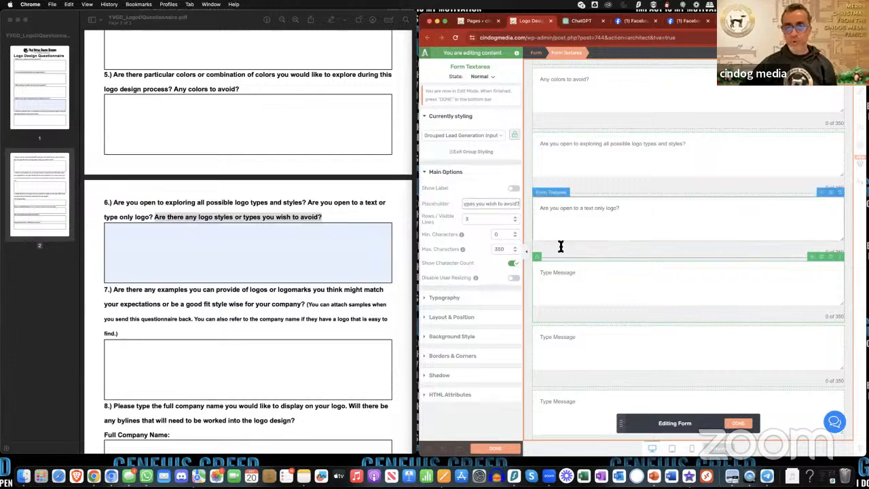
Copy the first sentence of question 7, about example logos or logomarks, into the placeholder below the styles-to-avoid question
scroll(612, 279, down, 2)
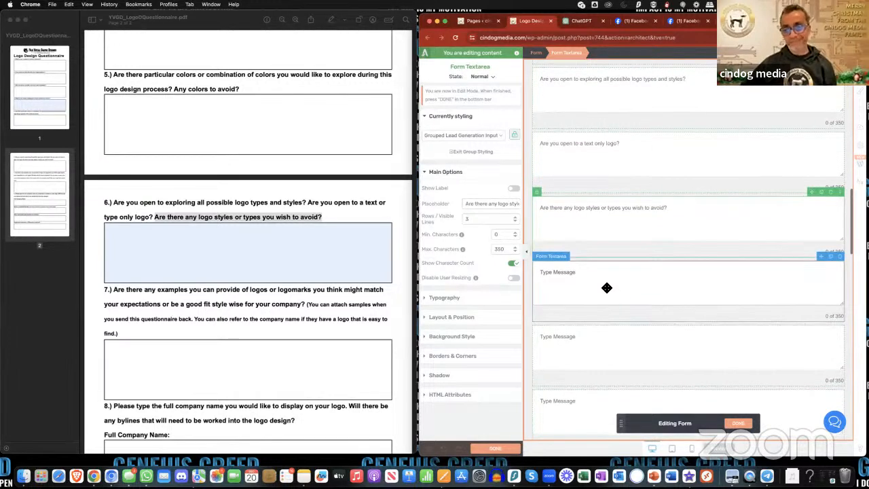
click(607, 288)
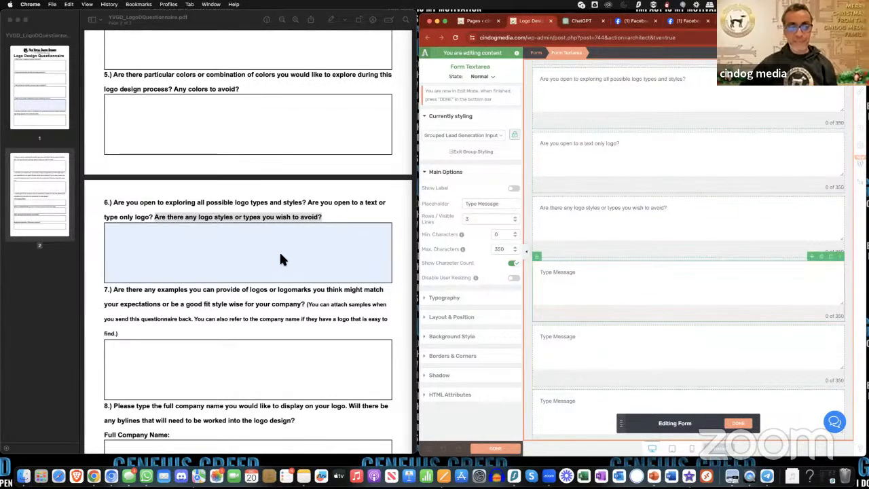
scroll(279, 251, down, 3)
scroll(282, 259, down, 3)
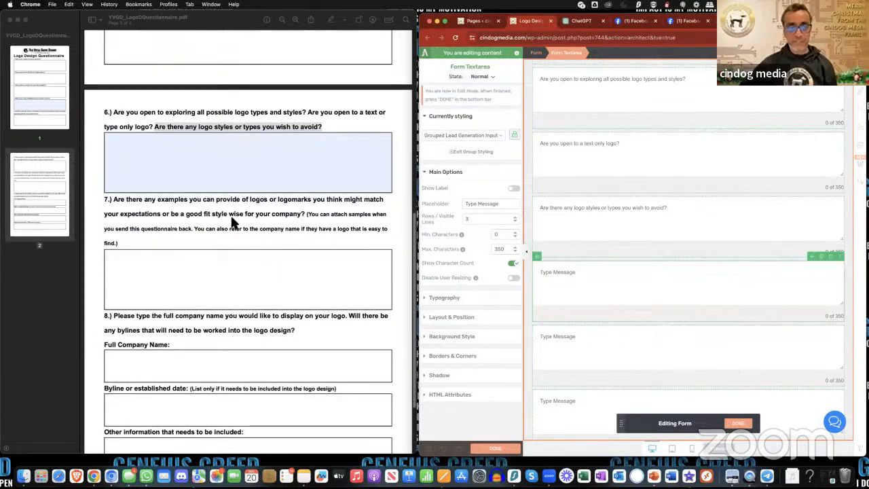
click(140, 209)
drag(114, 200, 303, 216)
key(super+c)
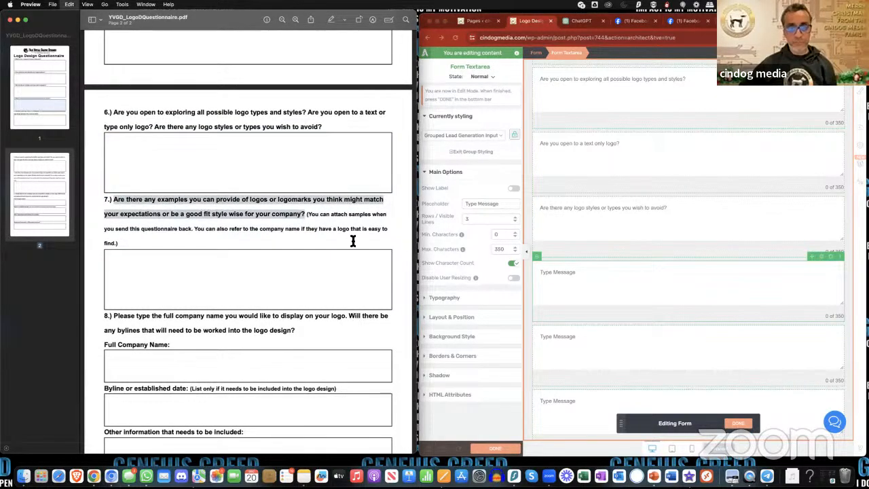
click(587, 287)
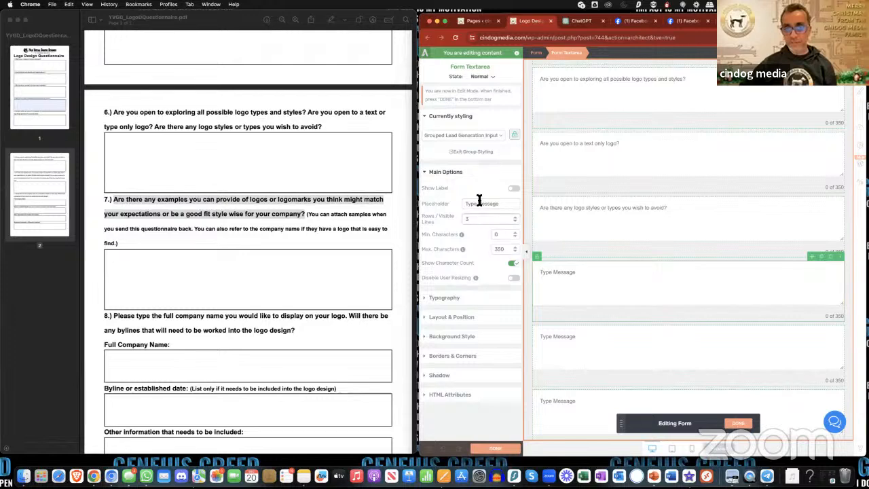
key(super+v)
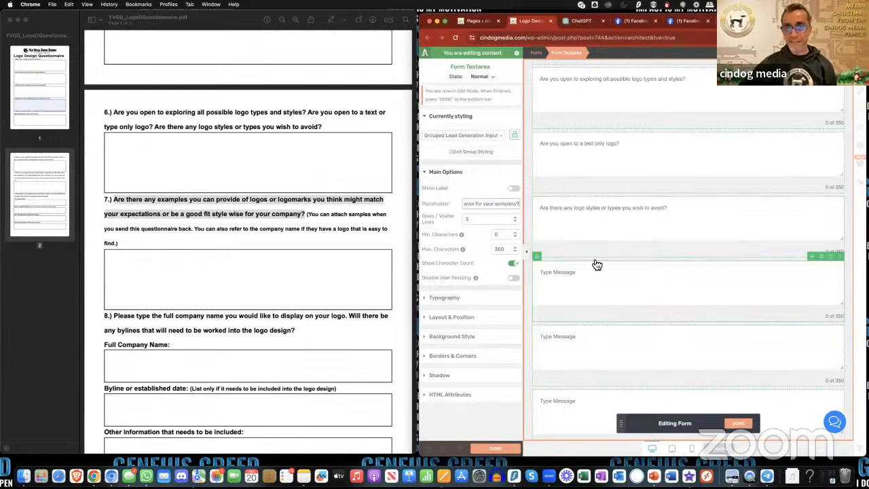
click(596, 256)
scroll(602, 274, down, 2)
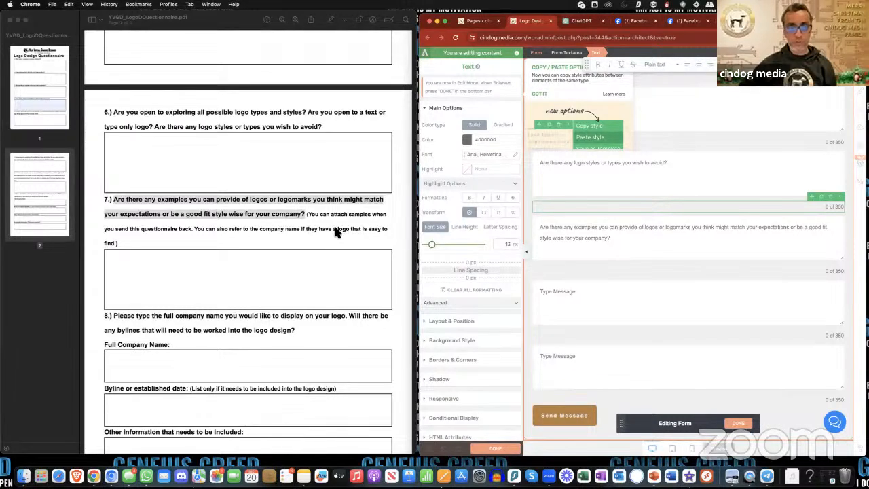
Finish editing the form elements after the example logos question and save the landing page
scroll(324, 250, down, 3)
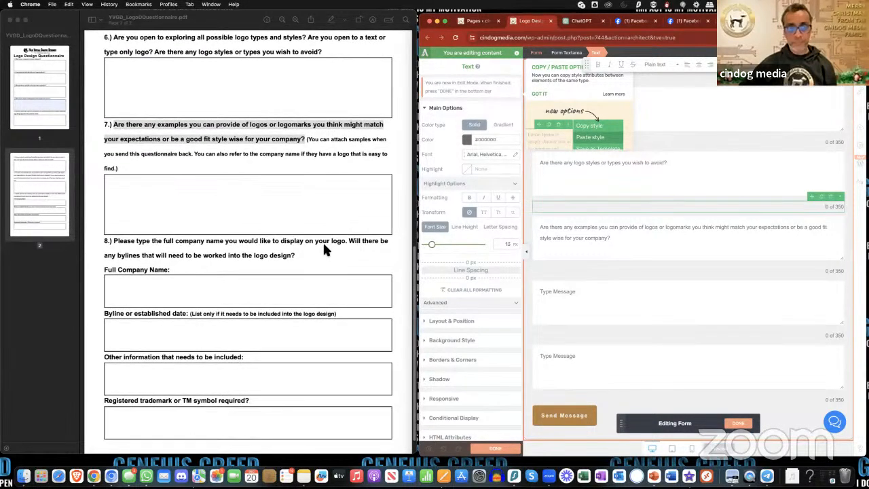
click(570, 238)
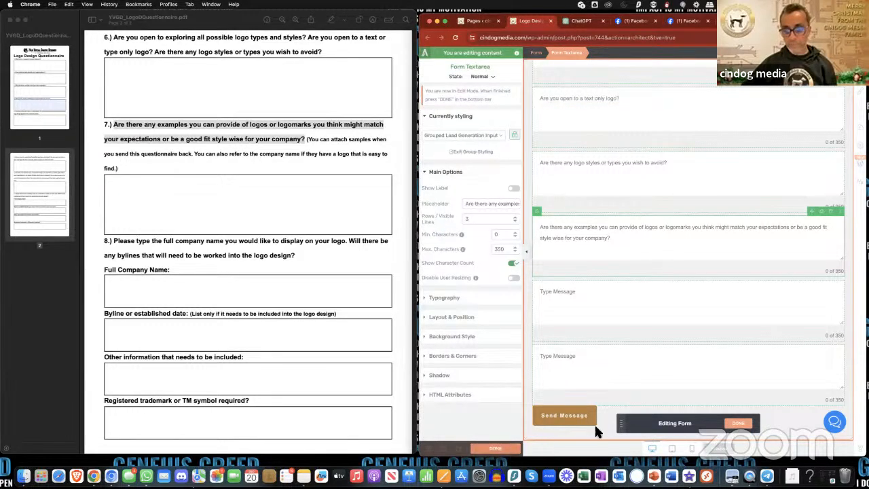
click(731, 424)
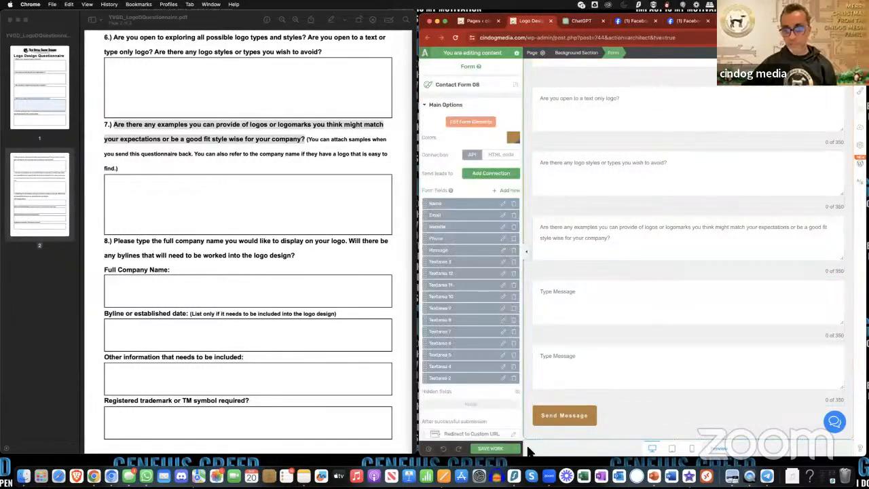
Reopen the form elements and replace the example logos placeholder with "Are there any company logos that you like?"
click(474, 126)
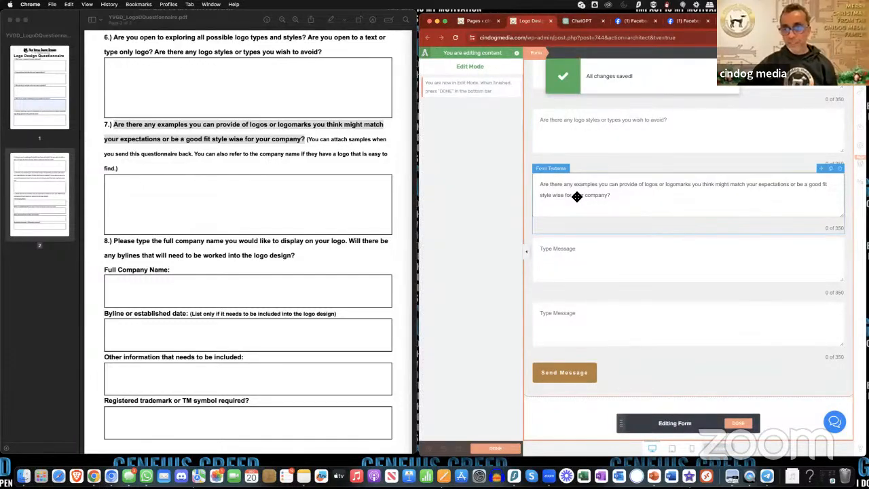
click(578, 196)
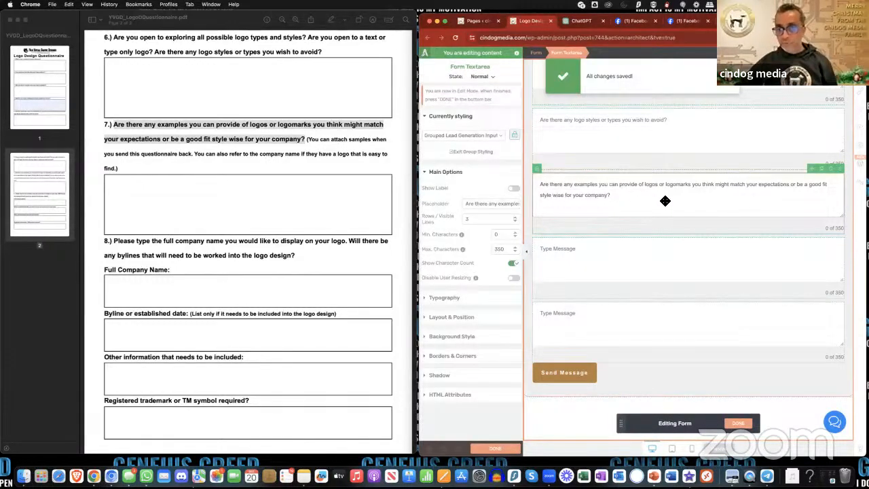
click(488, 204)
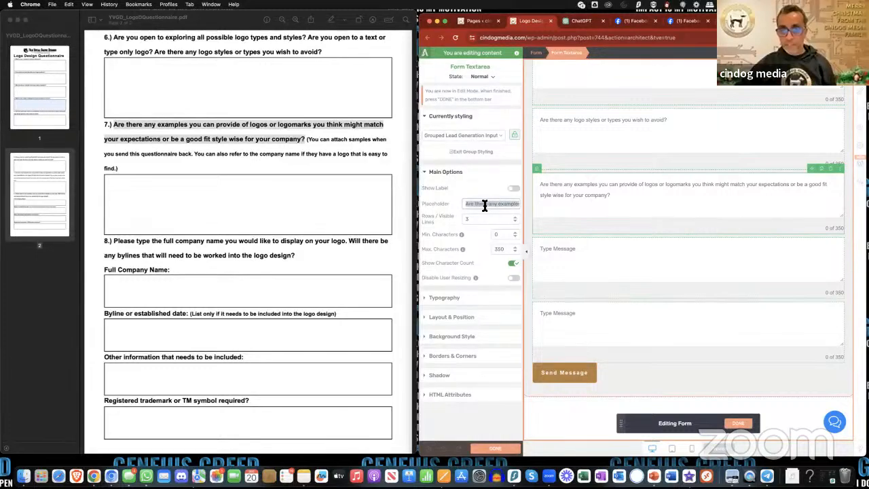
key(super+a)
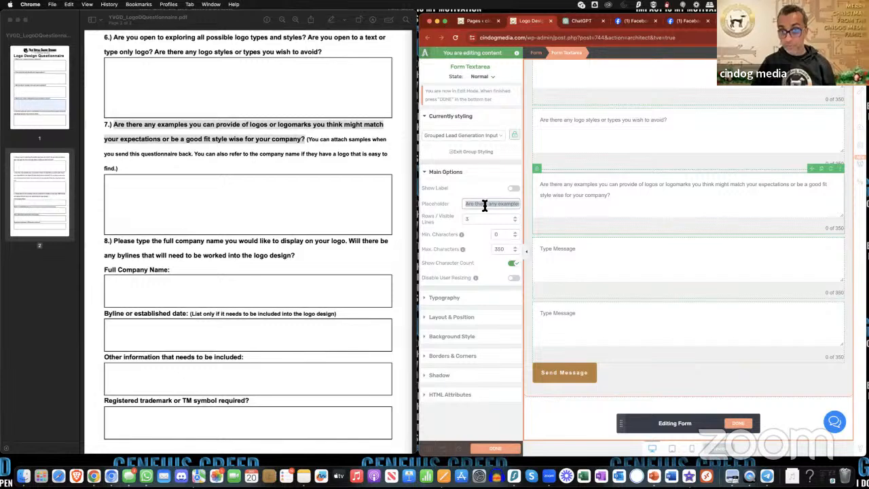
text(Ar)
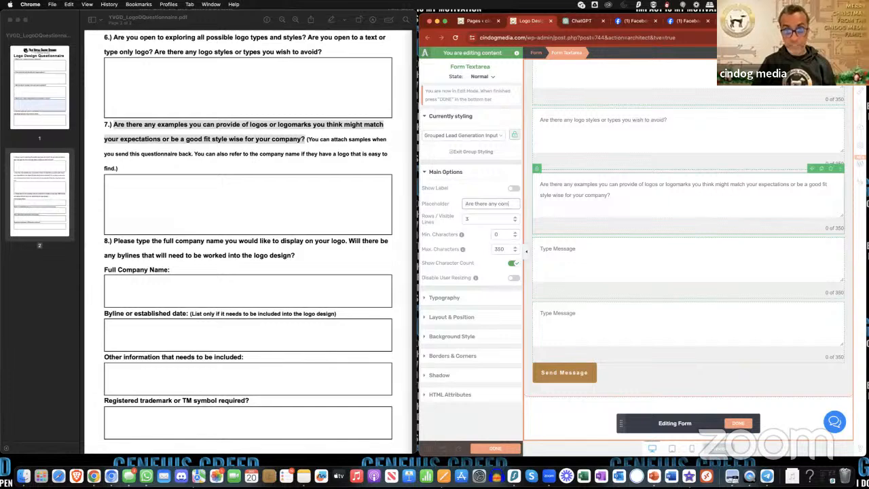
text(y logo)
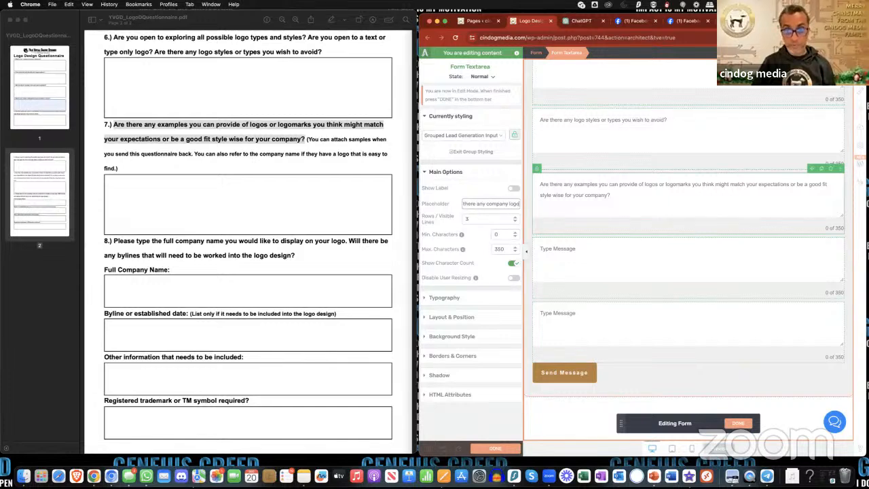
text(s that you like?)
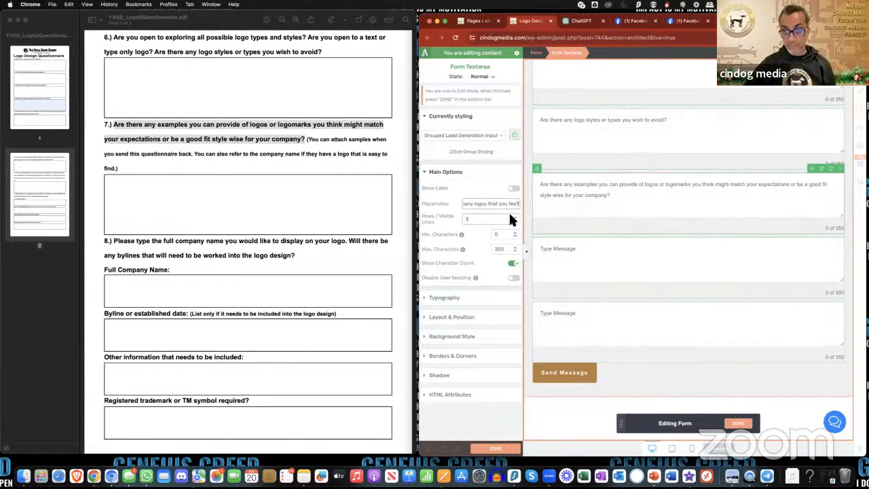
click(641, 244)
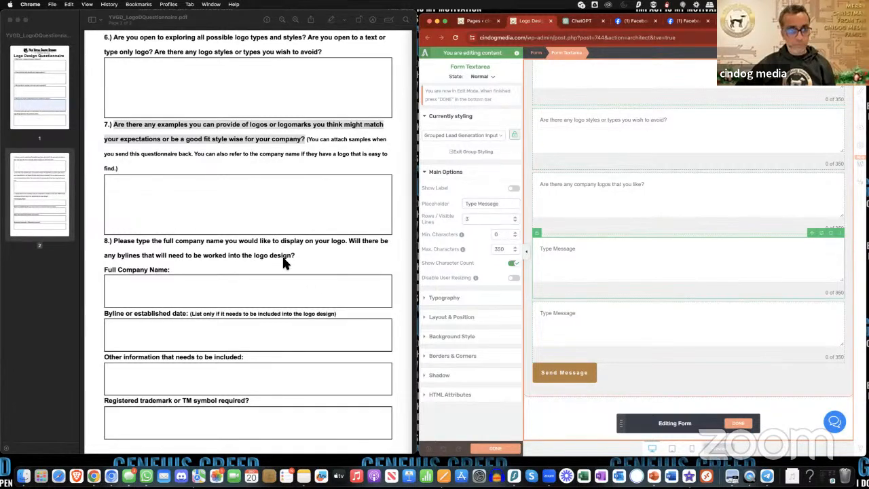
Copy "Please type the full company name you would like to display on your logo." from question 8 into the placeholder below the company logos question
scroll(284, 264, down, 2)
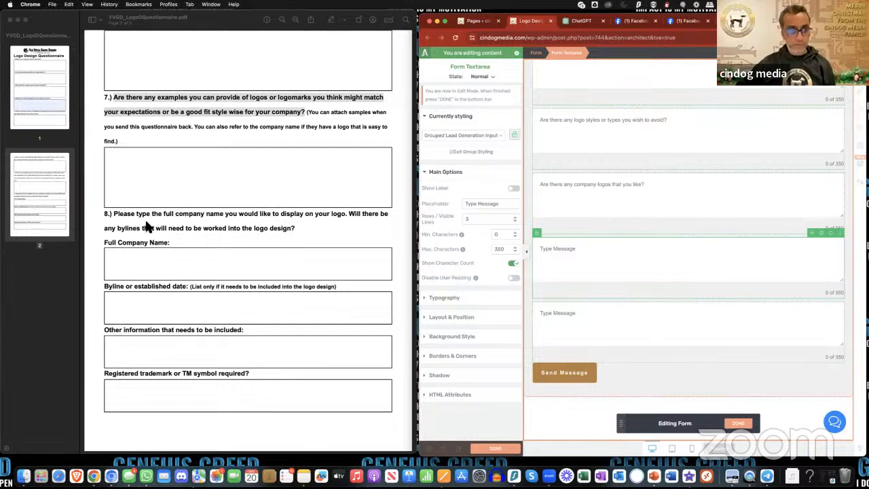
click(115, 215)
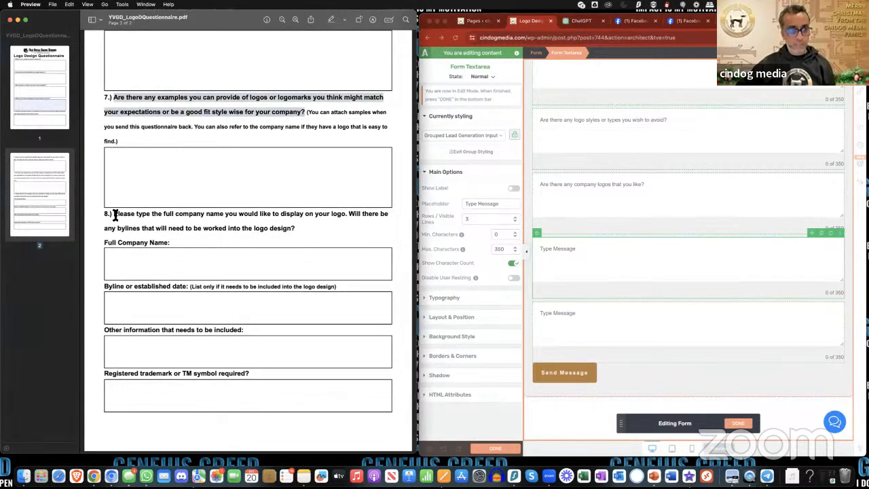
drag(123, 215, 353, 216)
key(super+c)
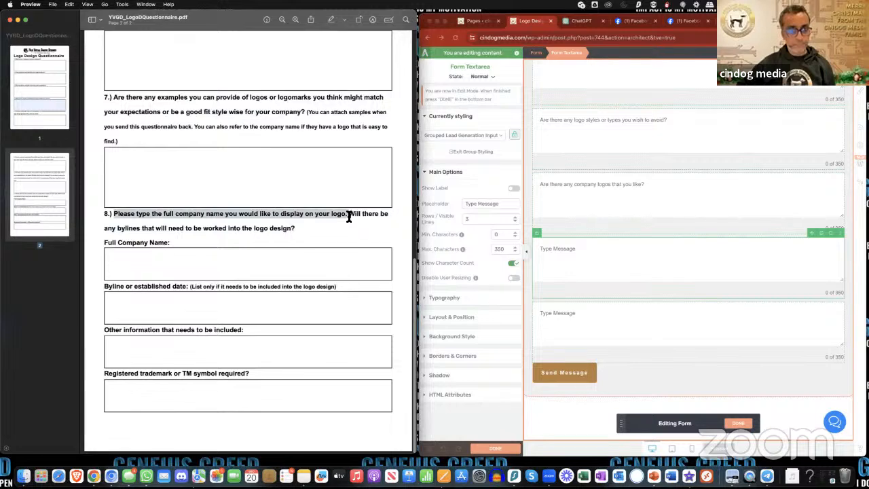
click(575, 266)
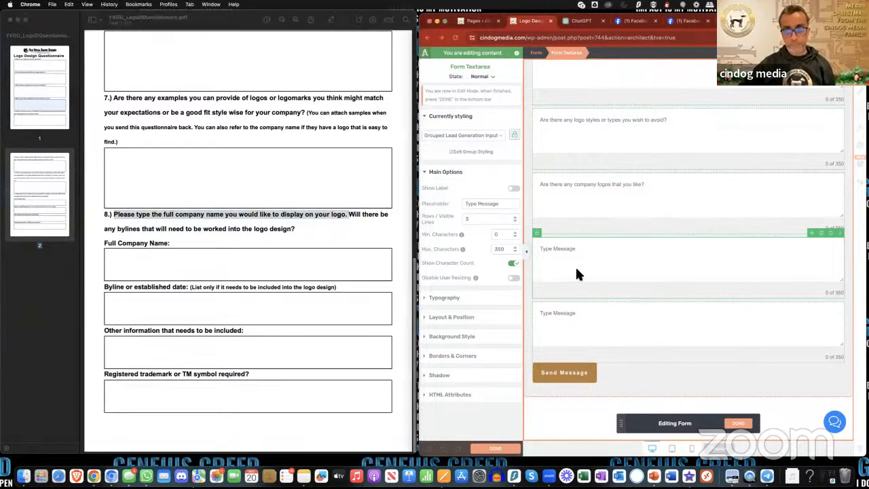
triple_click(500, 206)
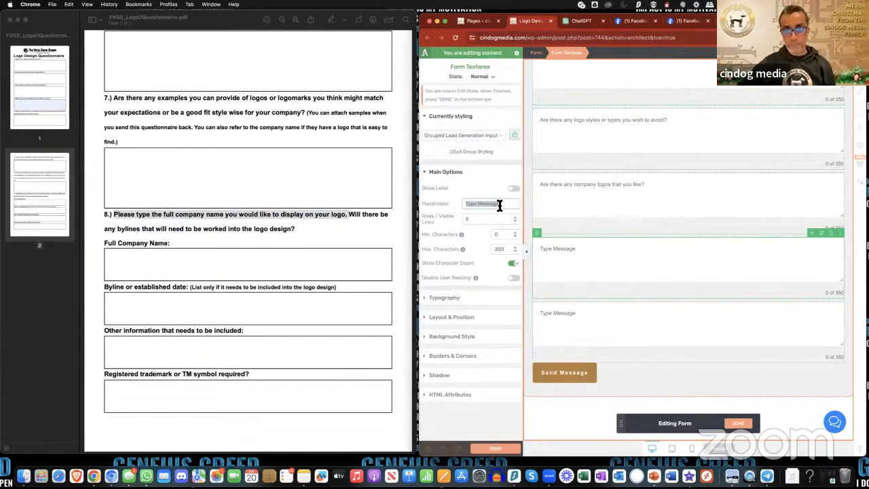
key(super+v)
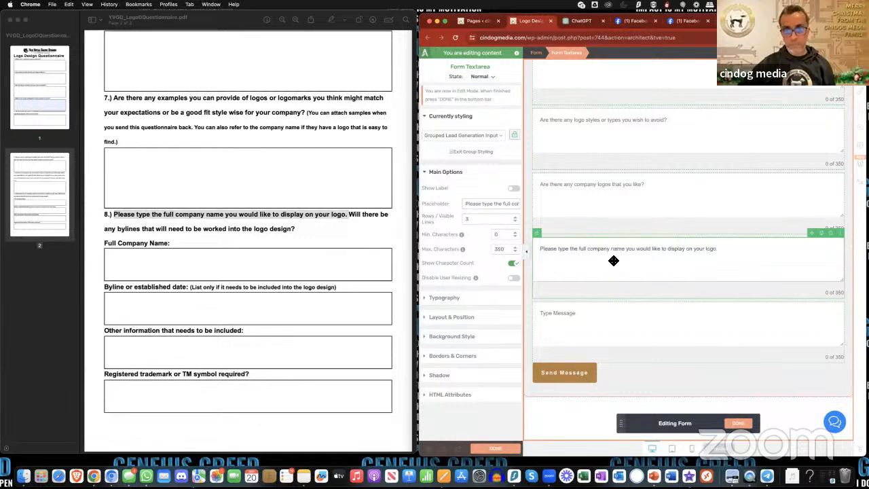
Copy "Will there be any bylines that will need to be worked into the logo design?" into the last text area's placeholder
click(348, 216)
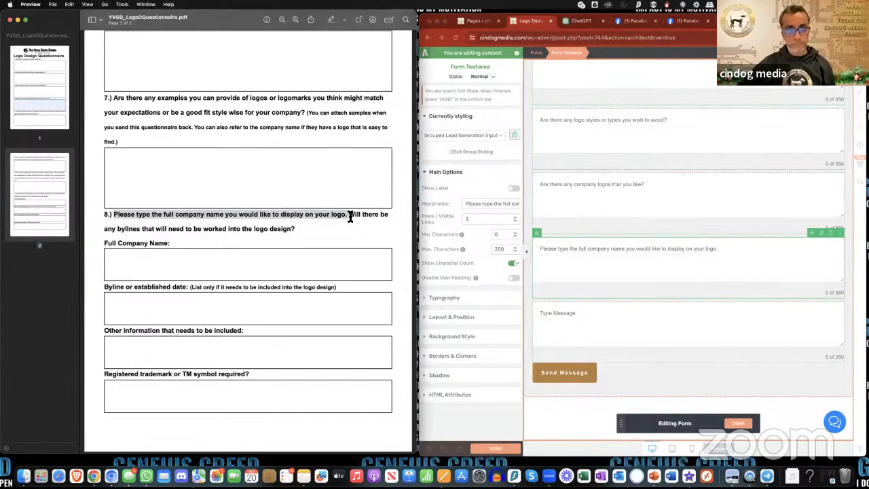
drag(347, 216, 292, 229)
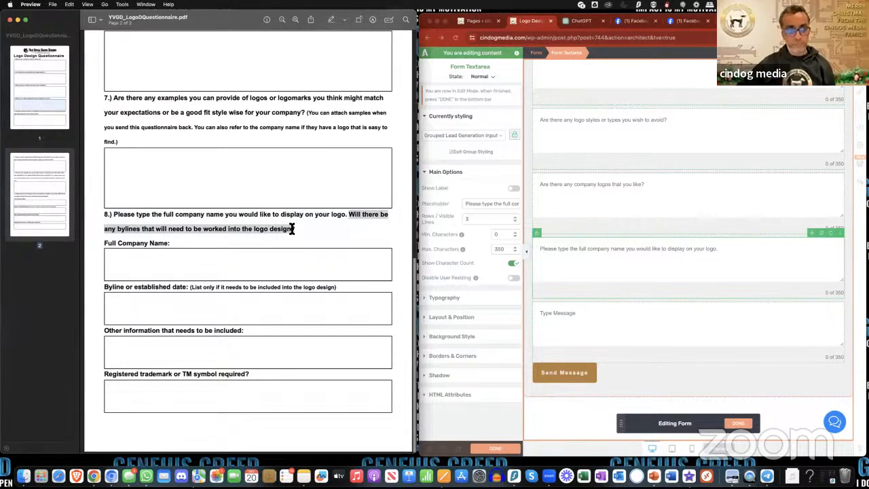
click(688, 310)
triple_click(488, 204)
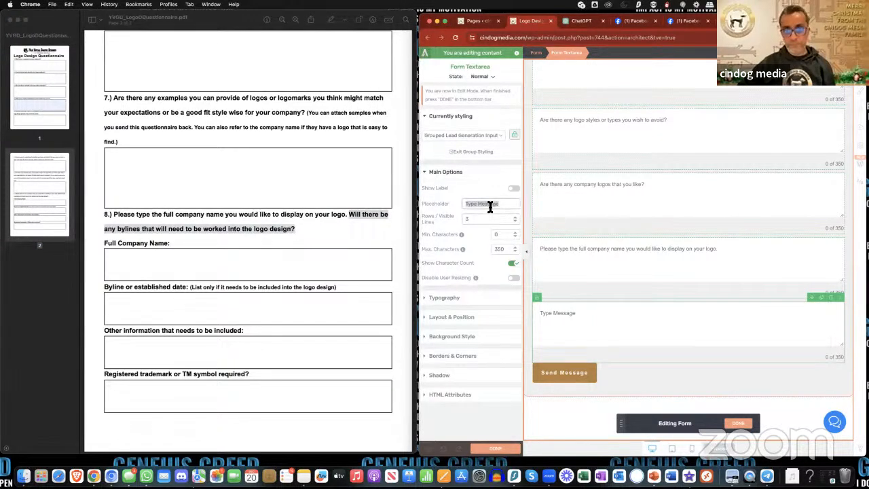
text(Will there be any bylines that will need to be worked into the logo design?)
click(641, 279)
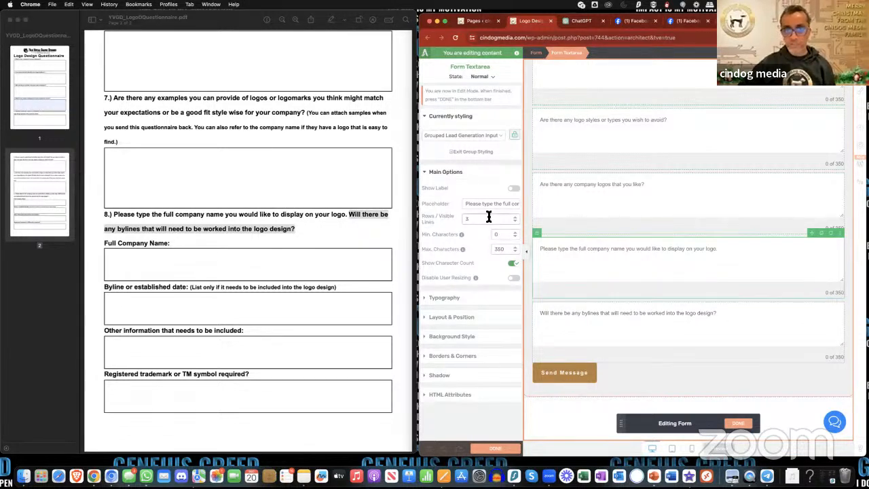
click(635, 318)
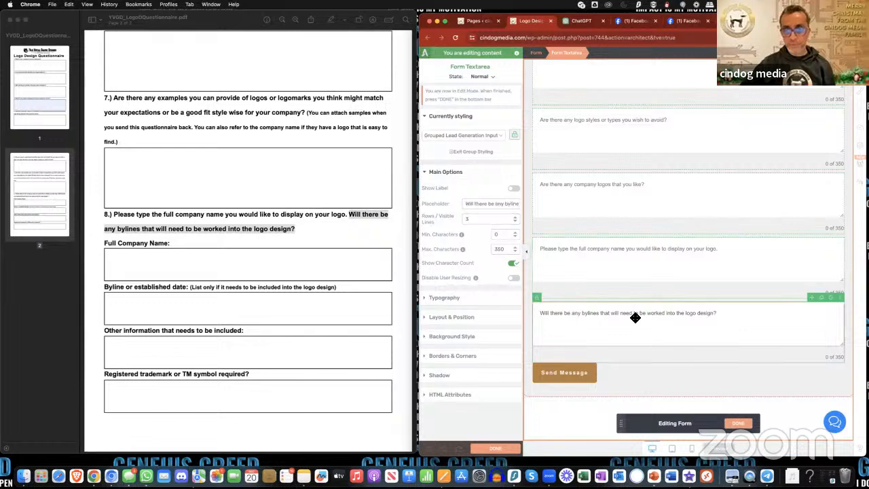
Compare the sub-fields under question 8 of the questionnaire, starting with Full Company Name, with the form's text areas
scroll(635, 317, up, 2)
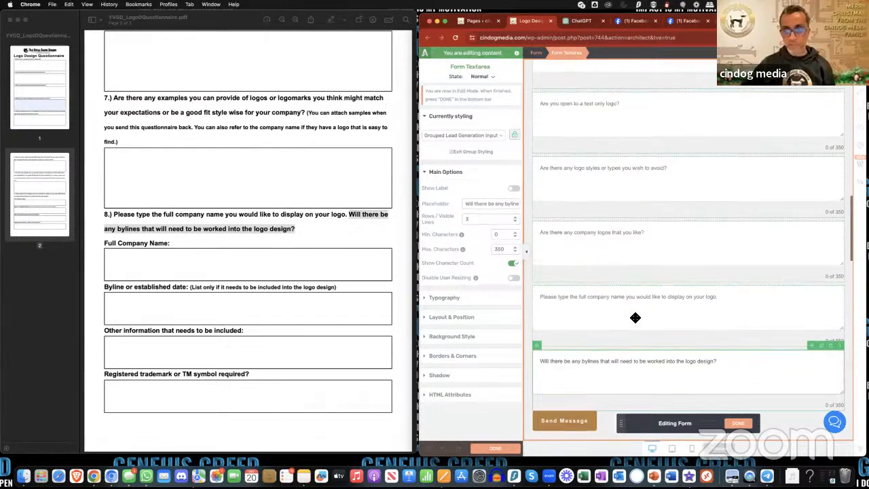
scroll(635, 318, down, 2)
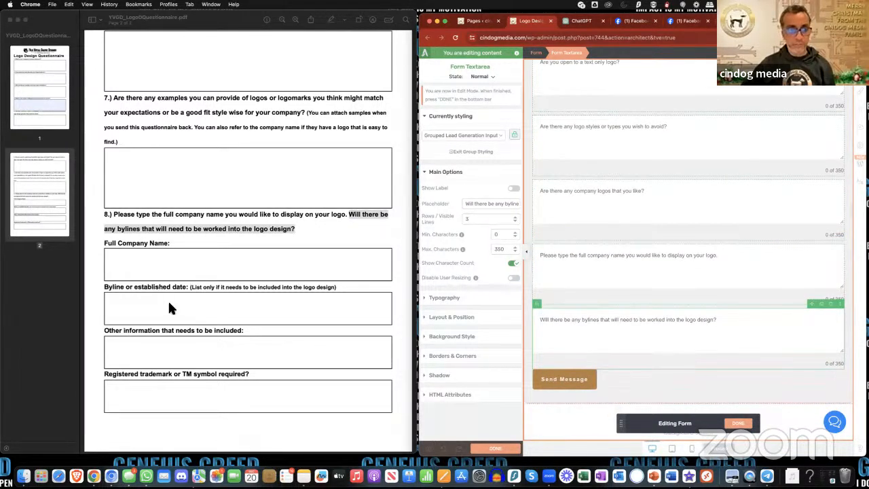
scroll(183, 304, down, 1)
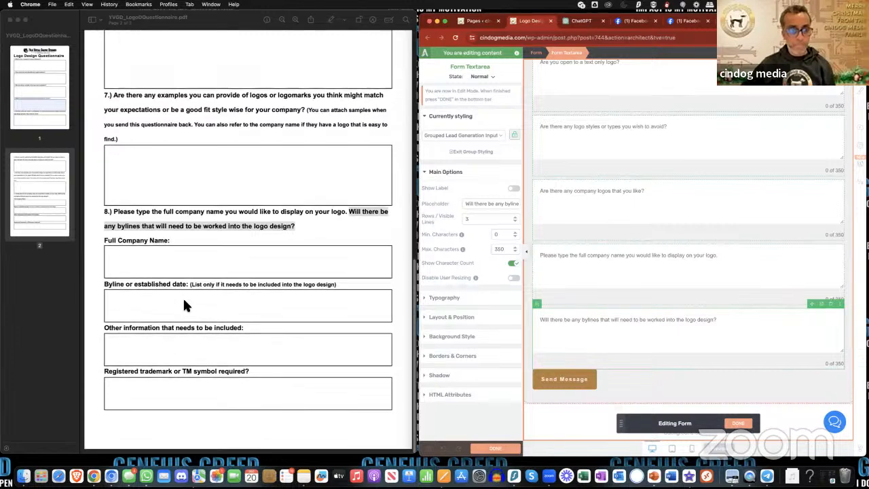
scroll(183, 301, up, 1)
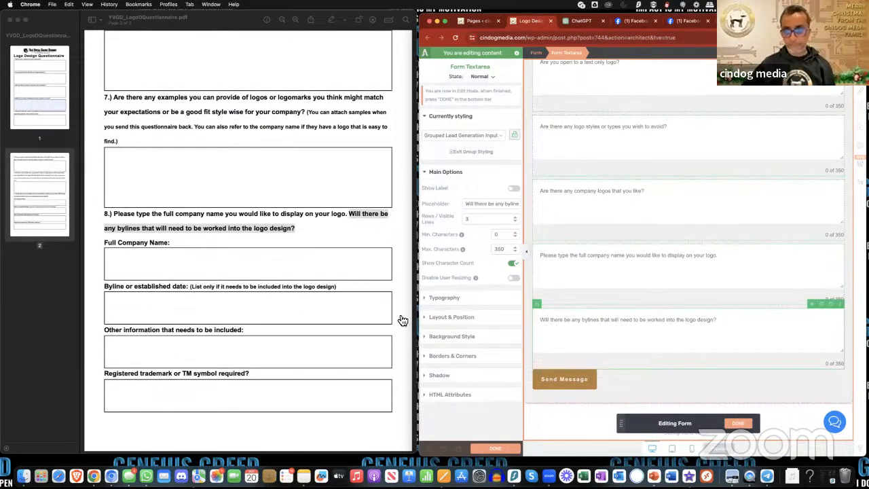
click(124, 242)
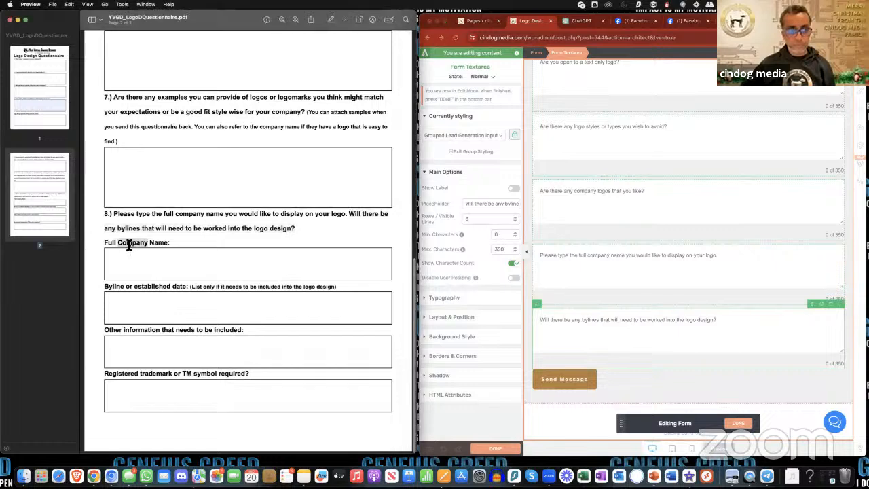
triple_click(124, 243)
click(616, 260)
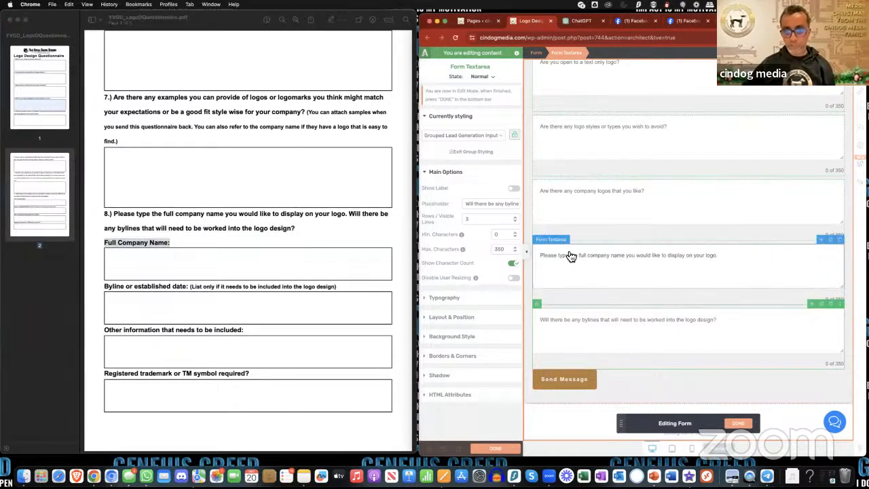
Insert "or established date" after "bylines" in the last text area's placeholder, following the questionnaire's byline field
click(152, 287)
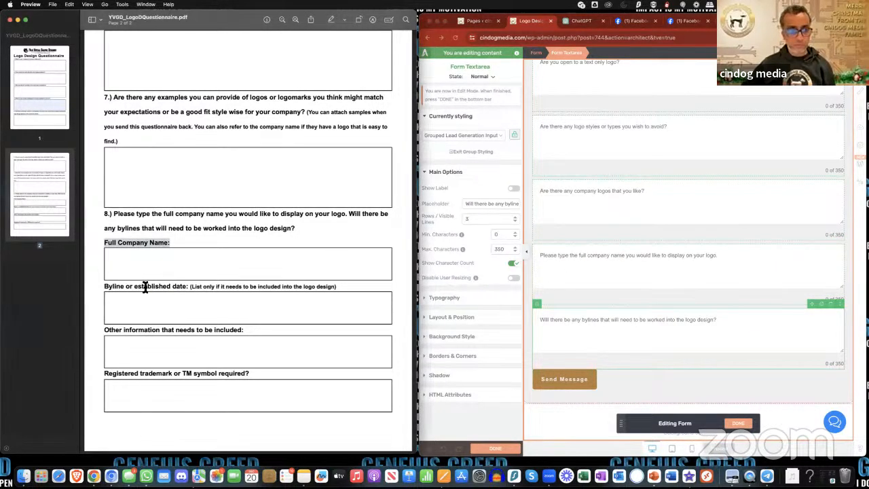
click(145, 287)
drag(104, 288, 188, 290)
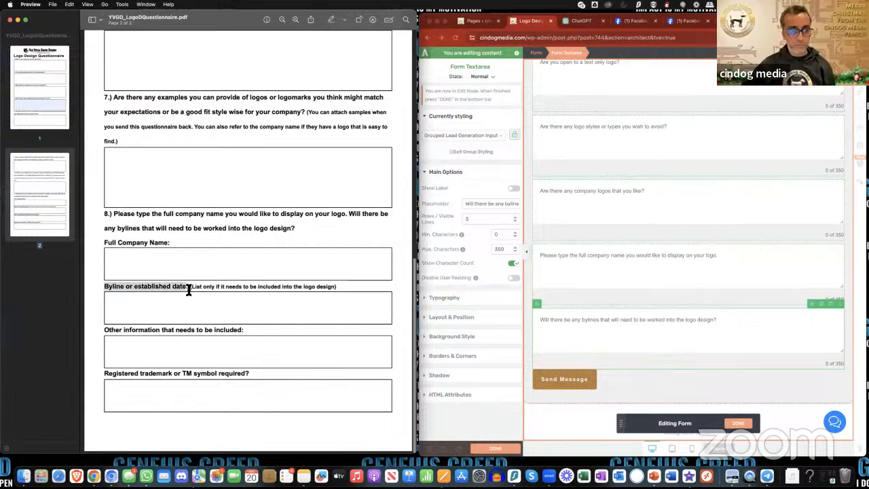
click(619, 322)
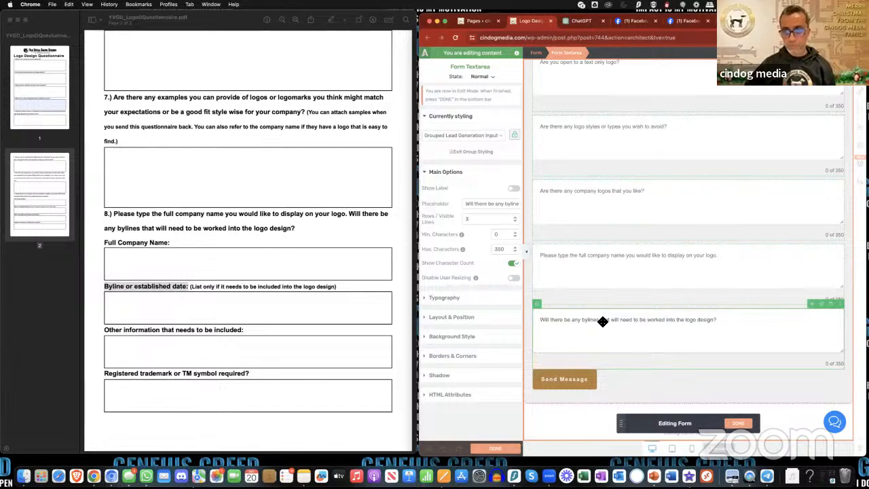
triple_click(496, 204)
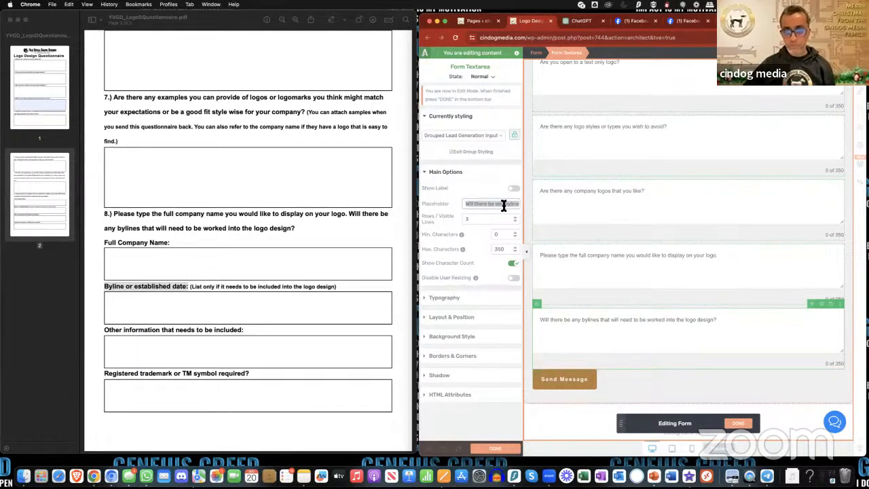
click(507, 205)
drag(518, 205, 501, 207)
click(503, 207)
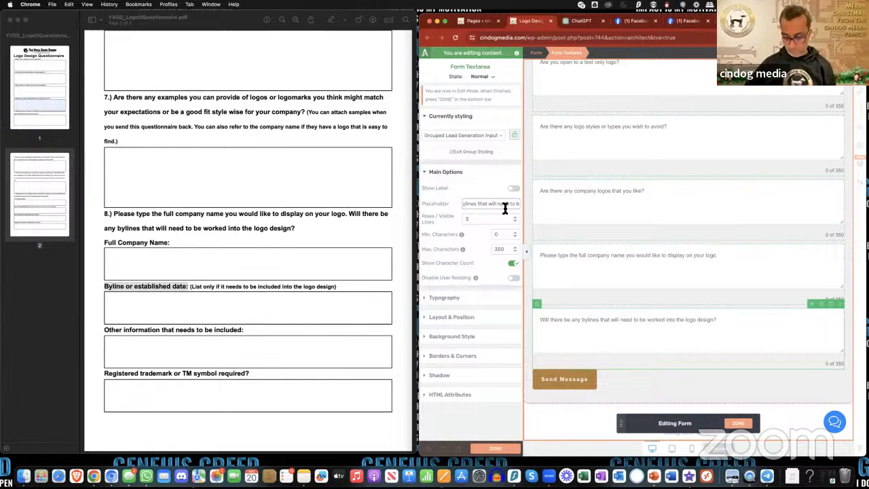
key(Right)
key(Right)
key(Right)
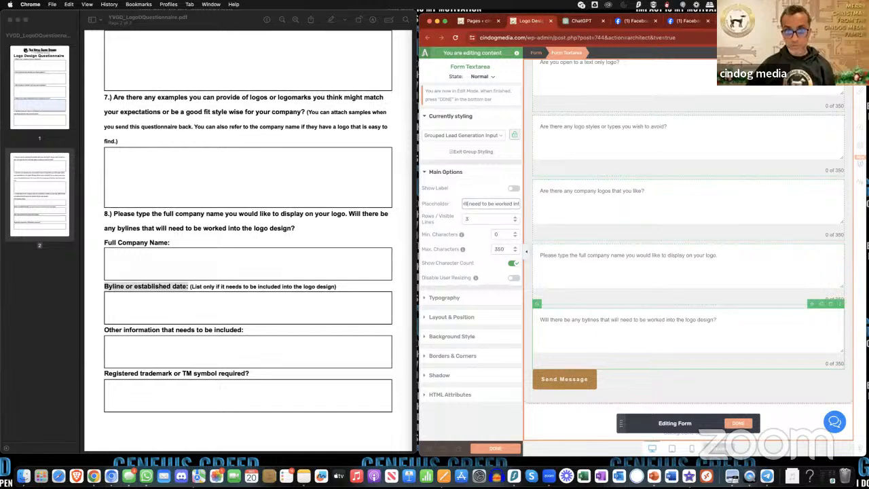
key(Left)
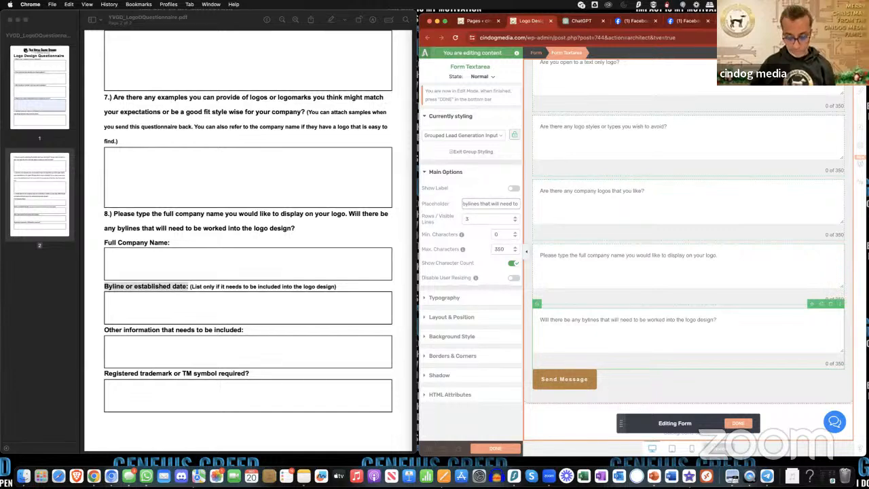
text(re)
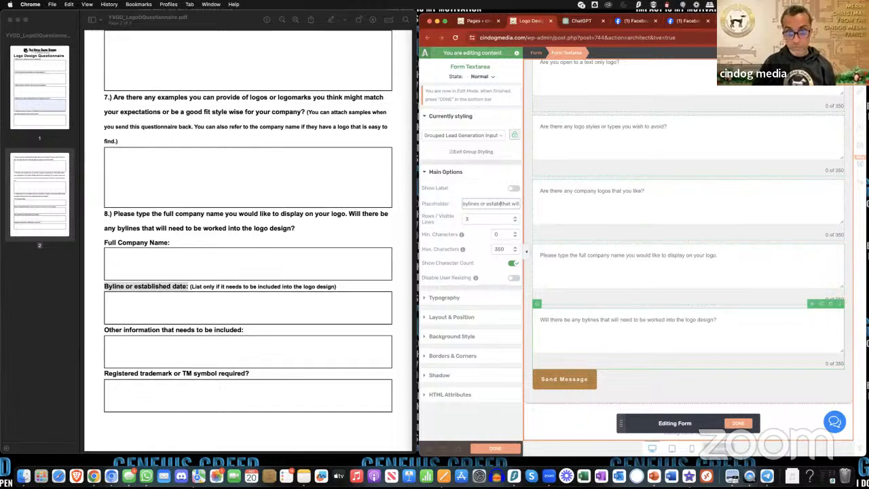
text(ate)
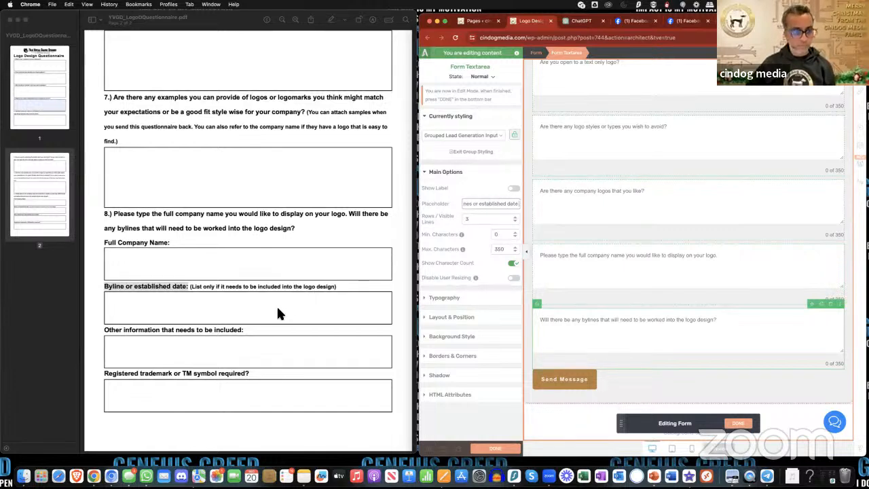
click(184, 331)
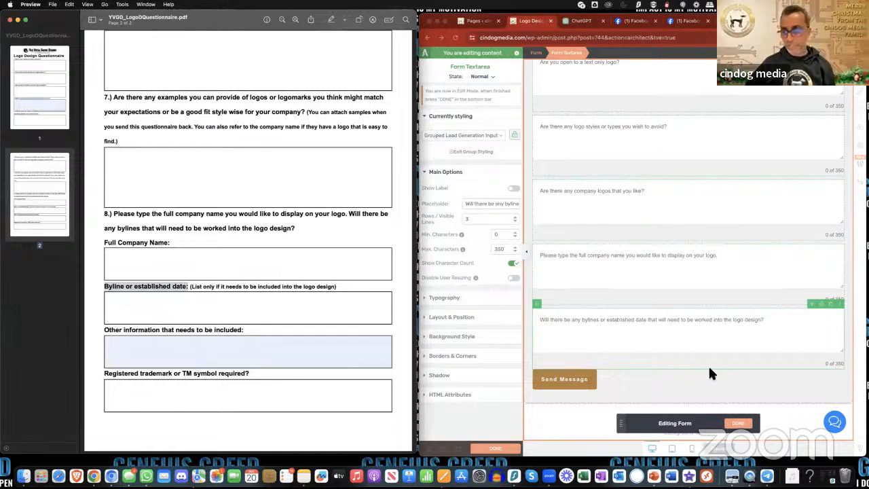
Duplicate the bylines text area and replace the copy's placeholder with "Other information that needs to be included:" from the questionnaire
click(723, 337)
click(822, 305)
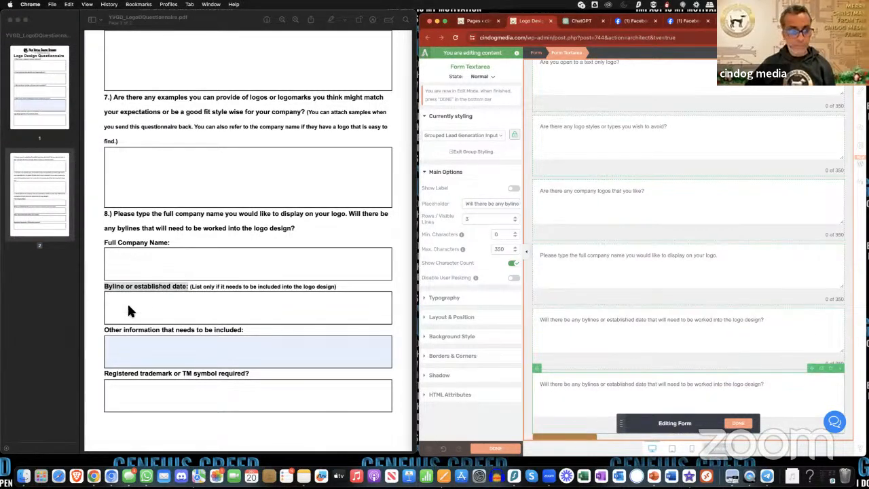
click(109, 332)
drag(106, 331, 246, 333)
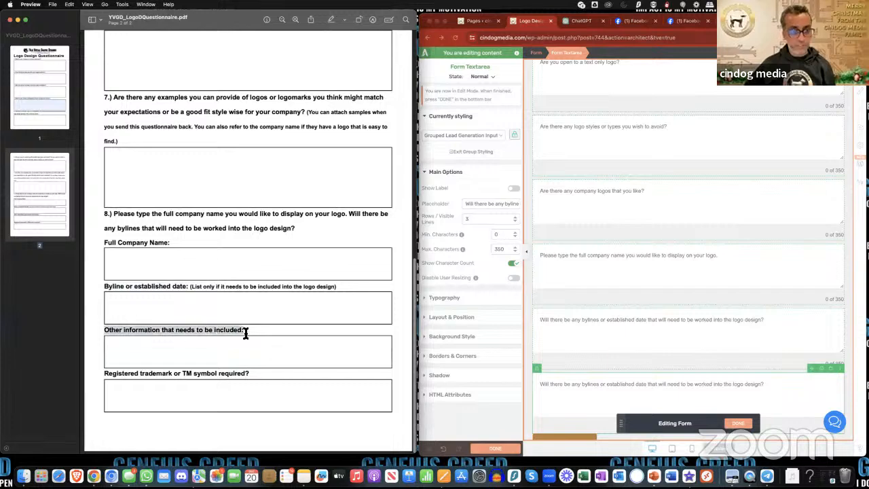
key(ctrl+c)
click(489, 203)
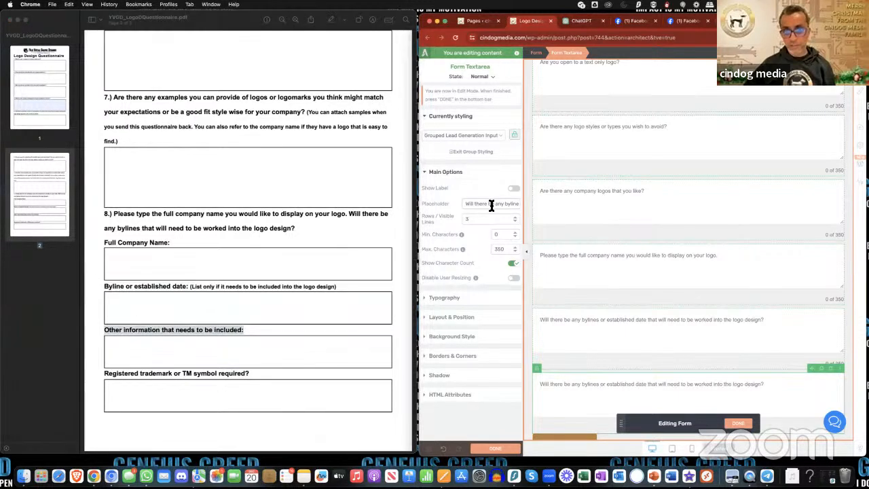
key(ctrl+a)
key(ctrl+v)
click(631, 292)
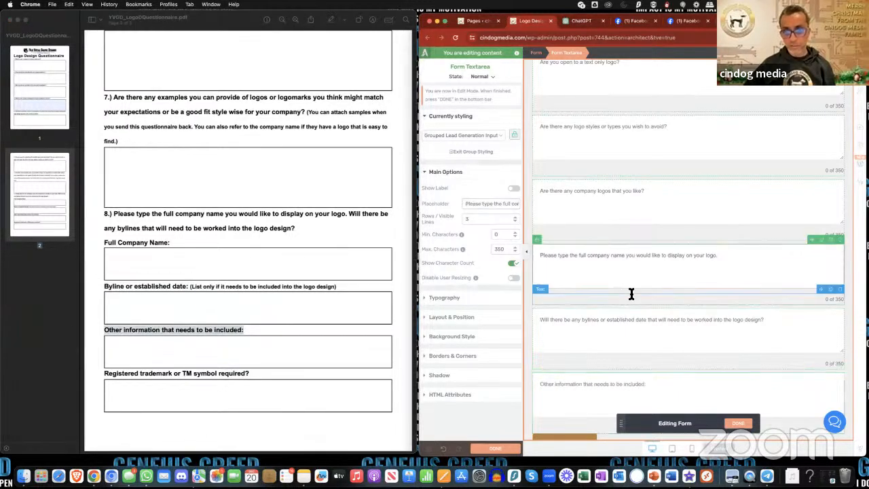
click(652, 389)
Duplicate the other information text area and replace the copy's placeholder with "Registered trademark or TM symbol required?" from the questionnaire
click(110, 375)
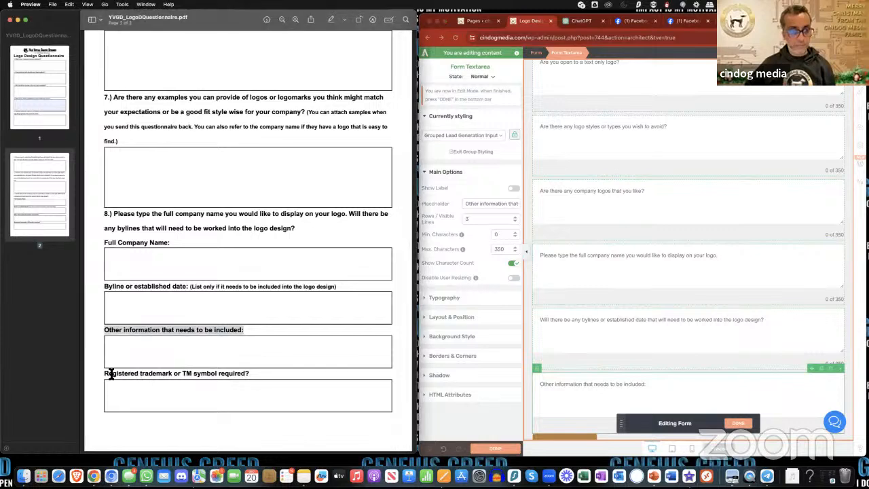
drag(104, 376, 224, 380)
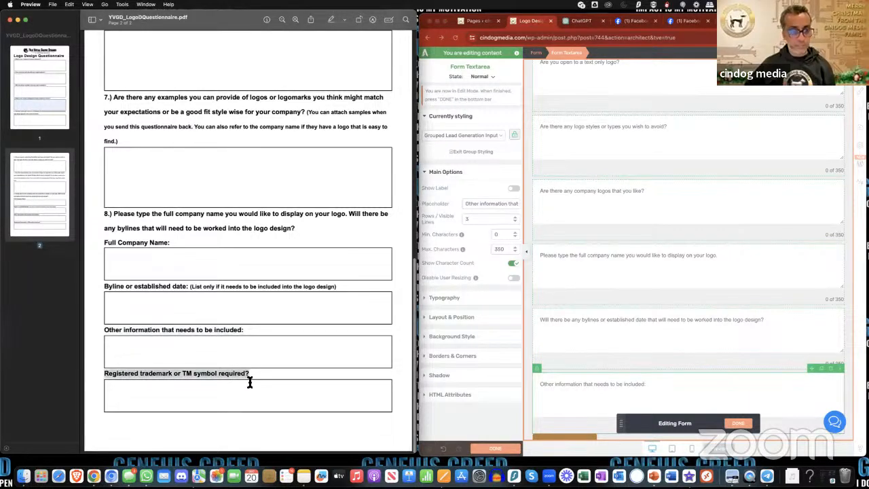
click(594, 379)
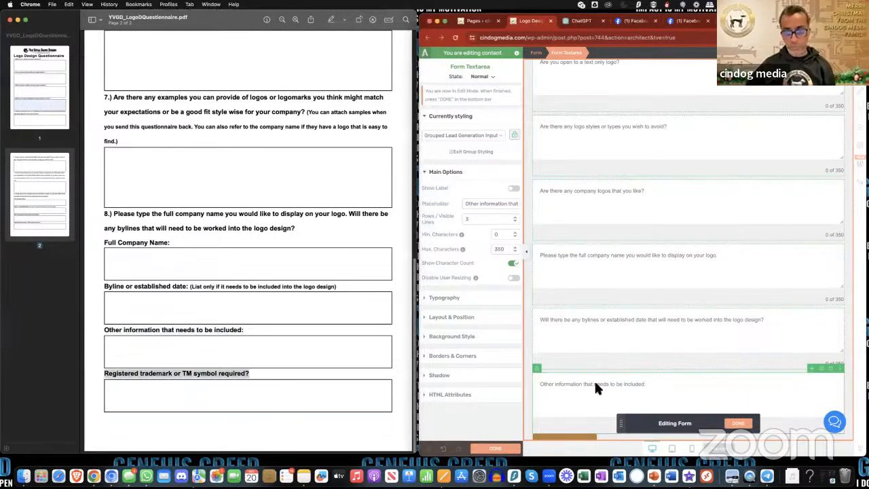
click(823, 370)
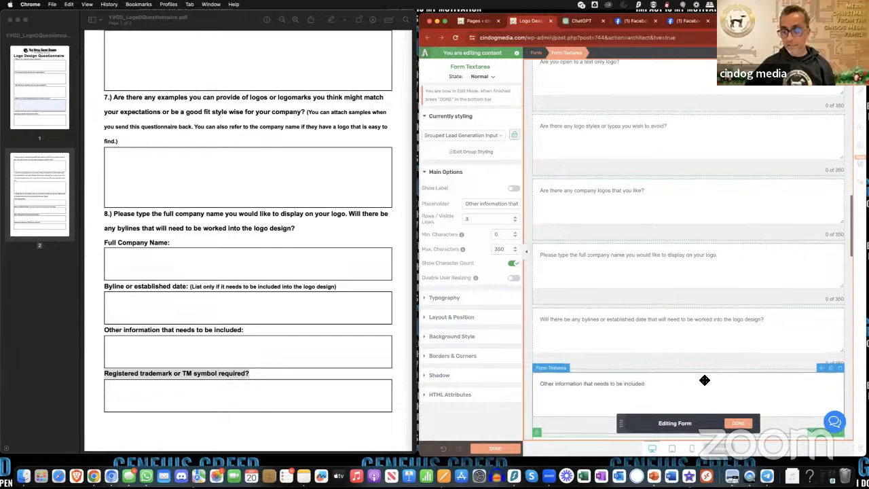
scroll(703, 380, down, 4)
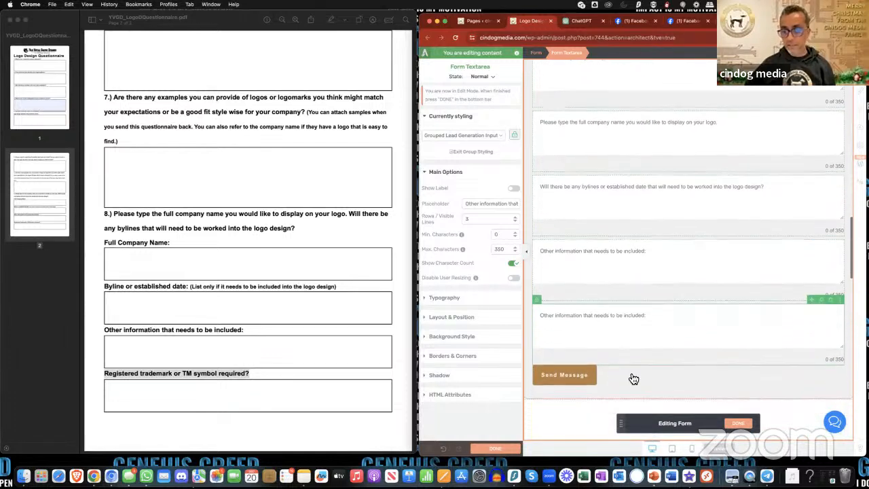
triple_click(493, 209)
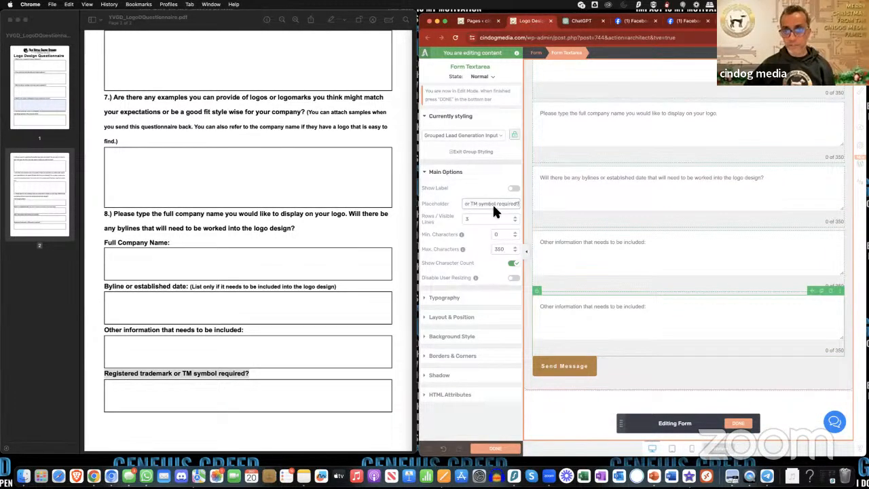
Set the last textarea's placeholder to "Registered trademark or TM symbol required?", finish editing the form elements and save the page
key(super+v)
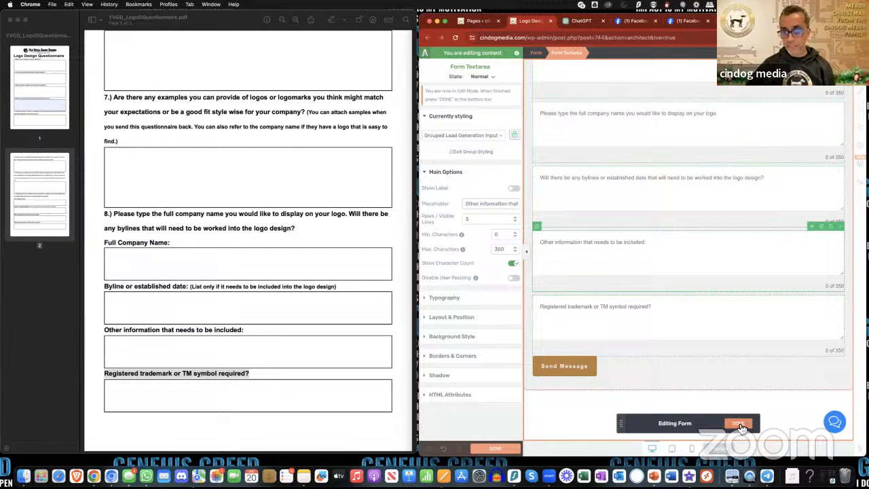
click(739, 425)
click(496, 449)
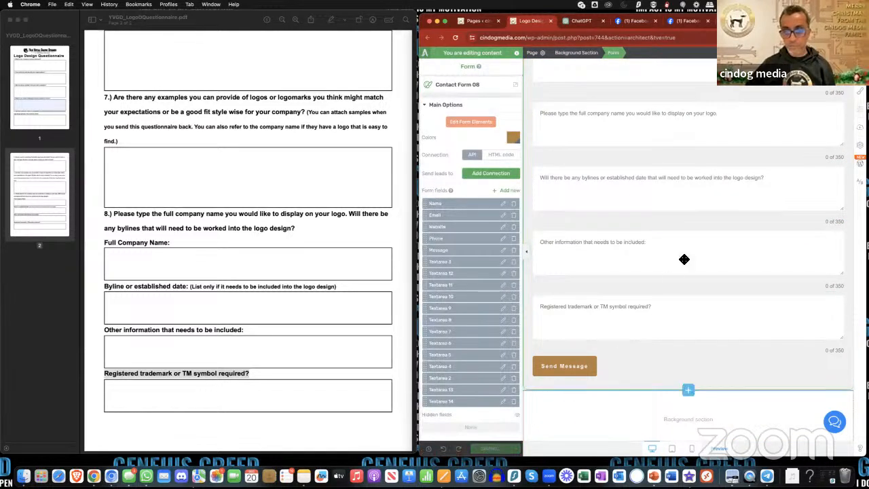
Review the whole questionnaire form and the page section above it, checking the order and wording of the questions
scroll(690, 241, down, 2)
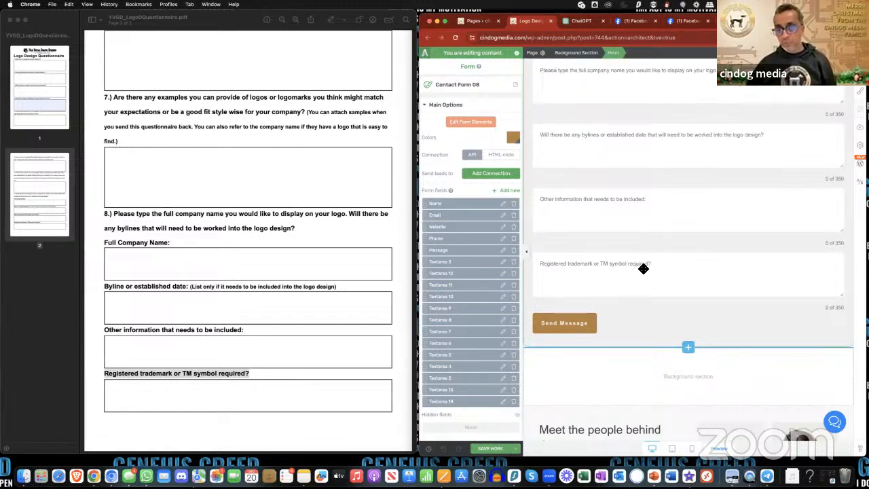
scroll(643, 269, up, 10)
scroll(643, 269, up, 15)
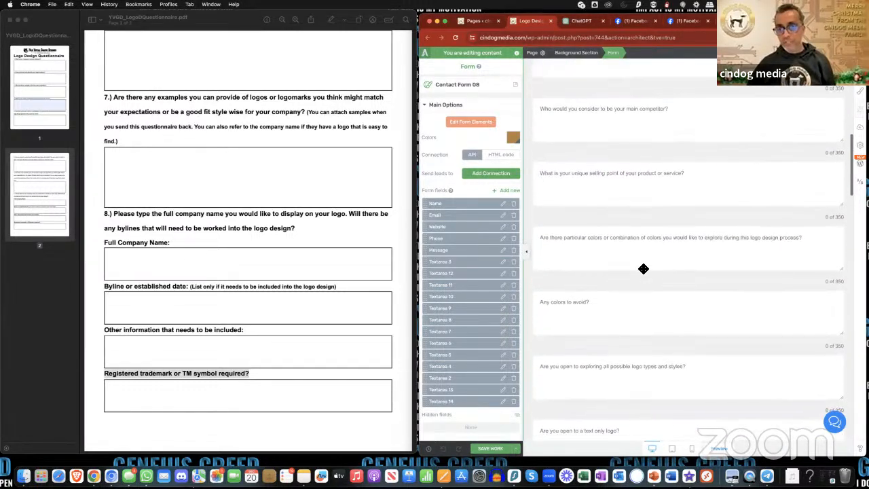
scroll(644, 272, down, 2)
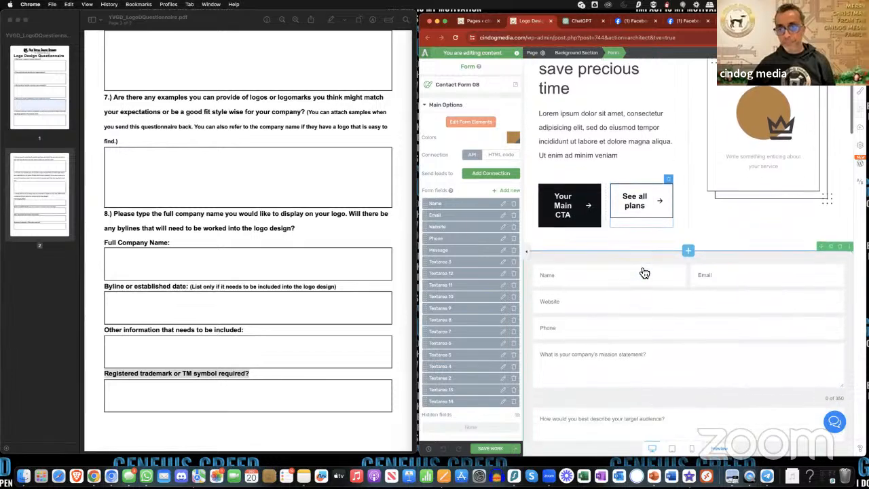
scroll(644, 270, up, 3)
scroll(644, 269, down, 1)
scroll(644, 269, up, 1)
scroll(643, 269, up, 2)
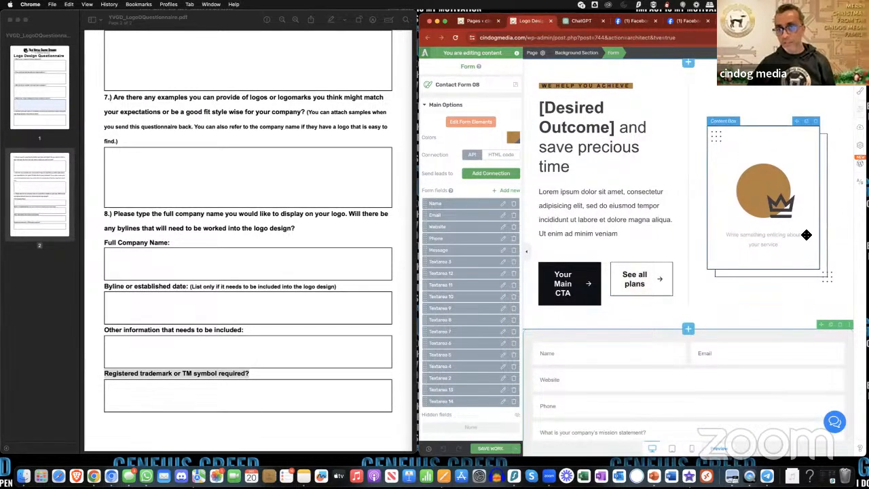
scroll(728, 277, down, 1)
scroll(729, 277, down, 1)
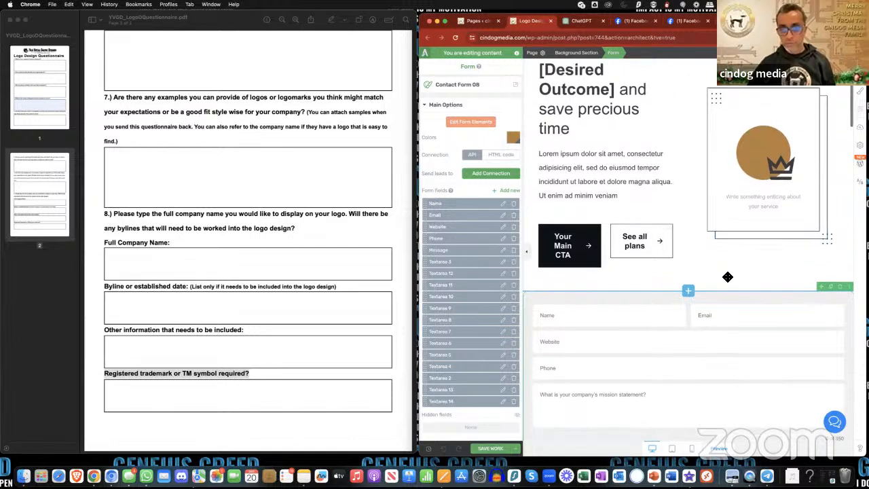
Rename the Message form field, which asks for the company's mission statement, to "Mission Statement" and apply the change
scroll(471, 267, down, 1)
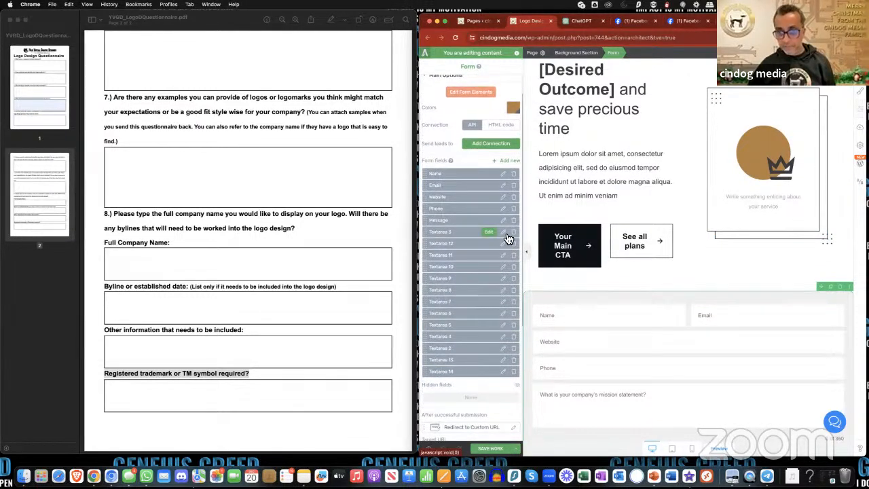
scroll(506, 235, down, 2)
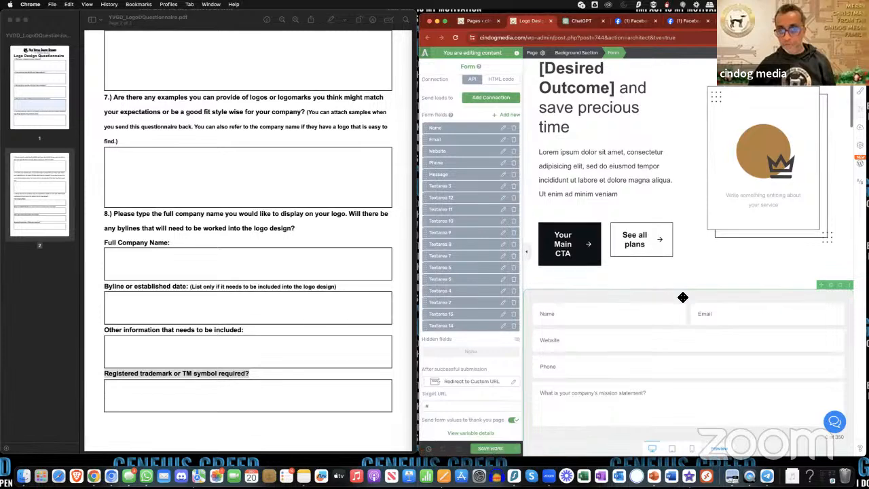
scroll(683, 297, down, 5)
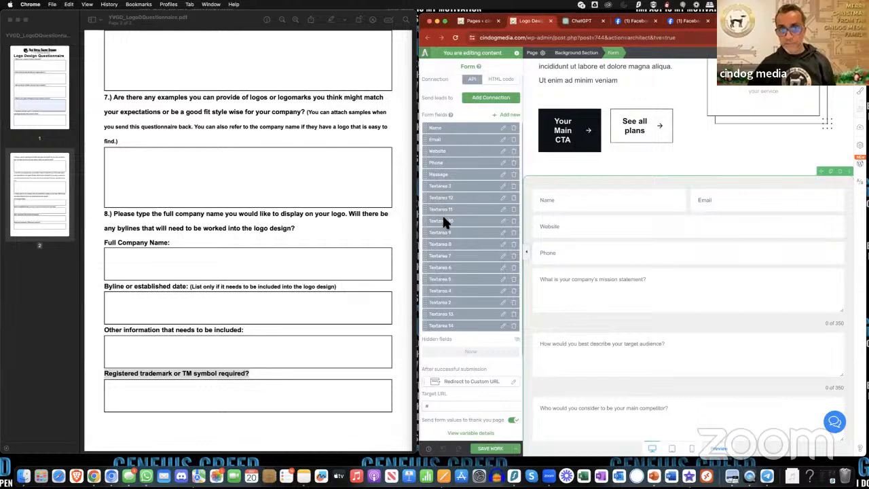
click(504, 186)
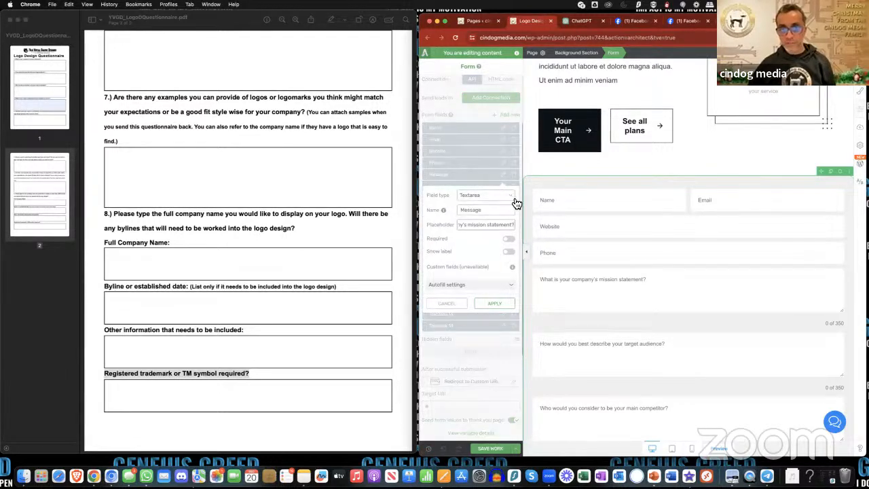
drag(487, 213, 457, 213)
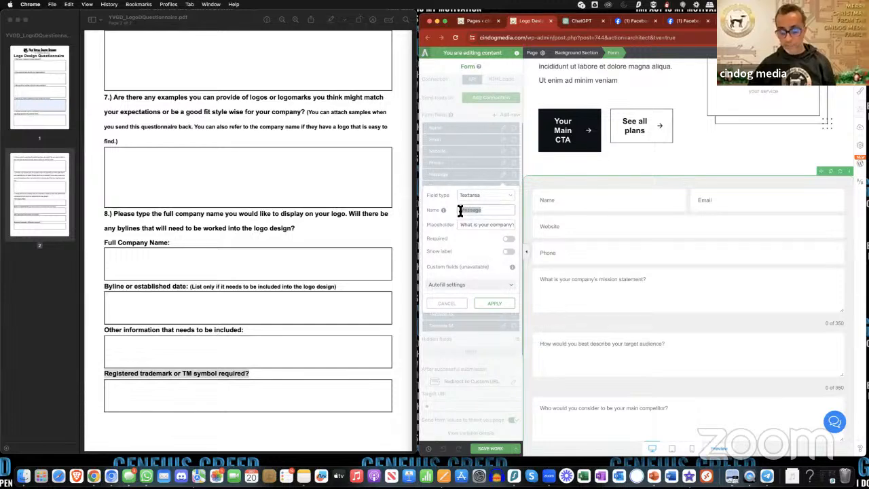
text(Mis)
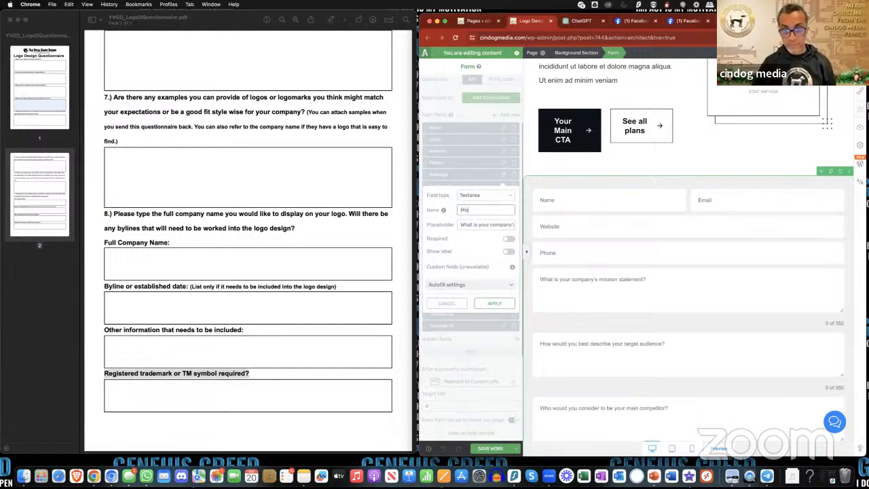
text(sion S)
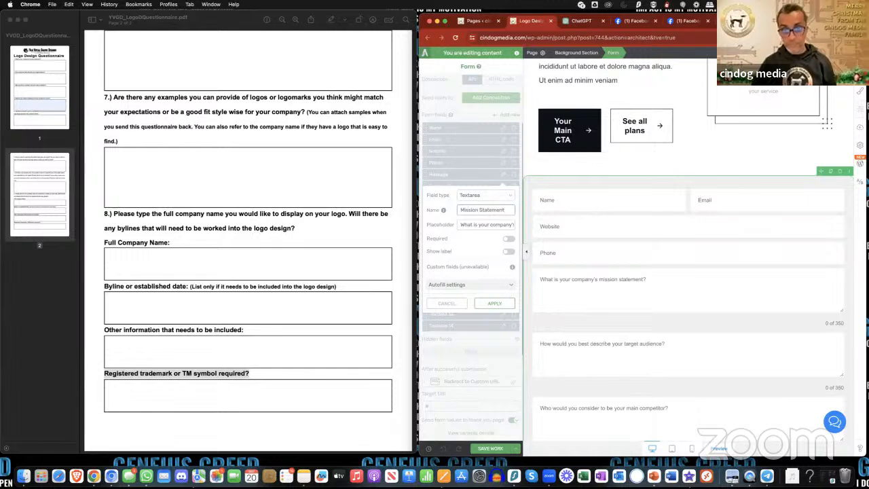
text(tatement)
click(504, 304)
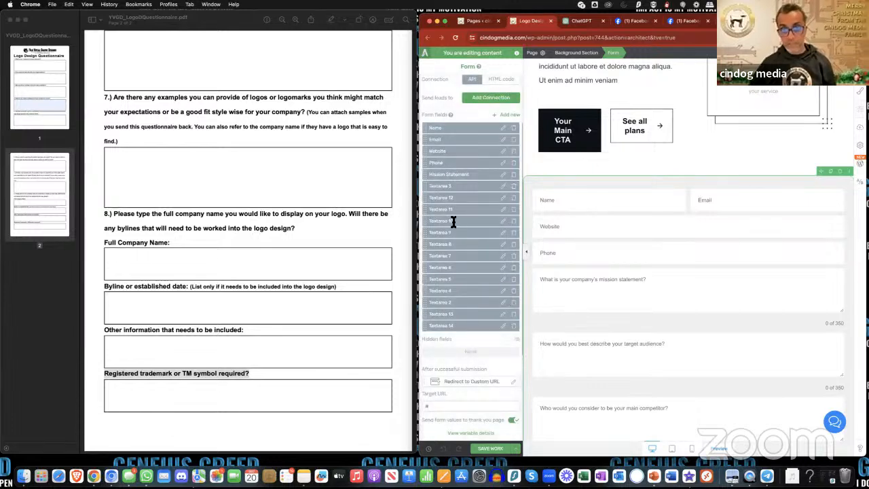
Rename the Textarea 3 form field, which asks about the target audience, to "Target Audience" and apply the change
click(504, 188)
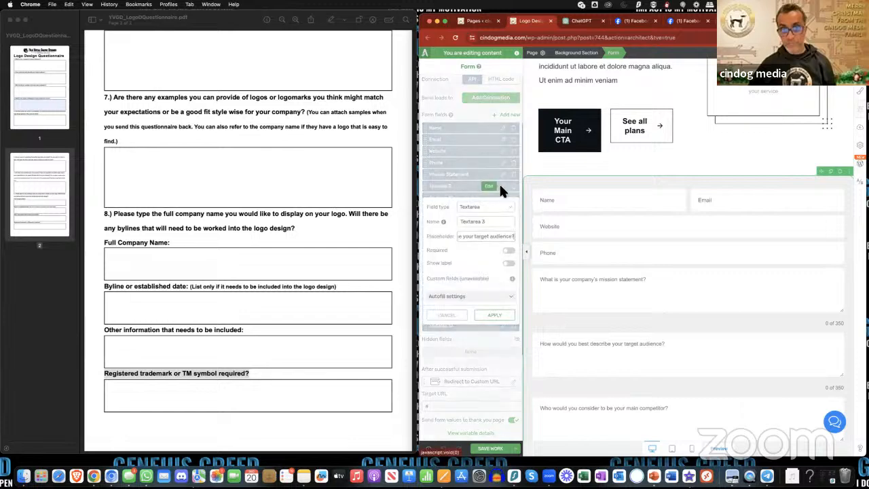
click(490, 224)
drag(489, 223, 454, 226)
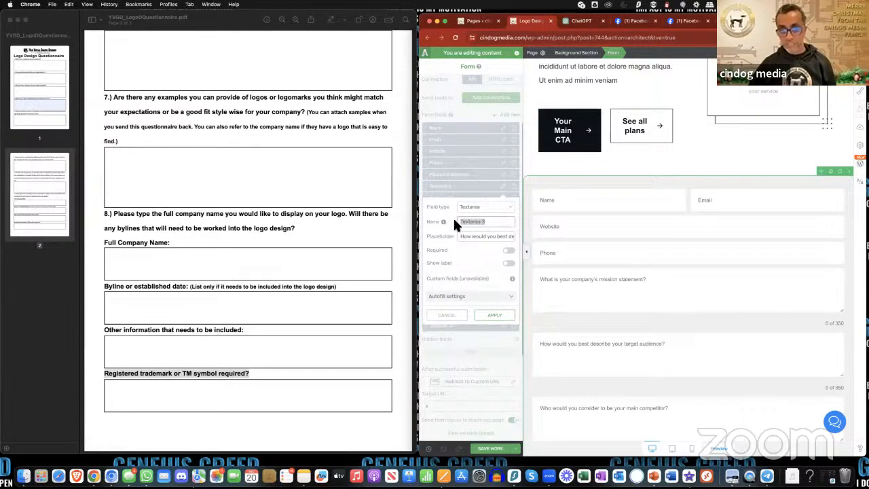
text(Target)
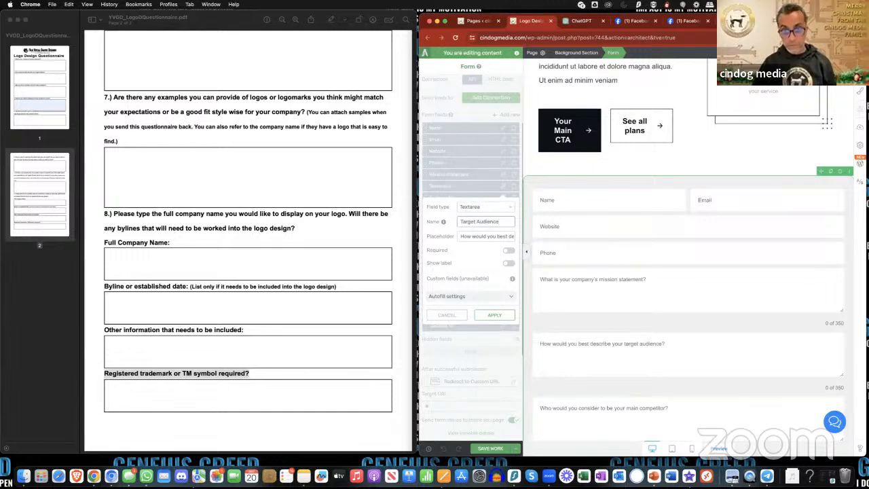
click(501, 316)
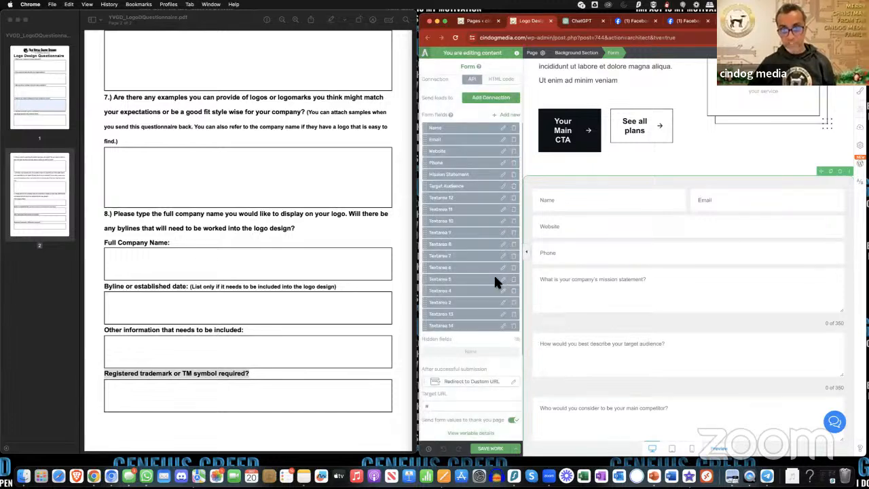
Rename the Textarea 12 form field, which asks about the main competitor, to "Main Competitors" and apply the change
scroll(494, 273, down, 1)
scroll(635, 317, down, 5)
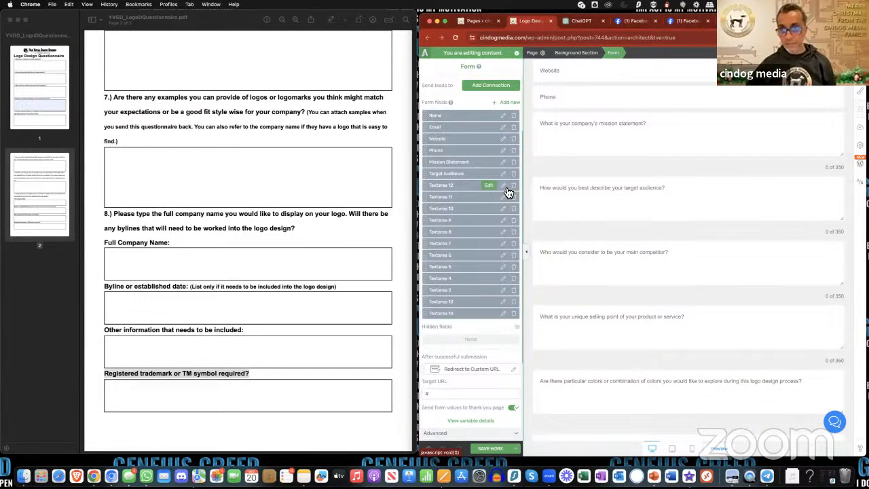
click(504, 186)
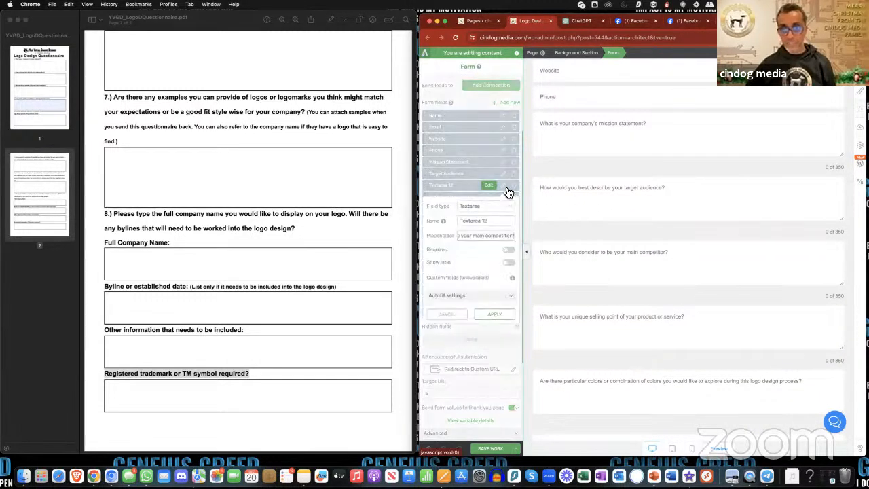
triple_click(481, 219)
text(M)
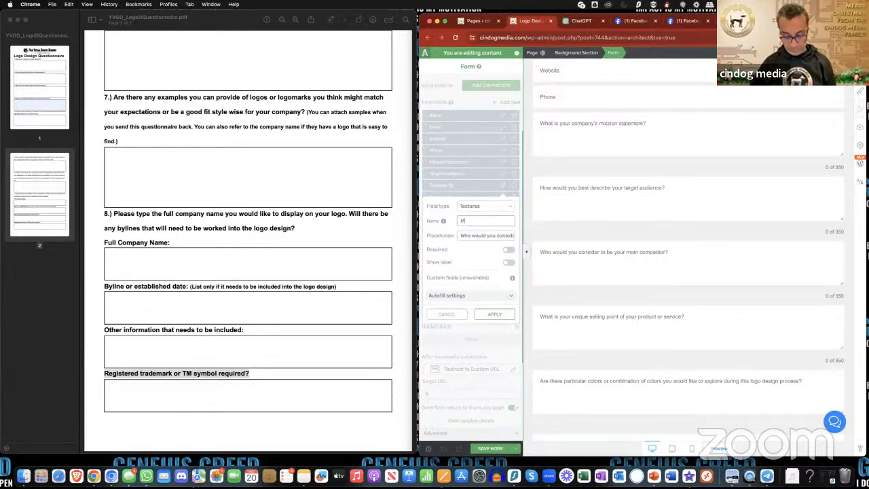
text(ain Competitors)
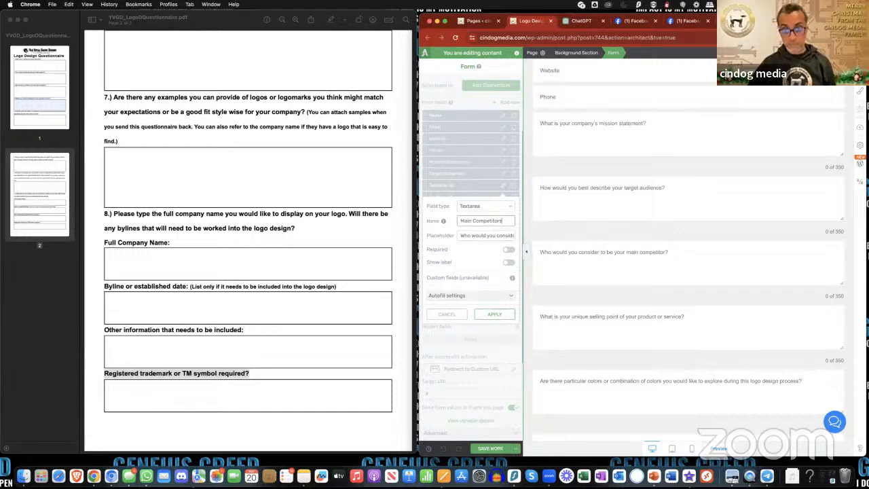
click(509, 315)
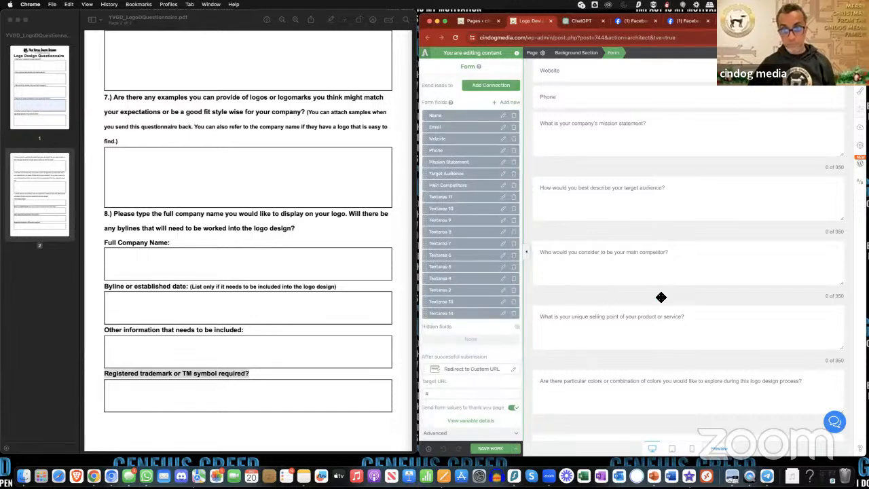
Rename the Textarea 11 form field, which asks for the unique selling point, to "Unique Selling Points" and apply the change
scroll(662, 297, down, 2)
scroll(661, 297, down, 1)
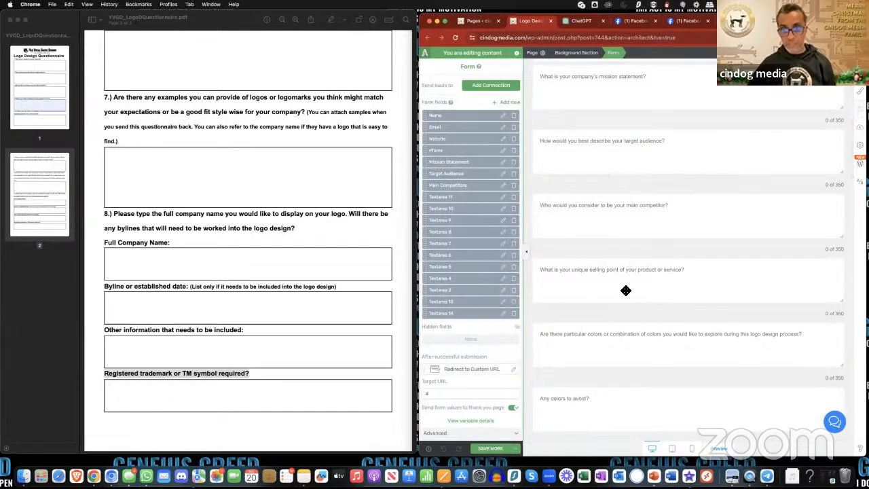
click(503, 198)
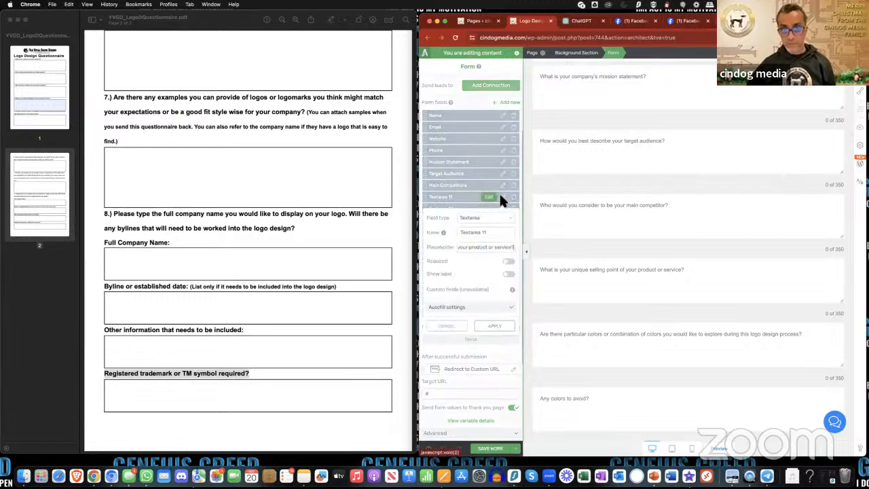
double_click(475, 233)
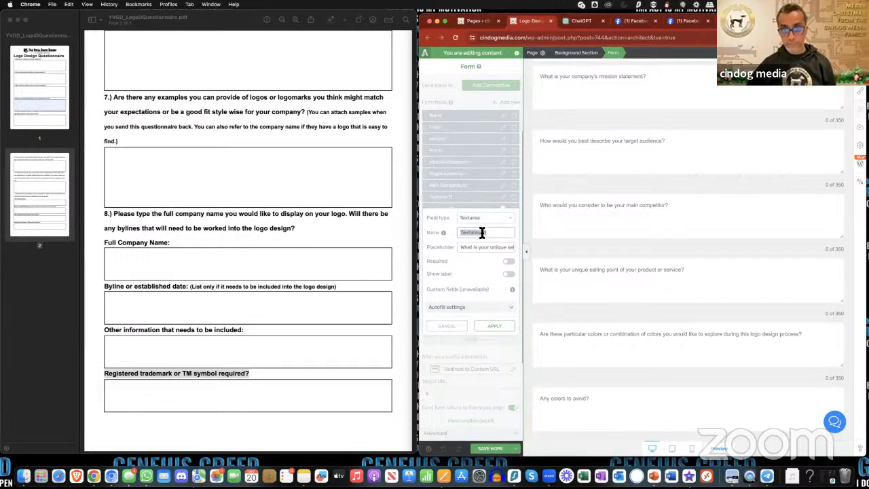
text(Unique)
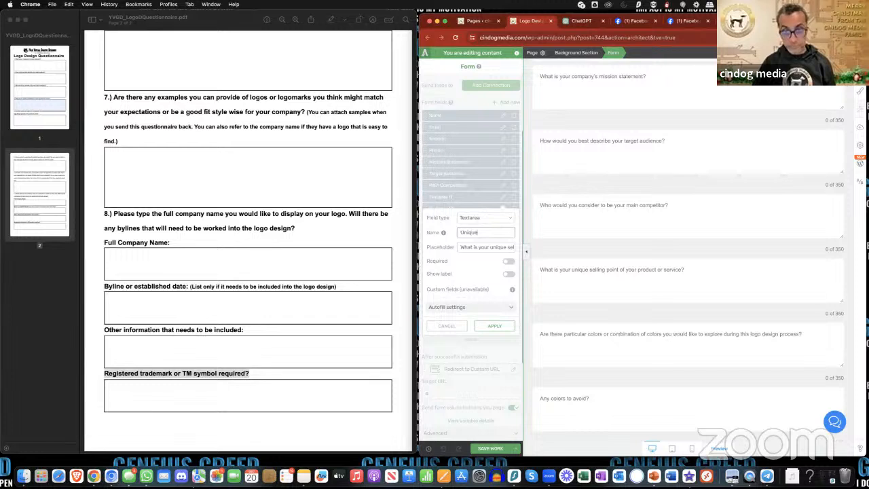
text( Selling)
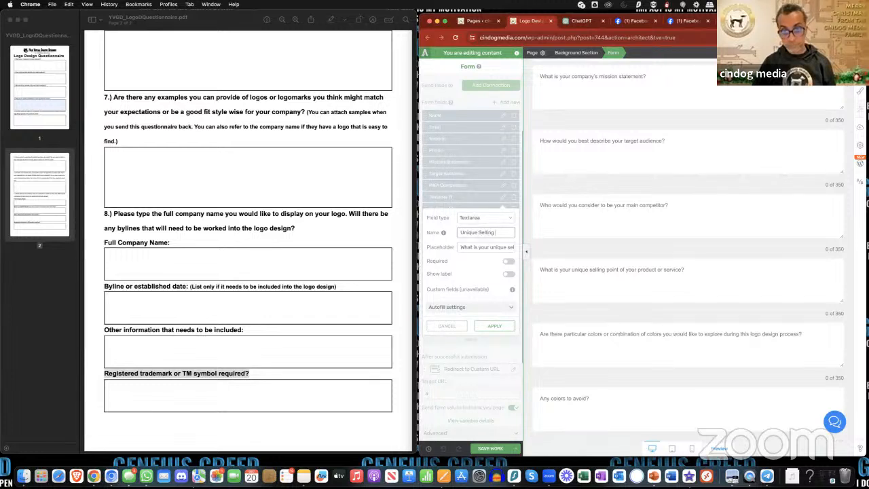
text( Points)
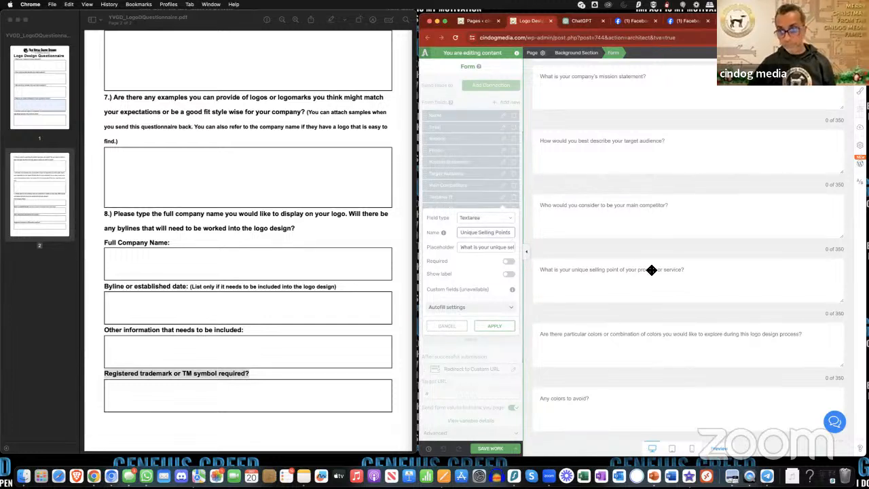
click(494, 327)
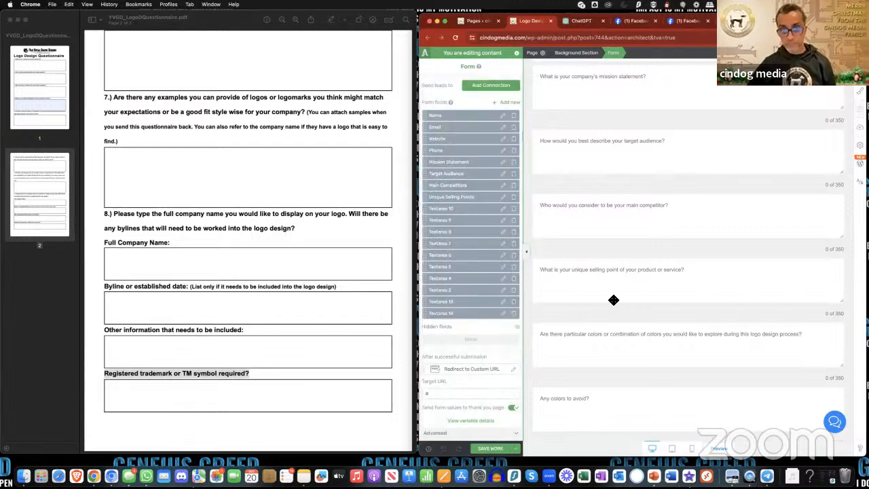
Rename the Textarea 10 form field, which asks about particular colors or combinations to explore, to "Colours" and apply the change
scroll(614, 299, down, 2)
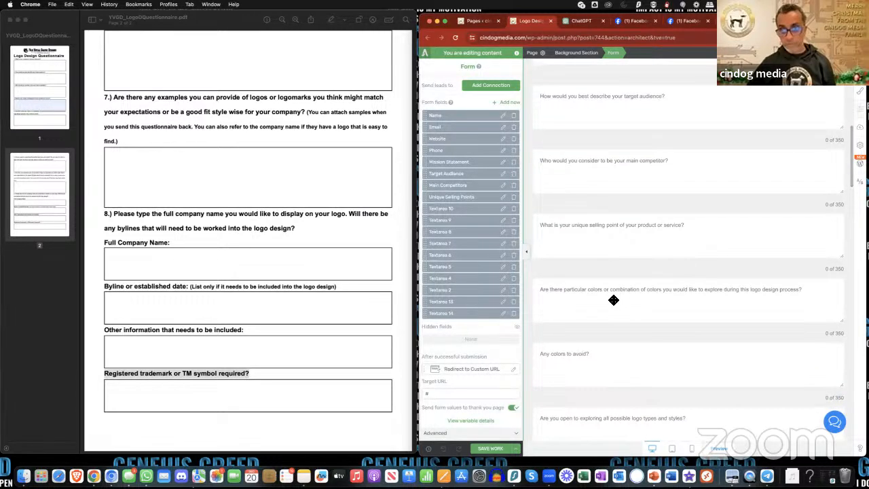
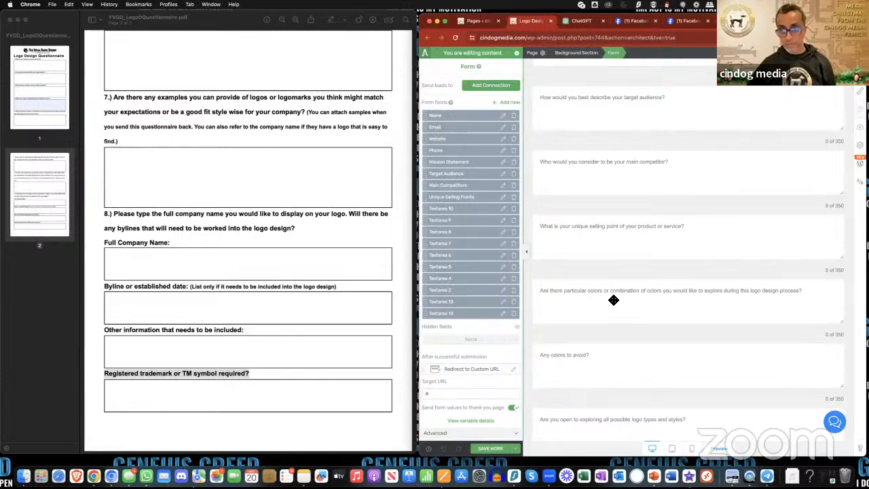
click(504, 210)
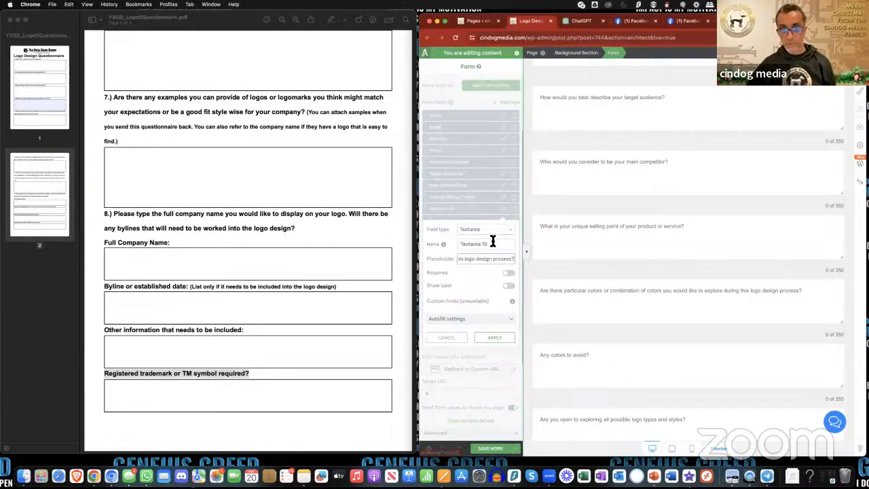
triple_click(483, 244)
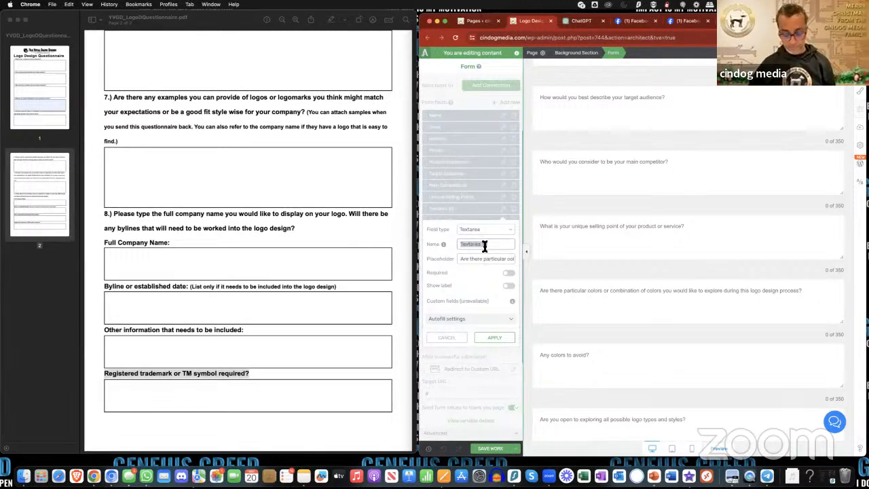
text(Colours)
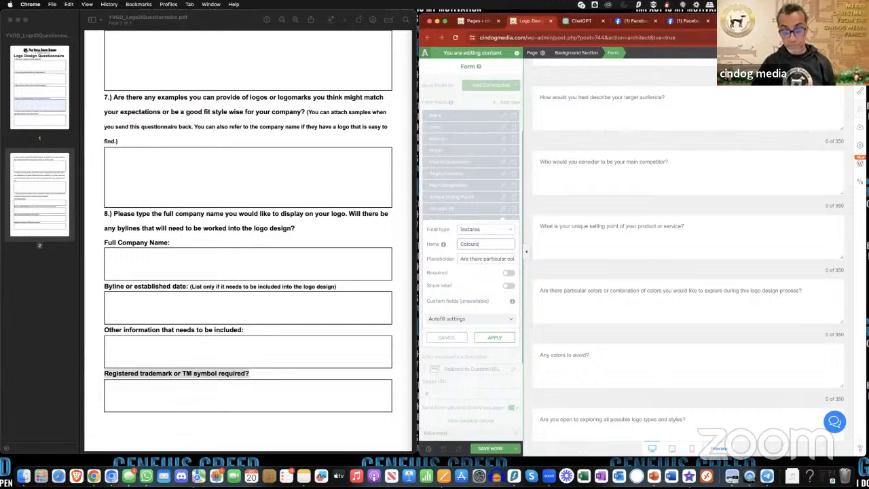
scroll(505, 310, up, 2)
scroll(505, 311, down, 3)
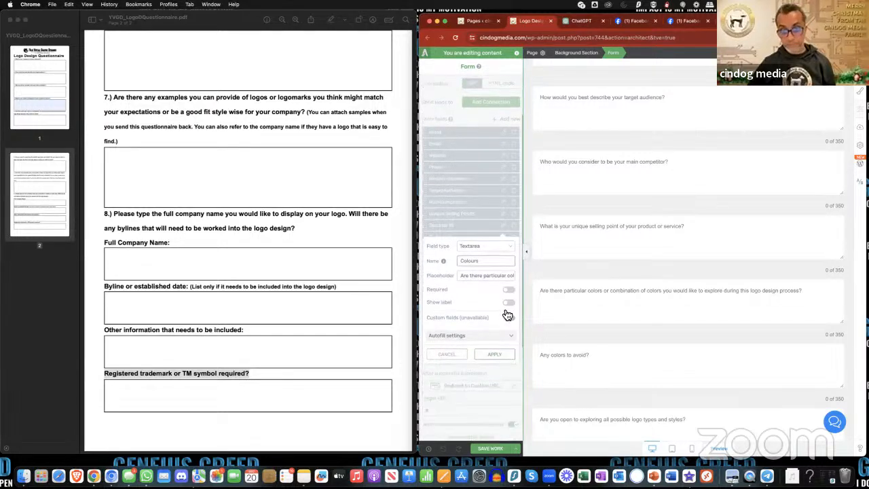
click(506, 310)
scroll(653, 328, down, 3)
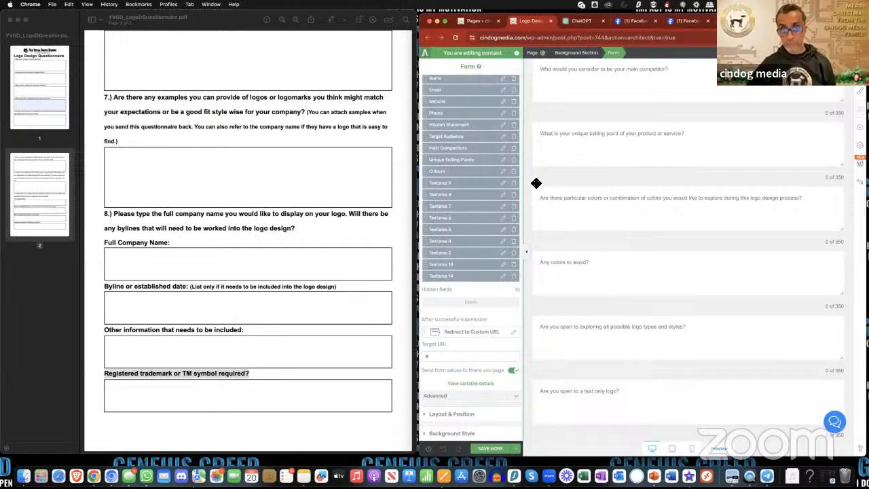
Extend the name of the Colours form field to "Colours to have" and apply the change
click(503, 172)
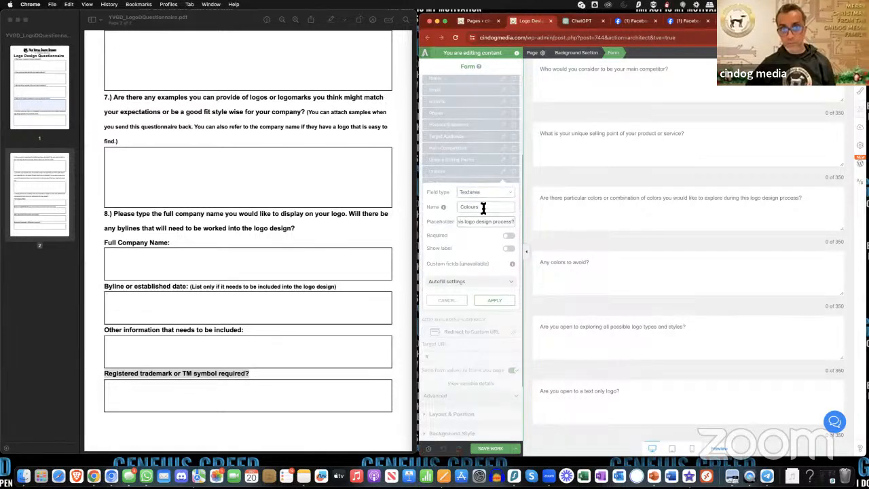
click(485, 207)
text(to have)
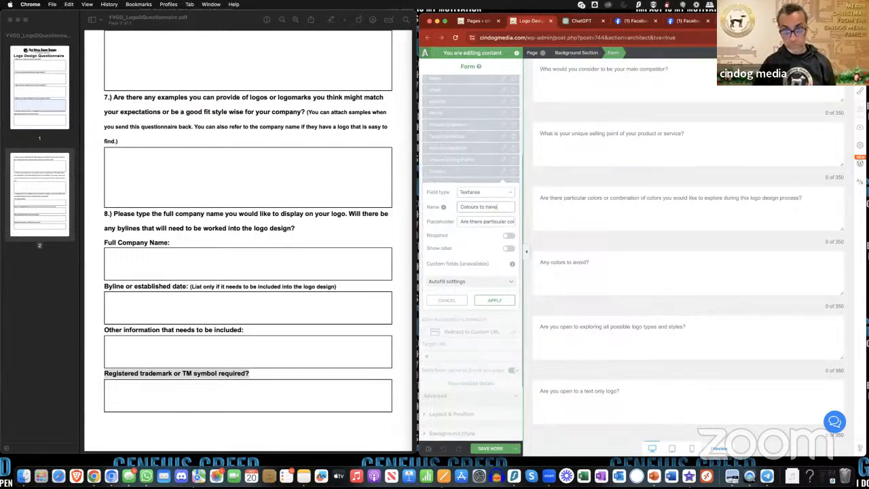
click(503, 301)
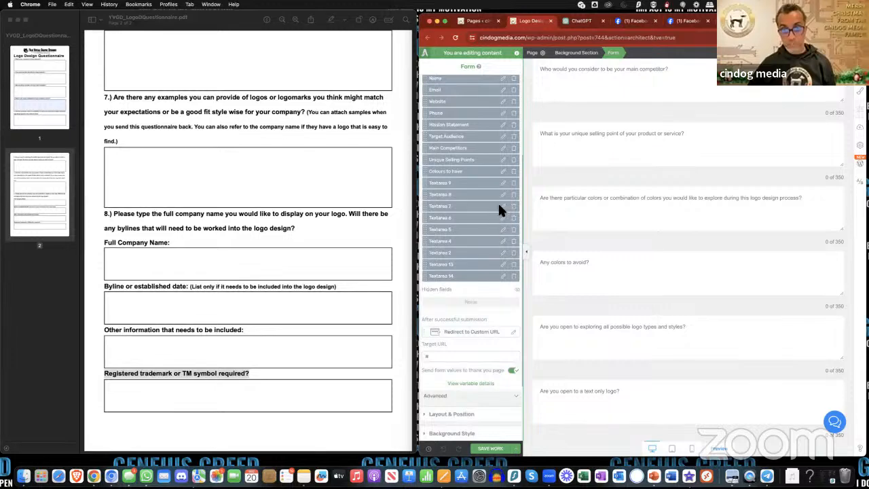
Rename the Textarea 9 form field to "Colours to avoid", change its placeholder to "Any colours to avoid?" and apply
click(503, 183)
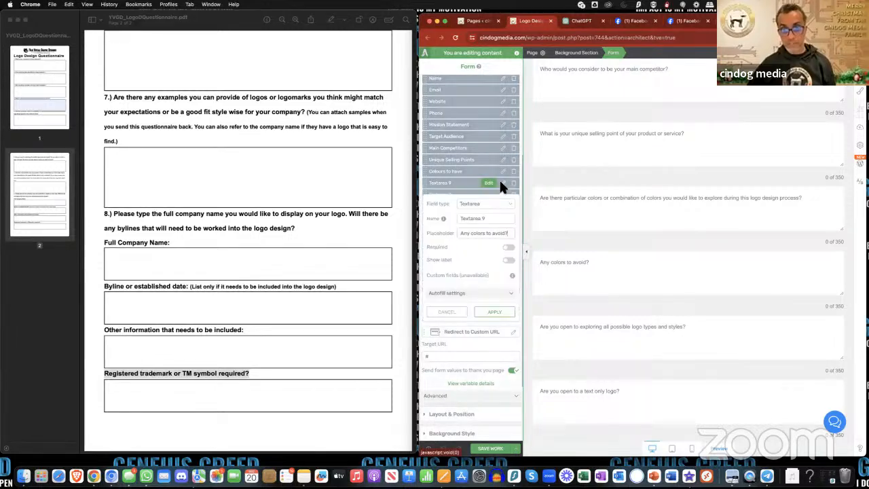
double_click(483, 220)
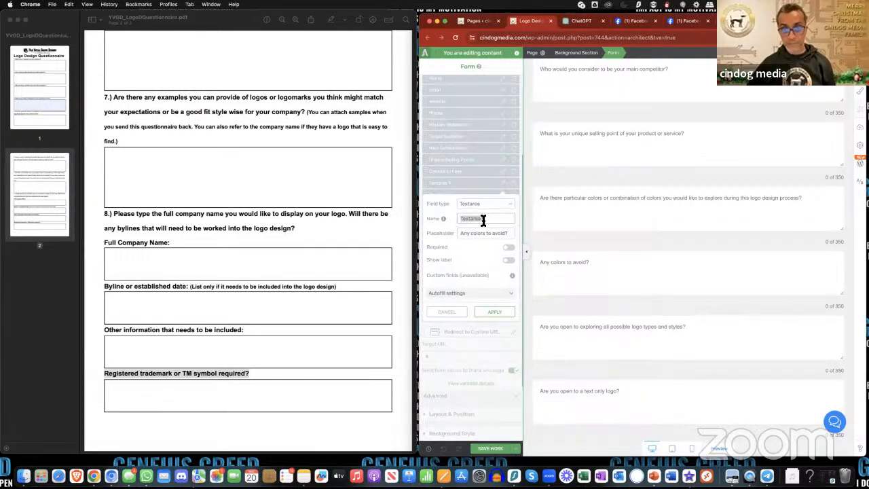
text(Colours to avoid)
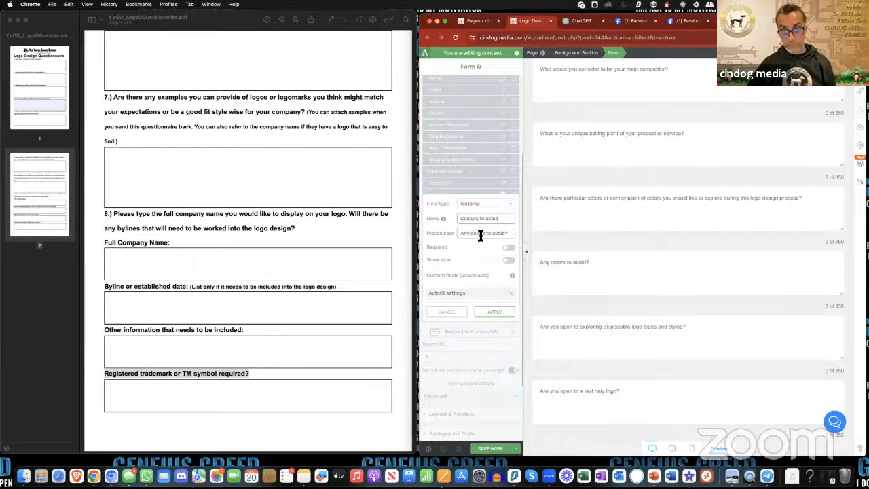
text(u)
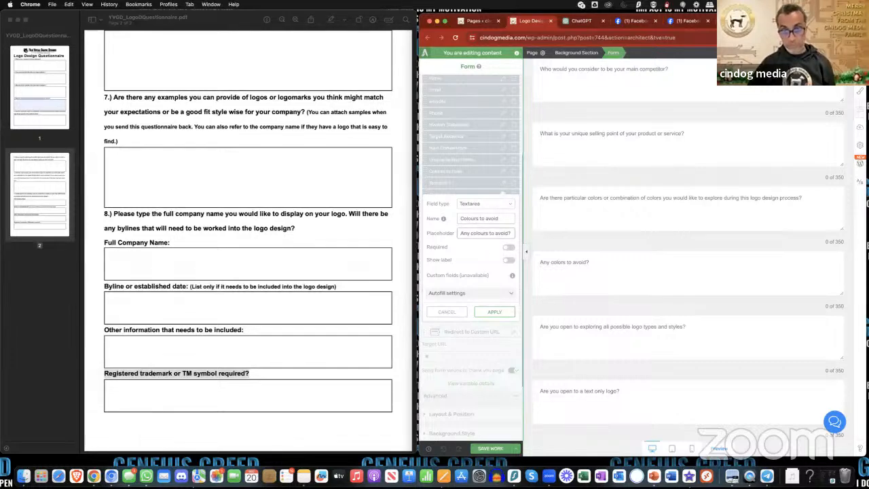
click(502, 310)
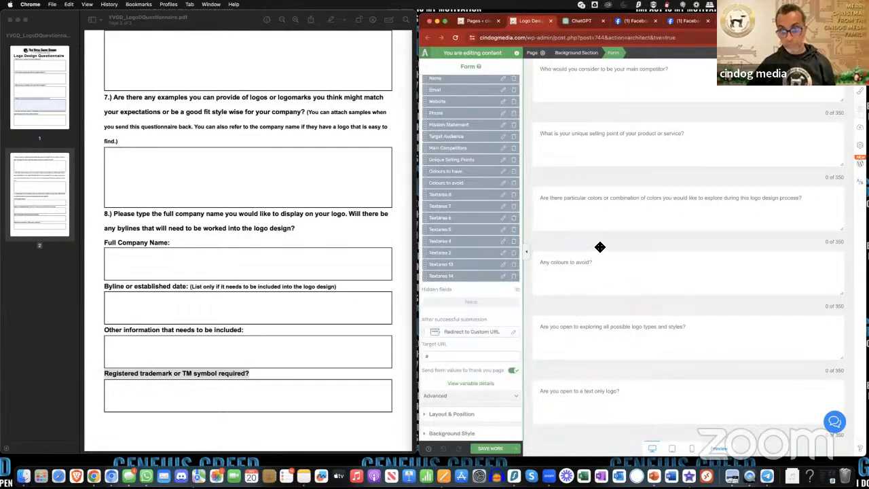
Correct the Colours to have placeholder to begin "Are there particular colours or" and apply the change
click(502, 172)
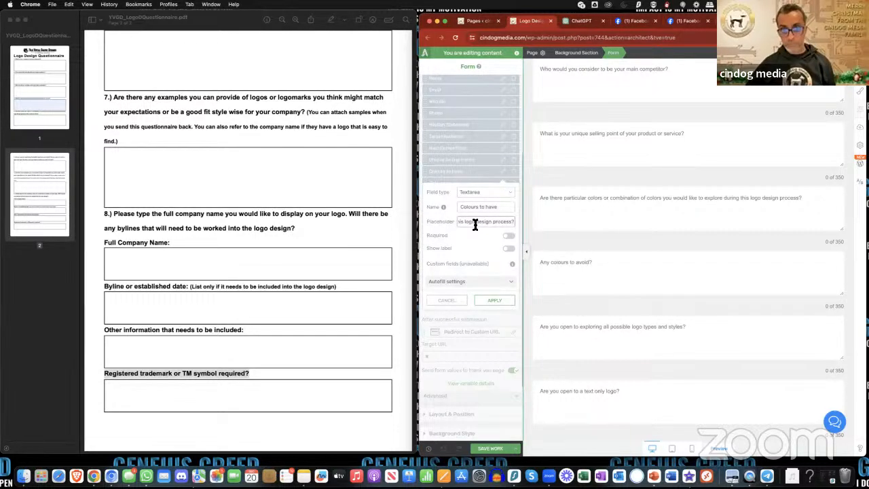
drag(476, 225, 451, 223)
click(493, 225)
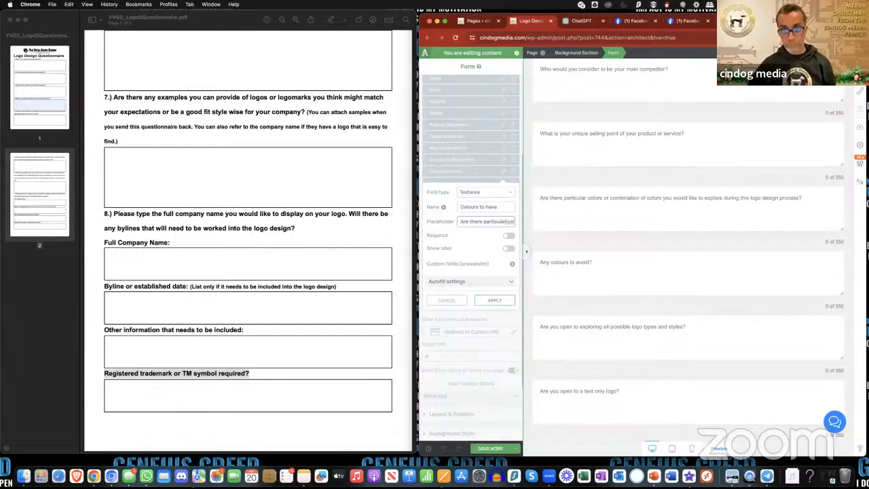
key(Right)
text(u)
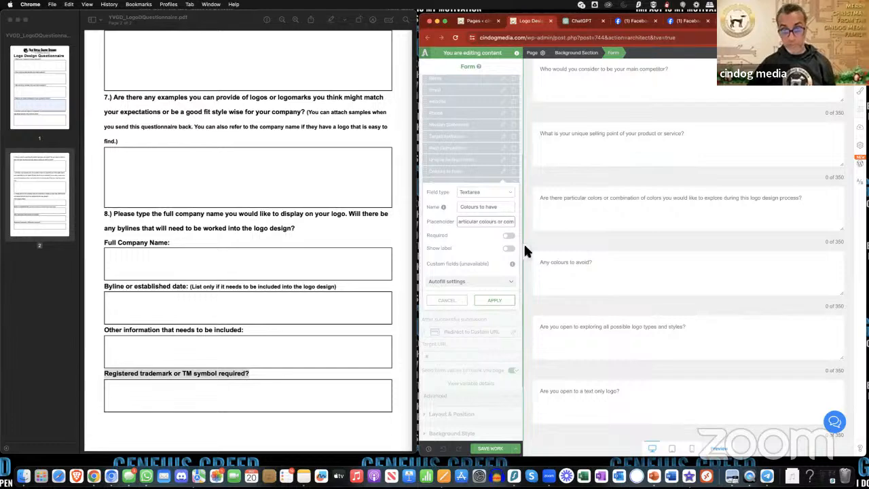
click(508, 306)
Rename the Textarea 8 form field, which asks about exploring all logo types and styles, to "Logo Styles" and apply the change
scroll(679, 294, down, 3)
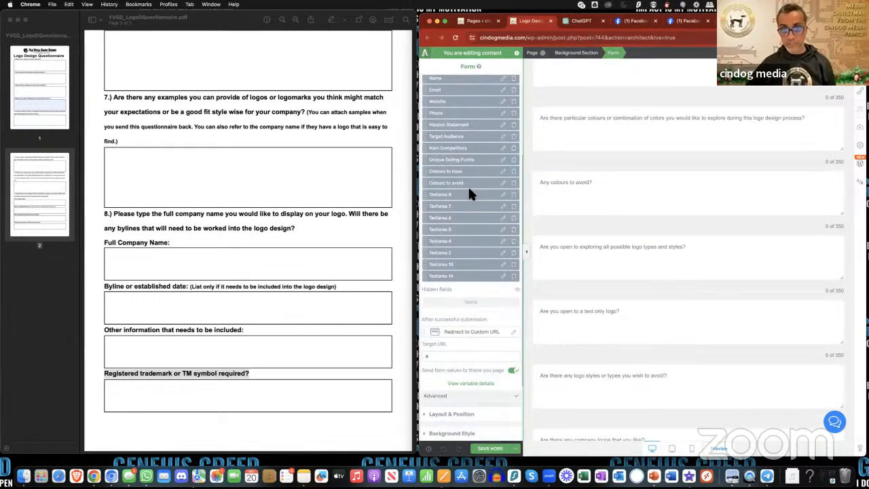
click(505, 198)
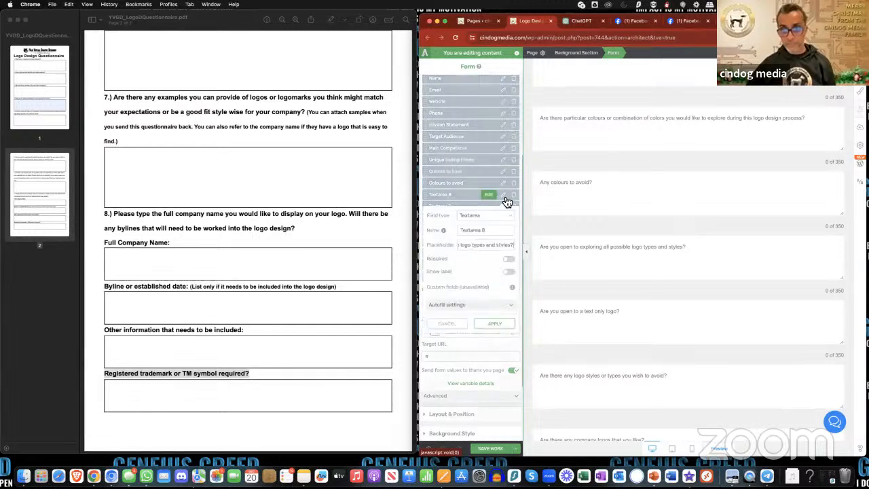
triple_click(485, 233)
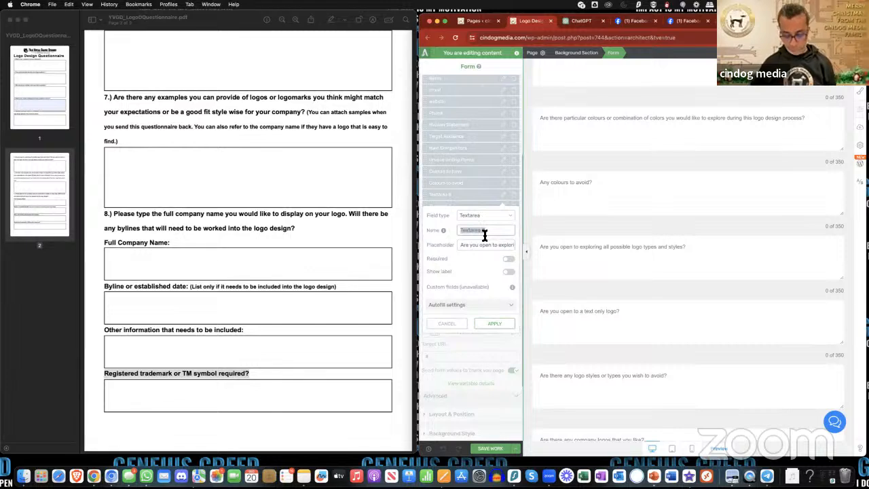
text(Logo Styles)
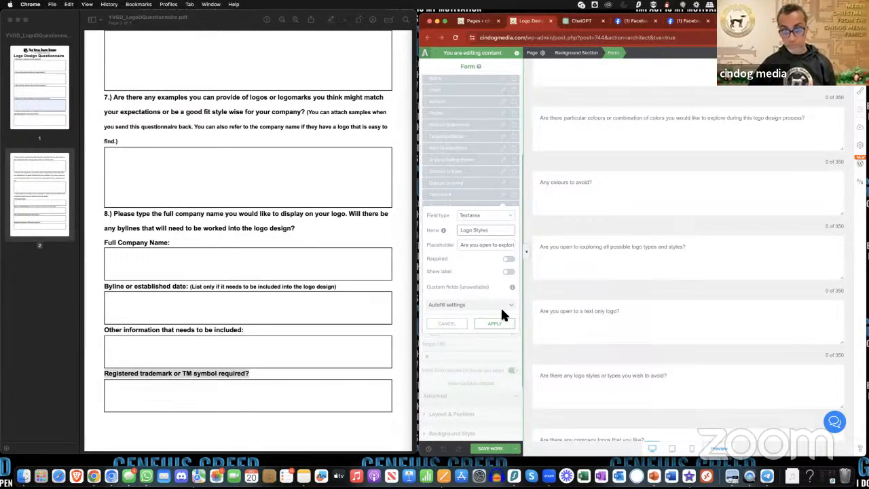
click(509, 325)
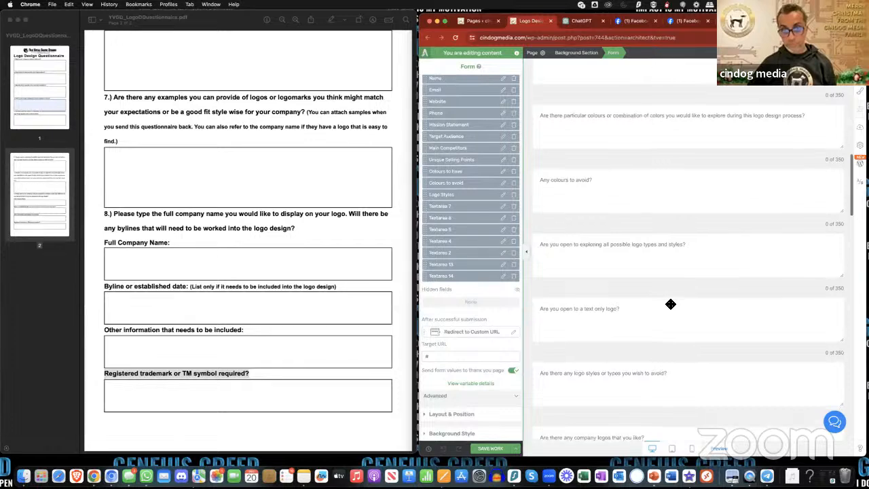
Rename the Textarea 7 form field, which asks about openness to a text only logo, to "Text only logo" and apply the change
scroll(670, 304, down, 2)
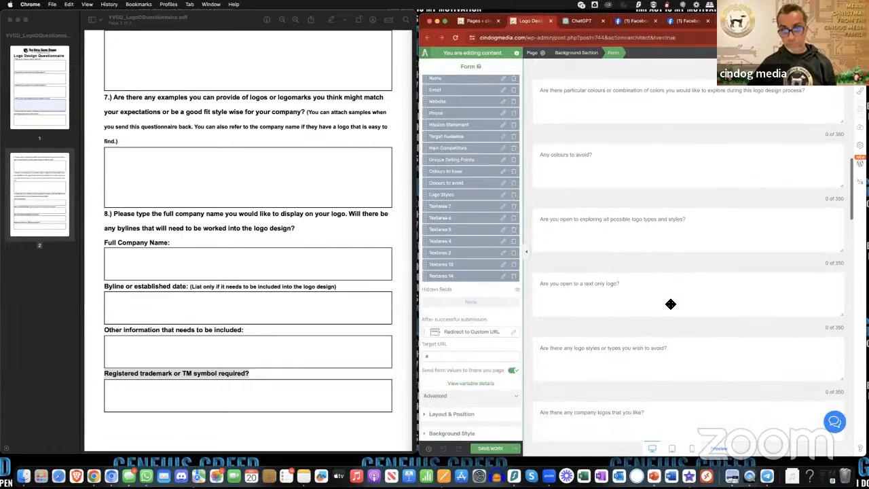
click(504, 207)
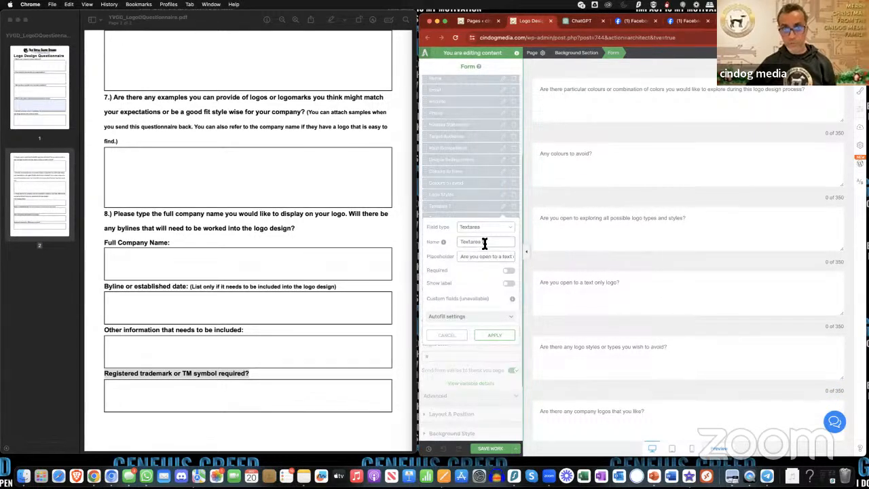
double_click(485, 243)
text(Text only logo)
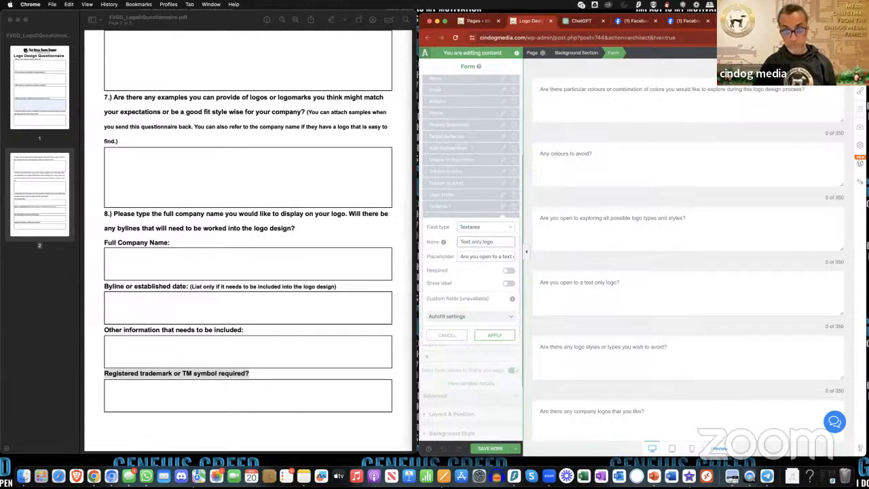
click(506, 340)
Save the work done so far on the questionnaire form page
scroll(643, 346, down, 2)
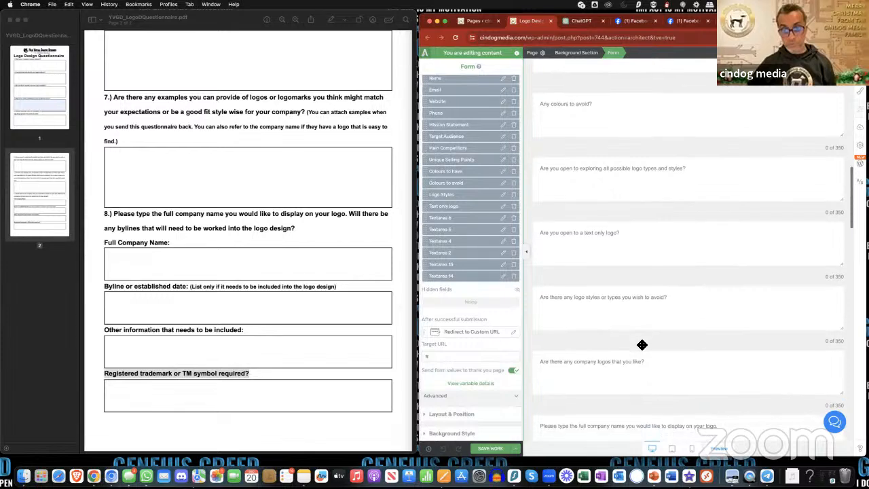
key(super+s)
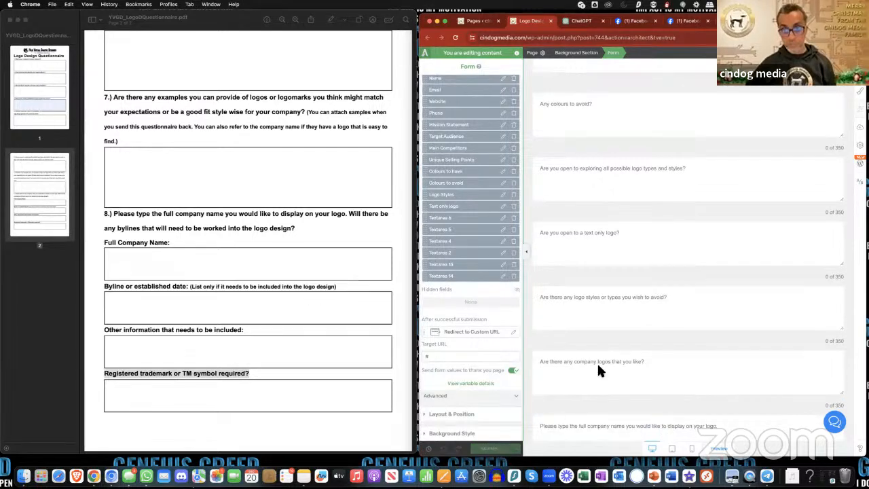
scroll(607, 306, down, 1)
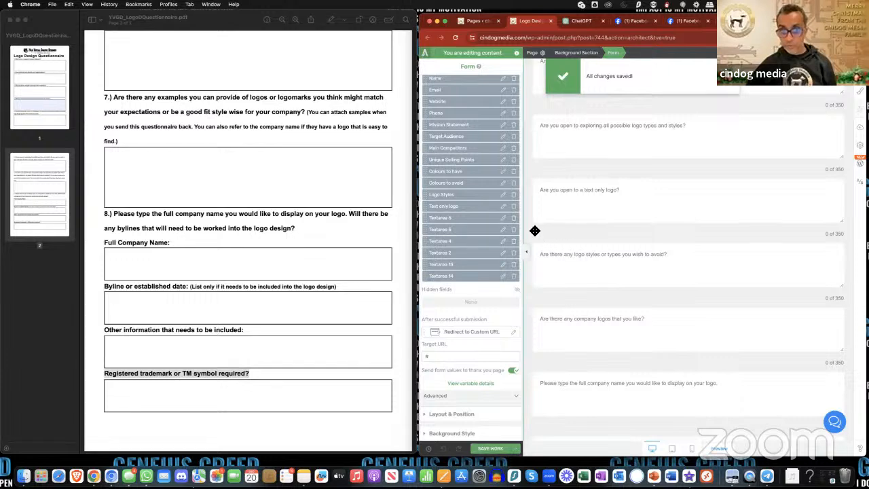
Extend the name of the Logo Styles form field to "Logo Styles to have" and apply the change
click(503, 195)
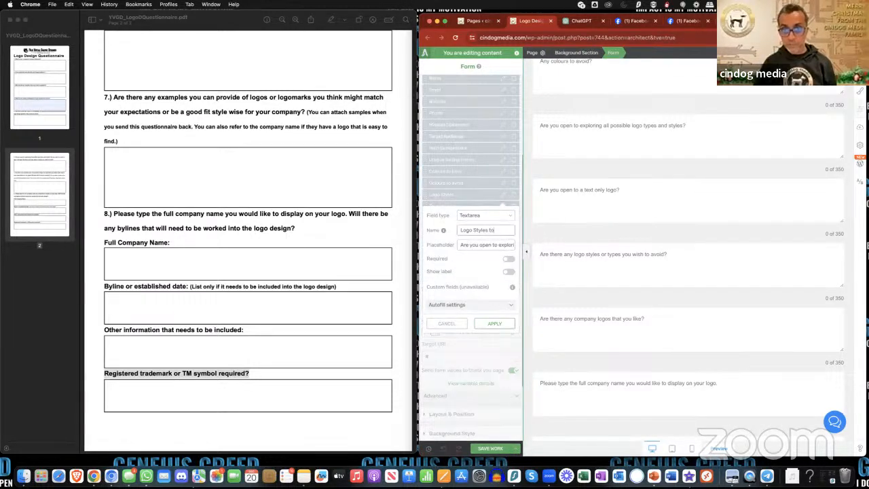
text(to have)
click(503, 326)
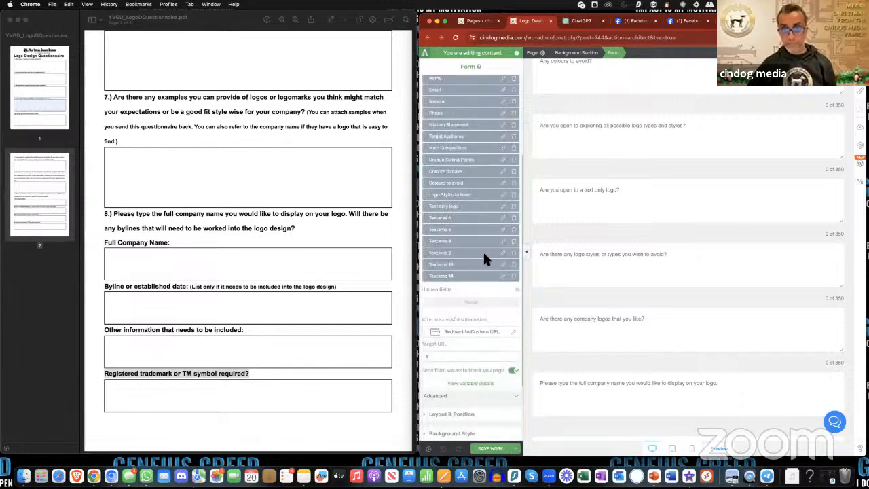
Rename the Text only logo form field to "Logo Styles to avoid" and apply the change
click(504, 208)
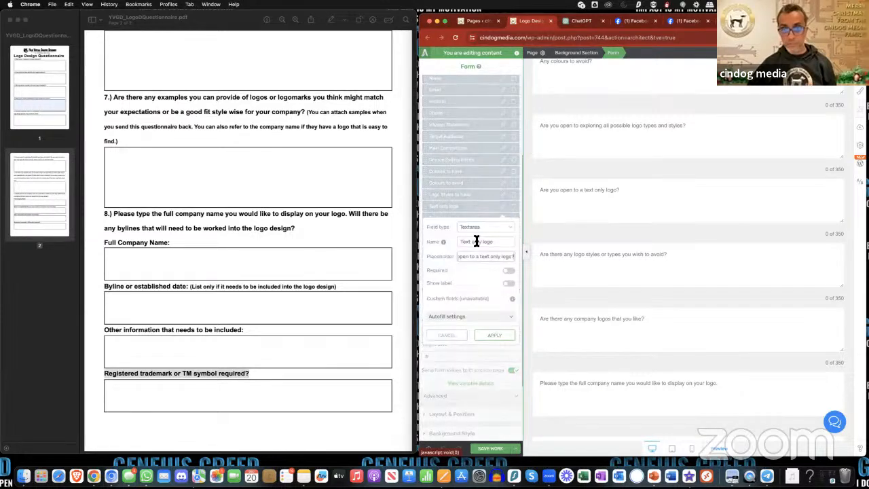
triple_click(480, 241)
text(Logo Styl)
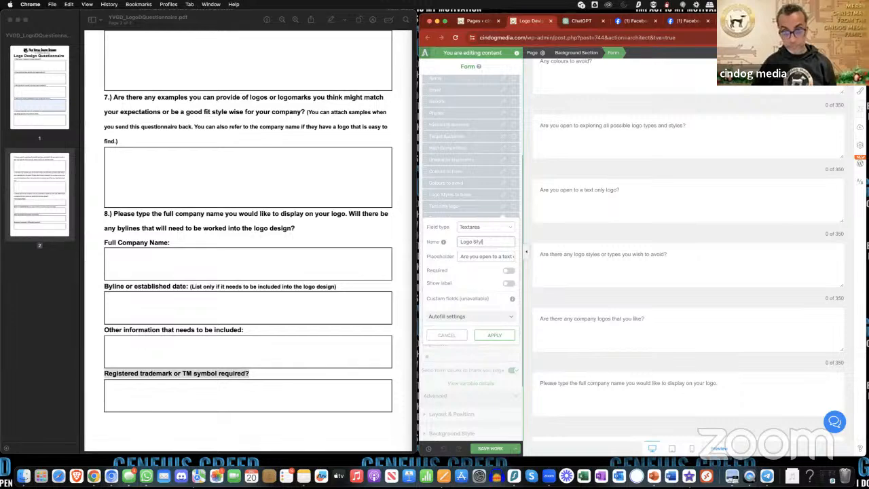
text(es to avoid)
click(495, 335)
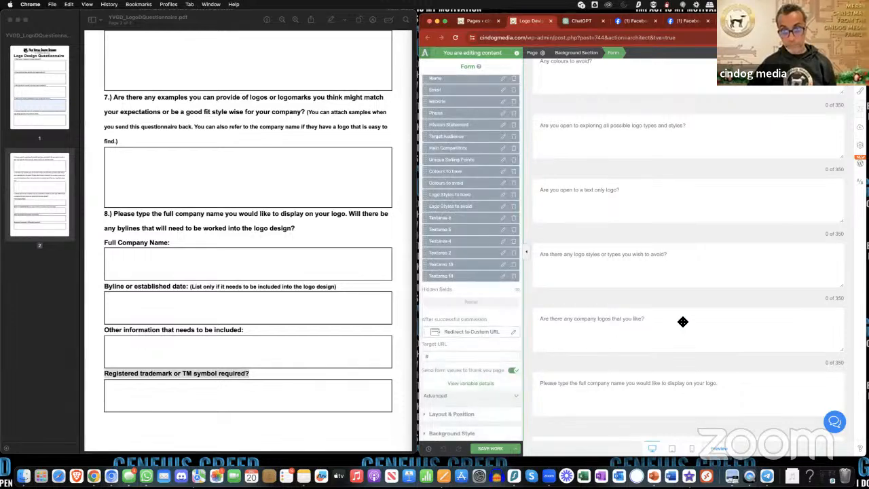
scroll(683, 322, down, 2)
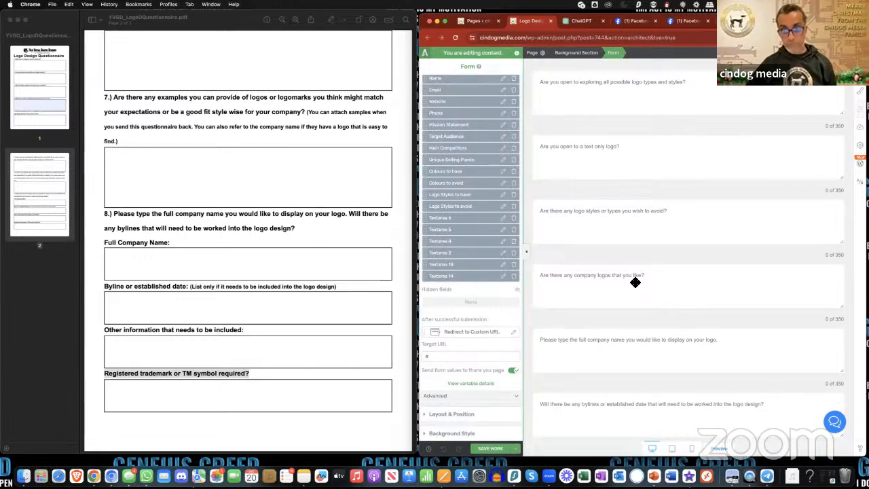
Rename the Textarea 6 form field to "Logos that you like" and apply the change
click(504, 229)
double_click(480, 255)
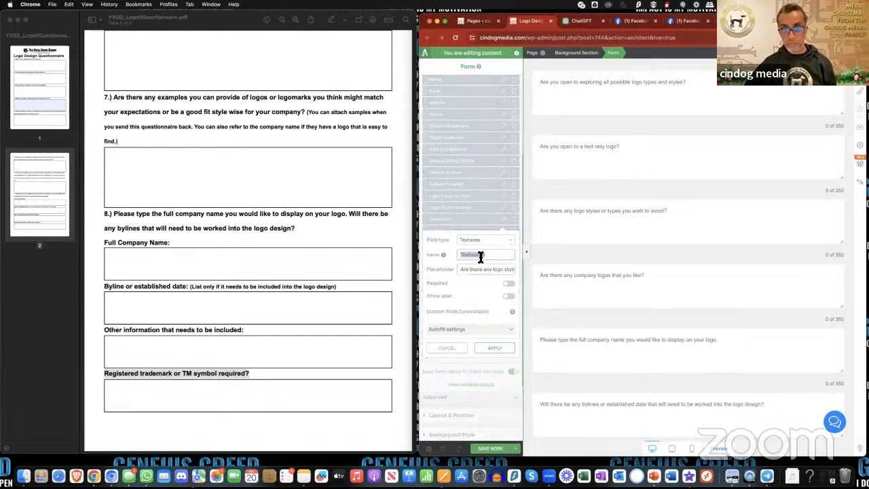
text(Logo's)
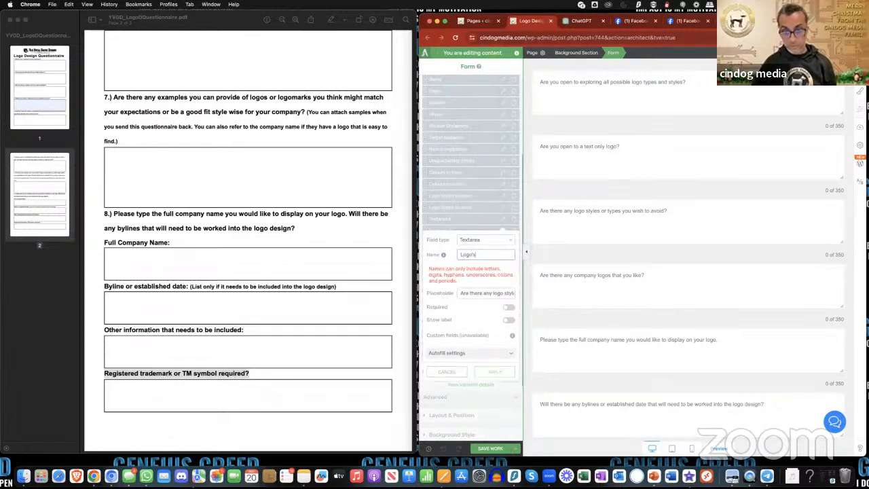
key(BackSpace)
key(BackSpace)
text(s that you like)
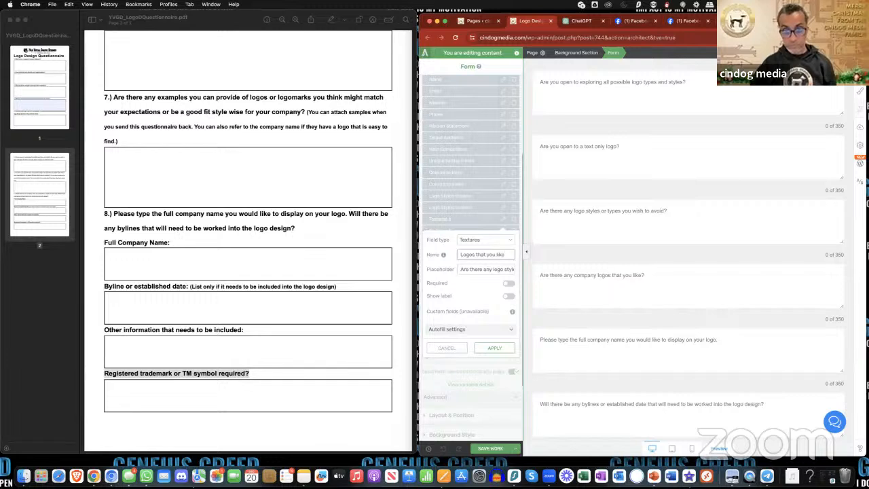
click(495, 349)
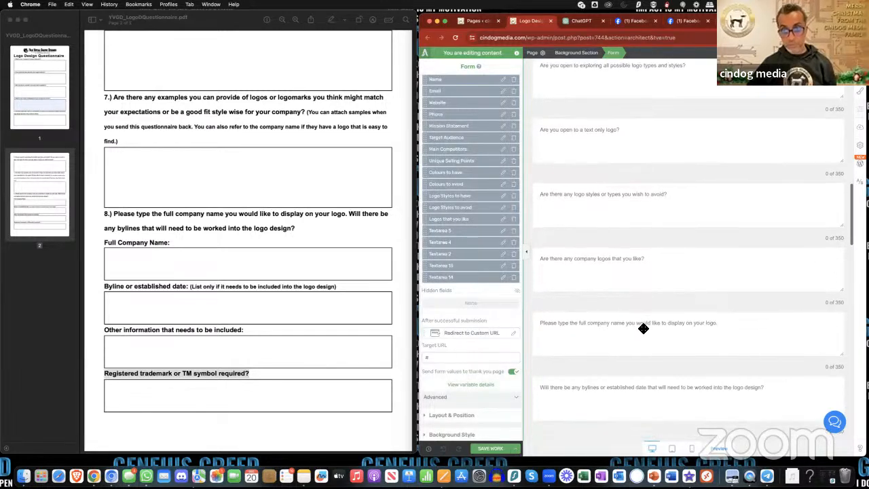
Rename the Textarea 5 form field to "Full Company Name" and apply the change
scroll(643, 329, down, 3)
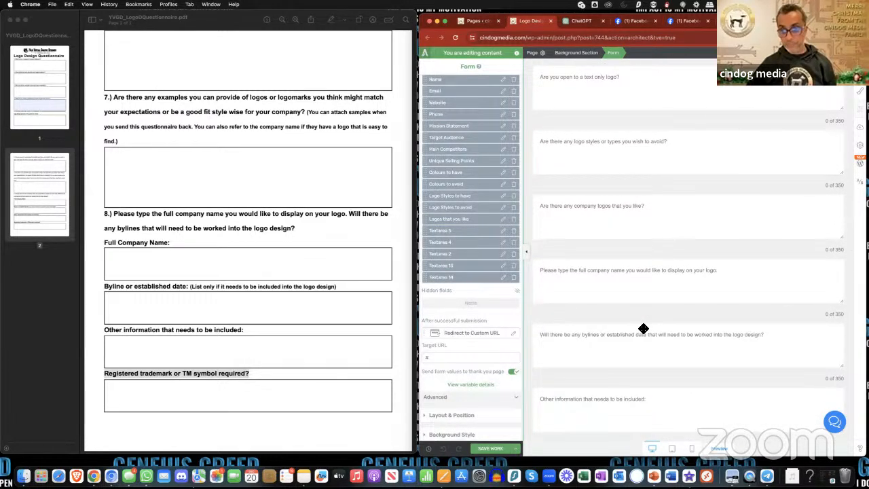
click(505, 233)
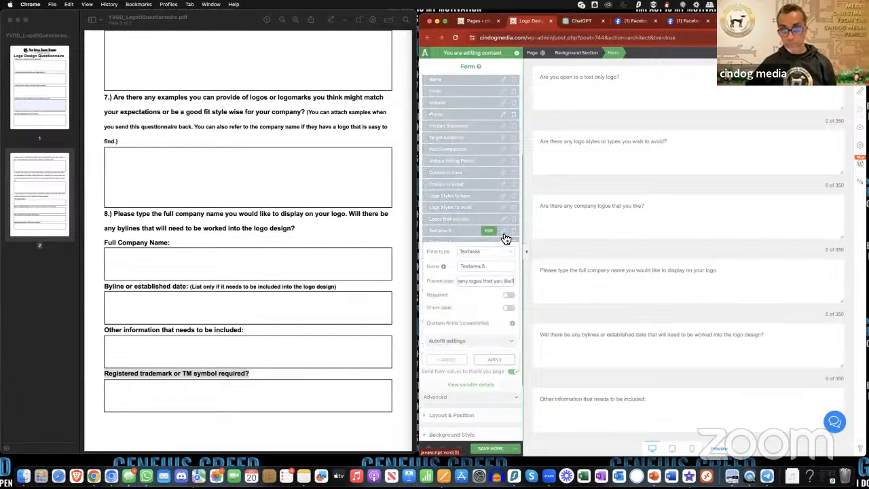
double_click(477, 267)
text(Full Com)
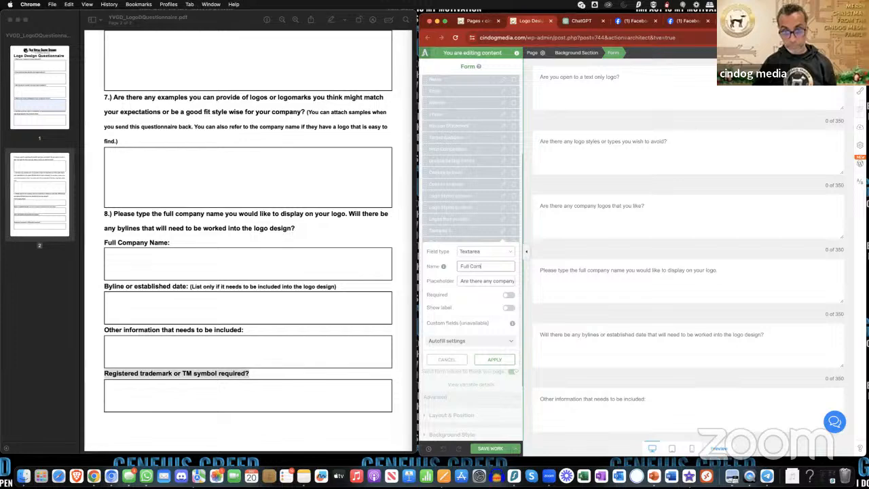
text(pany Name)
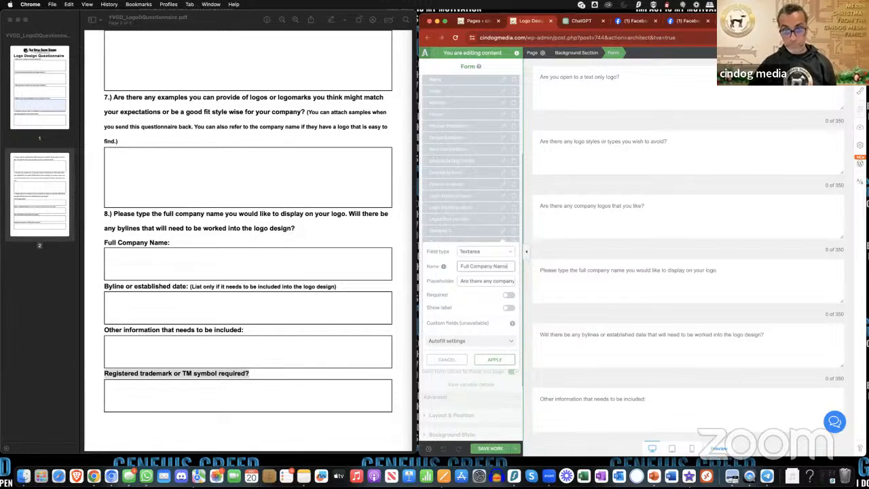
click(494, 360)
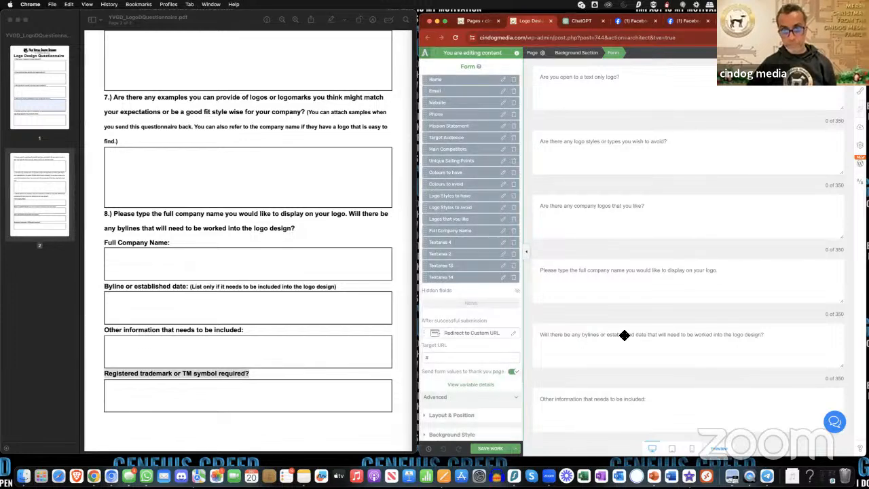
Rename the Textarea 4 form field to "Byline and Established Date" and apply the change
scroll(625, 335, down, 1)
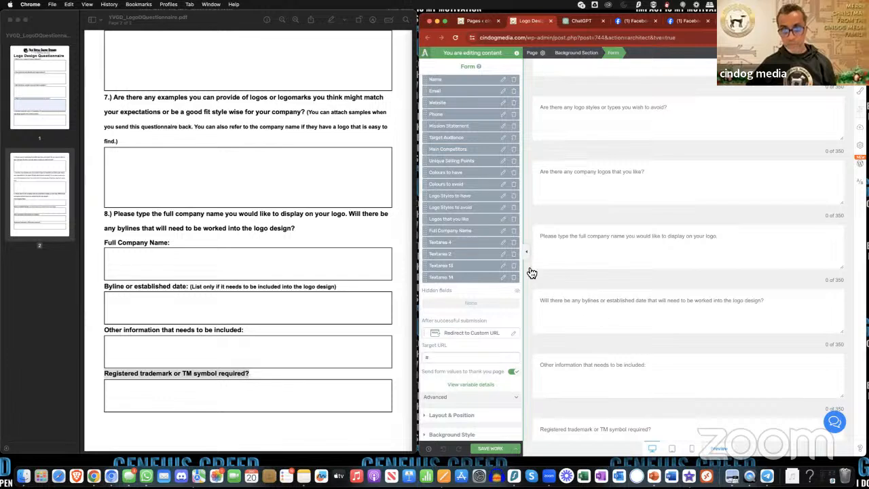
click(504, 252)
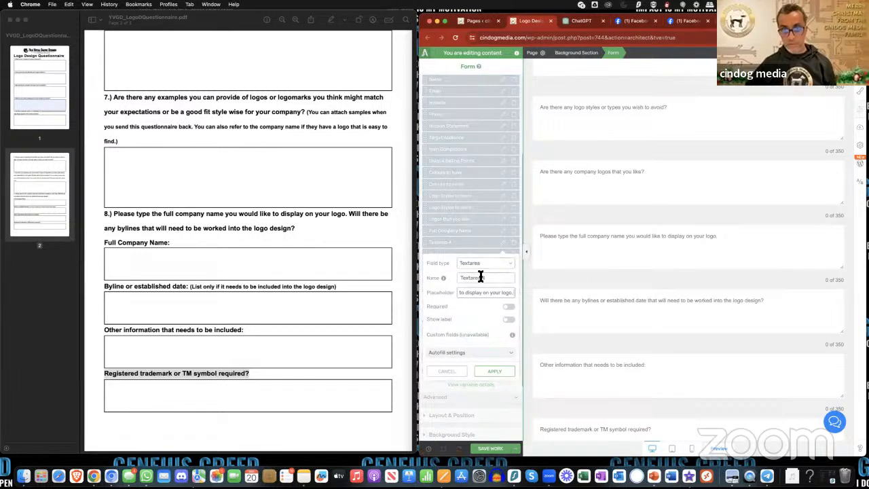
double_click(481, 277)
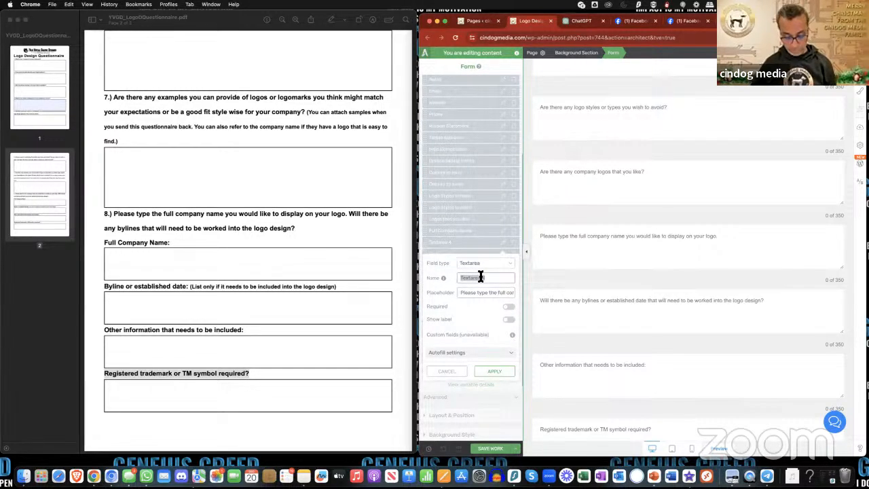
text(Byline and Estab)
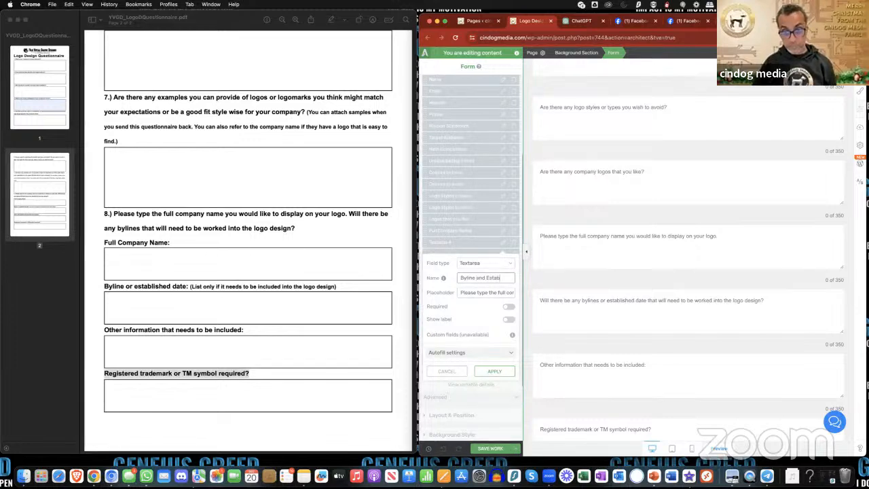
text(lished Date)
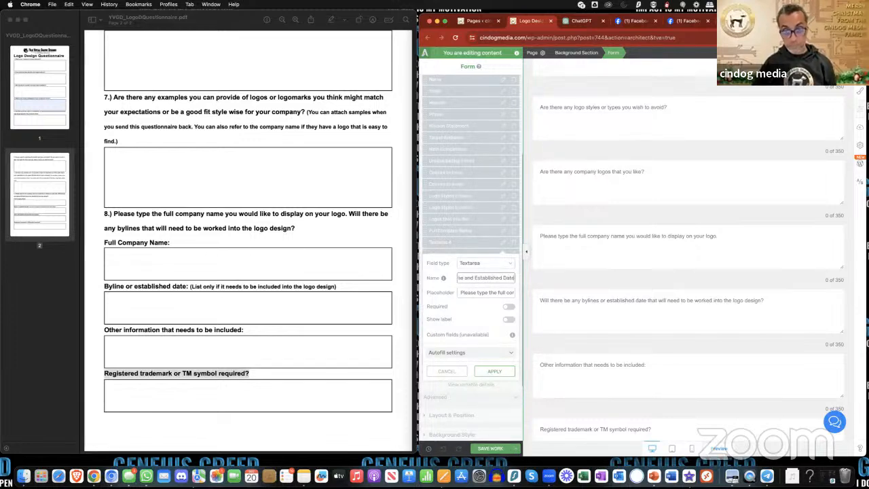
click(507, 374)
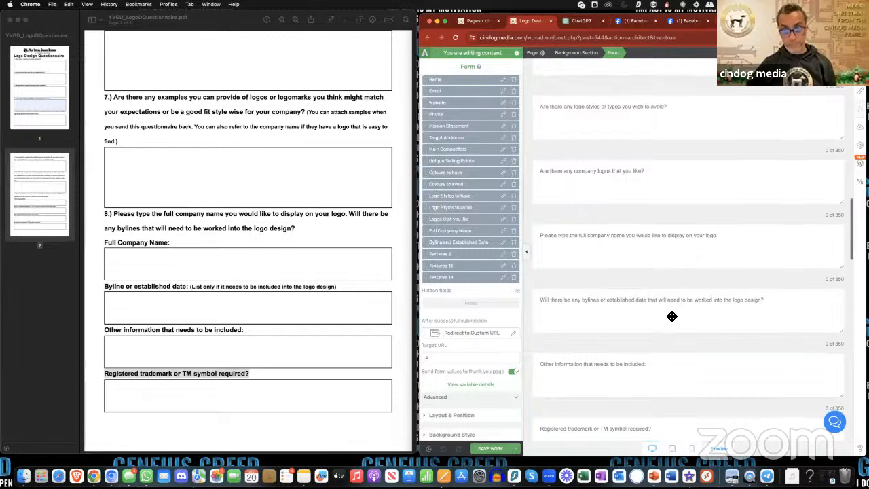
Compare the list of form field names with the order of the questions in the form to check that they match
scroll(671, 316, down, 3)
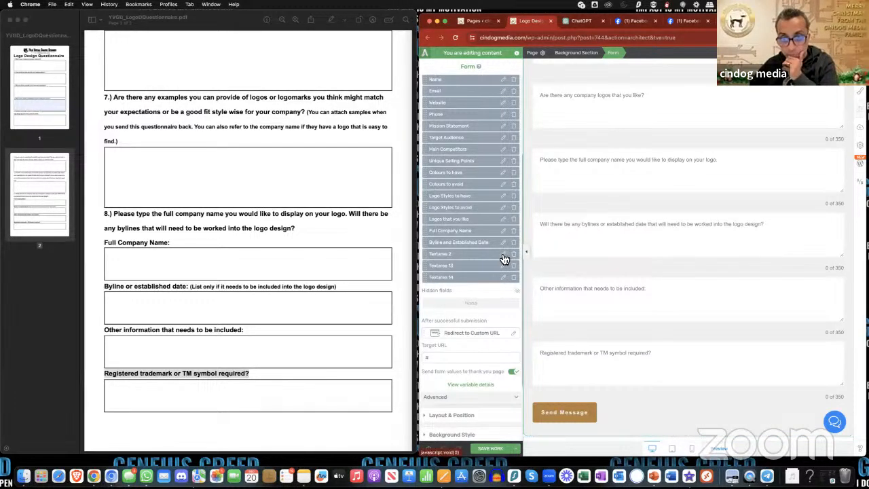
scroll(500, 258, down, 2)
scroll(499, 256, up, 1)
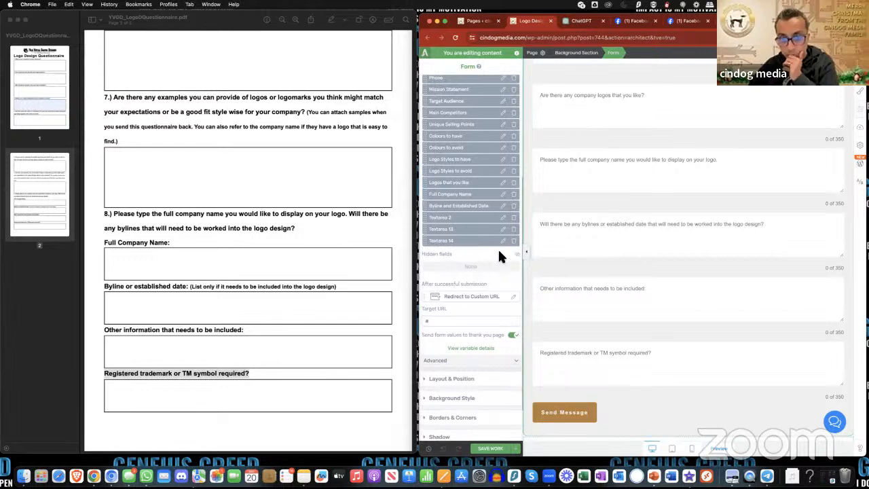
scroll(500, 256, up, 3)
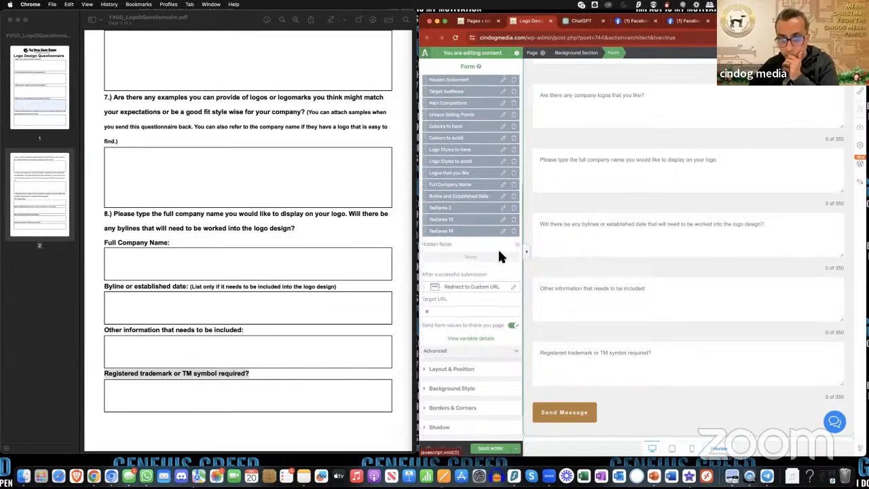
scroll(499, 256, up, 1)
scroll(614, 242, up, 10)
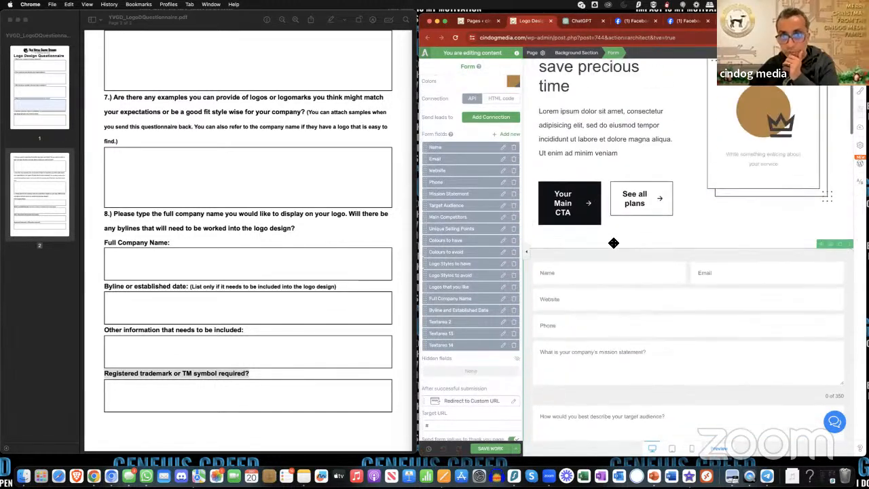
scroll(614, 242, down, 3)
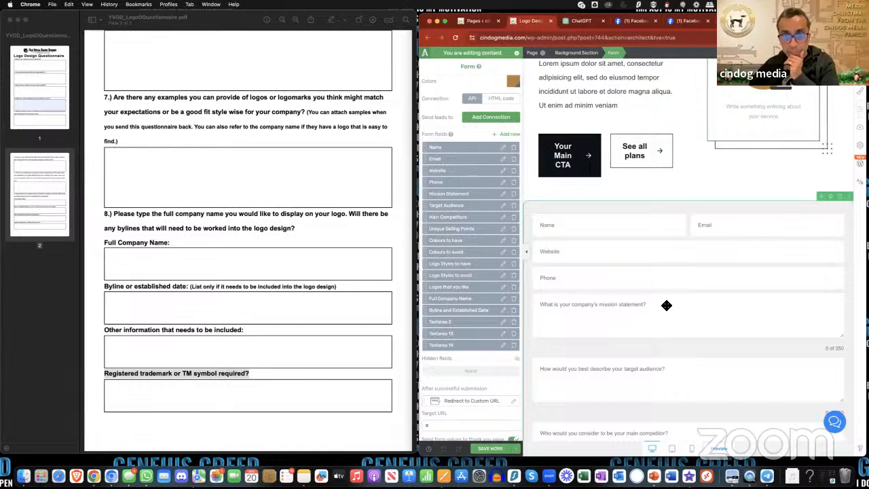
scroll(615, 301, down, 2)
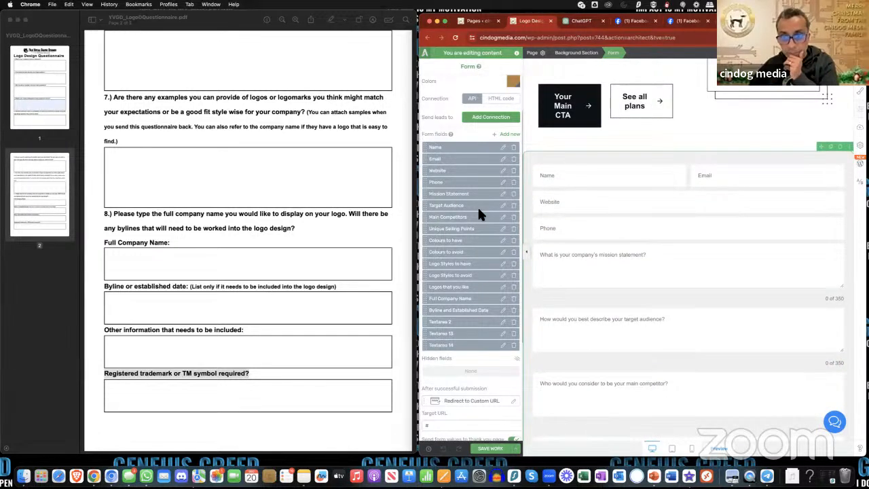
scroll(701, 321, down, 1)
scroll(701, 321, down, 2)
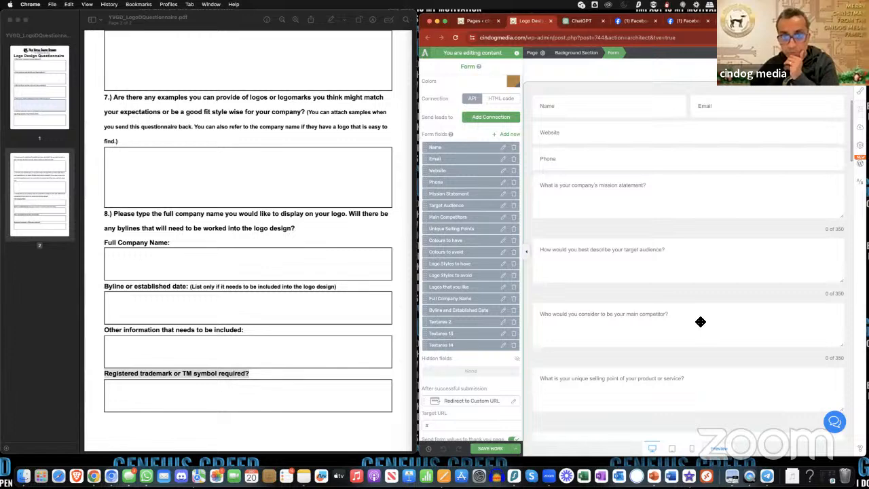
scroll(611, 333, down, 3)
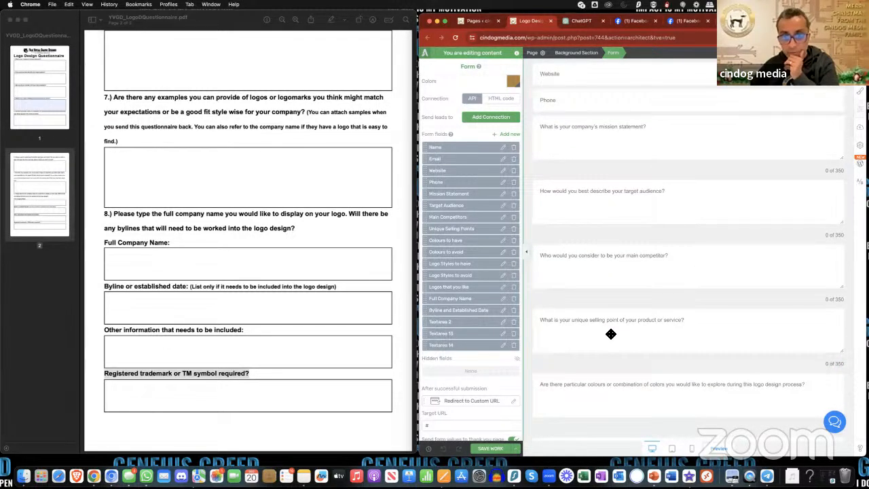
scroll(647, 354, down, 1)
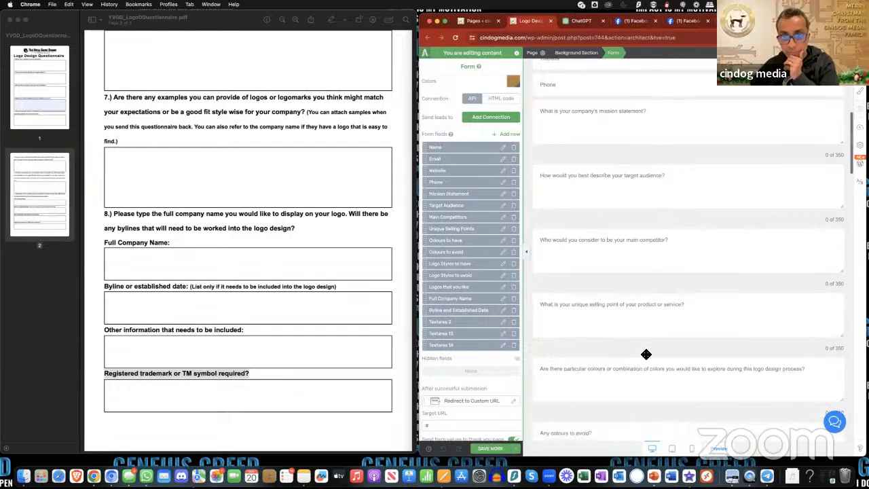
scroll(647, 354, down, 1)
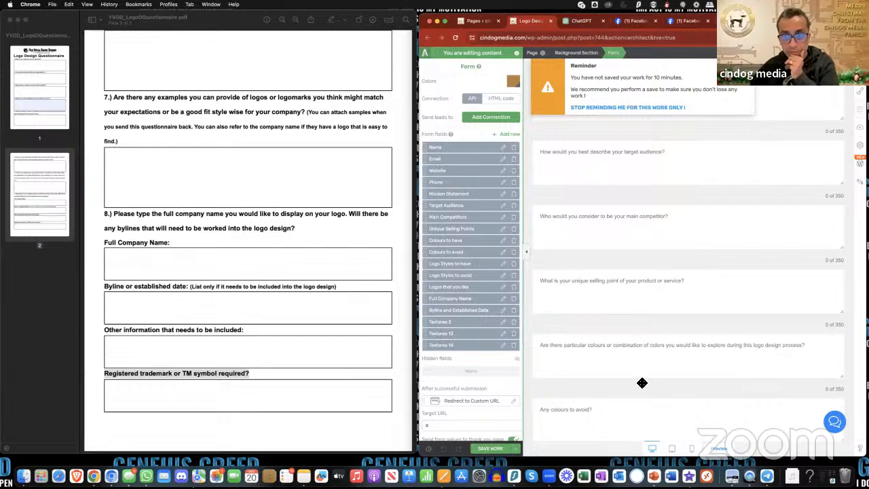
scroll(642, 382, down, 3)
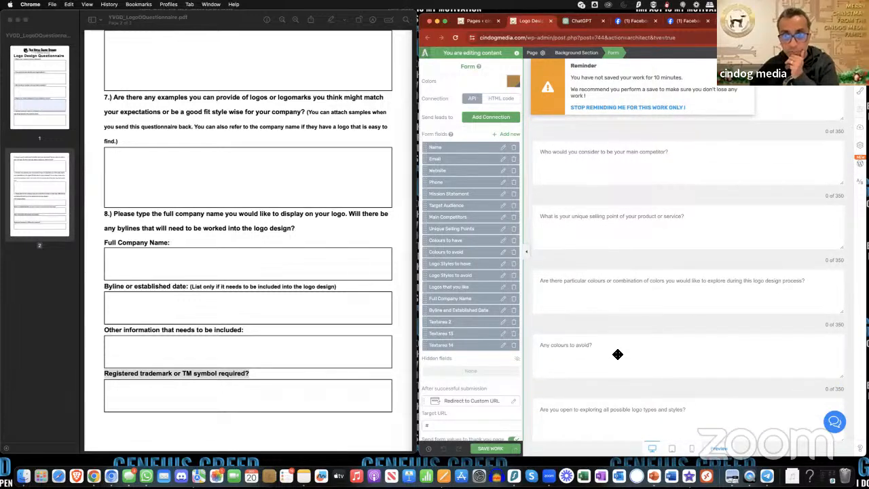
scroll(610, 351, down, 3)
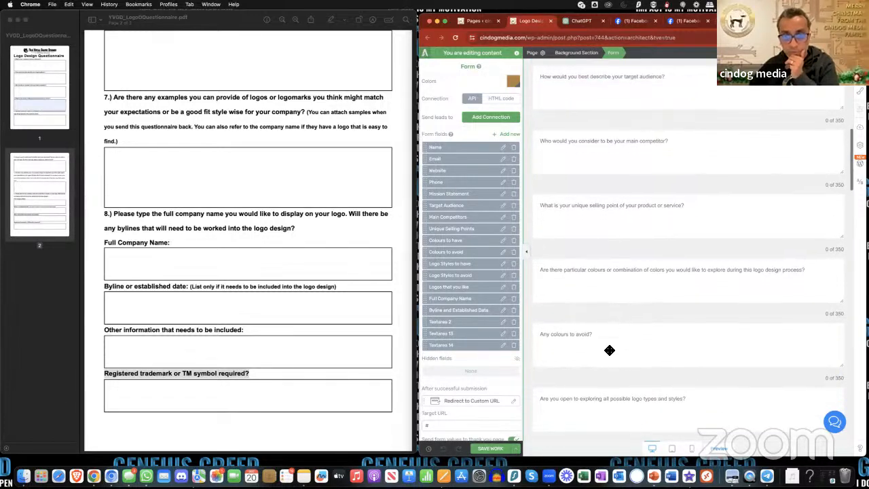
scroll(610, 351, down, 3)
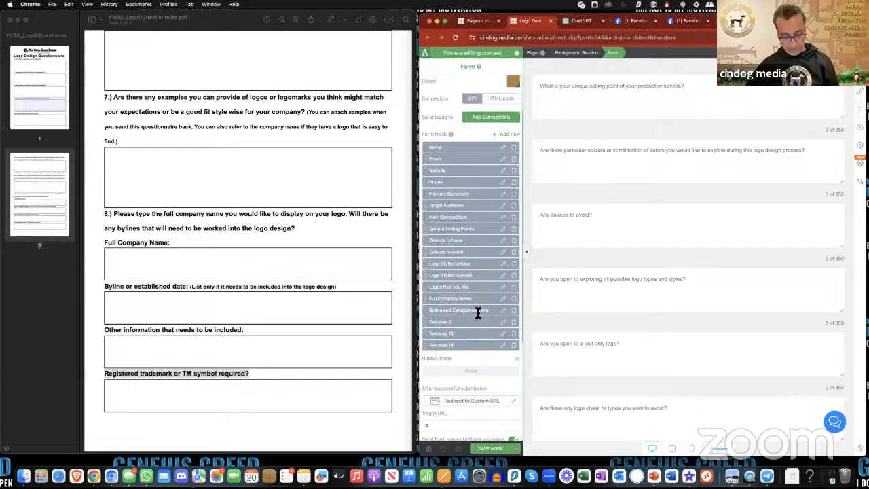
Copy the name of the Byline and Established Date form field, replace it with the temporary name "a" and apply the change
click(504, 310)
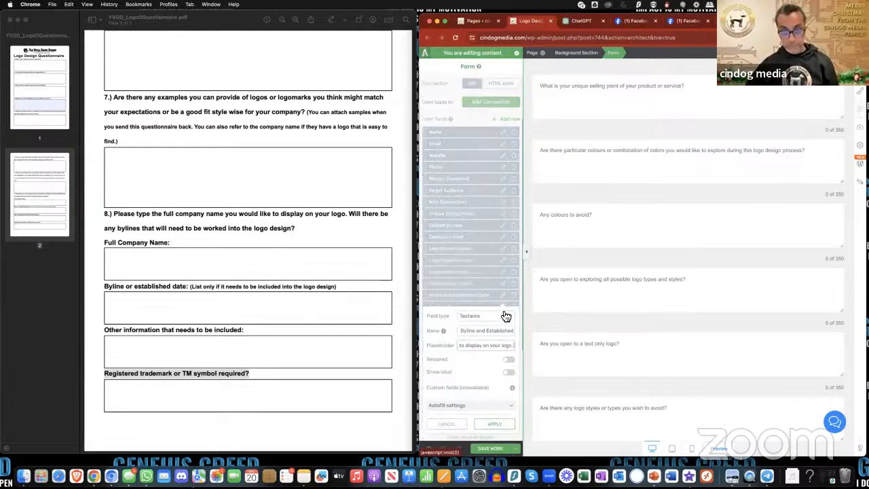
triple_click(486, 326)
key(super+c)
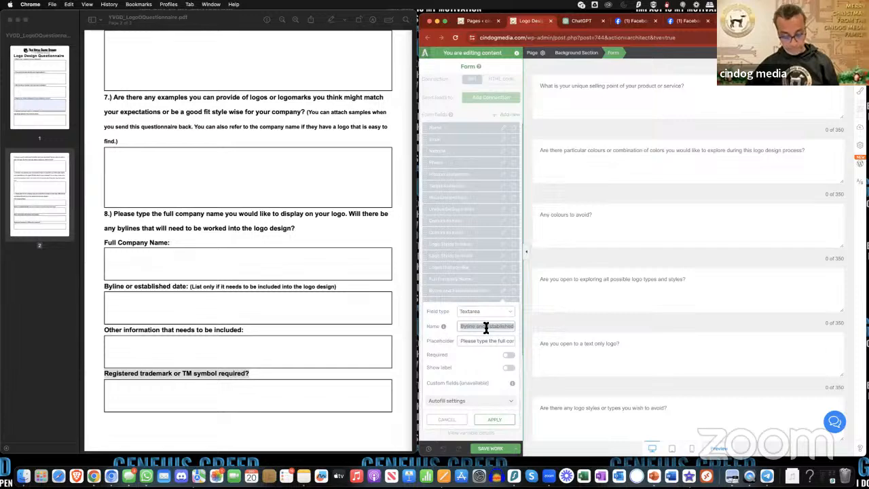
key(BackSpace)
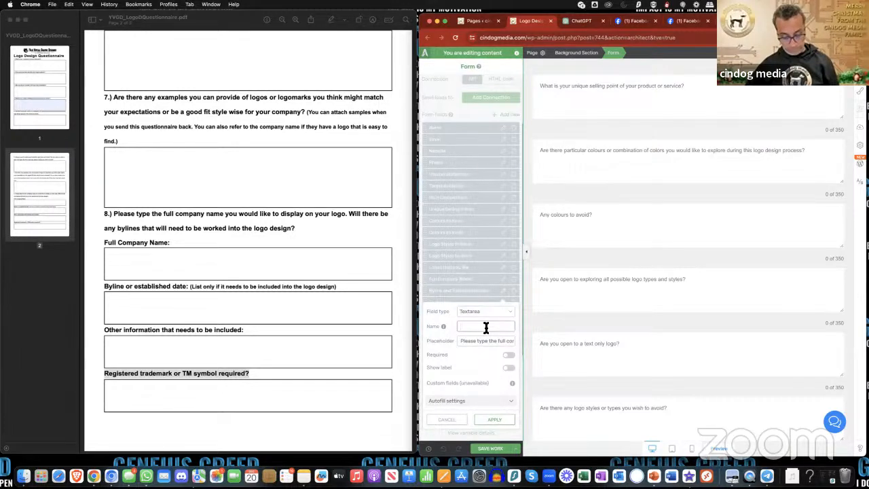
text(')
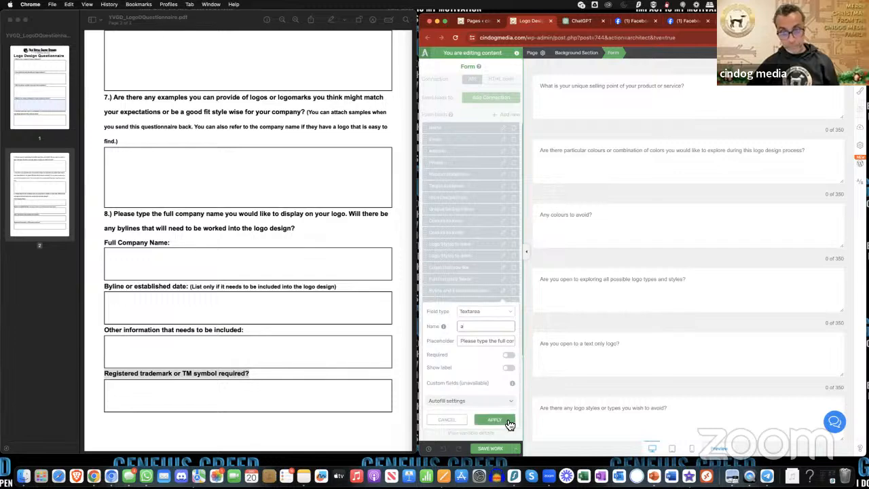
click(496, 431)
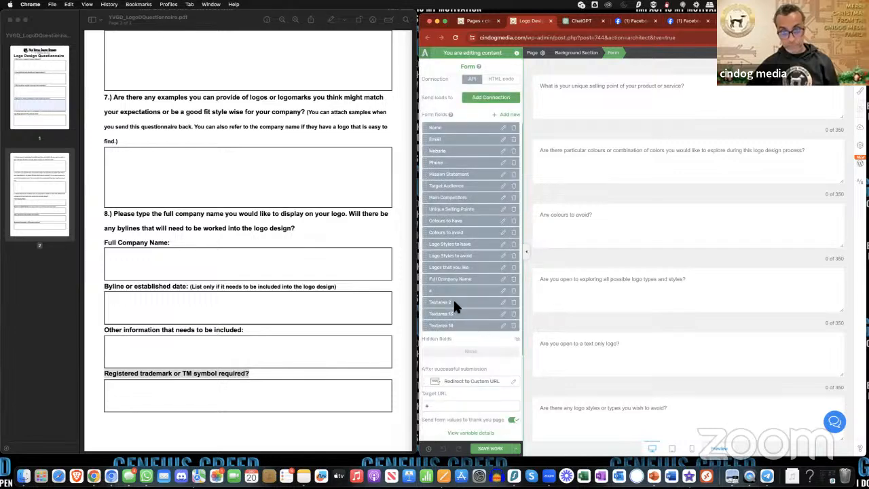
Rename the Textarea 2 form field to "Byline and Established Date" using the copied name and apply the change
click(503, 304)
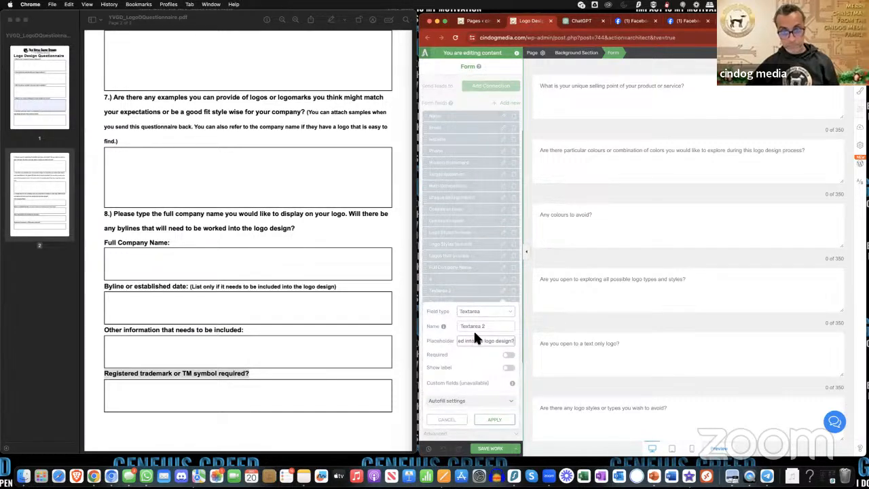
triple_click(478, 331)
key(super+v)
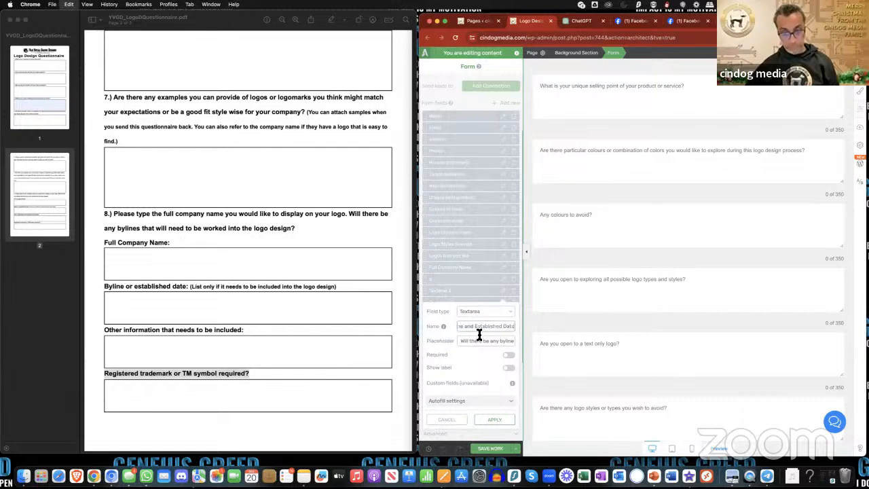
click(493, 420)
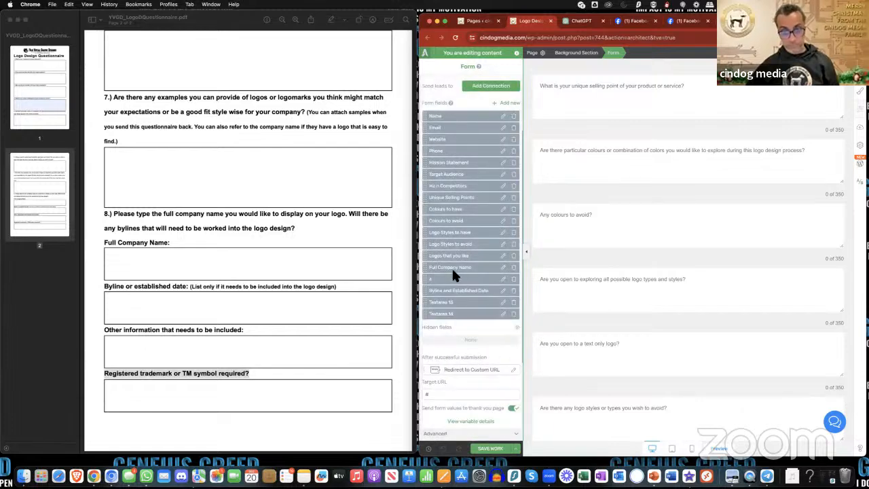
Copy the name of the Full Company Name form field, replace it with the temporary name "b" and apply the change
click(503, 277)
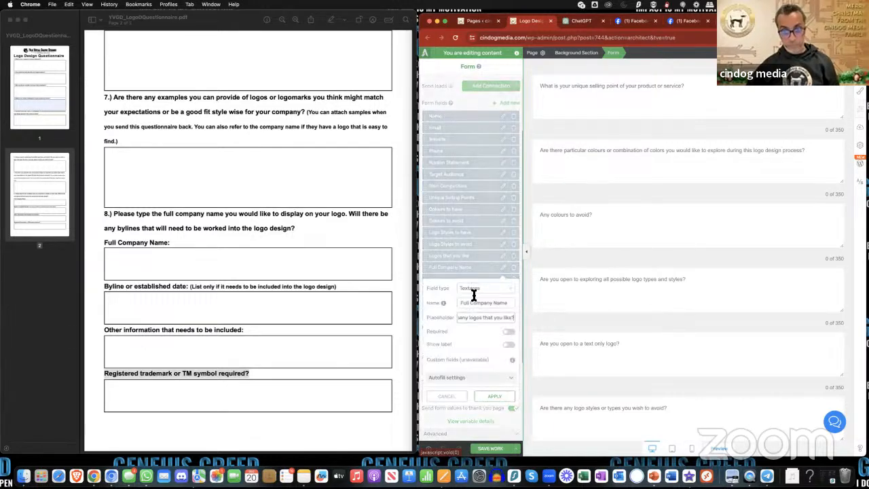
triple_click(478, 303)
key(super+c)
key(BackSpace)
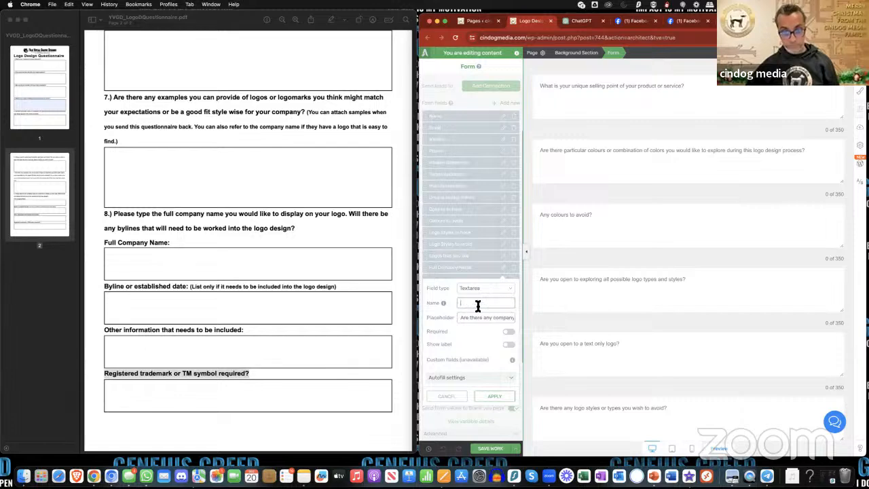
text(b)
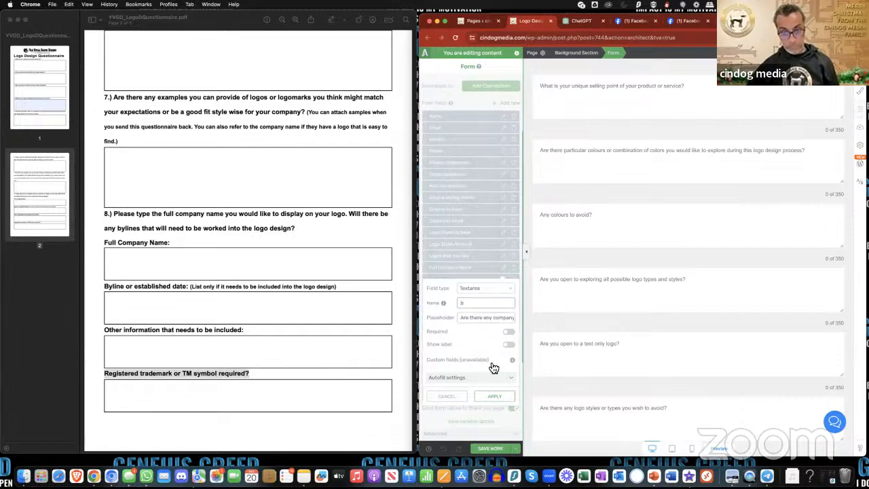
click(493, 396)
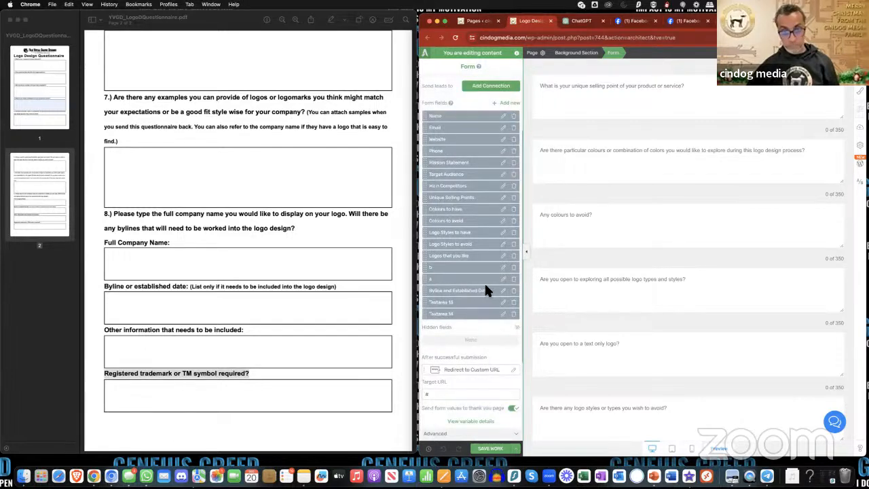
Rename the form field "a" to "Full Company Name" using the copied name and apply the change
click(504, 281)
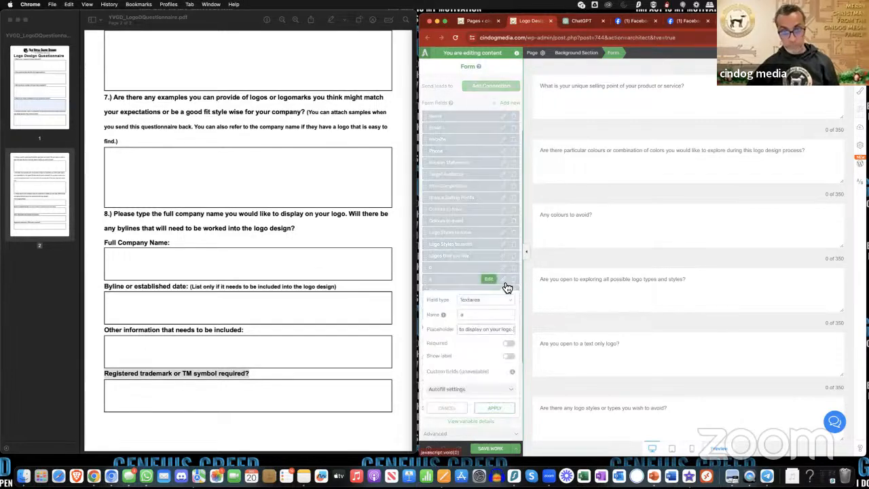
double_click(480, 316)
key(super+v)
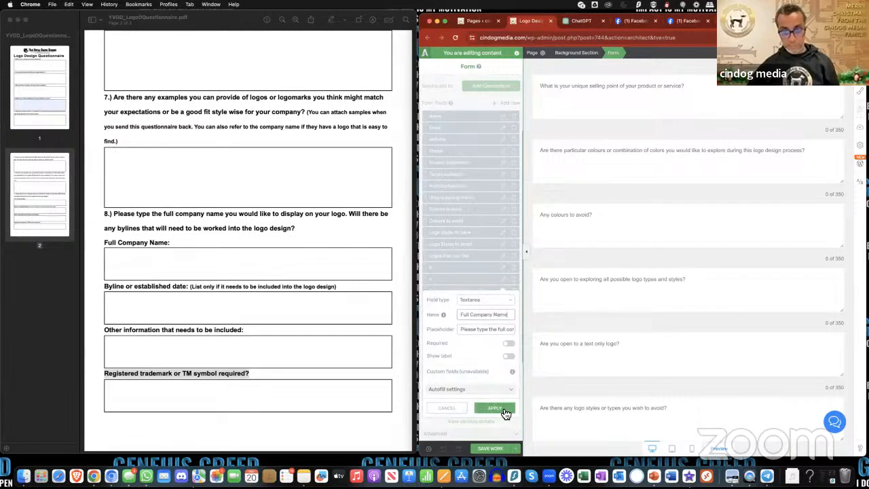
click(504, 410)
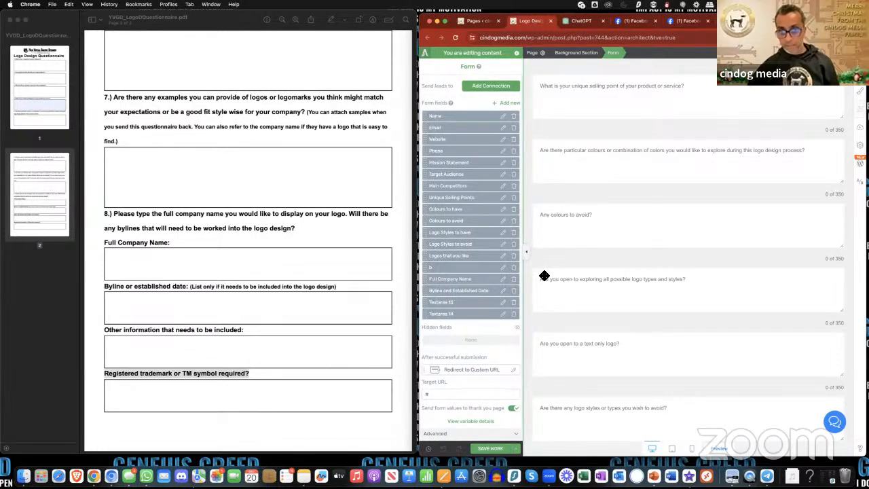
Copy the name of the Logos that you like form field, replace it with the temporary name "c" and apply the change
scroll(571, 280, up, 2)
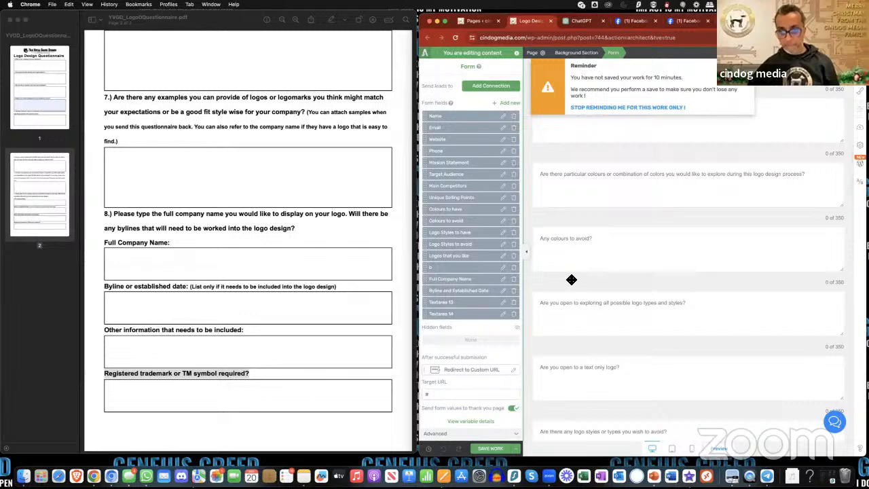
scroll(572, 280, down, 1)
scroll(571, 280, down, 1)
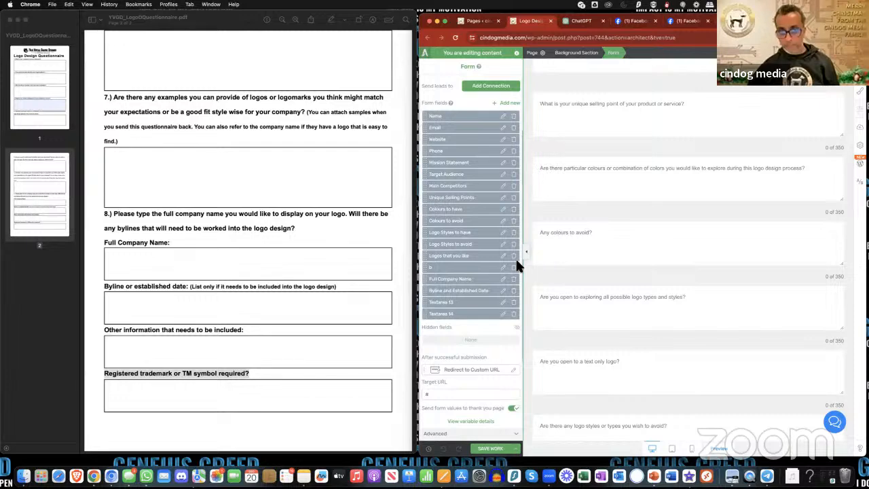
scroll(565, 306, down, 3)
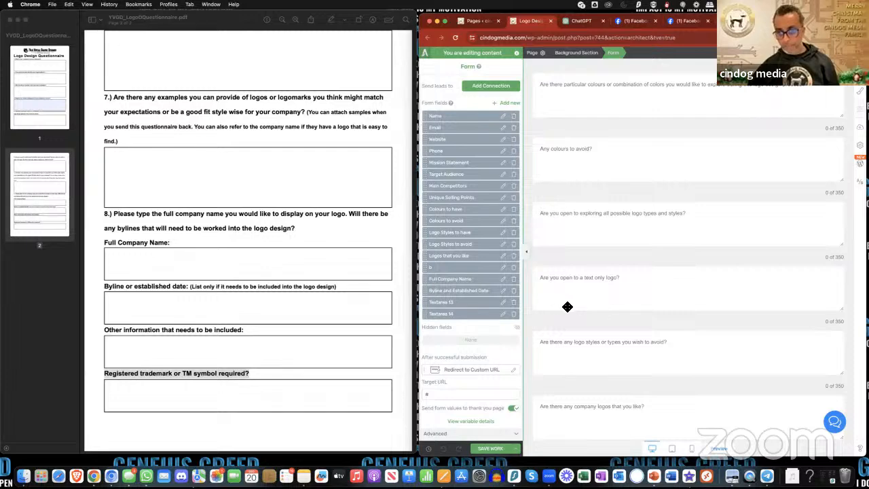
scroll(567, 307, down, 1)
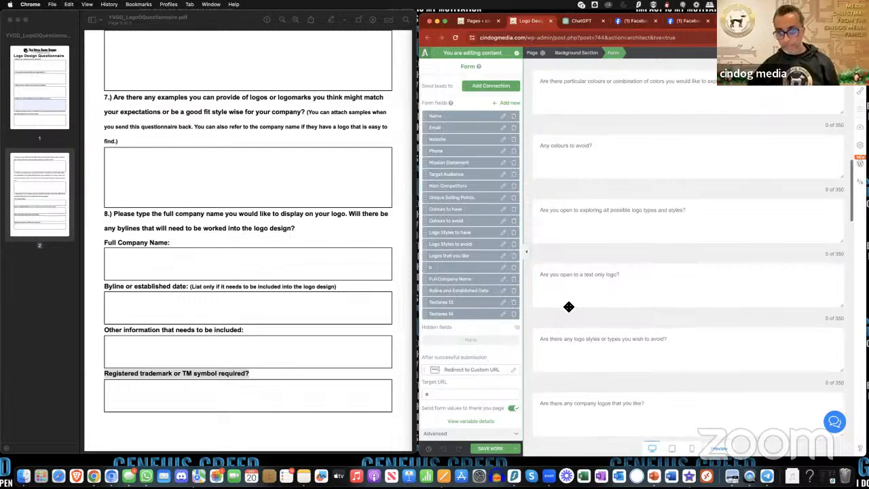
click(503, 256)
click(489, 291)
key(super+a)
key(super+c)
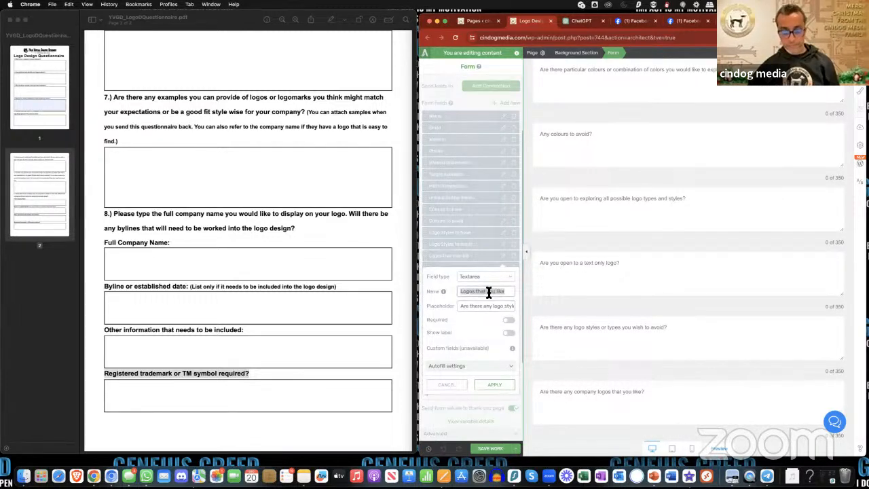
key(BackSpace)
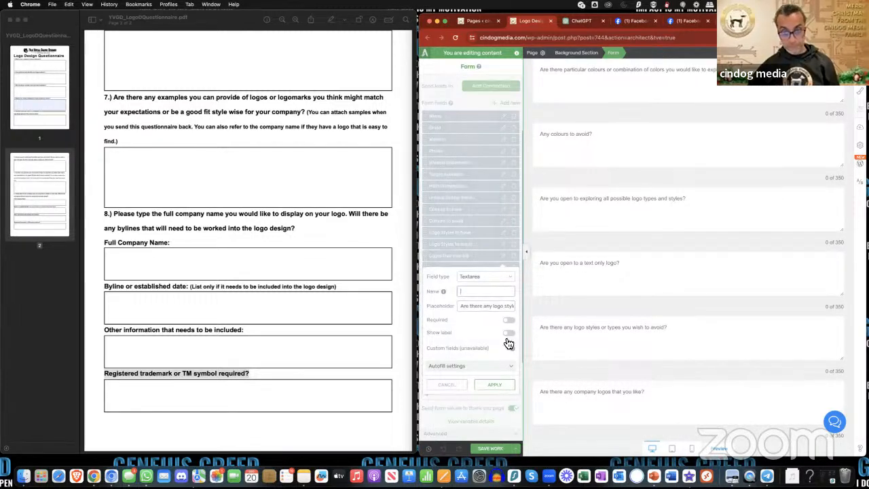
text(c)
click(497, 384)
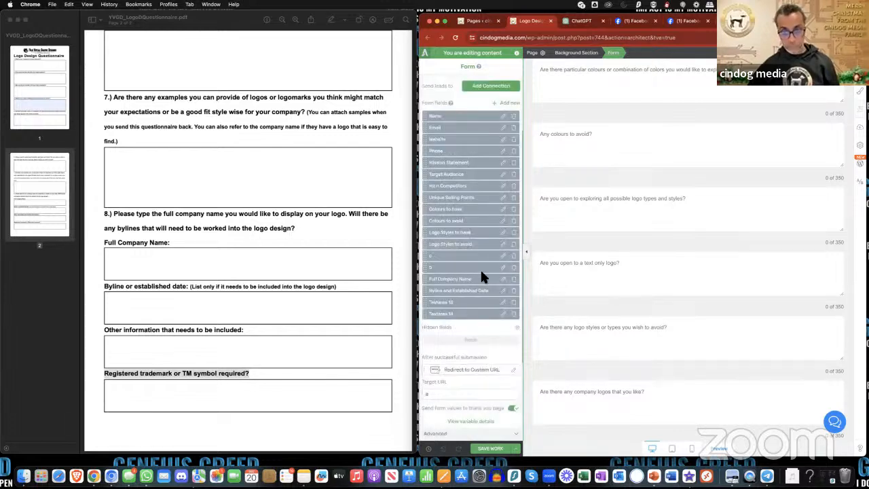
Rename the form field "b" to "Logos that you like" using the copied name and apply the change
click(503, 269)
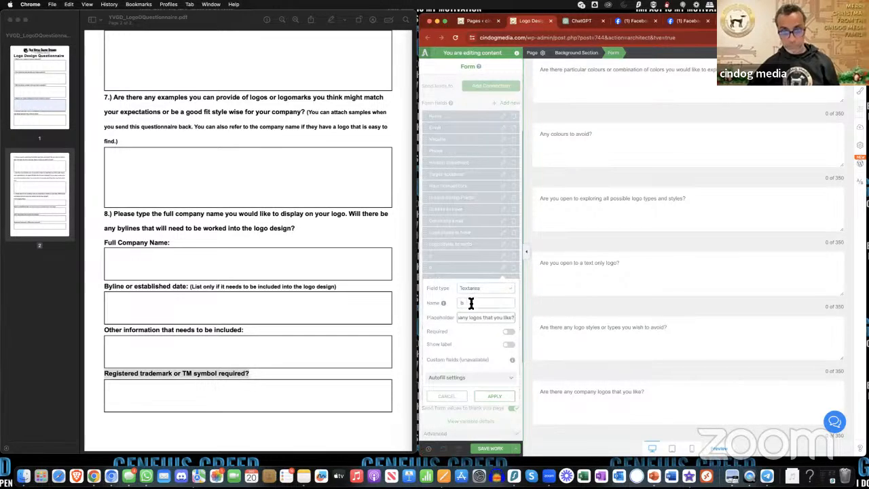
key(super+v)
click(505, 400)
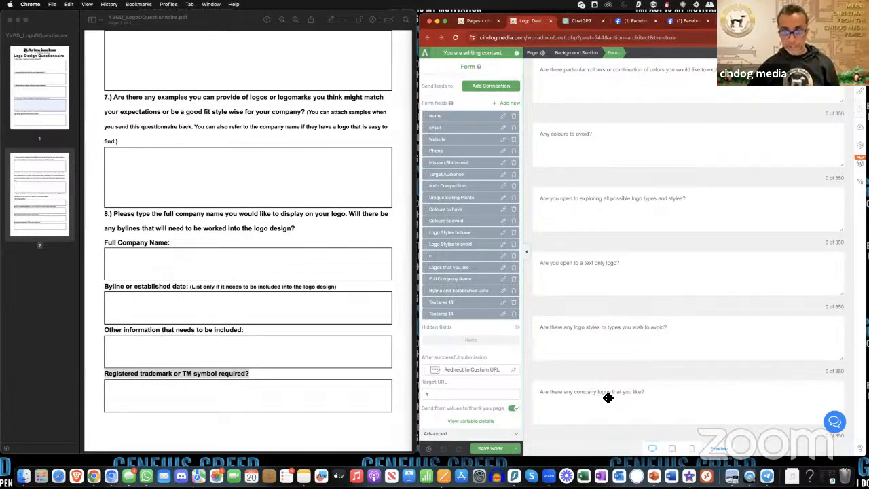
Copy the name of the Logo Styles to avoid form field, replace it with the temporary name "d" and apply the change
click(503, 244)
double_click(480, 281)
key(ctrl+a)
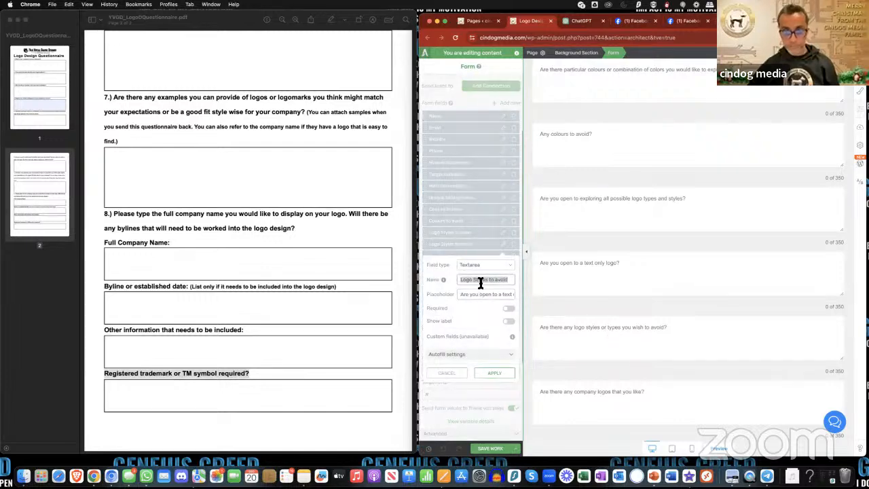
key(BackSpace)
text(L)
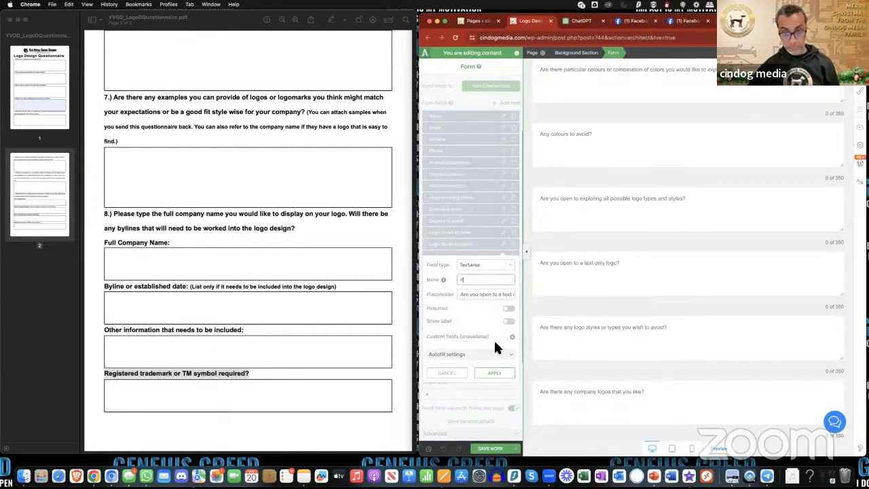
click(506, 374)
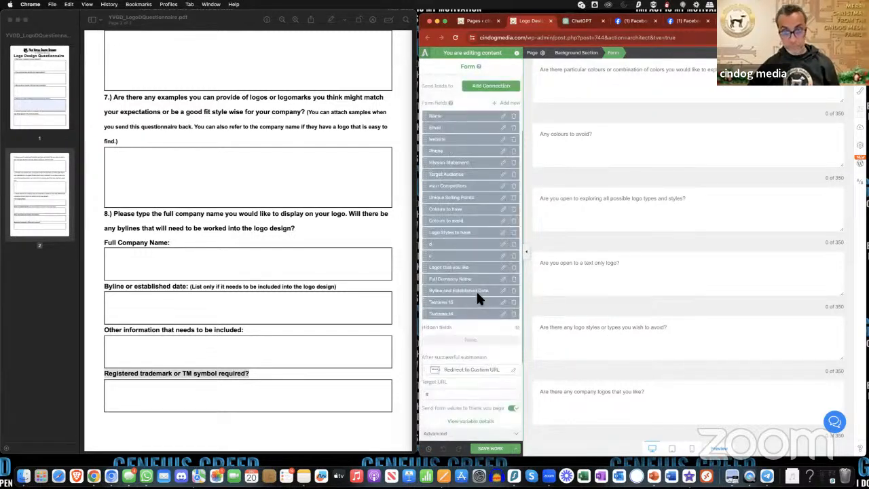
Rename the form field "c" to "Logo Styles to avoid" and the form field "d" to "Text only logo"
click(504, 266)
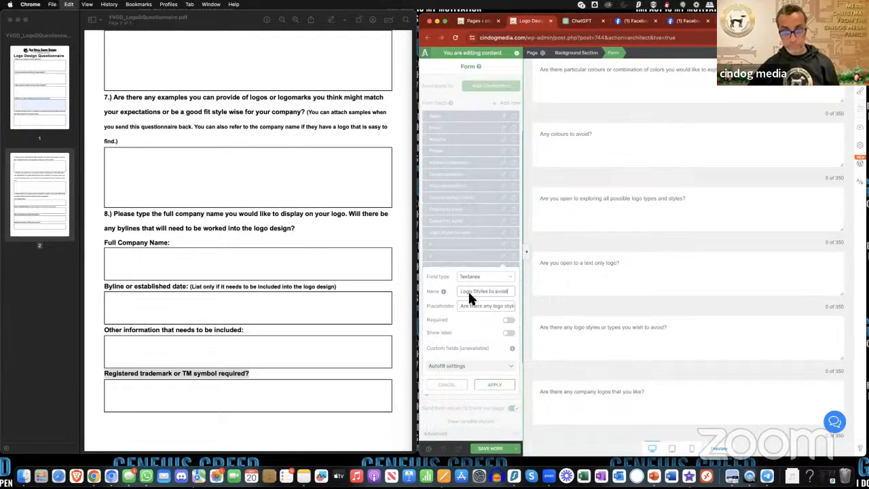
click(496, 385)
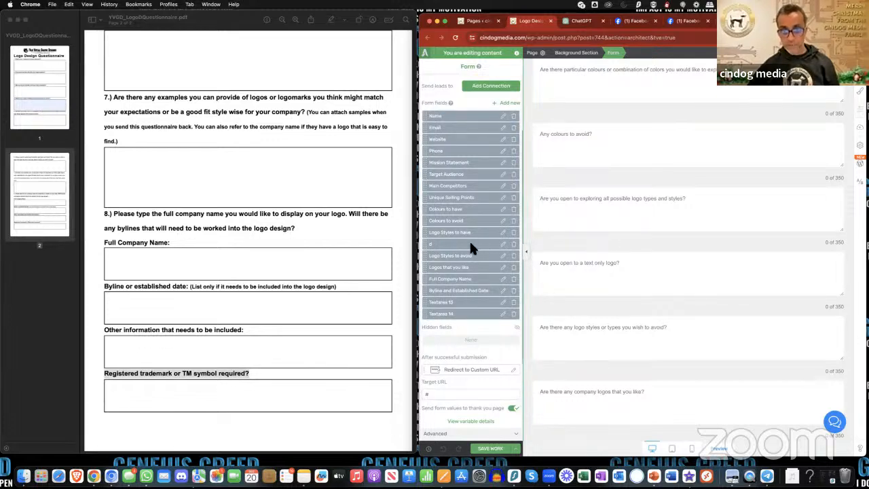
click(508, 246)
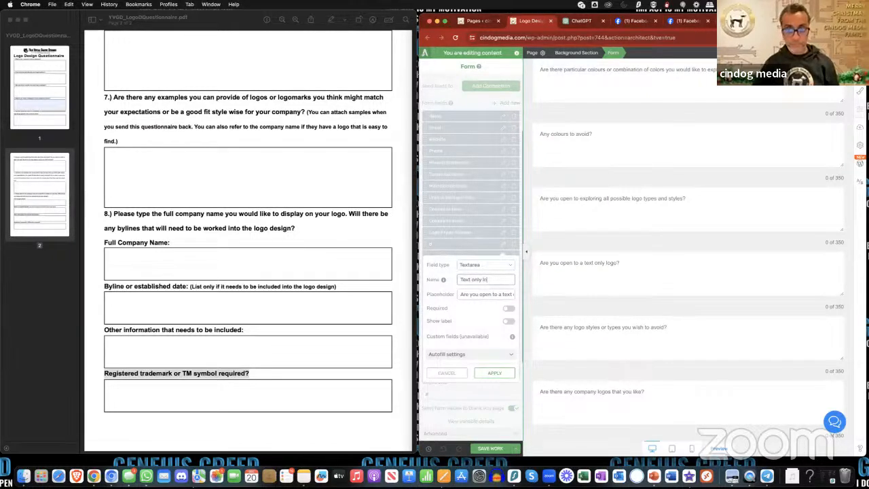
click(499, 373)
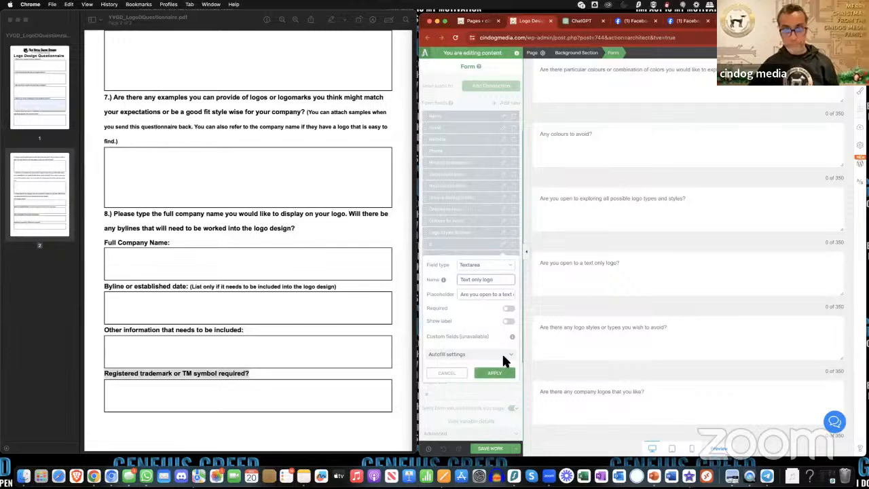
Rename the Textarea 13 form field to "Other information" and apply the change
scroll(478, 283, down, 1)
scroll(602, 301, down, 10)
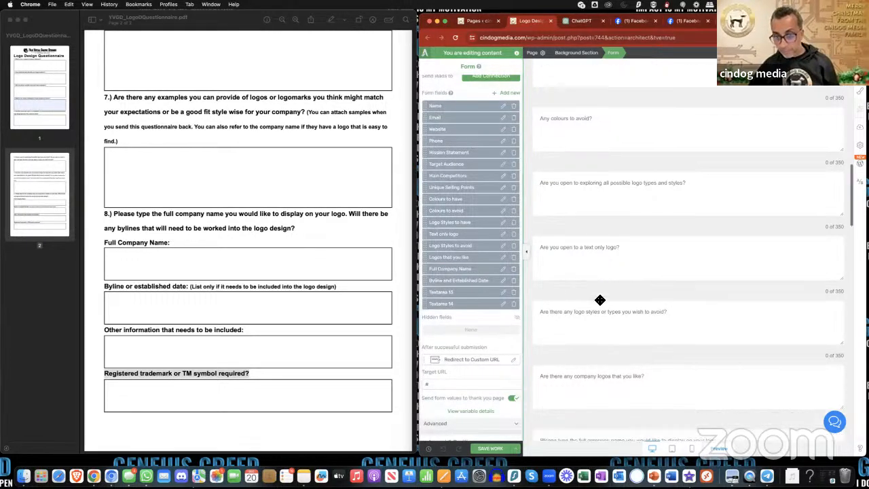
scroll(597, 299, up, 5)
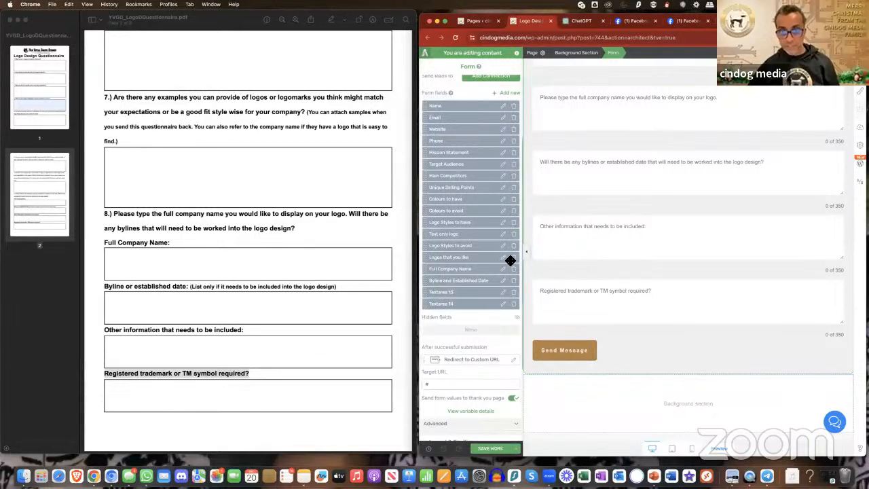
click(506, 295)
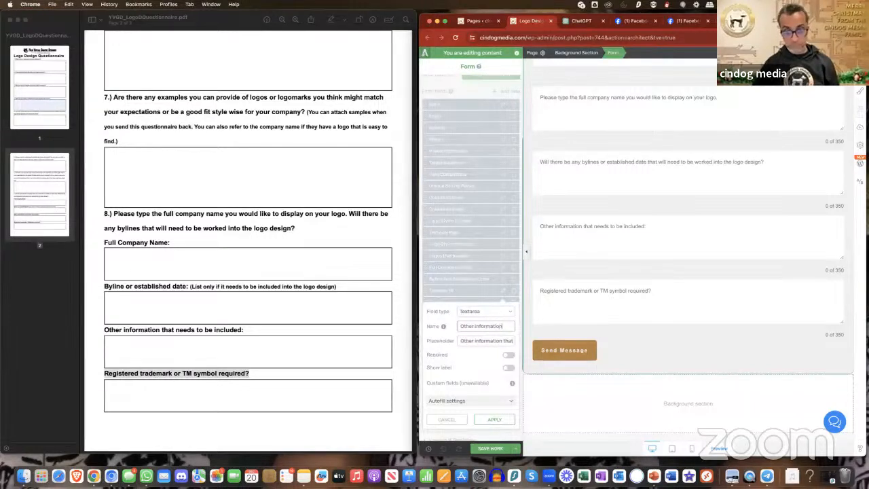
click(498, 418)
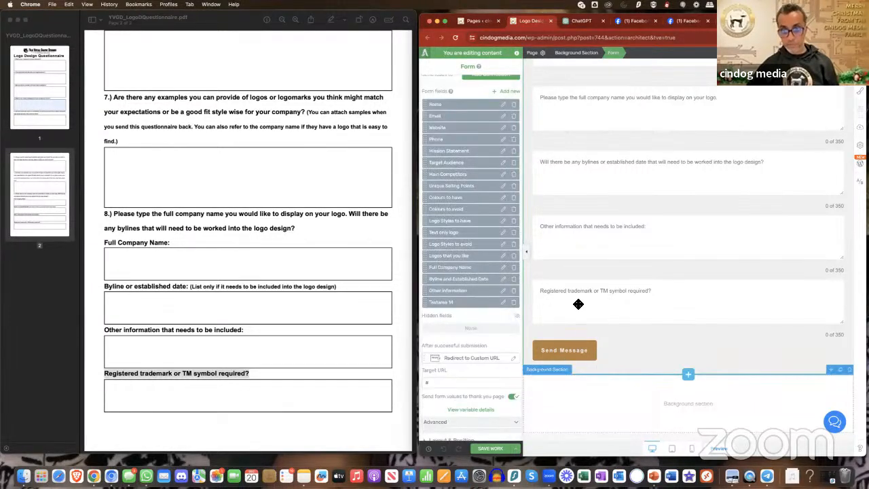
Rename the Textarea 14 form field to "Trademark", apply the change and save the page
click(504, 303)
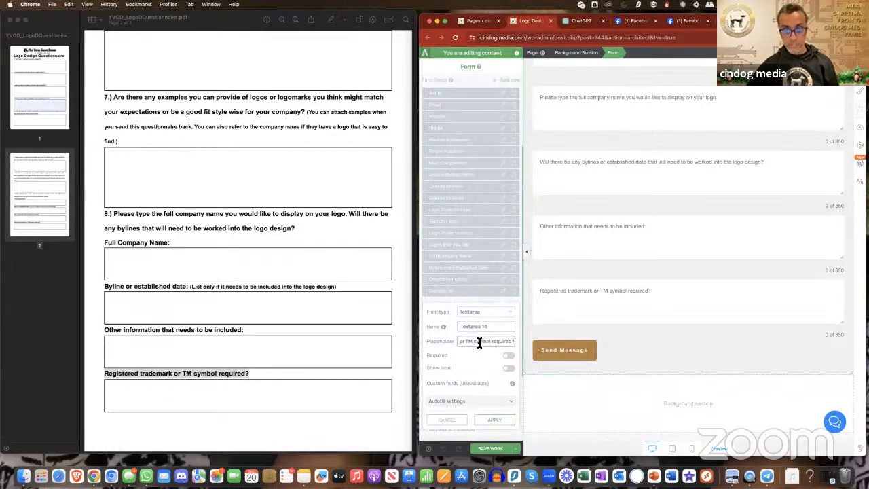
triple_click(480, 329)
text(Trademark)
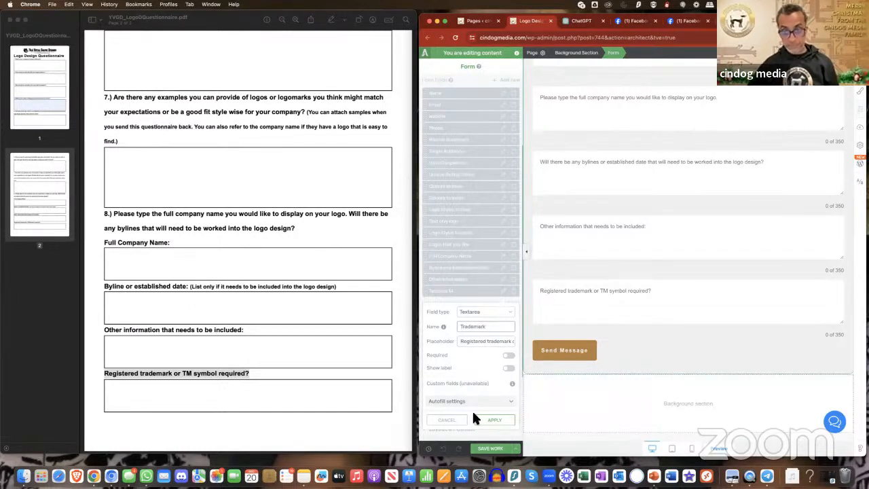
click(497, 422)
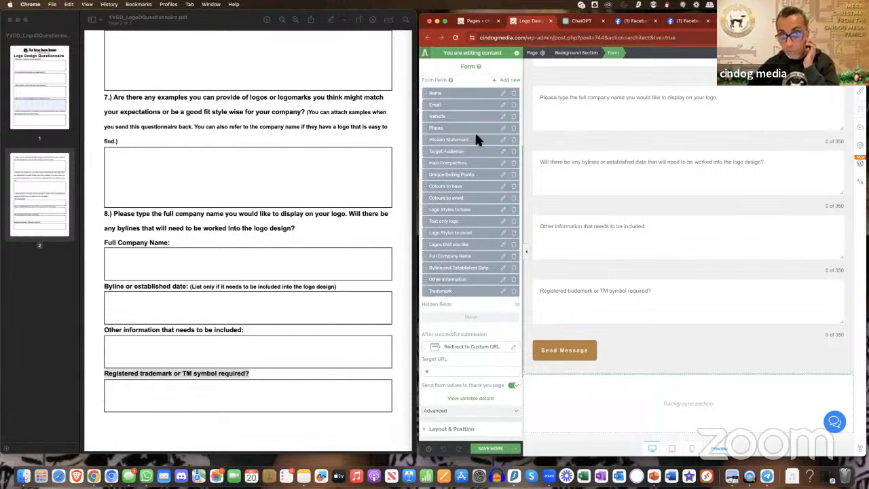
scroll(471, 160, down, 3)
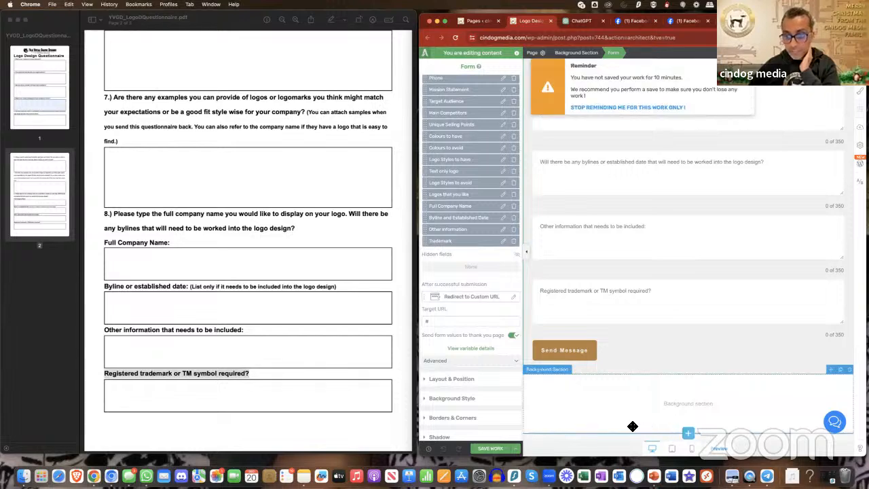
click(501, 450)
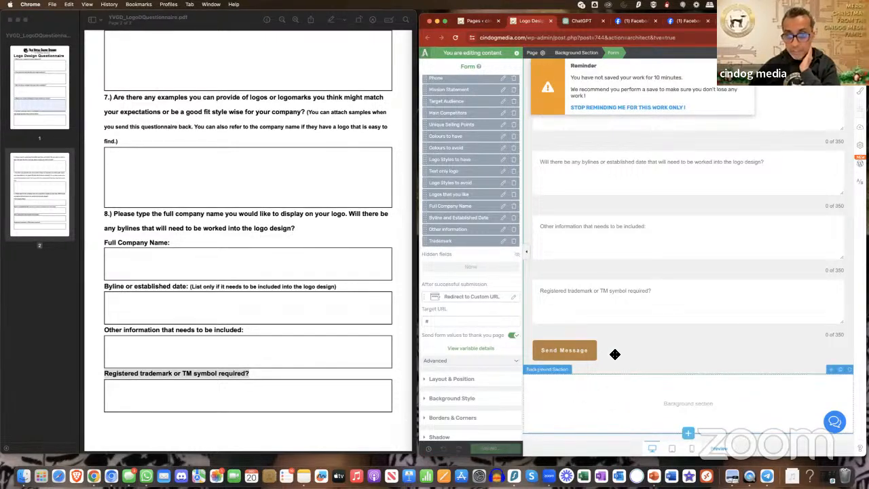
scroll(592, 270, down, 1)
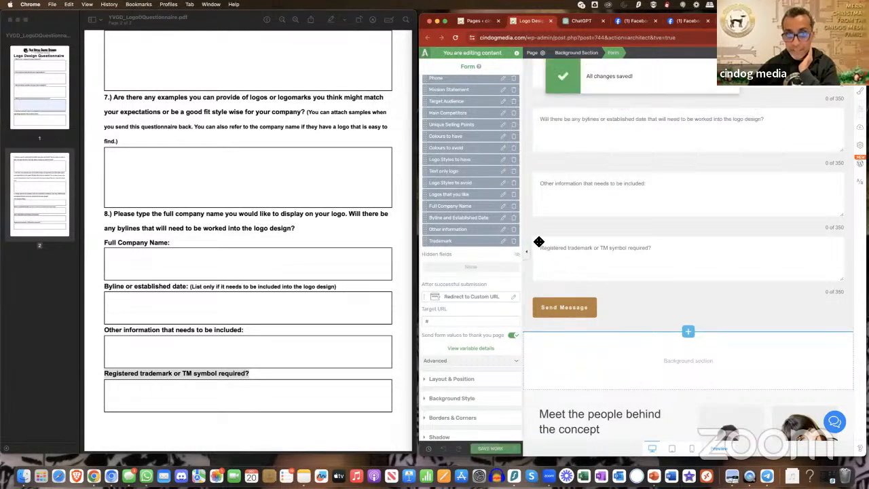
scroll(486, 244, up, 4)
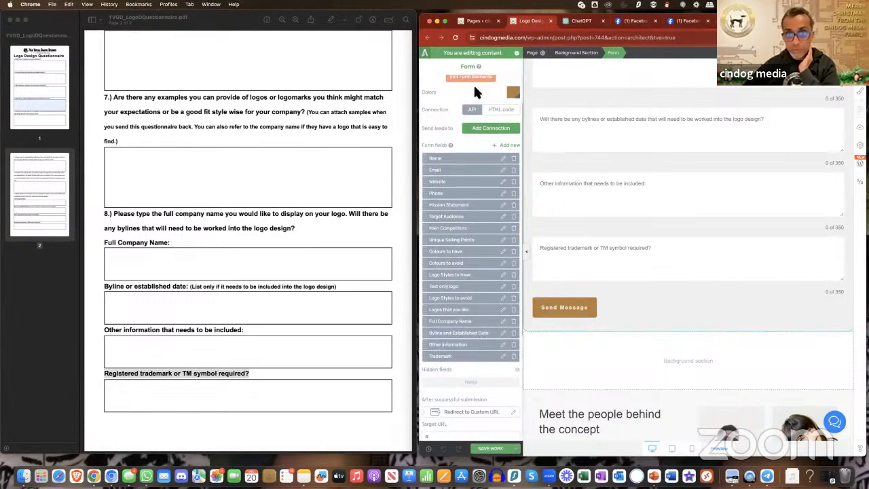
click(477, 77)
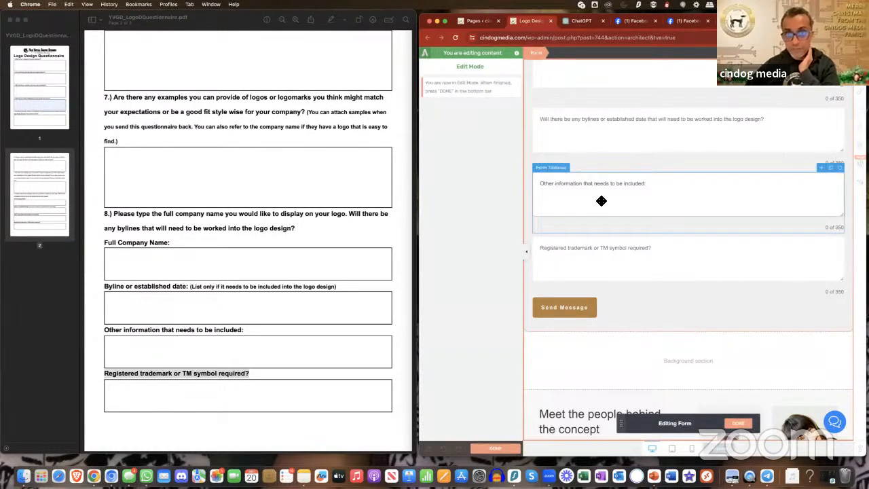
click(612, 247)
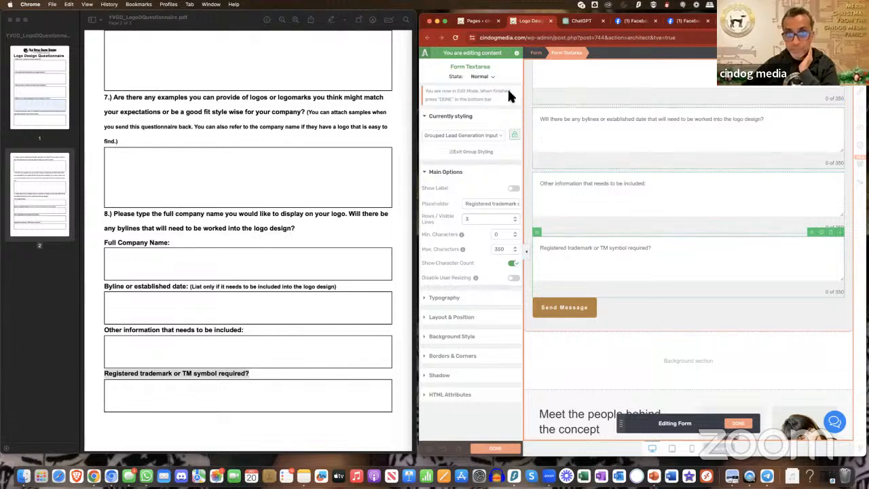
click(739, 423)
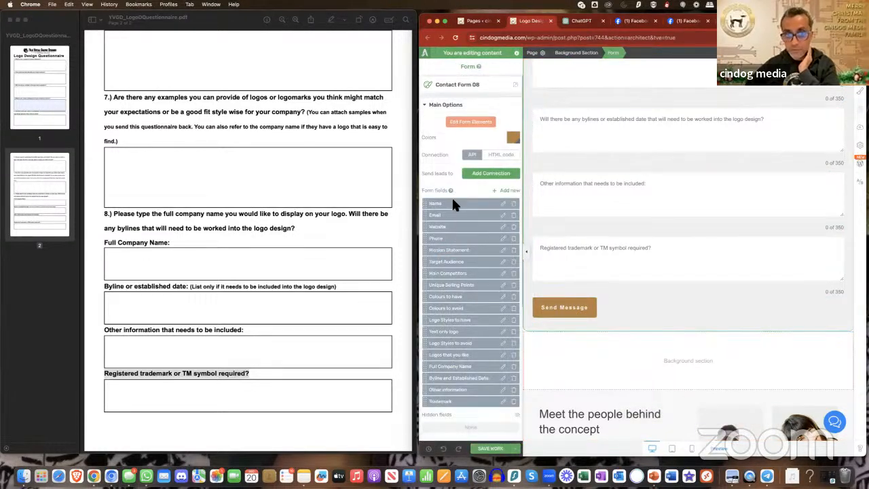
click(503, 205)
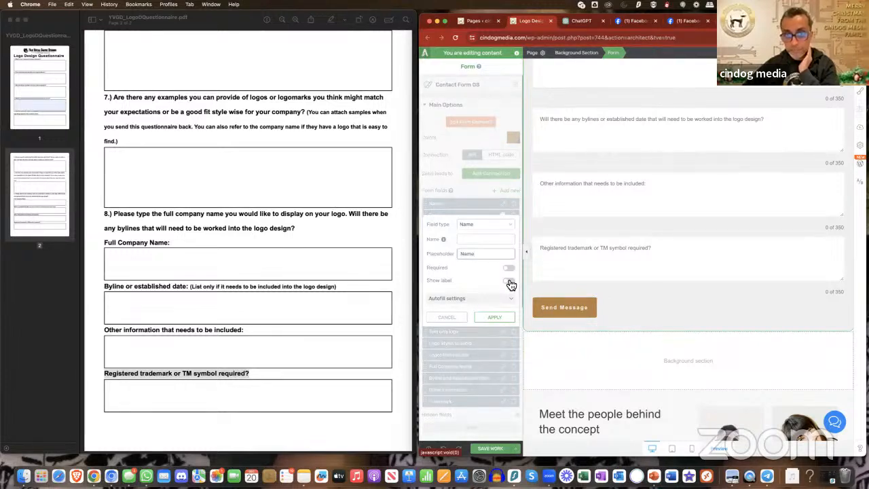
click(457, 317)
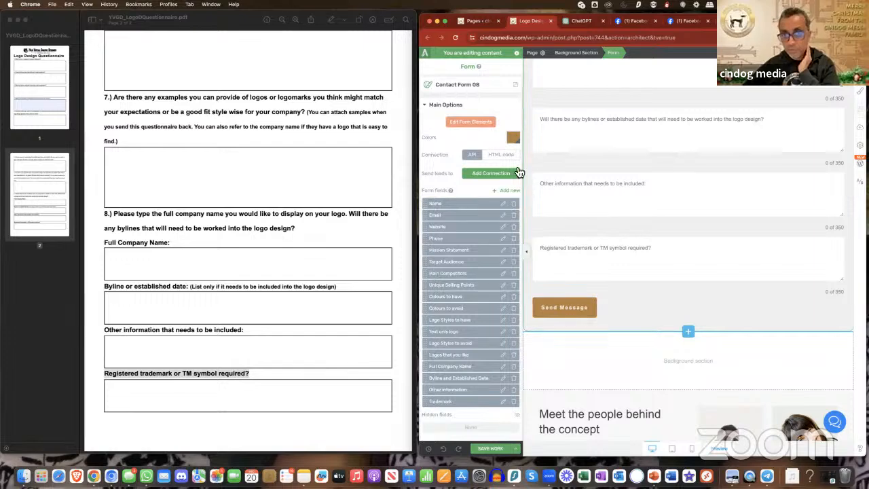
Enter the form's element editing mode and set the company mission statement textarea to 2 visible rows
click(475, 123)
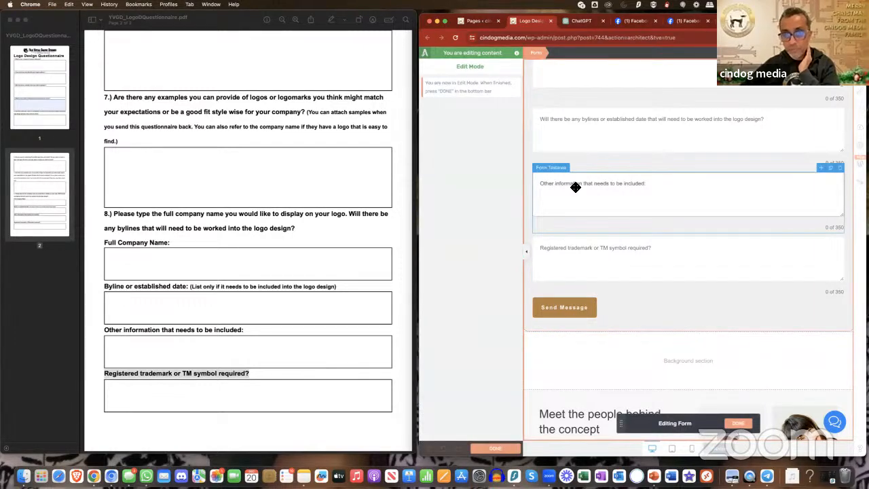
scroll(575, 187, up, 15)
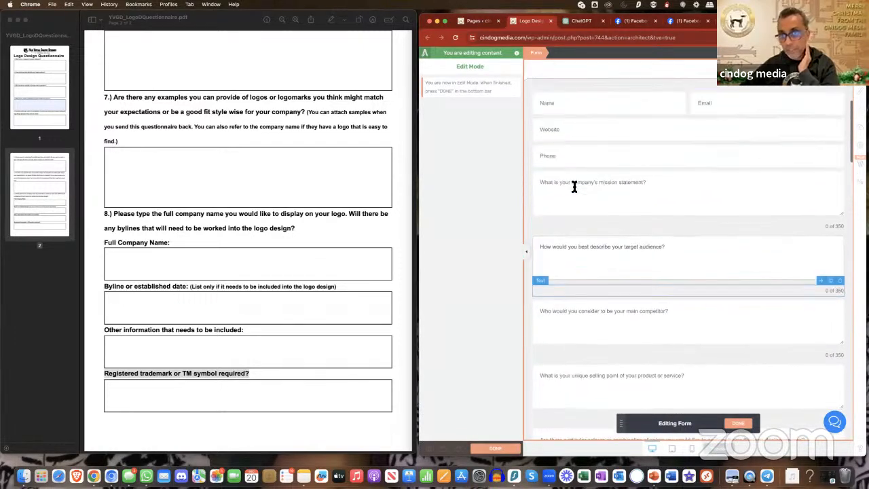
scroll(574, 187, up, 4)
scroll(574, 184, down, 3)
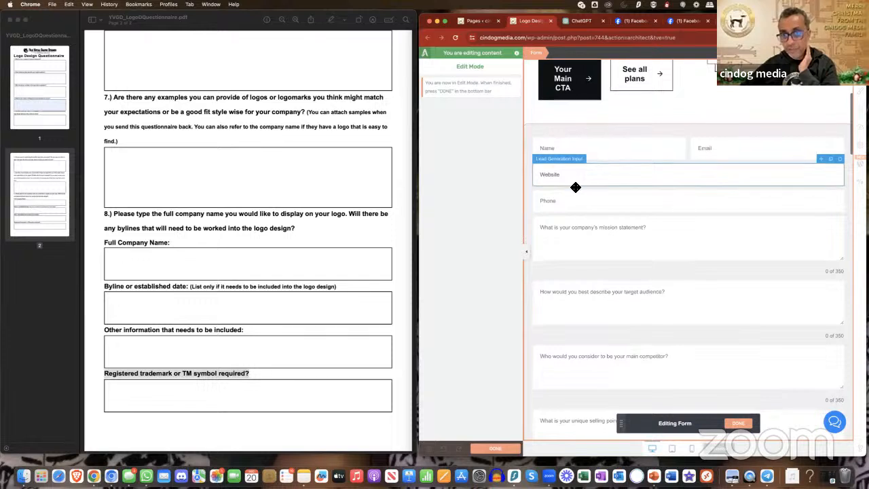
click(598, 240)
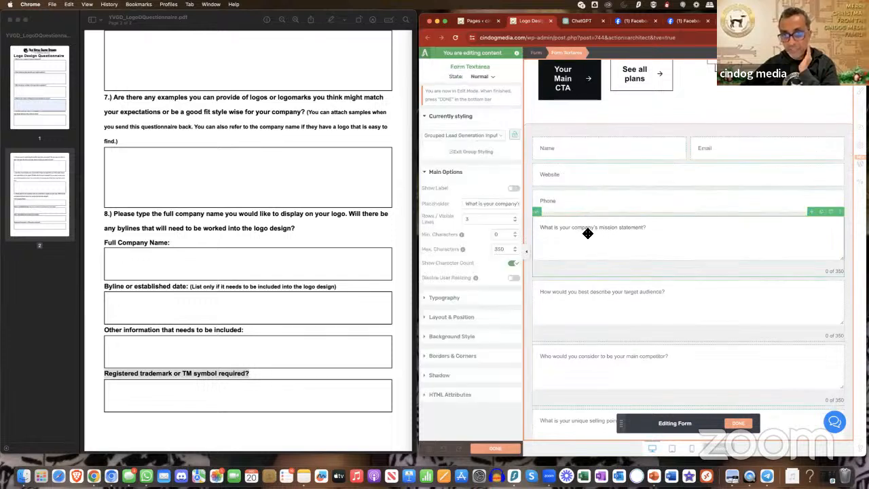
click(517, 220)
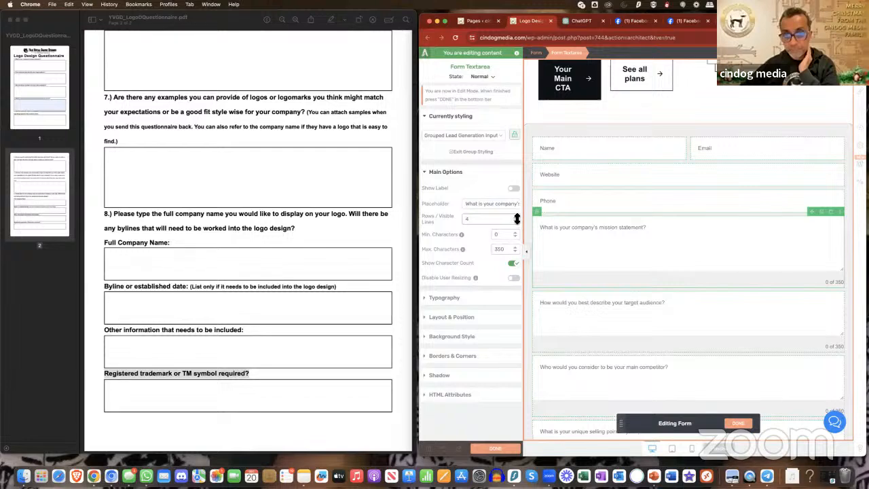
click(517, 216)
double_click(494, 220)
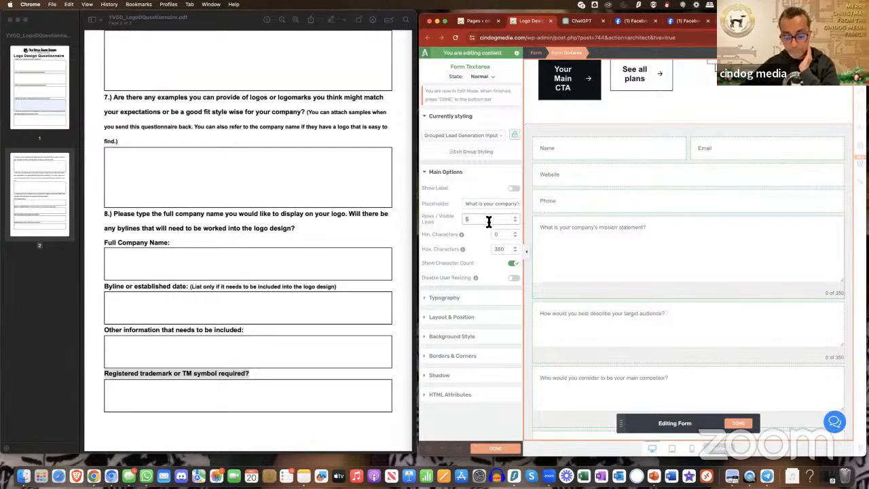
text(2)
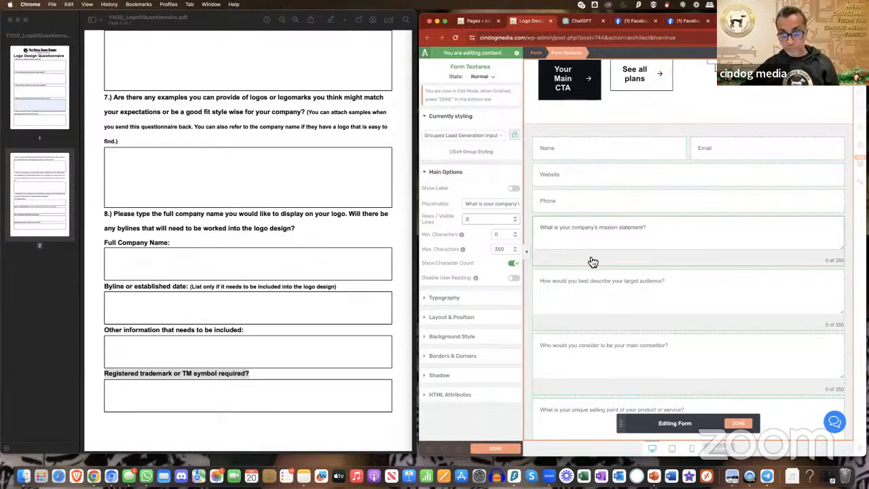
Set both the target audience textarea and the main competitor textarea to 2 visible rows
click(615, 285)
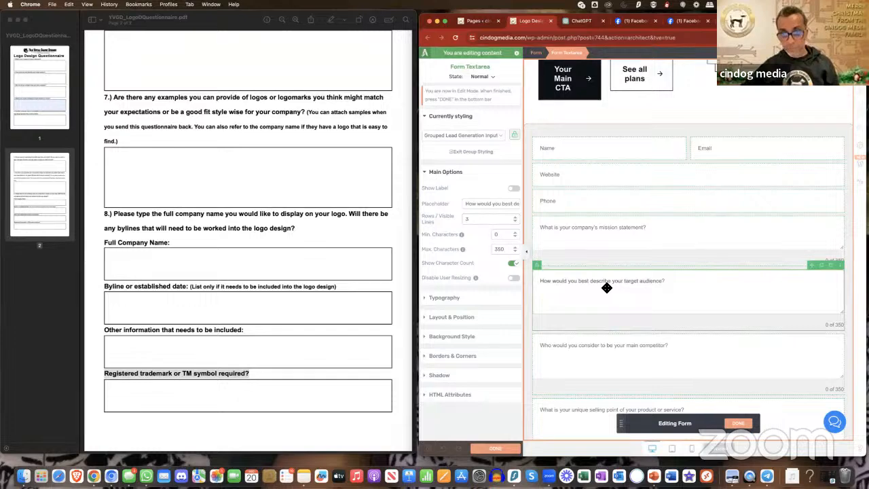
scroll(599, 307, down, 2)
scroll(600, 308, down, 1)
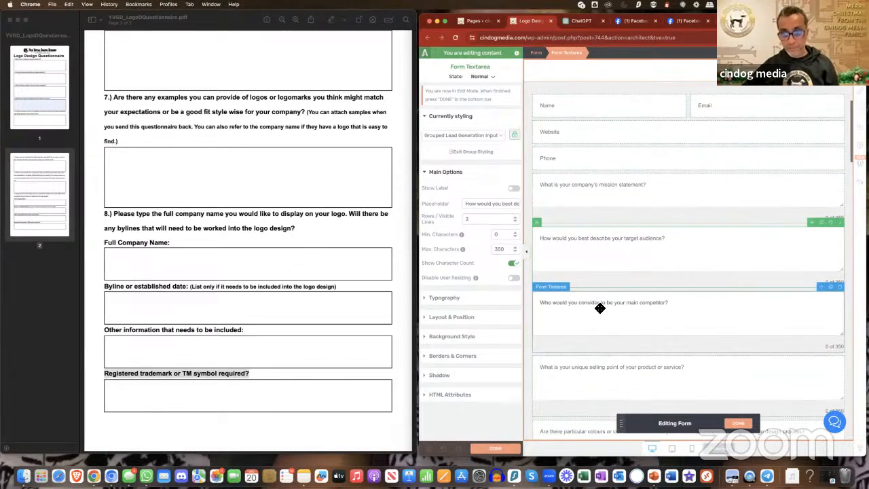
double_click(488, 220)
text(2)
click(619, 314)
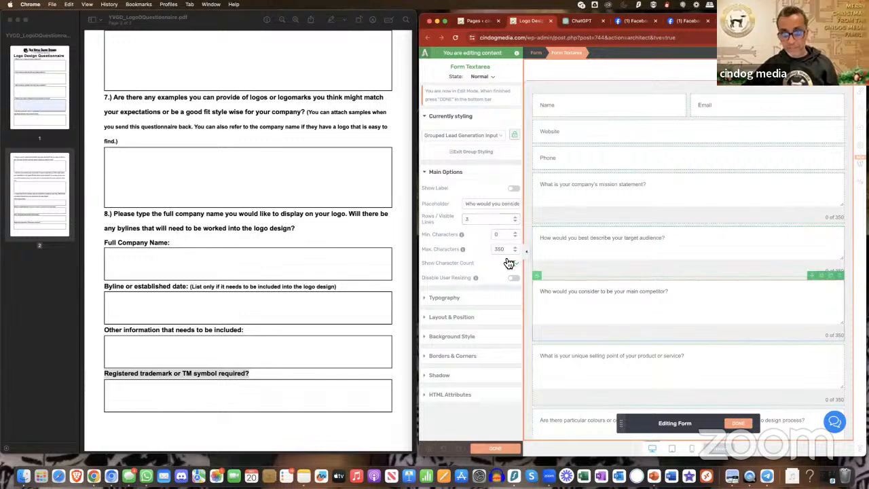
double_click(474, 220)
text(2)
Set the unique selling point textarea and the textarea about colours to explore to 1 visible row each
scroll(667, 325, down, 1)
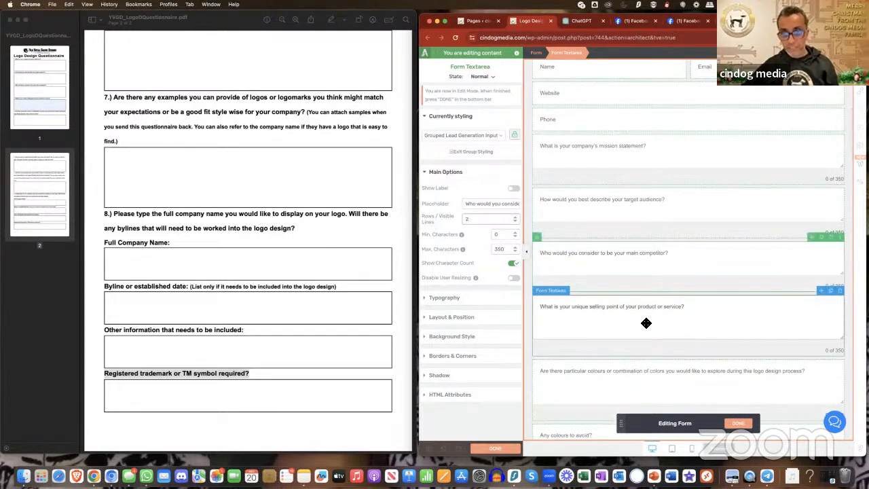
click(646, 322)
double_click(476, 220)
text(1)
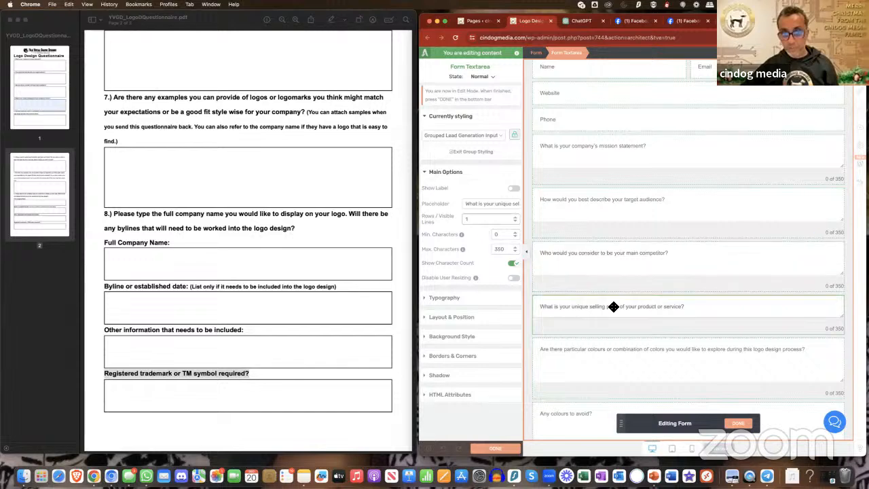
click(627, 352)
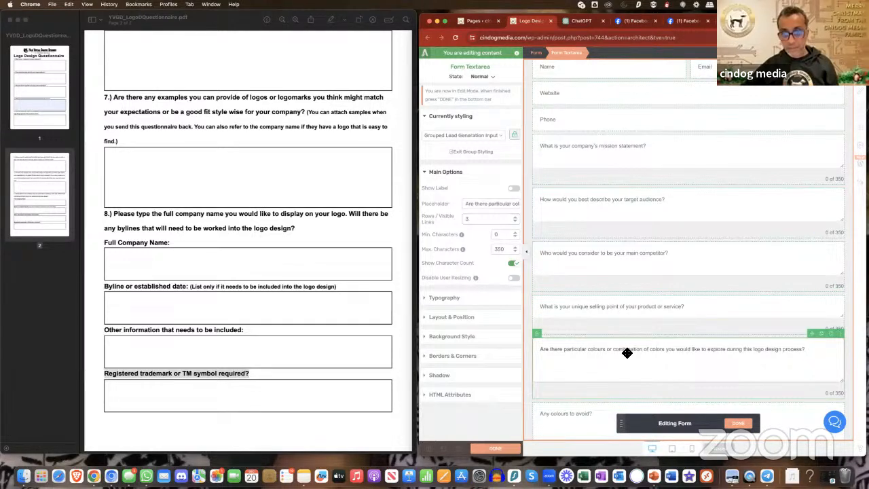
text(1)
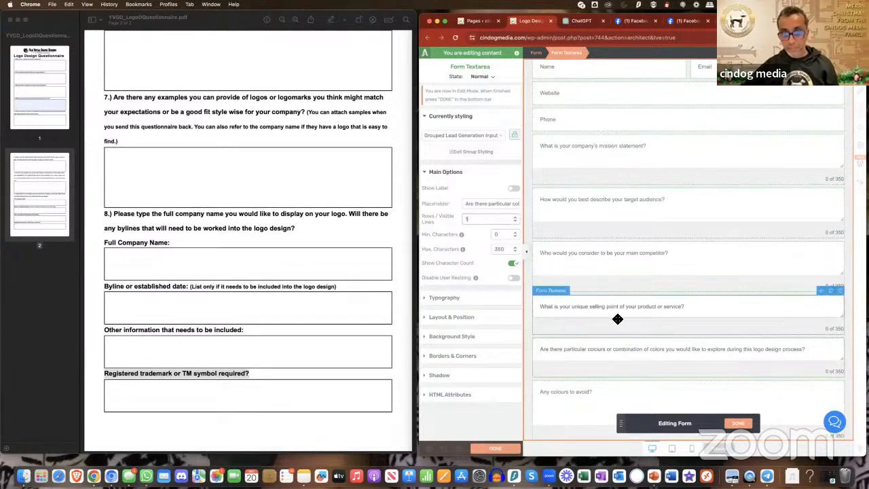
Set the "Any colours to avoid?" textarea and the textarea about exploring all logo types and styles to 1 visible row each
scroll(617, 316, down, 2)
click(617, 337)
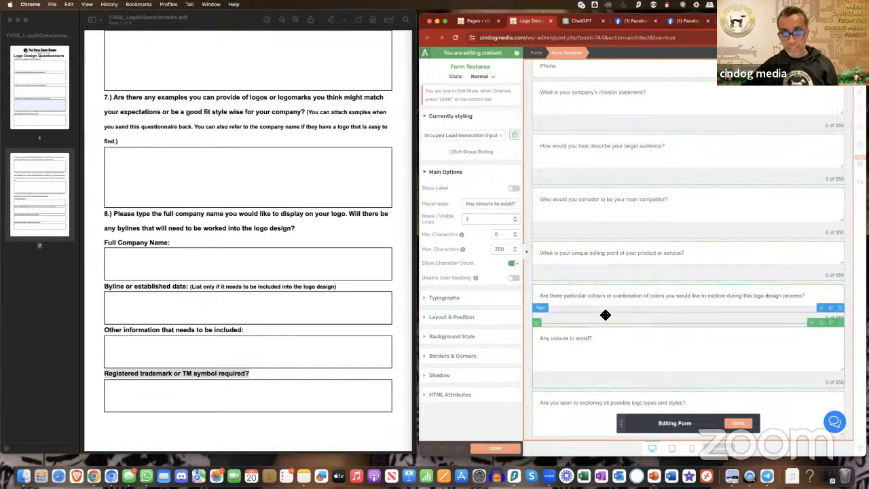
scroll(619, 332, down, 2)
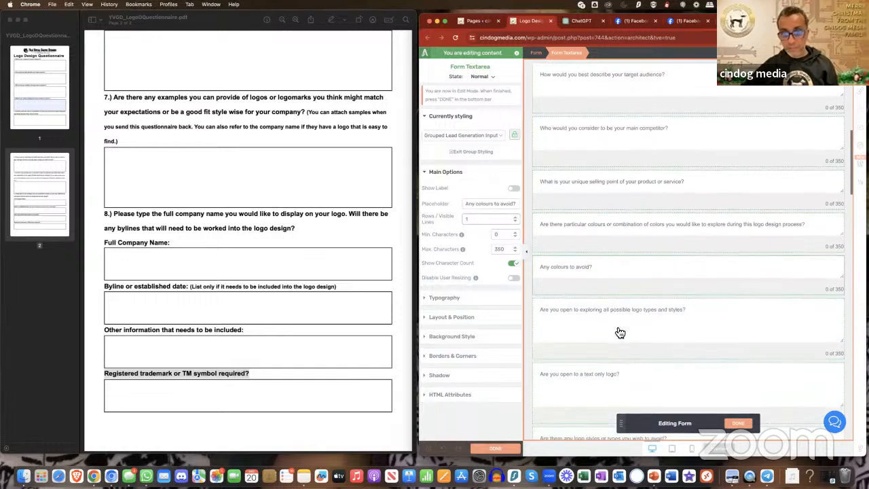
click(617, 326)
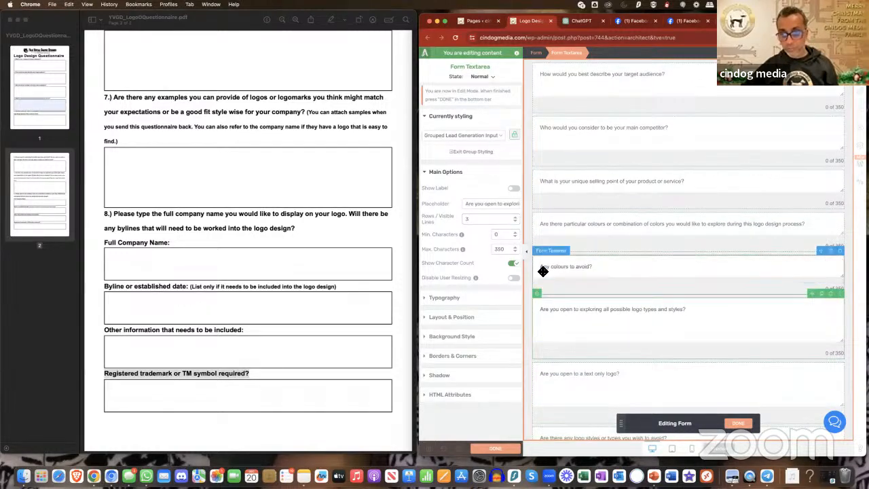
text(1)
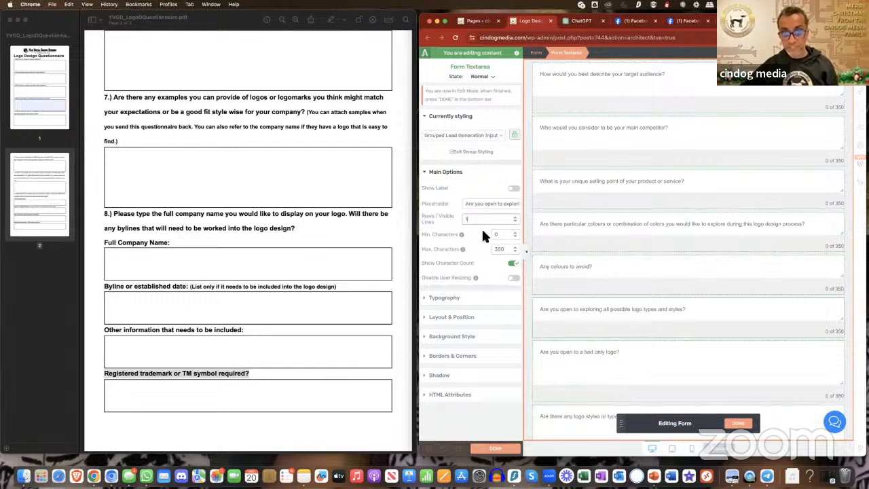
Set the text only logo textarea and the textarea about logo styles to avoid to 1 visible row each
scroll(603, 311, down, 1)
click(603, 311)
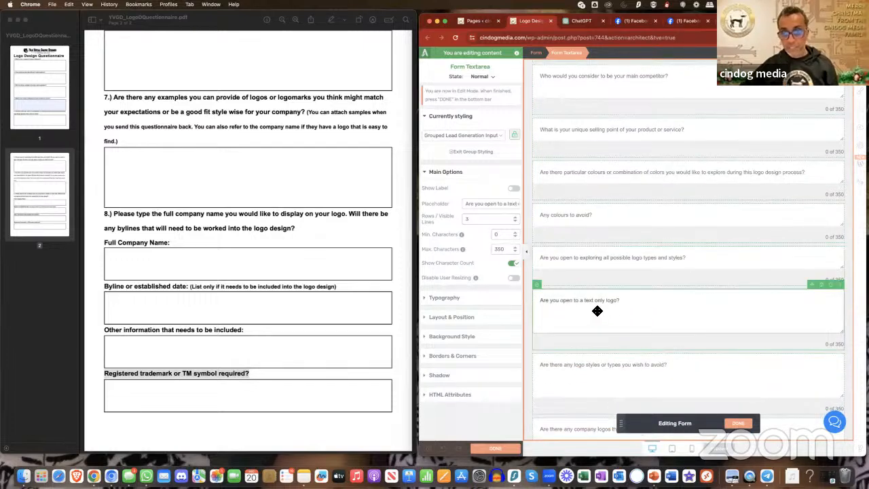
text(1)
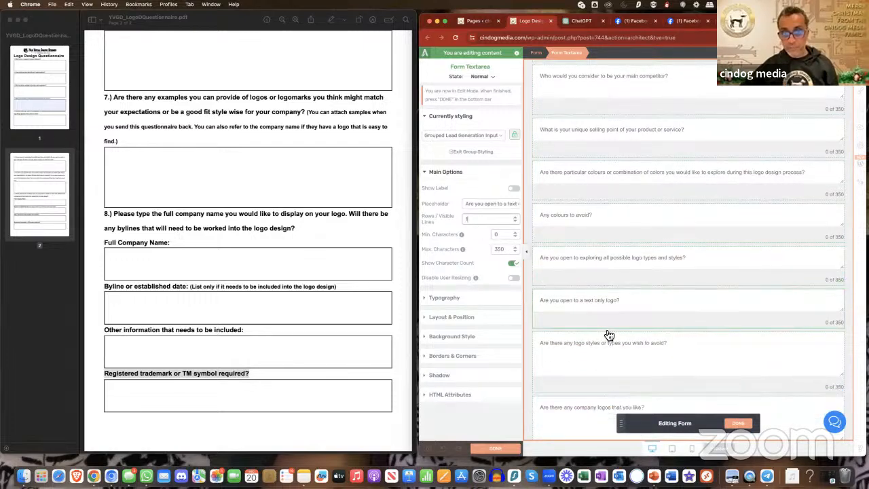
scroll(606, 329, down, 1)
click(586, 301)
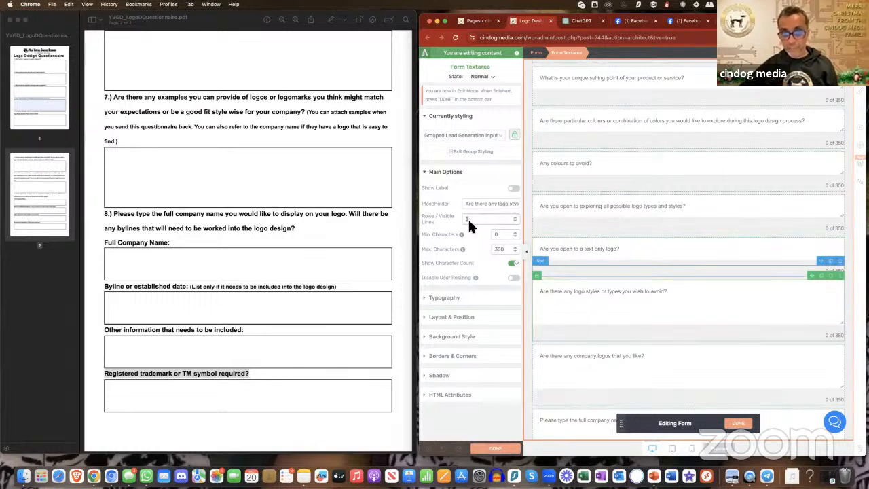
text(1)
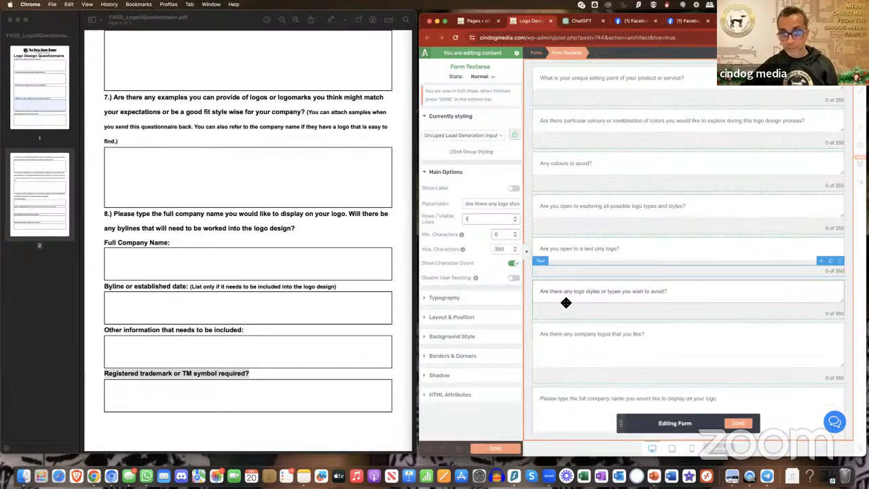
Set the textarea about company logos you like and the full company name textarea to 1 visible row each
scroll(591, 312, down, 1)
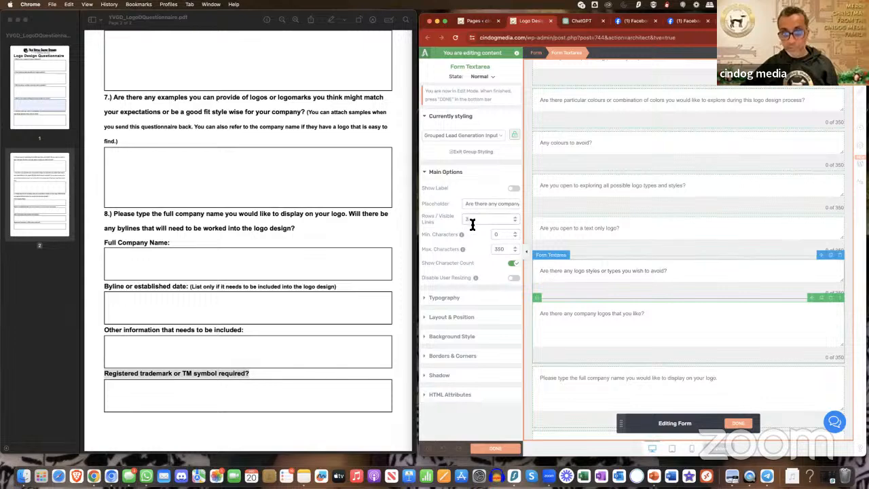
text(1)
click(618, 350)
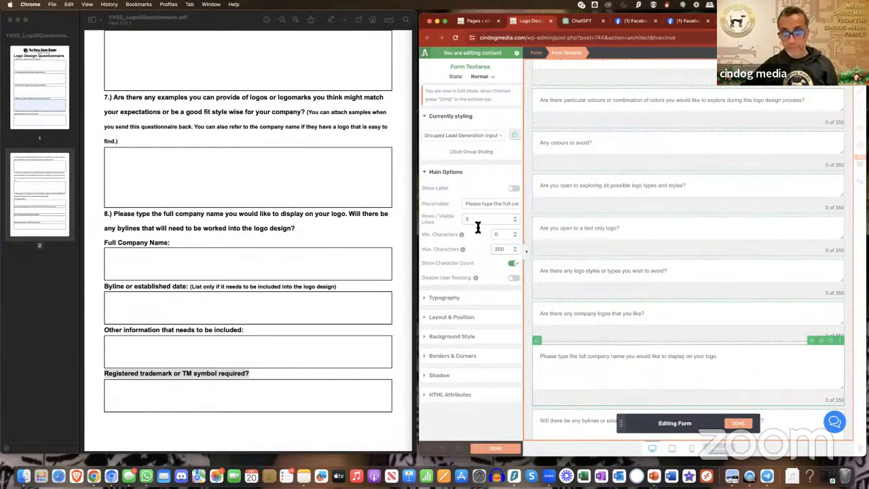
text(1)
Set the bylines or established date textarea and the other information textarea to 1 visible row each
scroll(616, 317, down, 5)
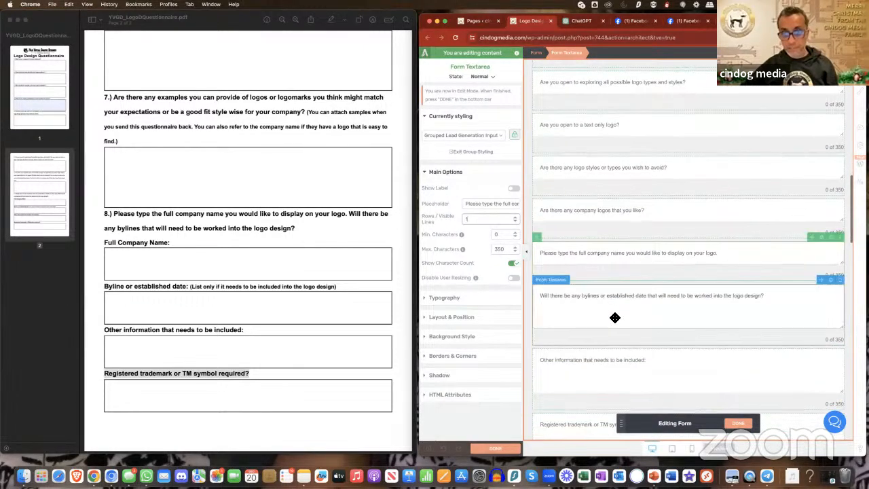
click(565, 294)
text(1)
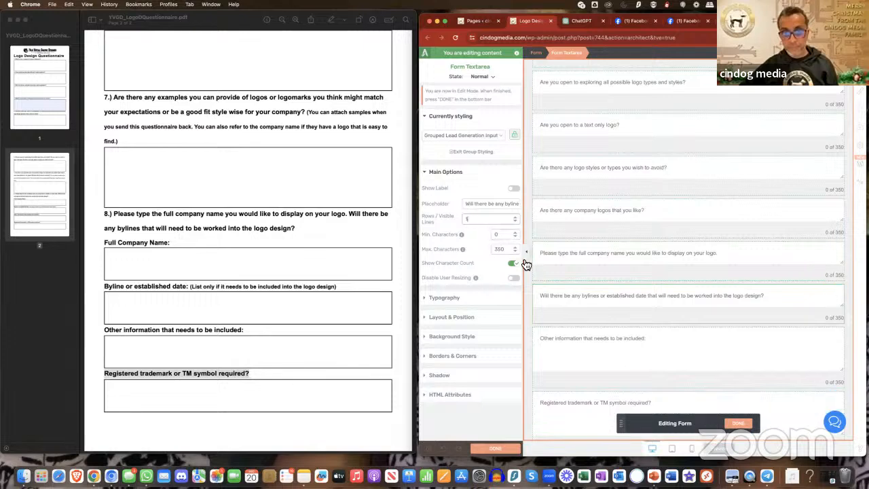
scroll(621, 330, down, 1)
click(580, 296)
double_click(466, 219)
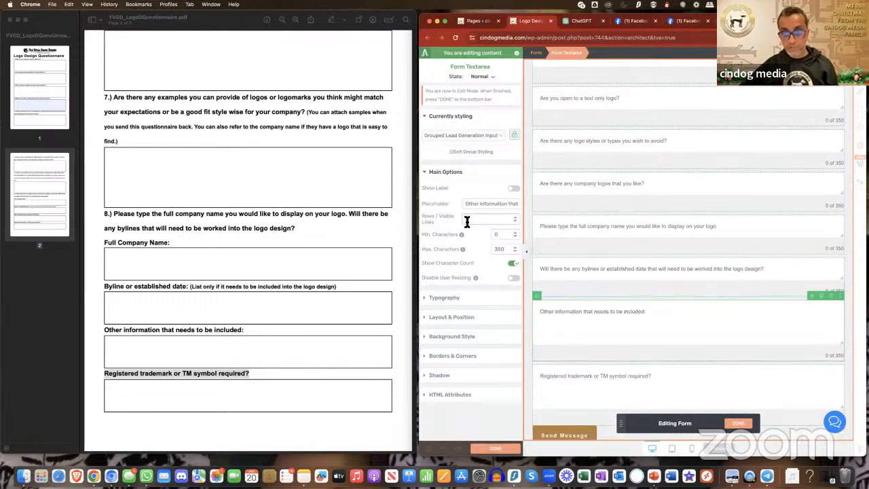
text(1)
Set the registered trademark textarea to 1 visible row, then finish editing the form and save the page
click(592, 360)
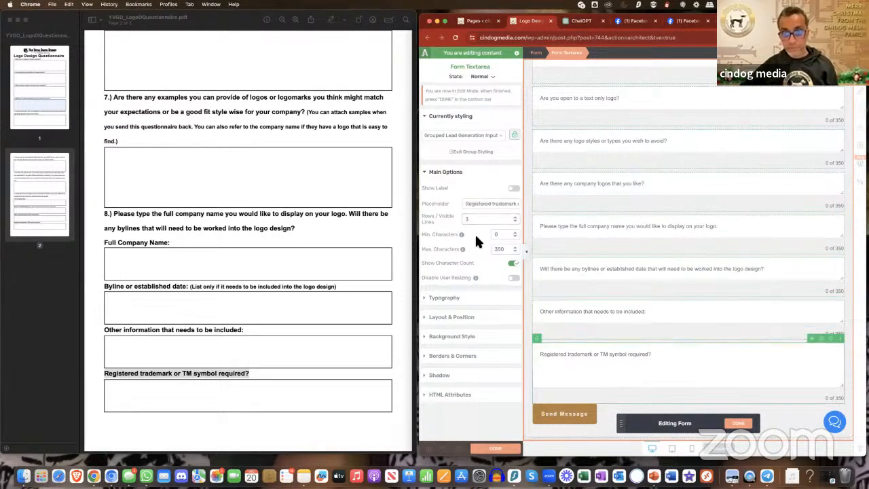
text(1)
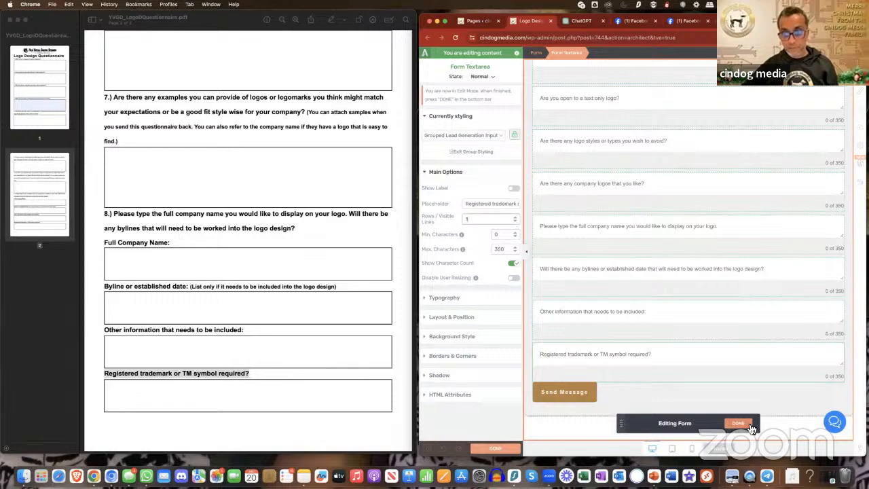
click(598, 421)
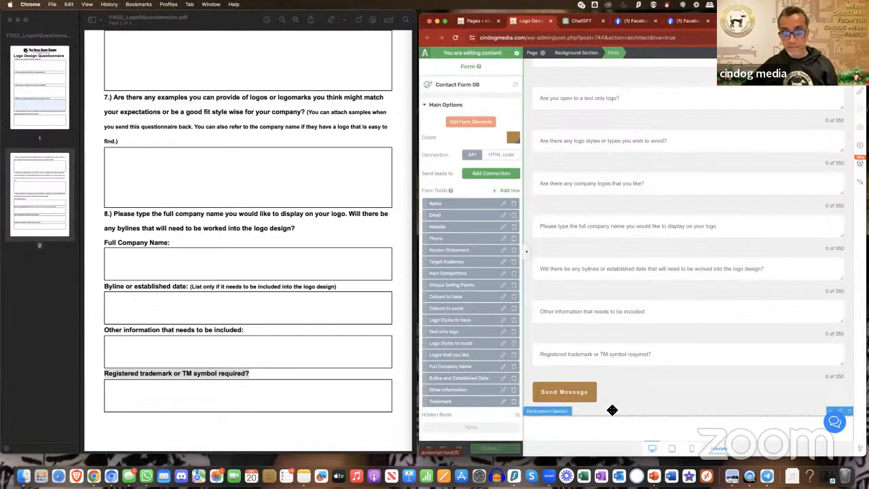
Delete the empty background section and the "Meet the people", "What They Say" and "Ready?" sections below the form, and save the page
scroll(638, 307, up, 10)
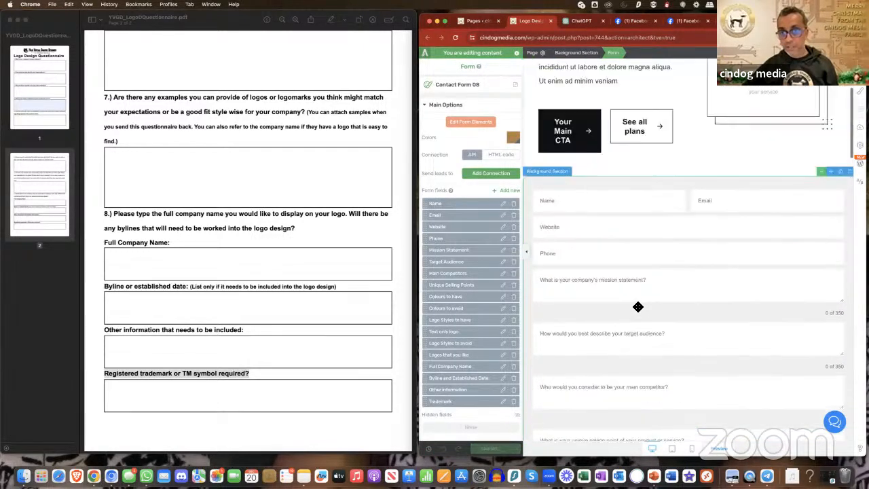
scroll(638, 307, up, 3)
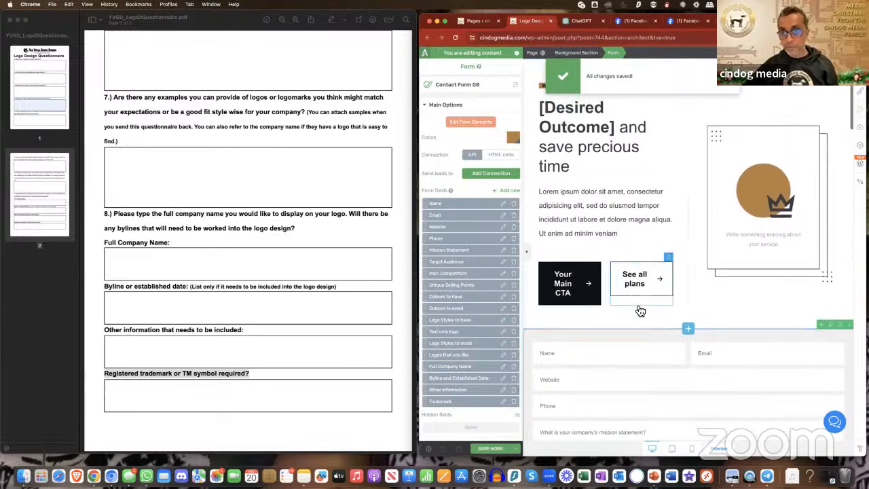
scroll(640, 310, down, 15)
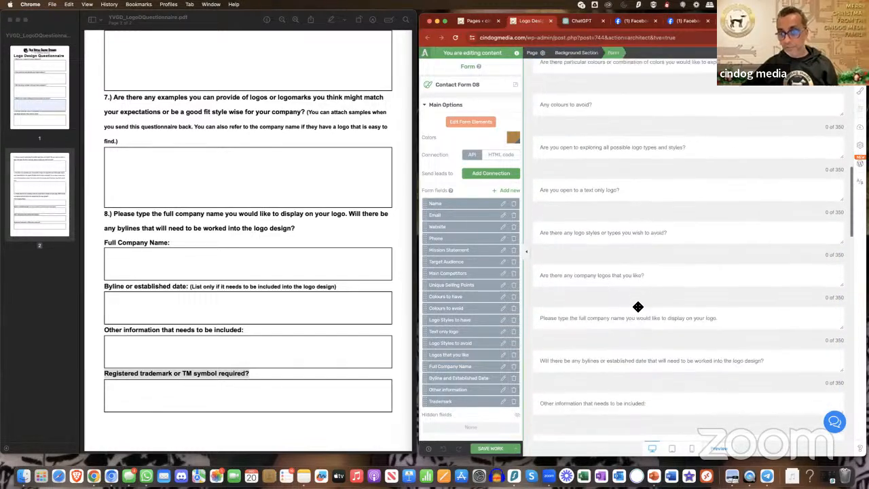
scroll(638, 307, down, 3)
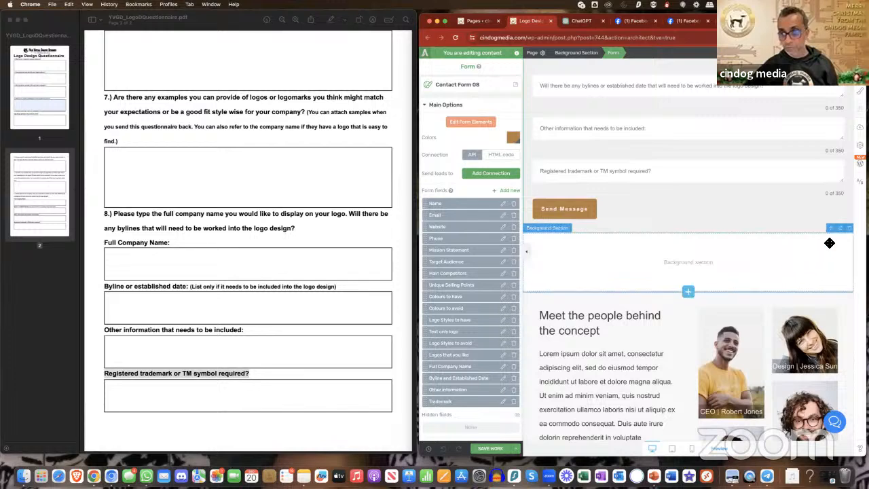
click(852, 231)
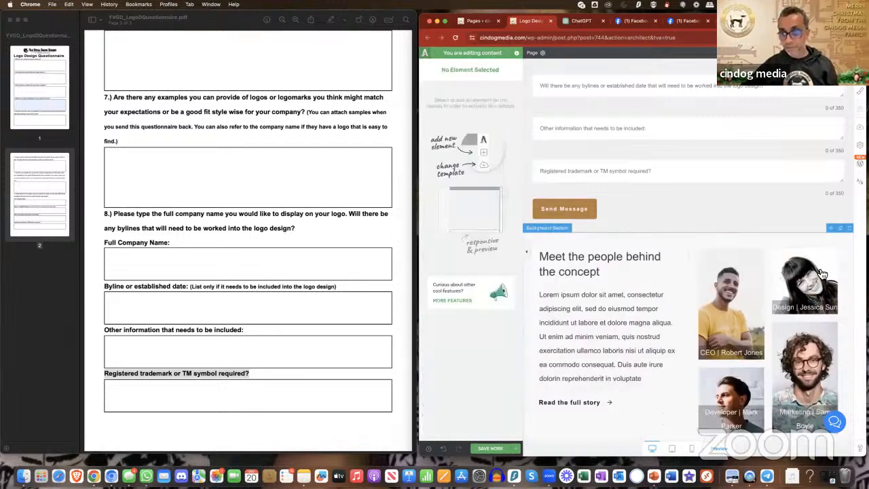
click(850, 230)
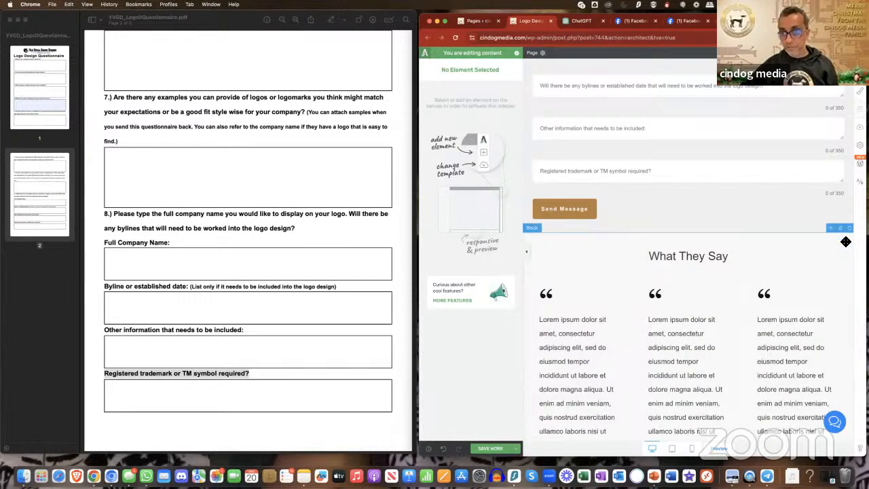
click(849, 235)
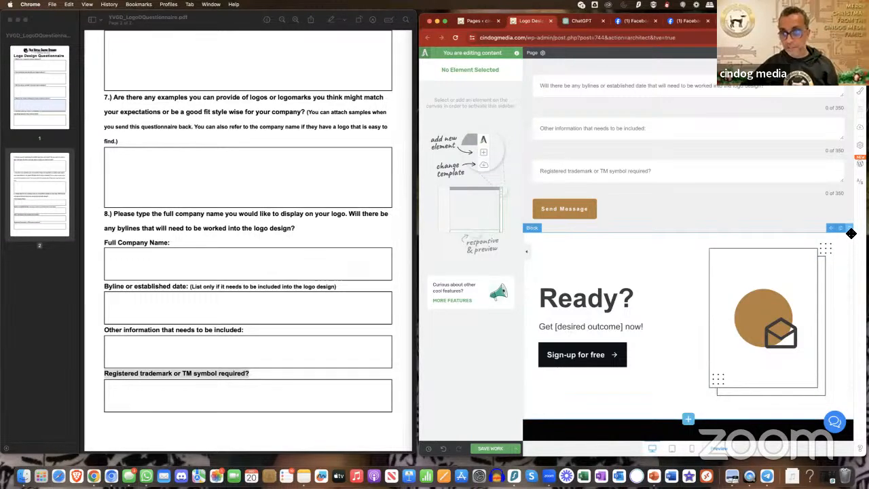
click(852, 231)
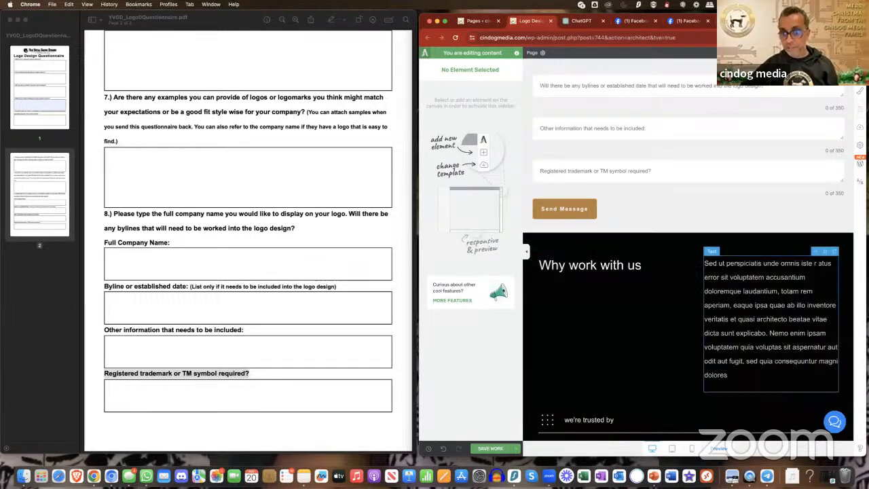
click(490, 448)
Delete the black "Why work with us" section below the form
scroll(745, 347, down, 2)
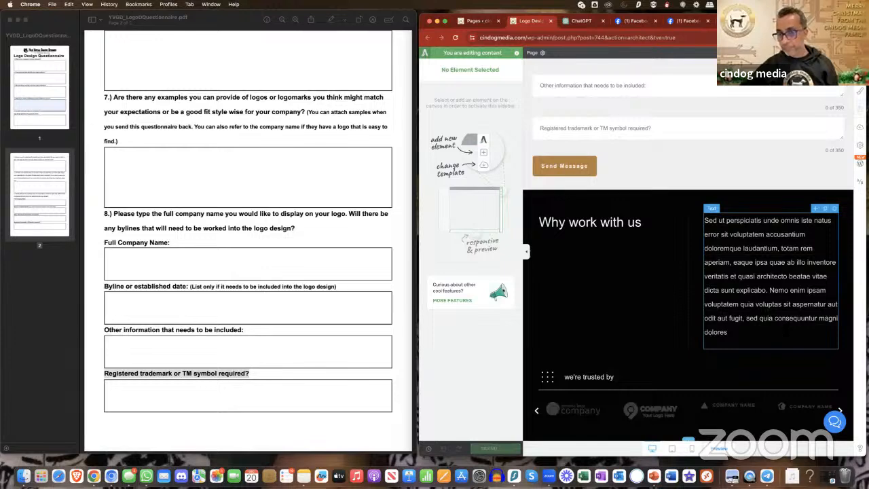
scroll(810, 296, down, 1)
scroll(810, 296, up, 2)
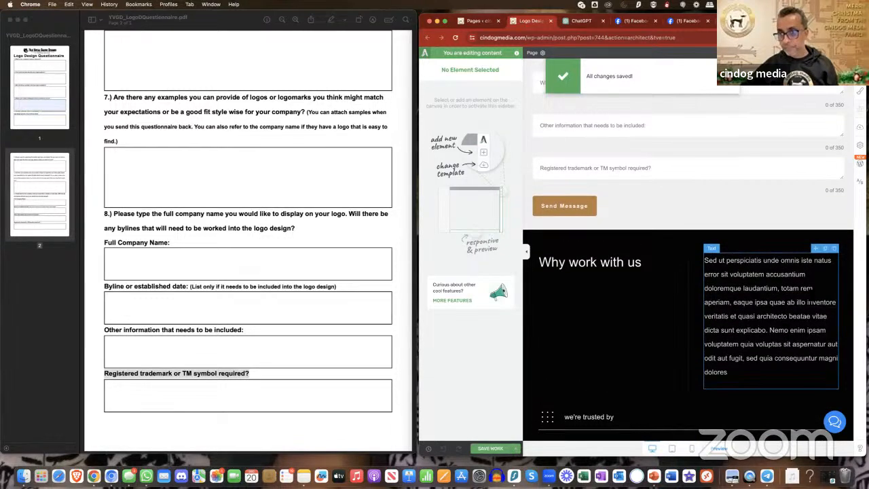
click(851, 230)
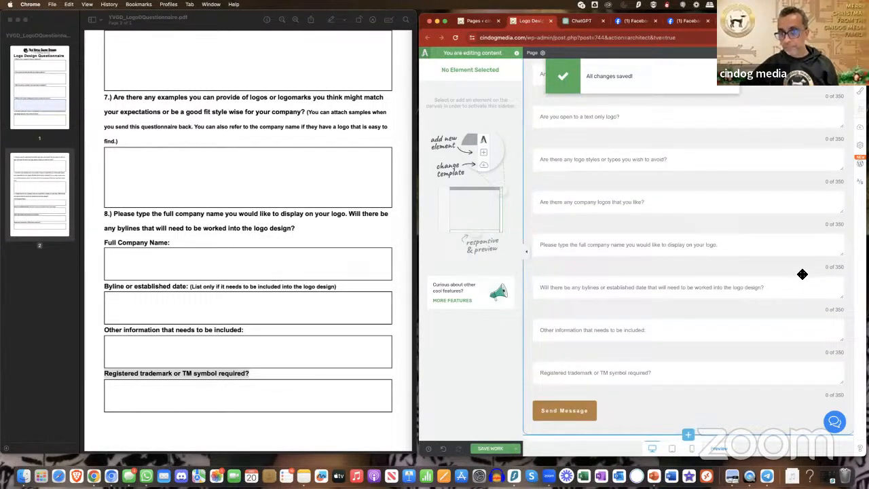
scroll(803, 274, up, 10)
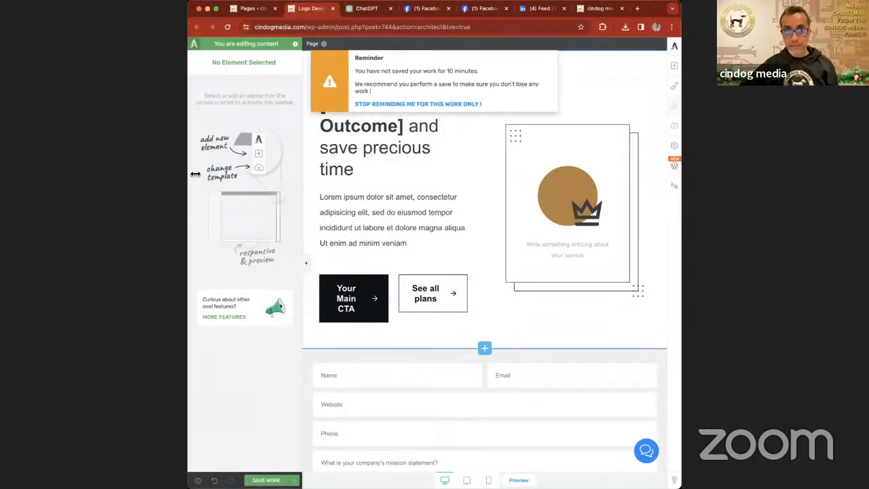
scroll(429, 225, down, 10)
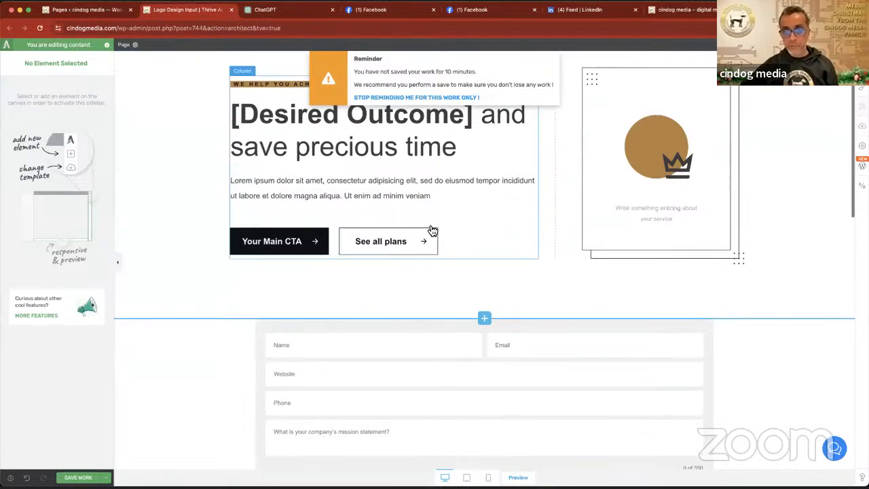
scroll(431, 226, up, 15)
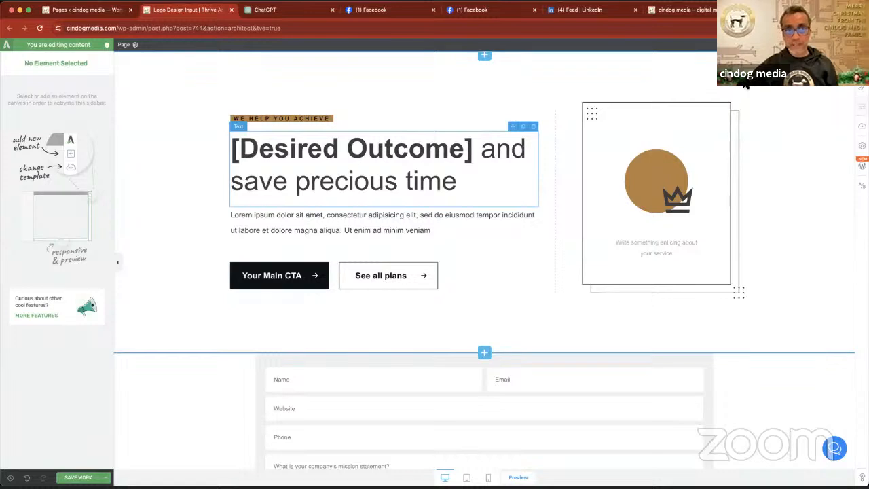
Switch to ChatGPT and begin the prompt "Hello ChatGPT, can you please provide 2 line introduction to a form"
click(288, 12)
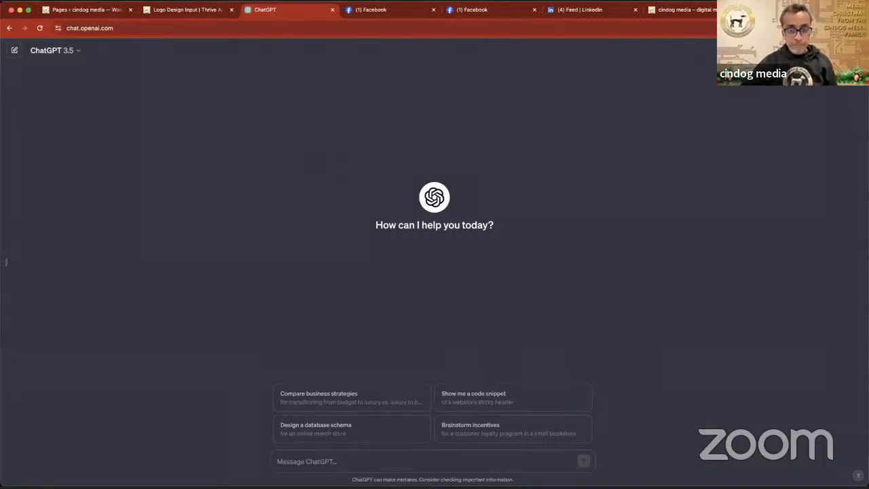
click(310, 466)
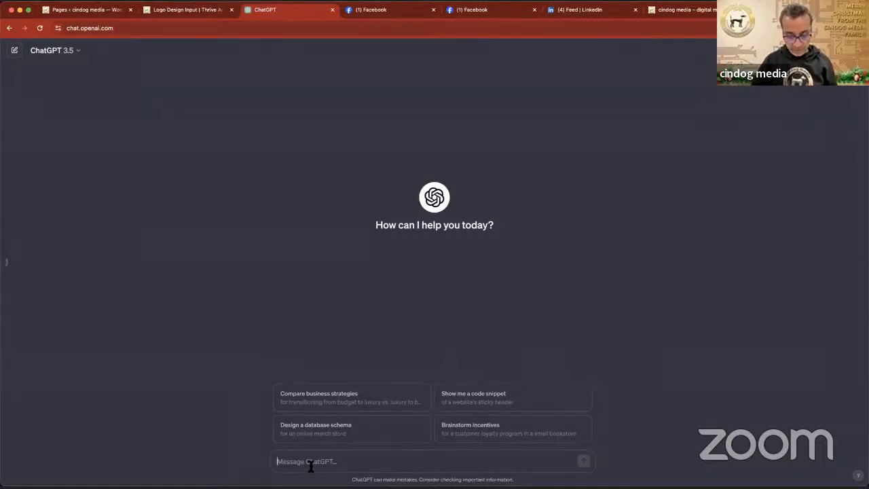
text(Hell)
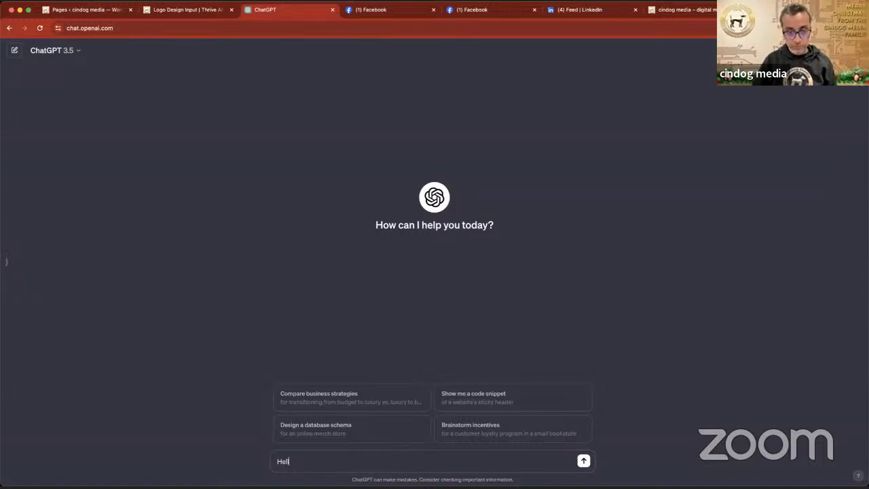
text(o Chat)
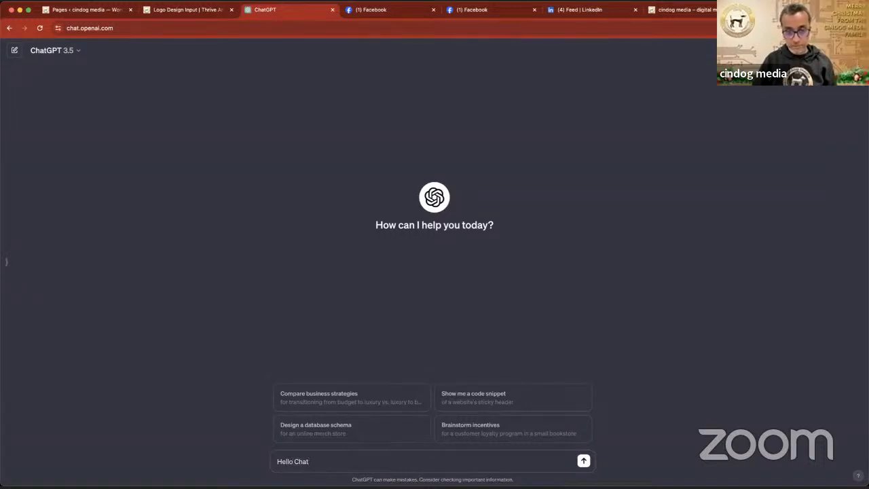
text(GPT)
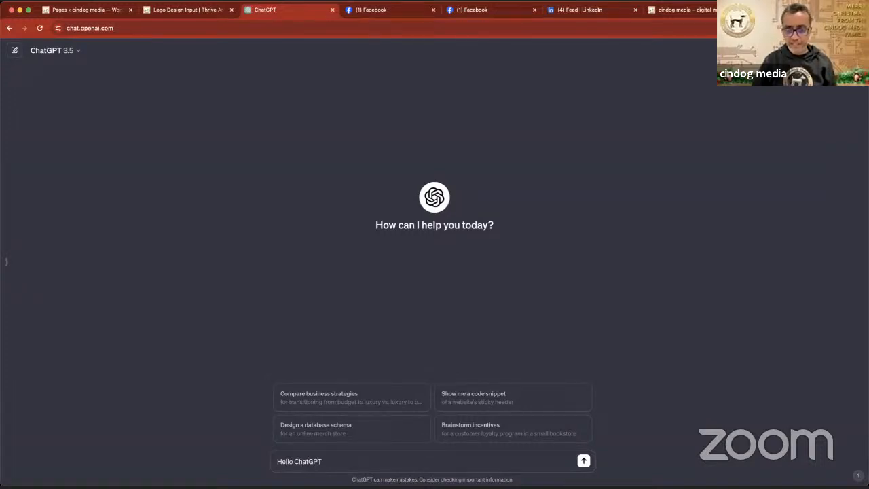
text(, can you please )
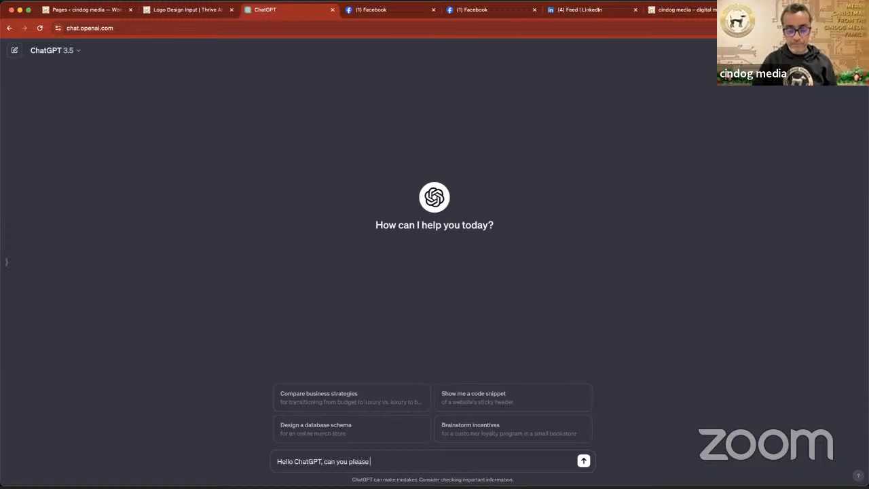
text(f)
text(provide)
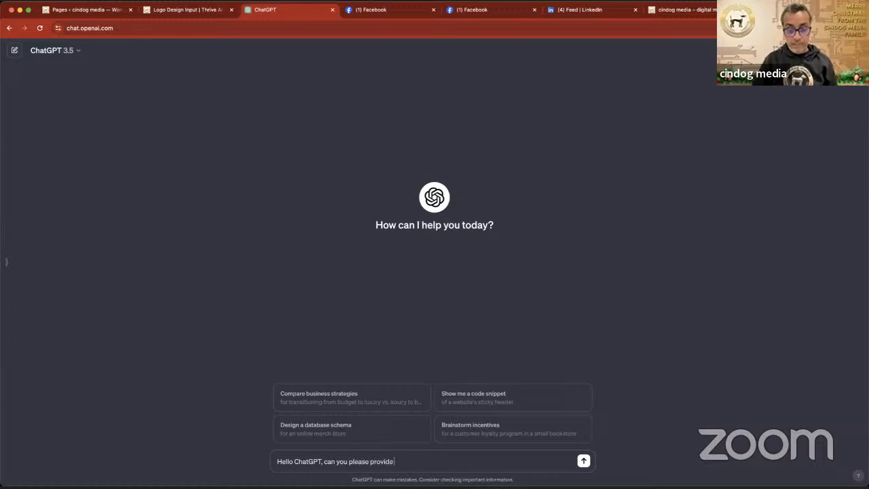
text( 2 lines)
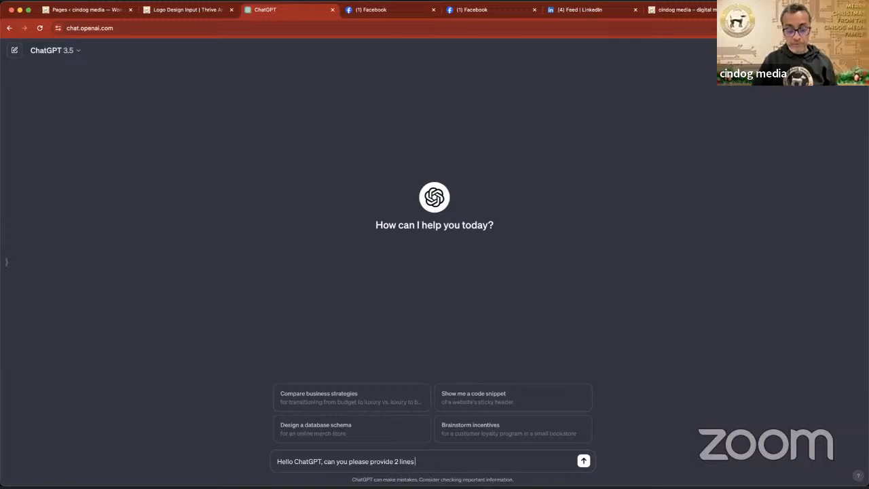
text( introdyu)
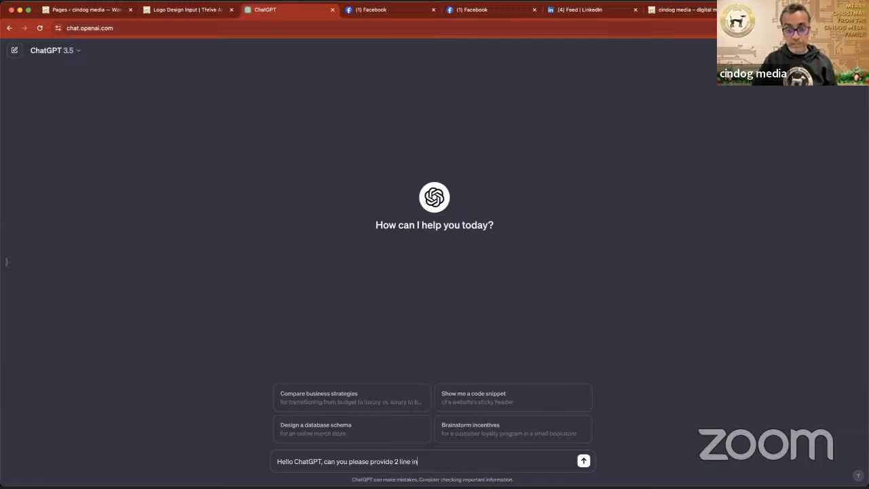
key(BackSpace)
key(BackSpace)
text(uctio)
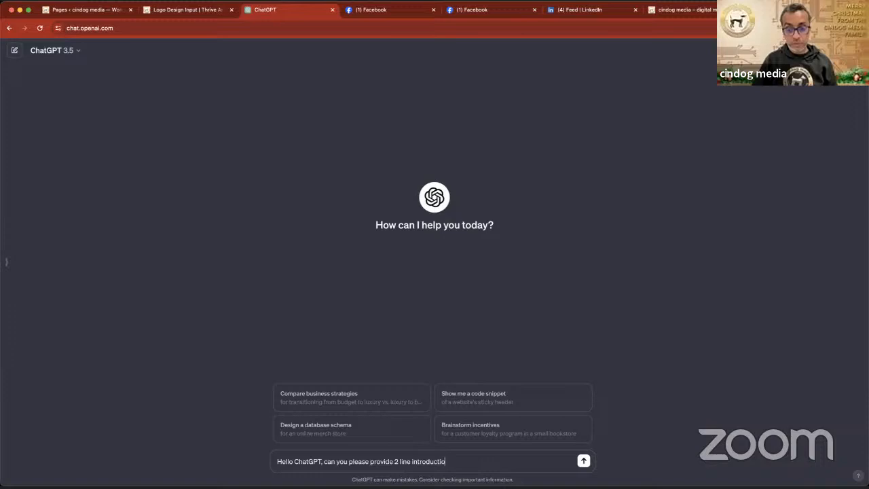
text(n to a)
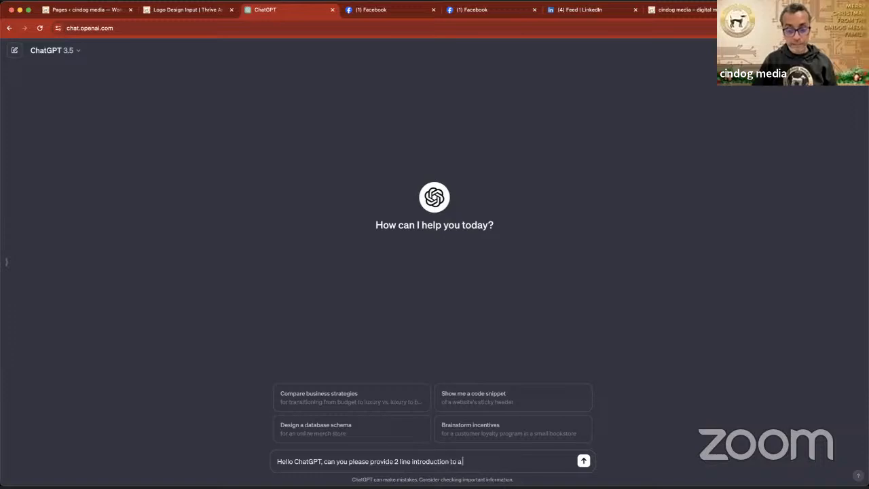
text( form)
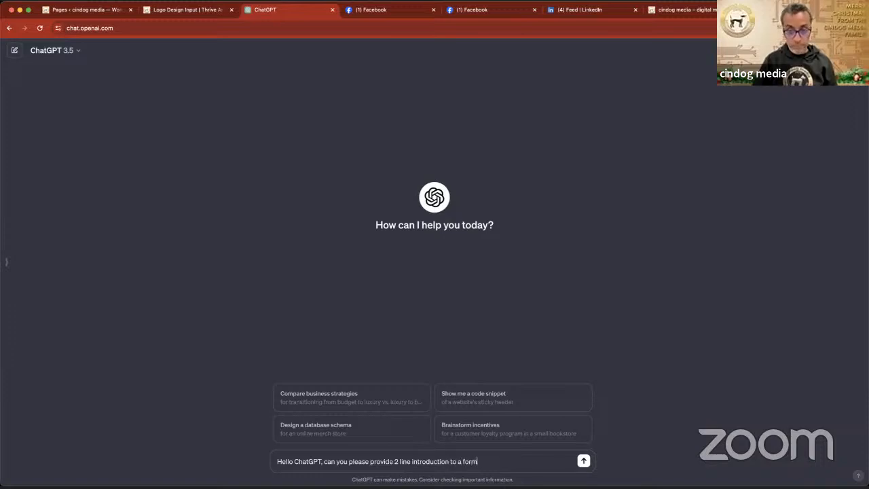
Continue the prompt with "on my website to collect information from a customer about what type of logo that they would like"
text( on my w)
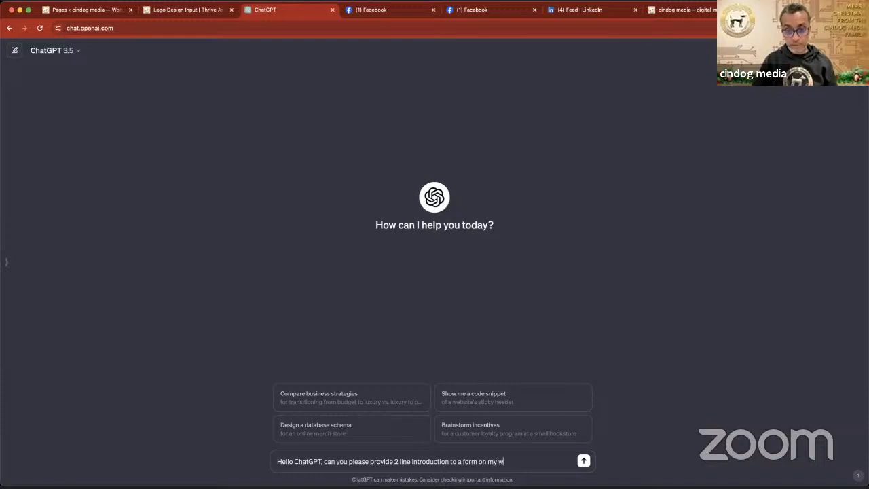
text(ebsite to collectio)
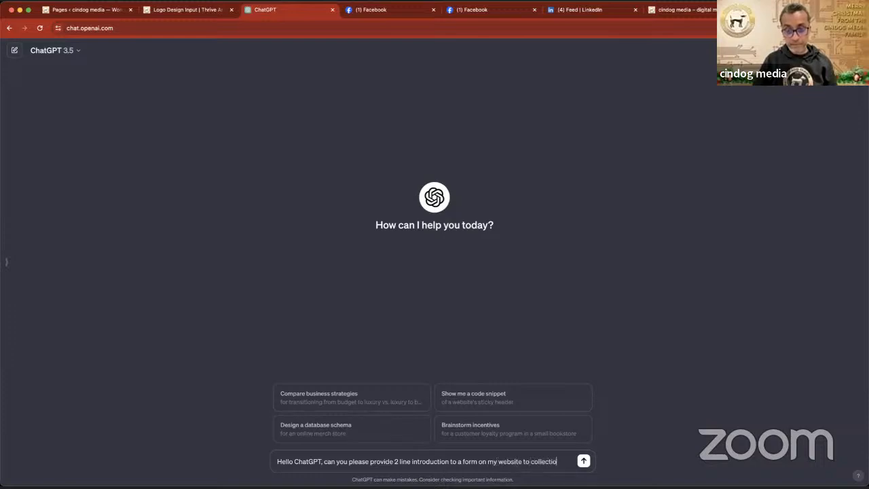
key(BackSpace)
text(informatio)
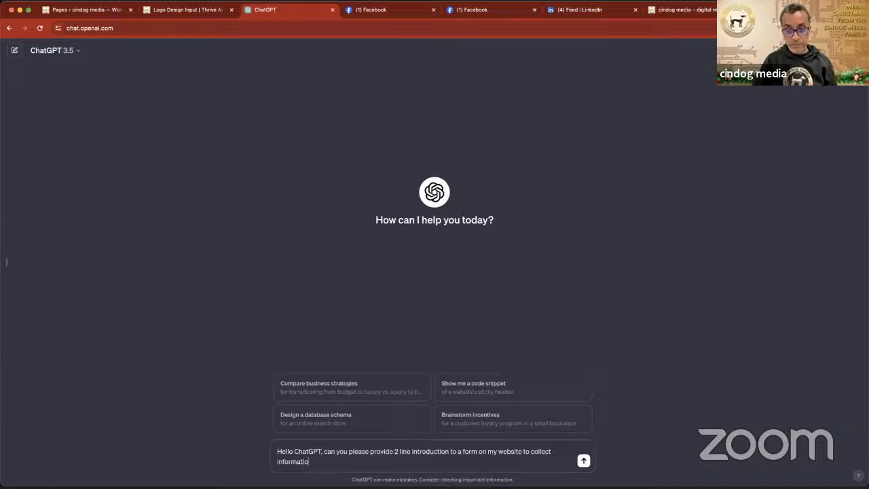
text(n from a customer about)
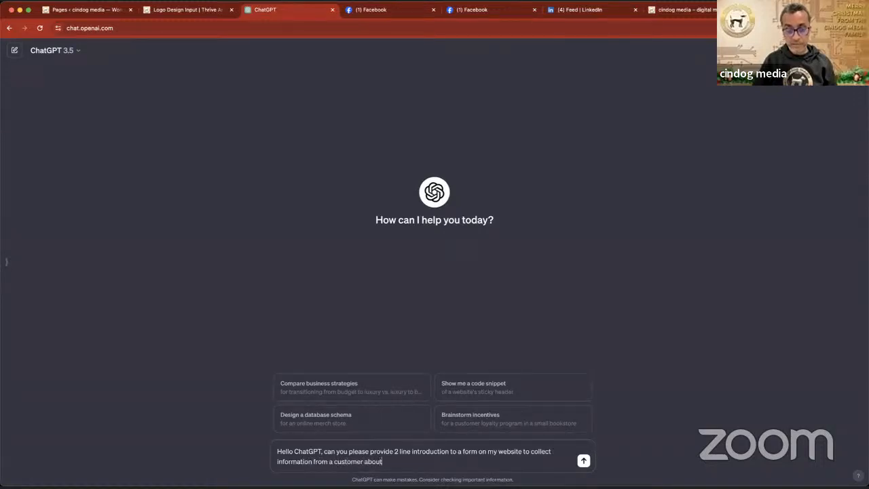
text( what )
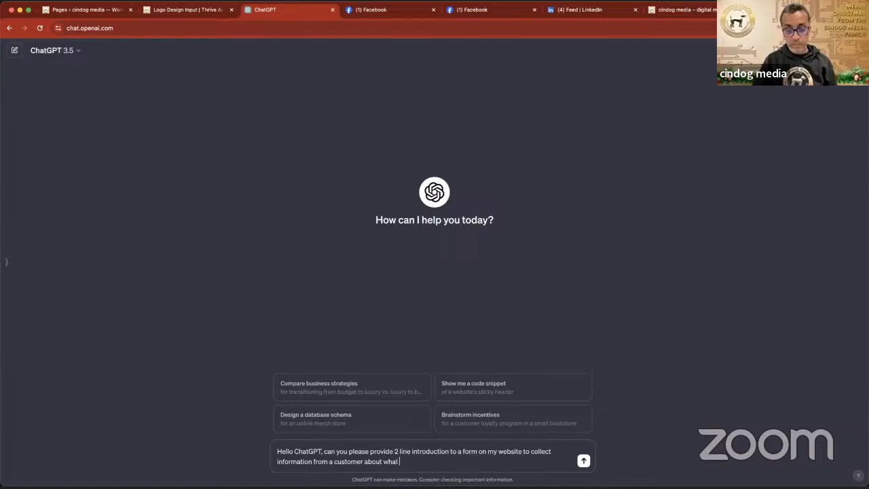
text(type of logo that the)
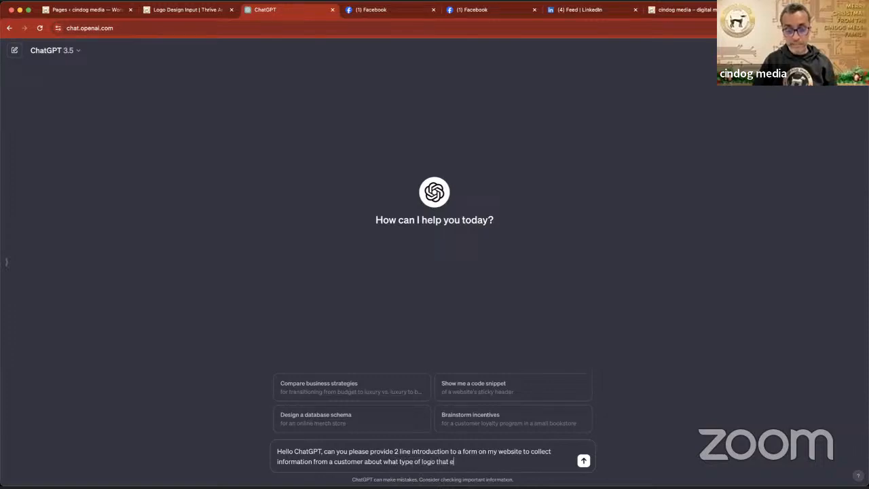
text(y)
key(BackSpace)
key(BackSpace)
text(they would like)
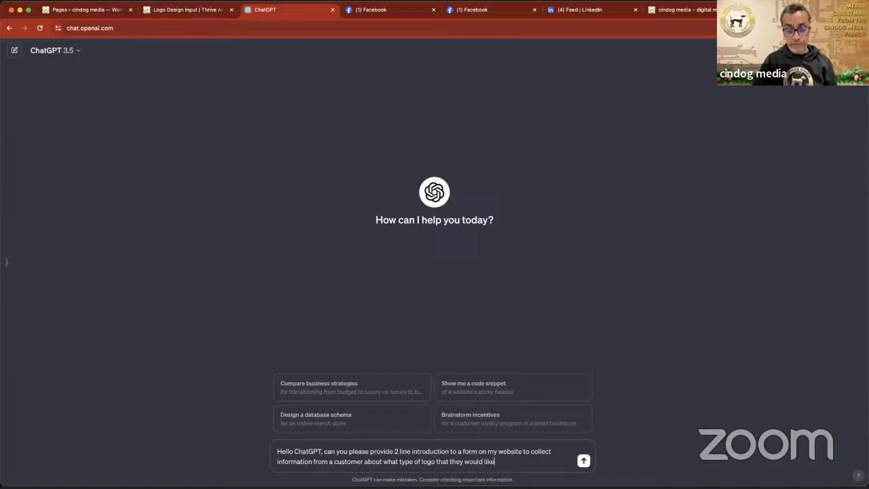
Add "The form will have several questions for them to answer so we can start working on their logo." and send the prompt
text(. The form will hav)
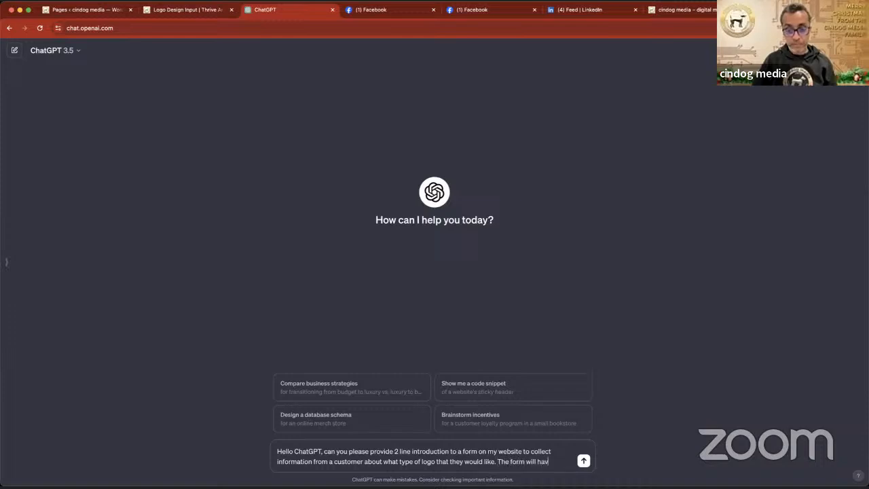
text(e several questio)
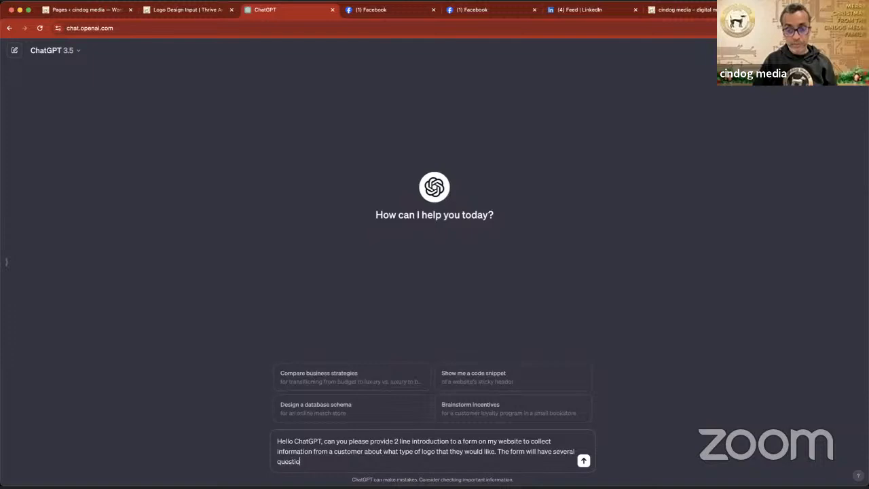
text(ns for them to answer)
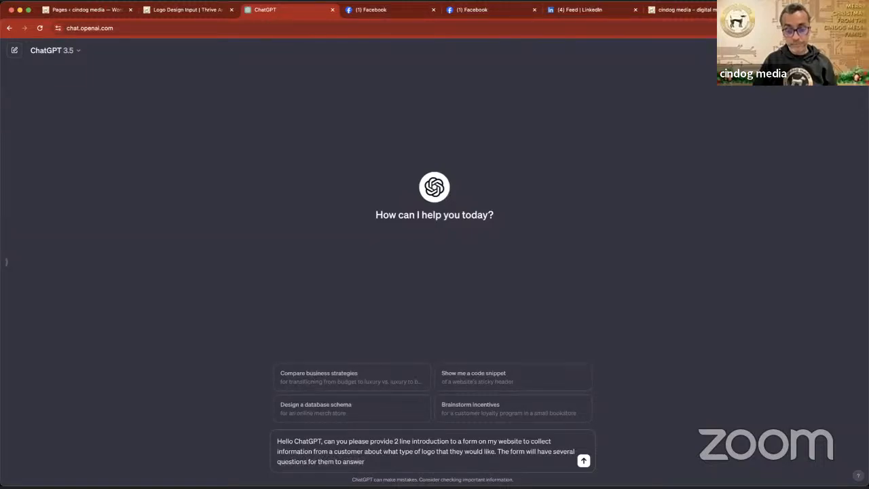
text( so we can s)
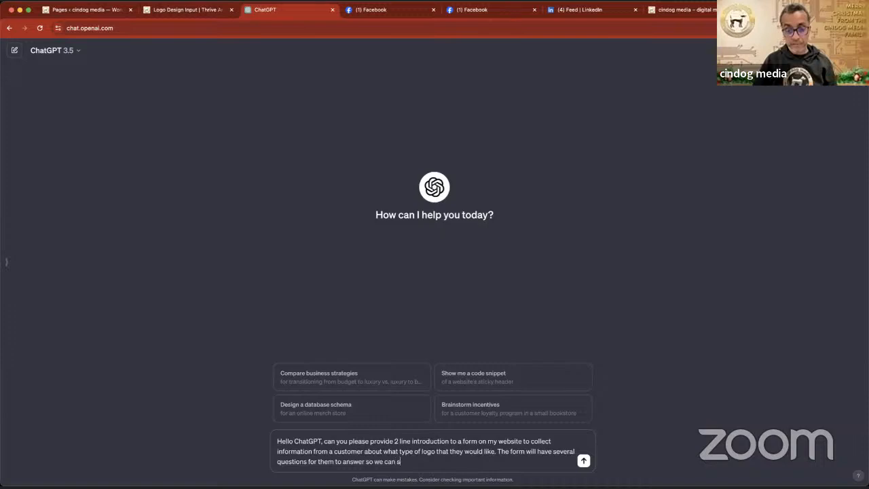
text(tart working on th)
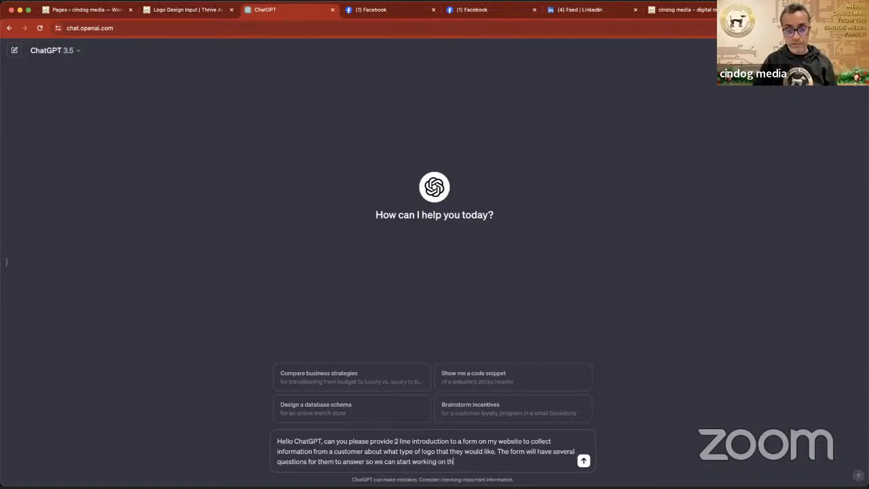
text(eir logo.)
key(Return)
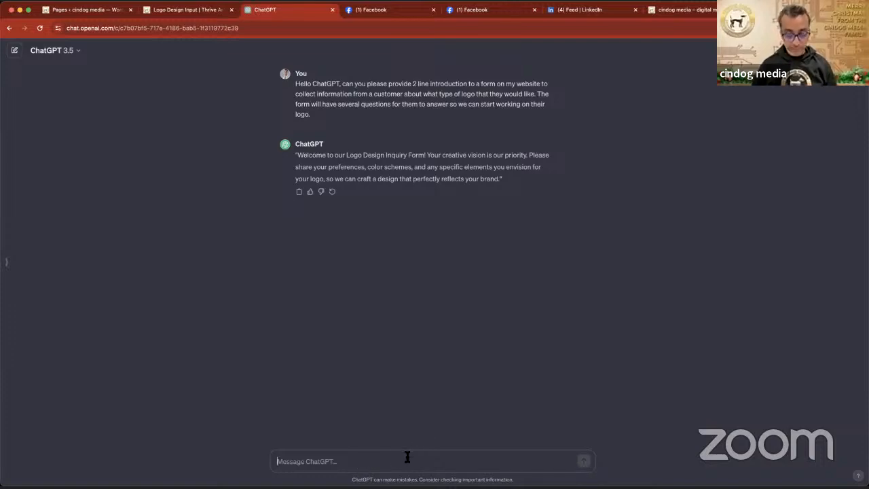
Send ChatGPT the follow-up "can you please rephrase this so that it sounds more human"
text(can you plea)
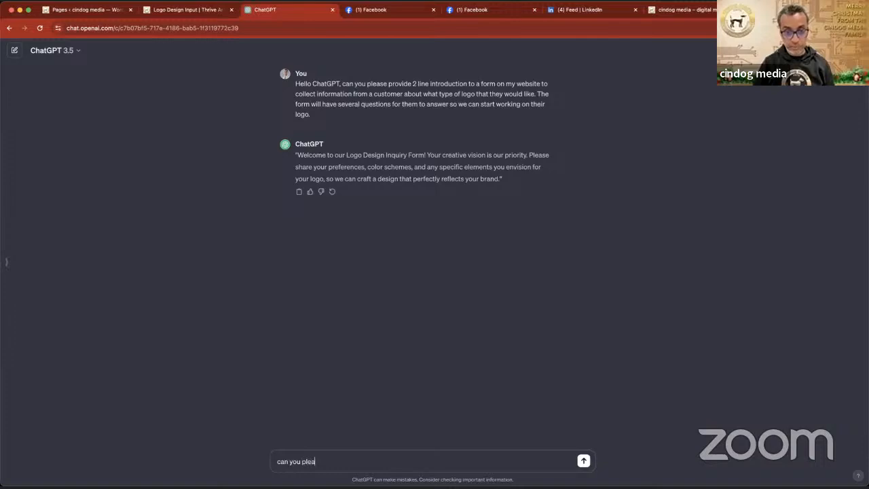
text(se rephr)
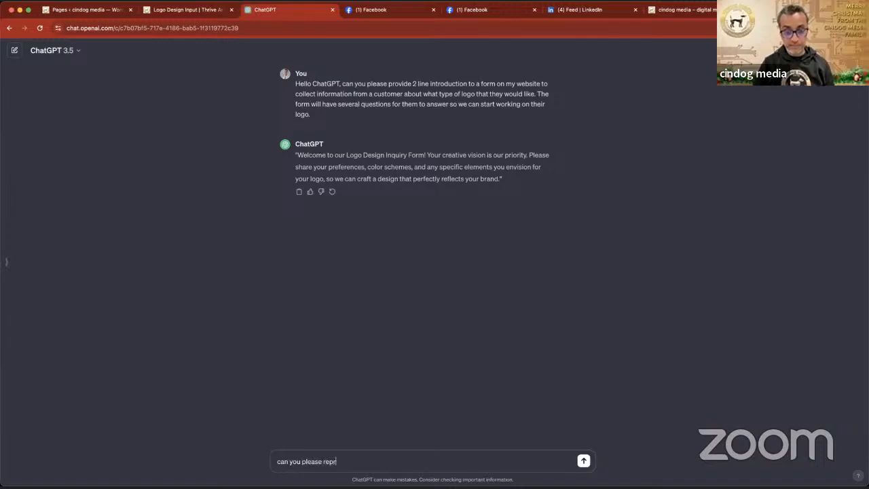
key(BackSpace)
text(hrase this )
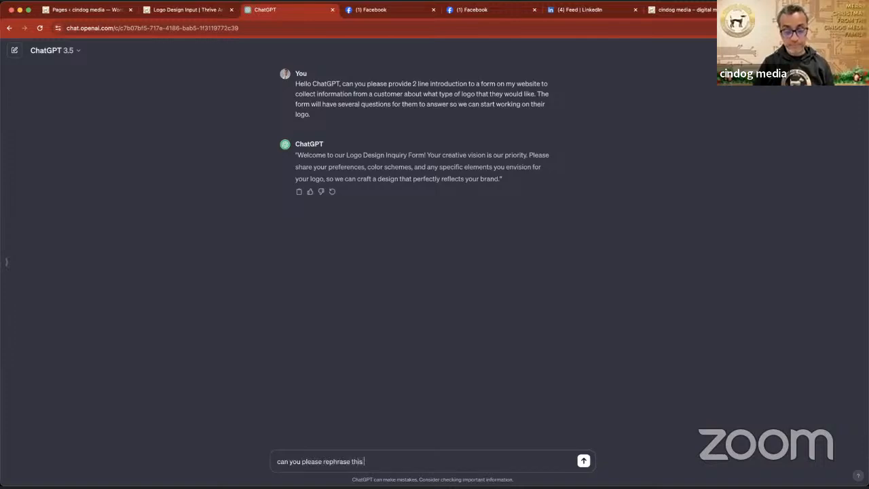
text(so that it sounds more h)
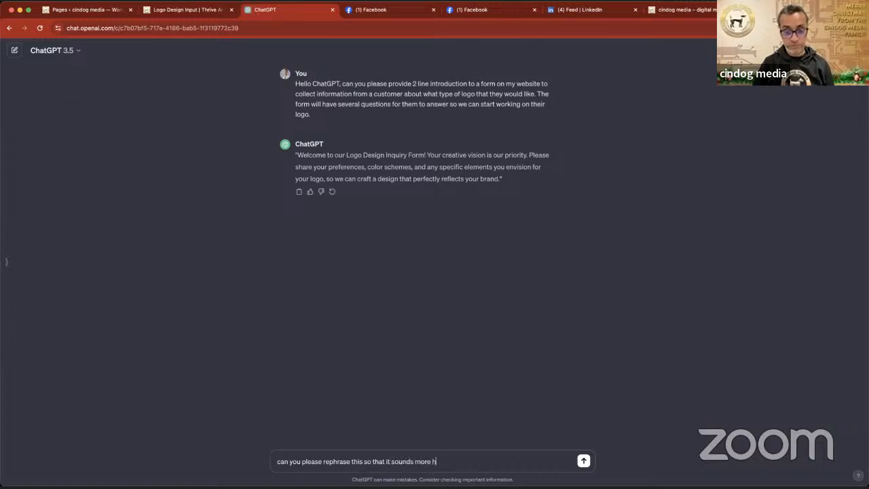
text(uman)
key(Return)
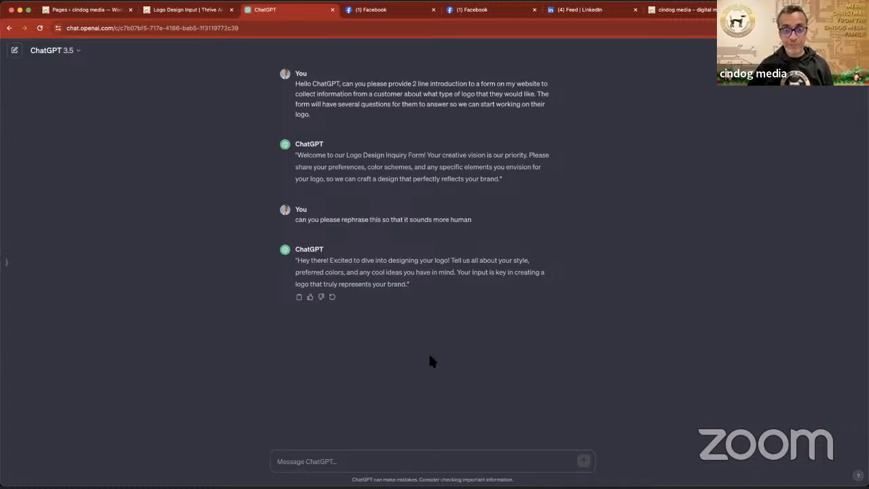
Copy the rephrased introduction without its quotation marks and replace the Lorem ipsum paragraph in the Logo Design Input page's top section with it
drag(408, 286, 299, 261)
key(ctrl+c)
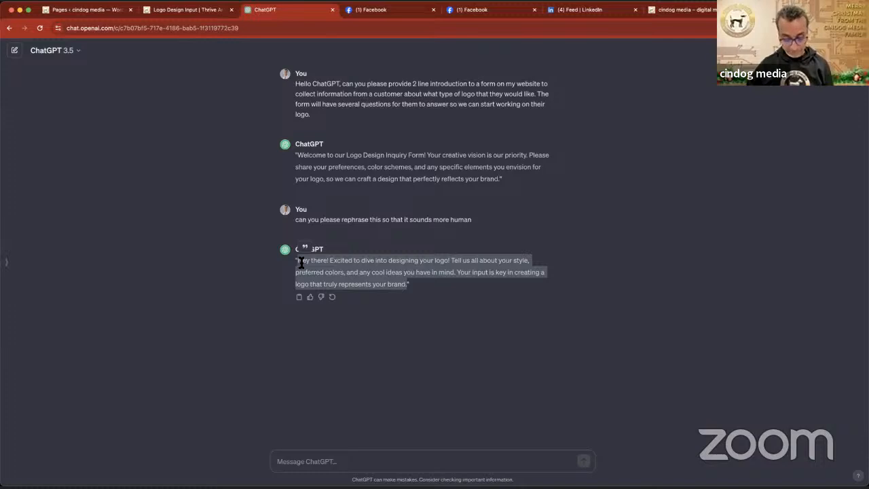
click(185, 9)
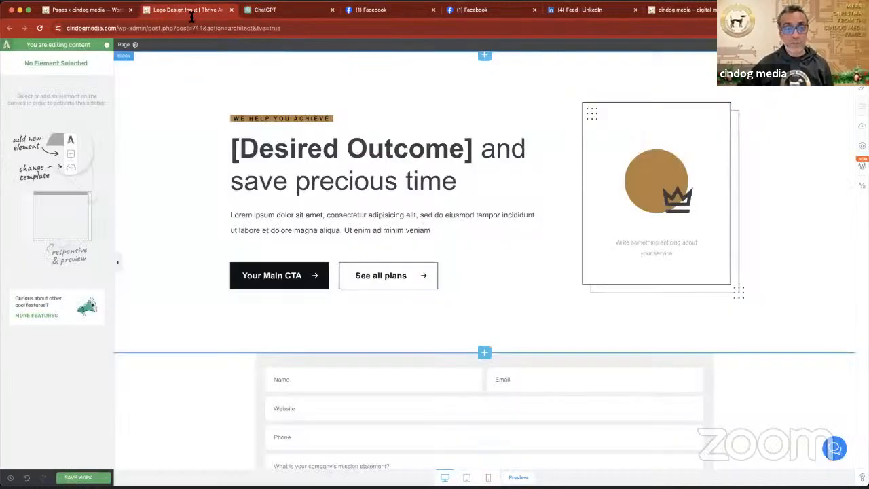
click(257, 225)
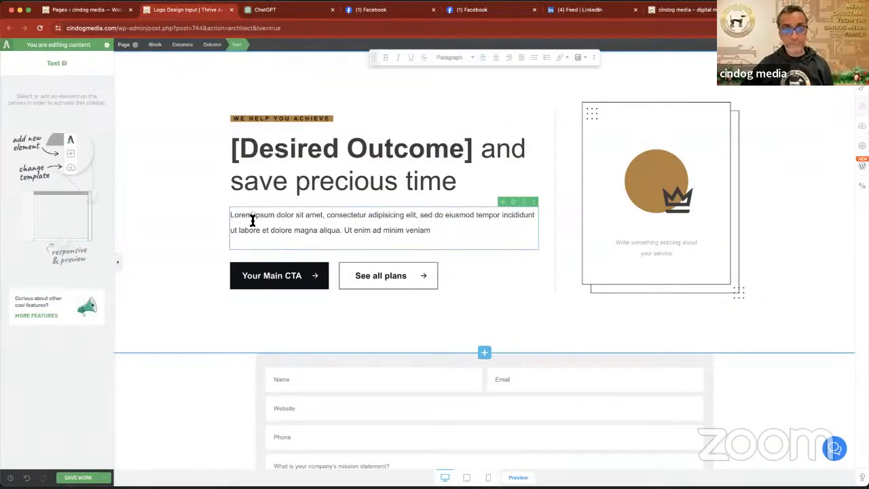
key(ctrl+a)
key(ctrl+v)
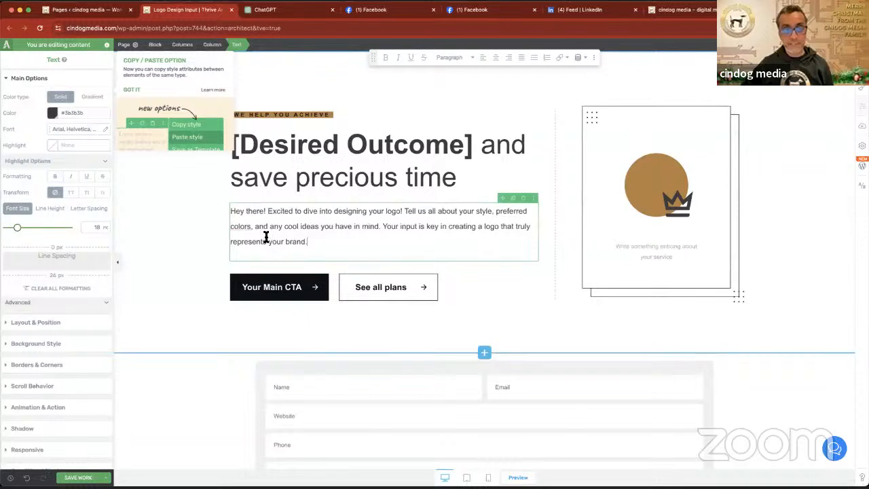
Replace "Desired Outcome" in the top section's main heading with "Logo Design" and remove the closing square bracket
click(455, 178)
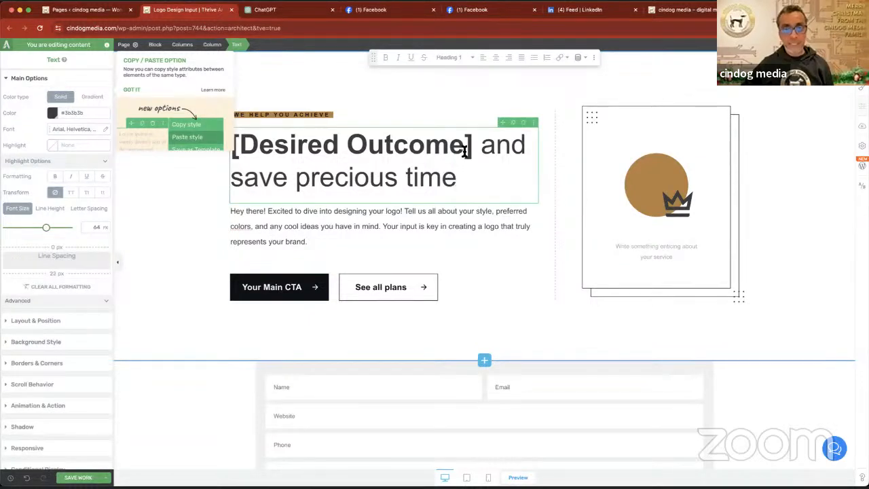
drag(467, 145, 246, 158)
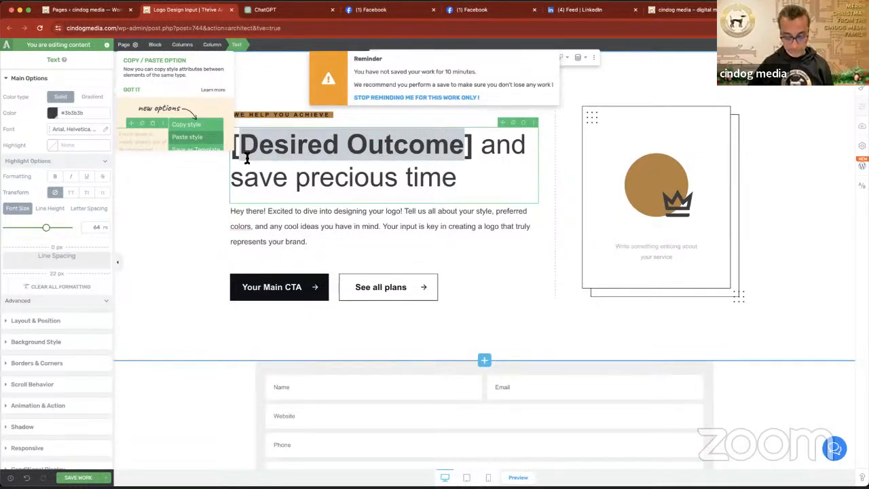
text(Log)
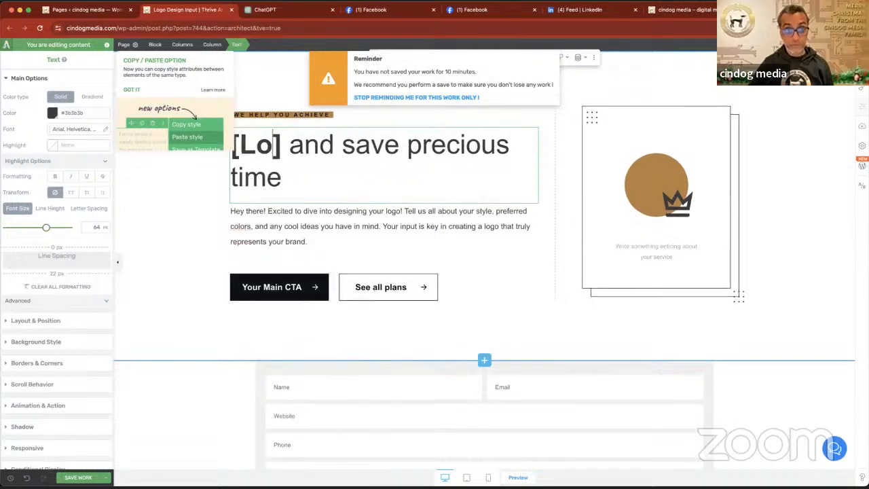
text(o )
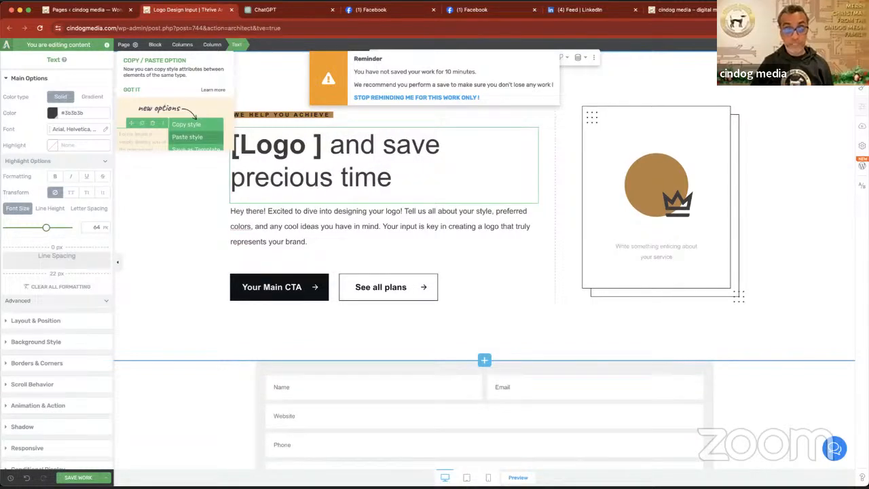
text(Re)
key(BackSpace)
key(BackSpace)
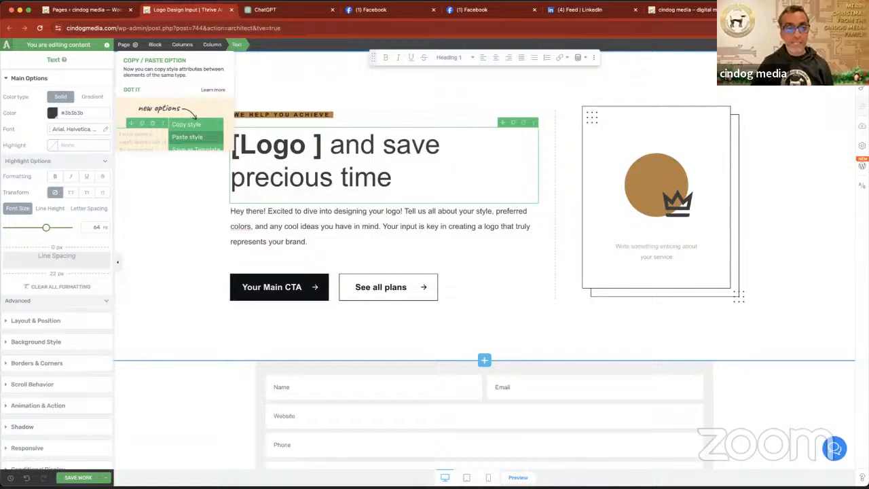
text(Design)
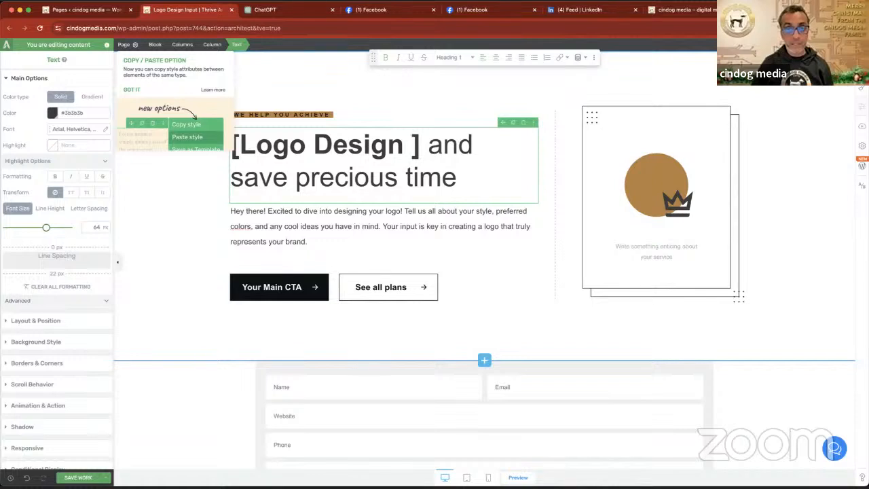
key(Right)
key(BackSpace)
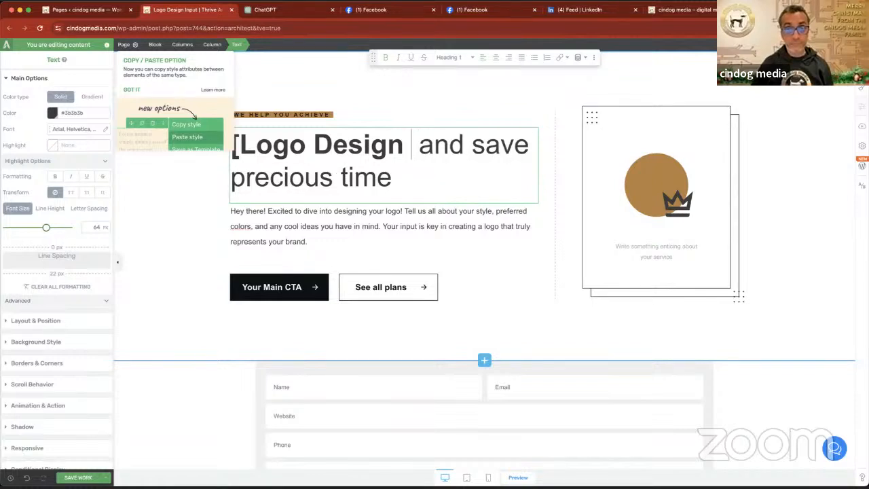
key(BackSpace)
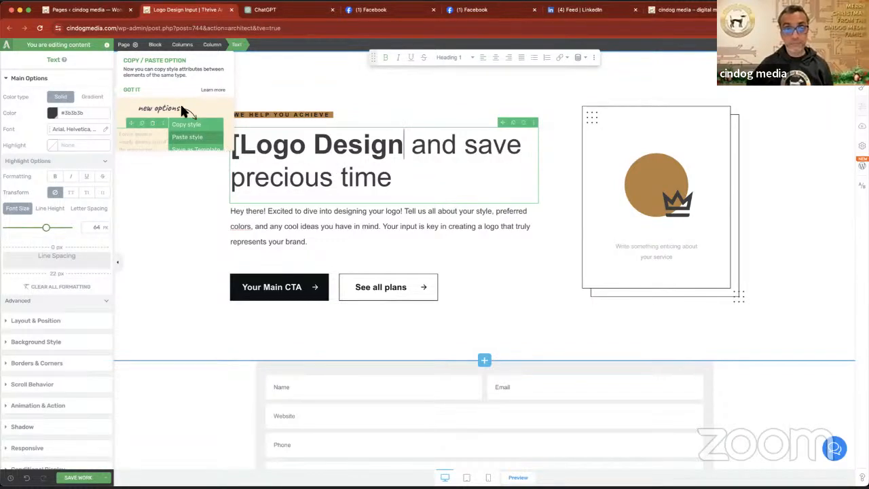
Switch to ChatGPT and send the prompt "Can we please have a inspiring 6 word title for this form?"
click(269, 10)
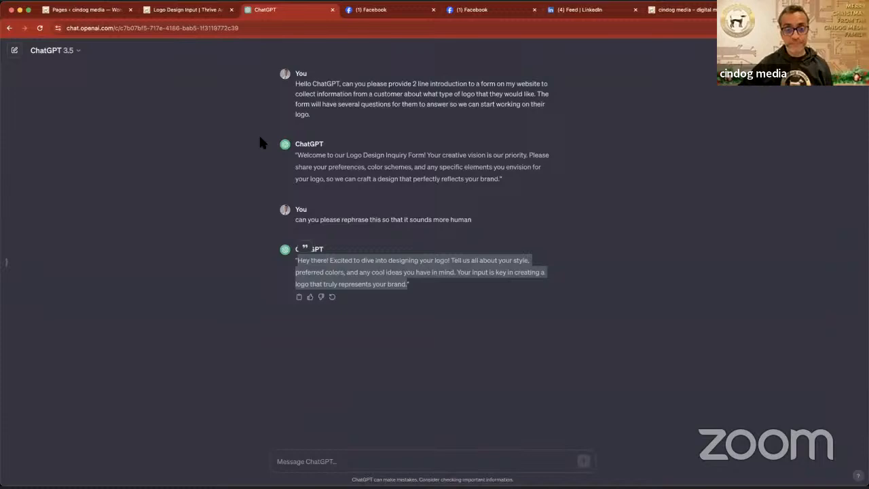
click(368, 466)
text(Can)
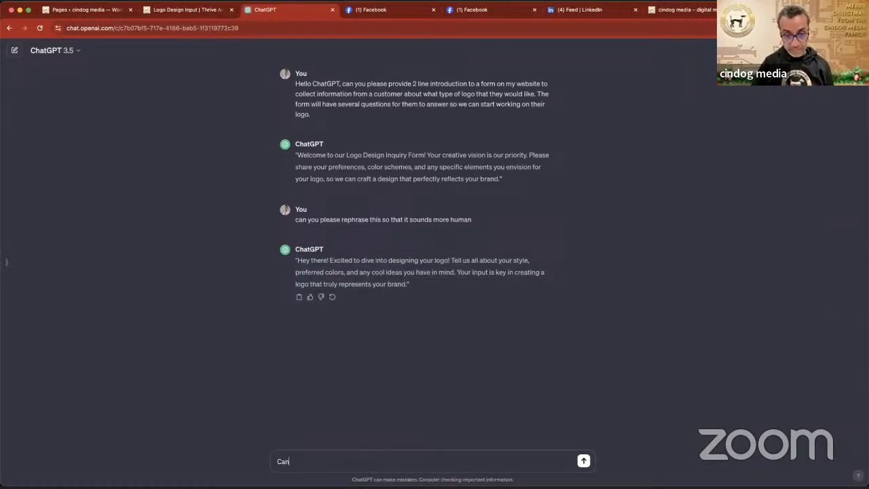
text( we plea)
text(se ha)
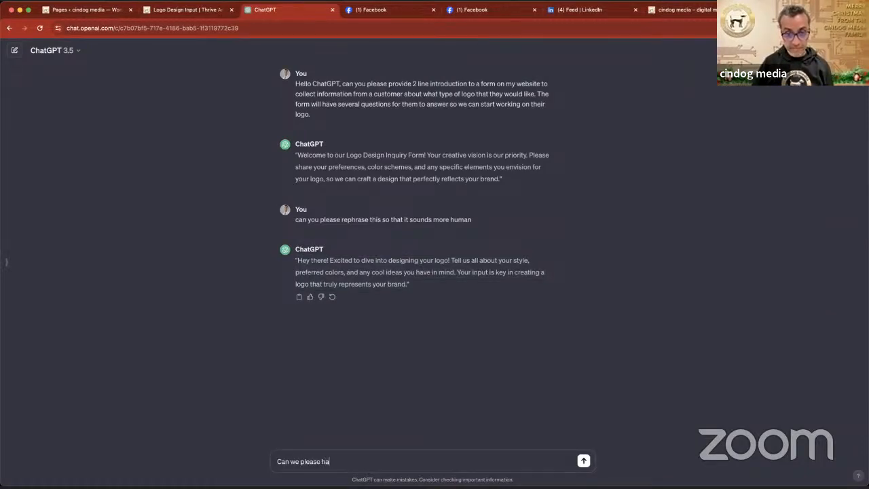
text(ve a inspiring 6)
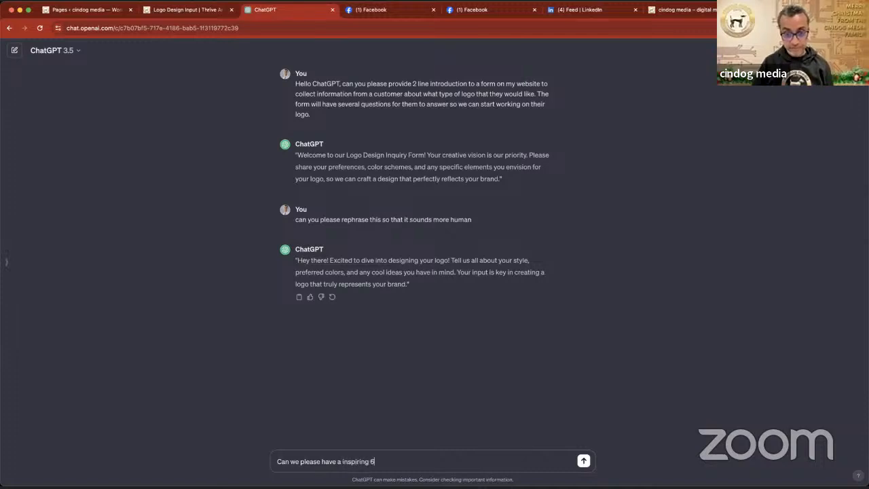
text( wor)
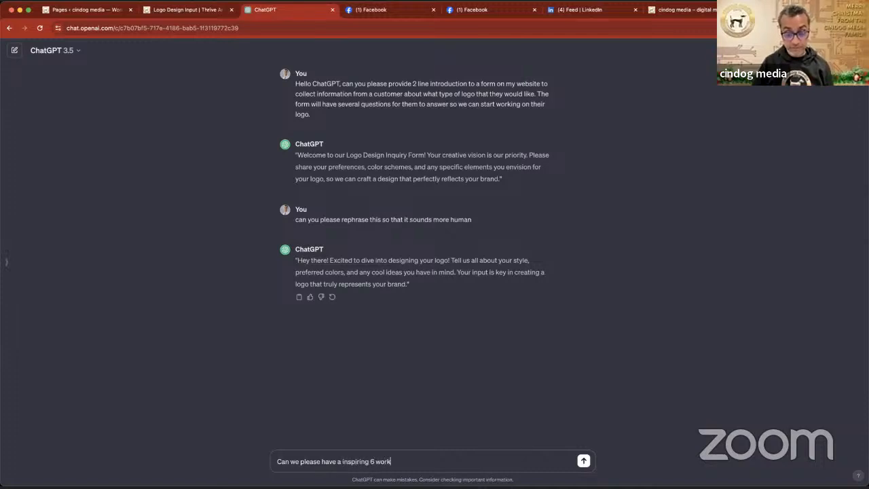
text(d ti)
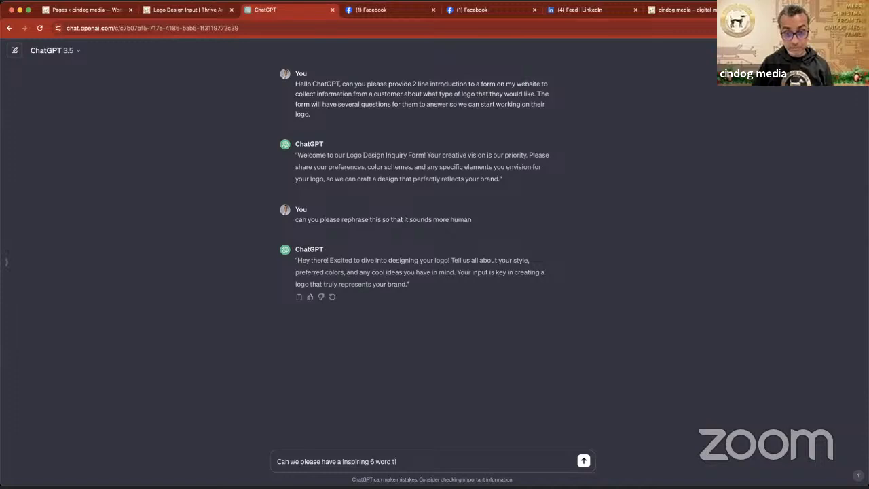
text(tle for this form?)
key(Return)
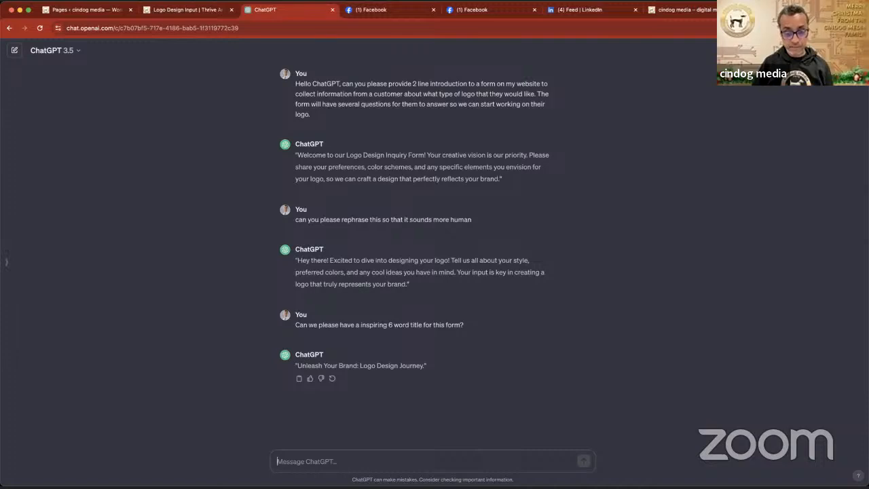
Send ChatGPT the follow-up "include the word customer input in the title"
text(includ)
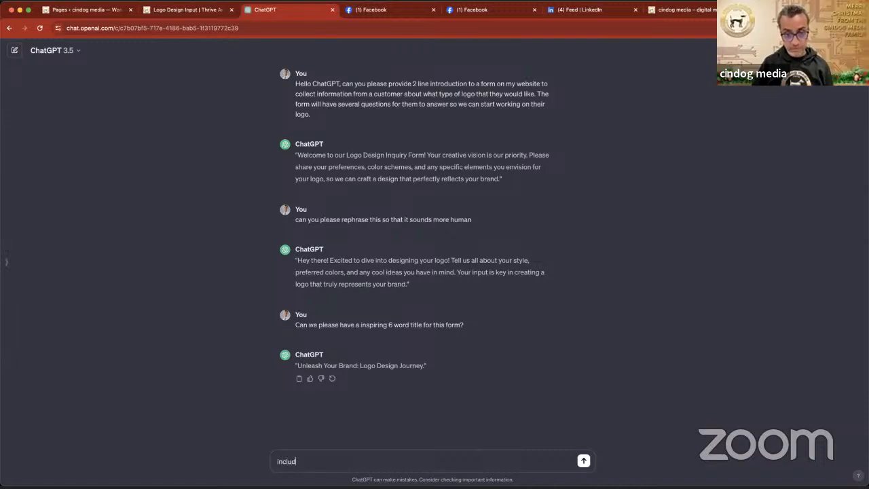
text(e the wo)
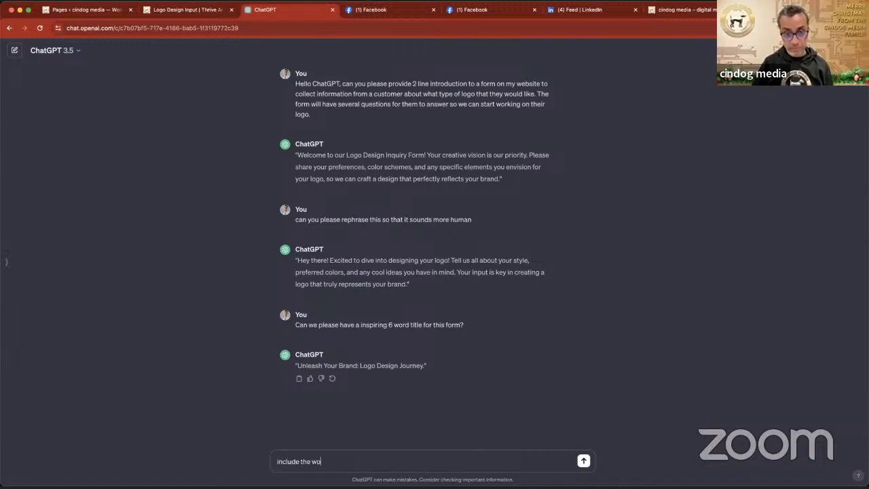
text(rd input)
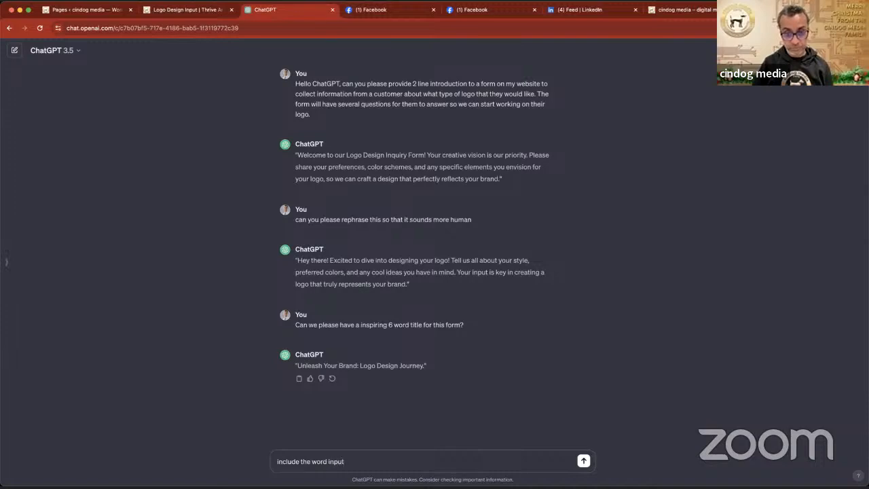
text( in the title)
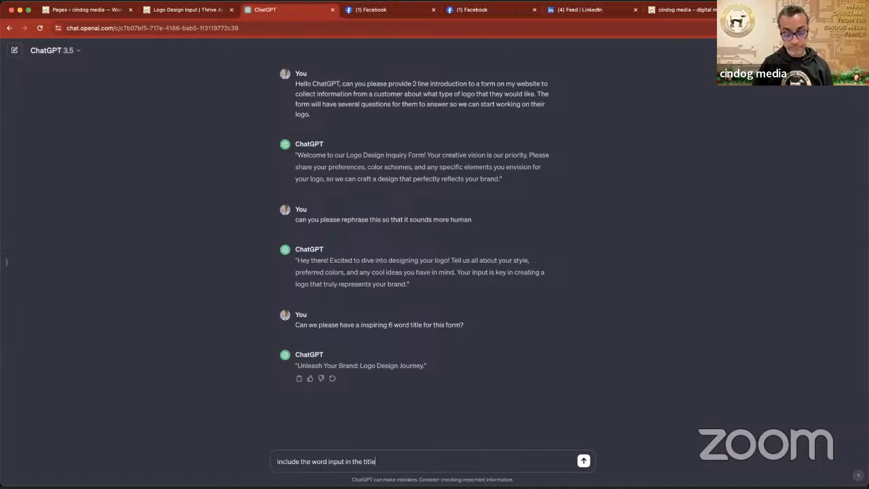
click(330, 462)
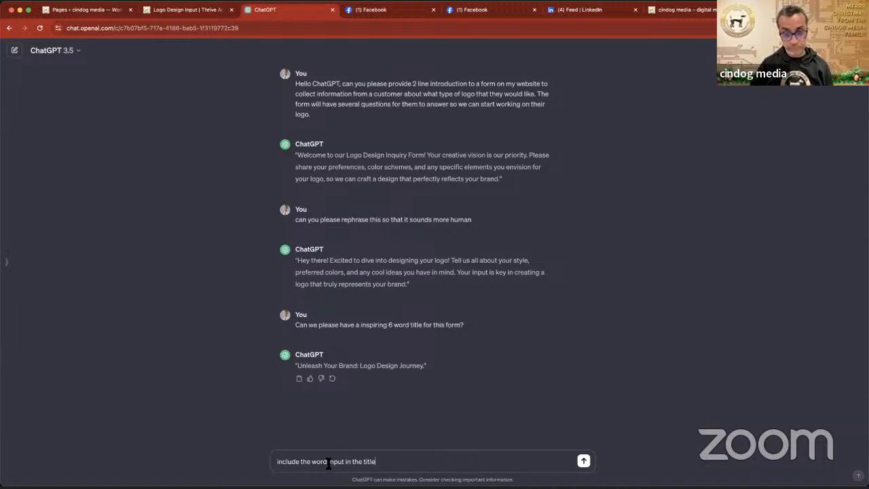
text(cus)
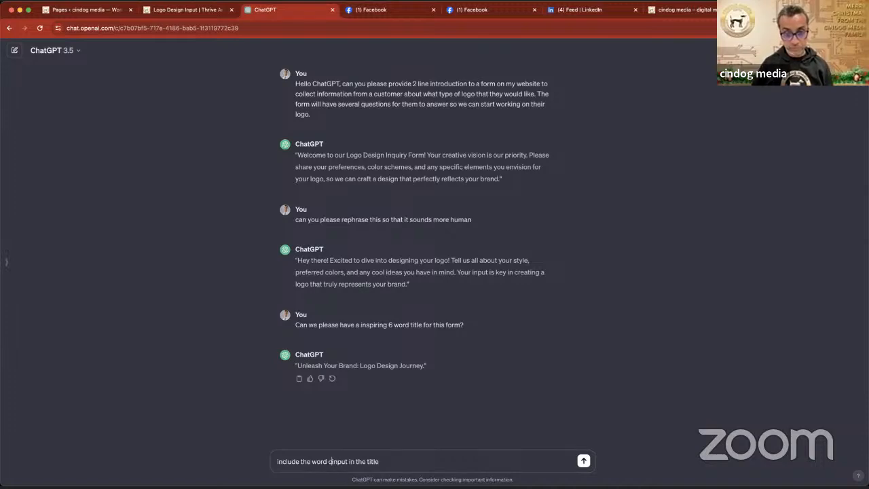
text(tomer)
key(Return)
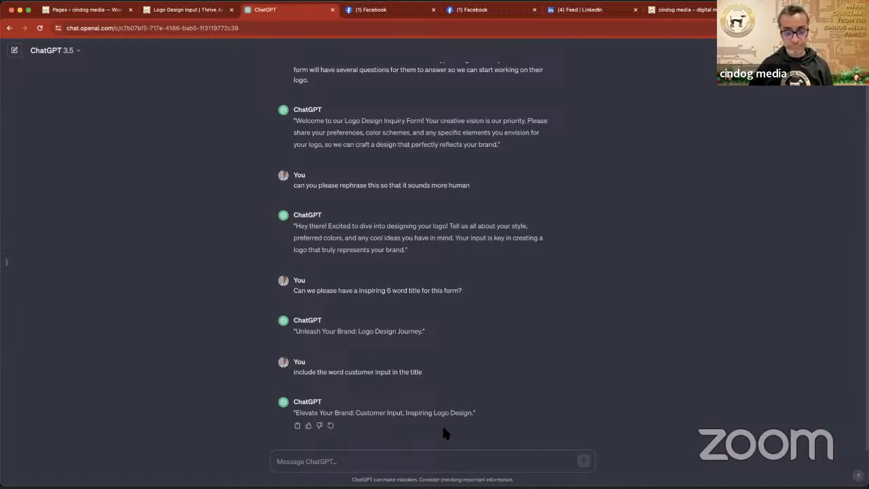
Ask for another version of the suggested title with the message "reword this"
text(re)
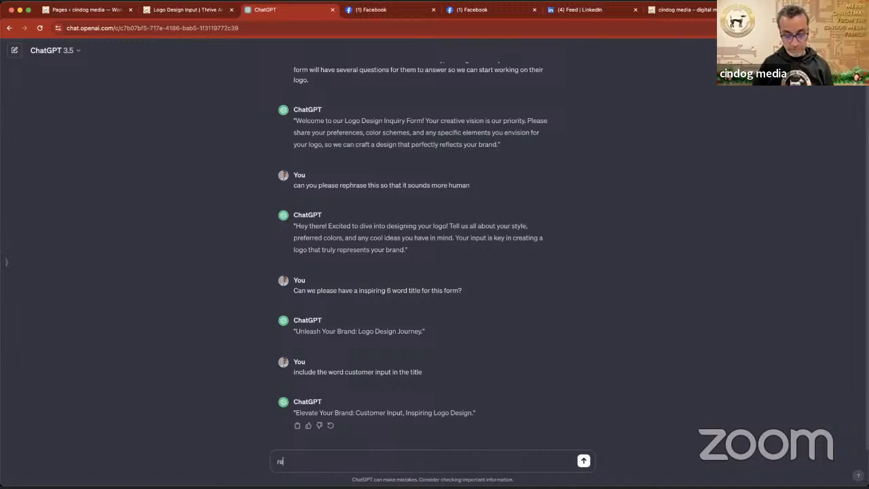
text(word this)
key(Return)
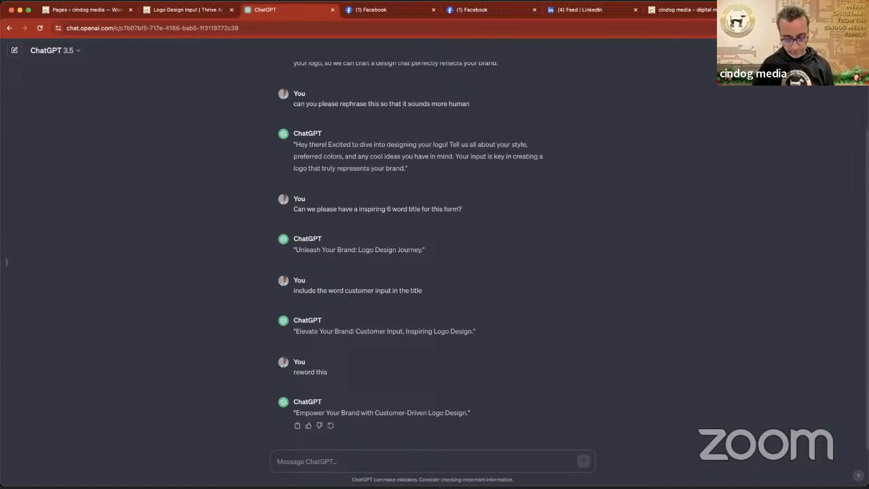
Send the follow-up "reword this to ask for customer input" and regenerate the response
text(re)
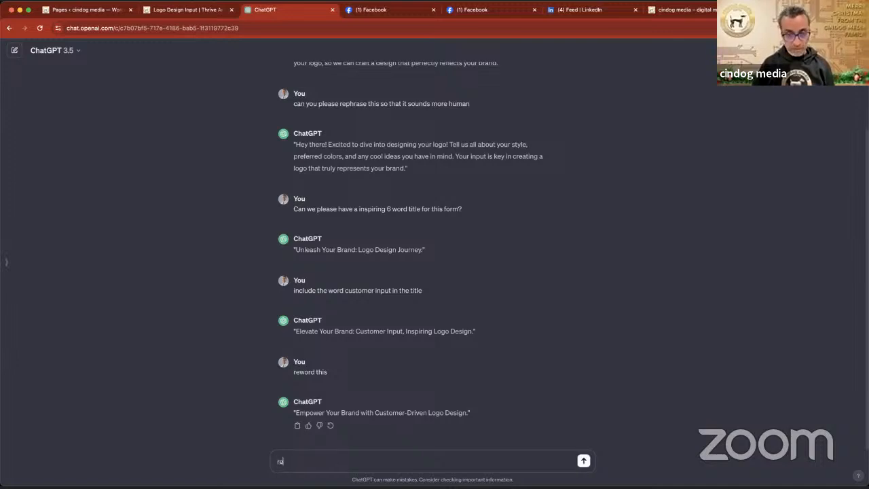
text(word this)
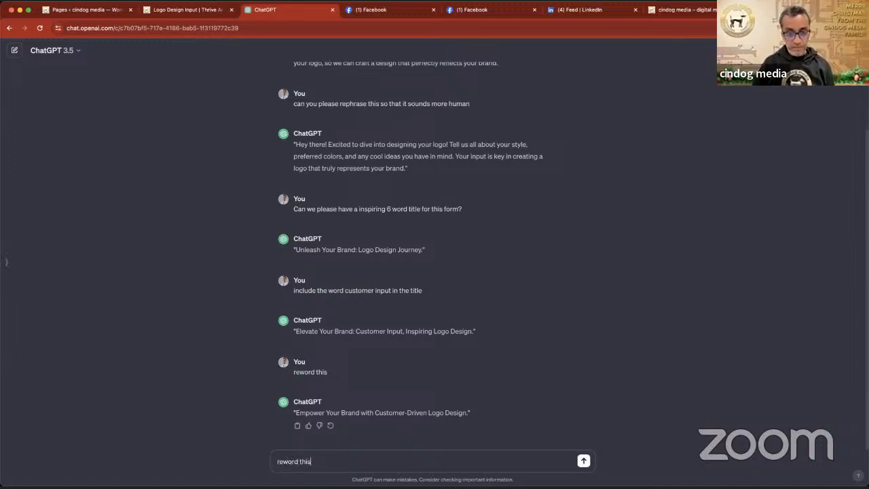
text( to ask f)
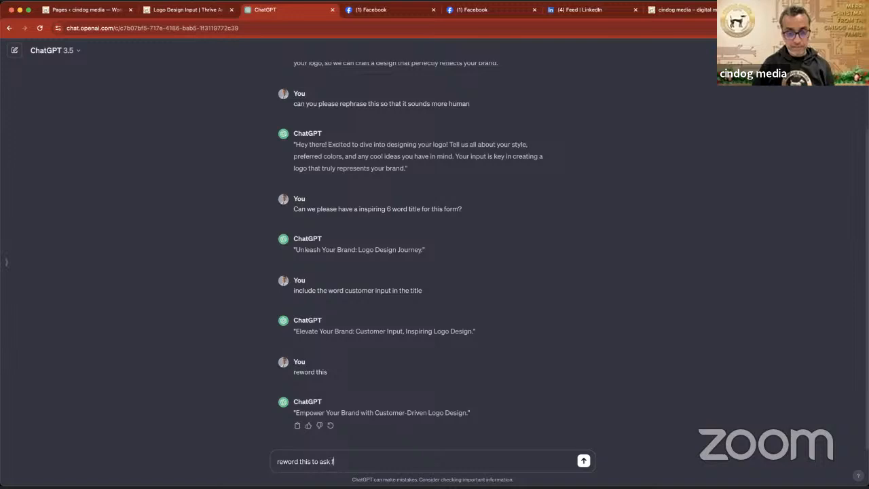
text(or customer input)
key(Return)
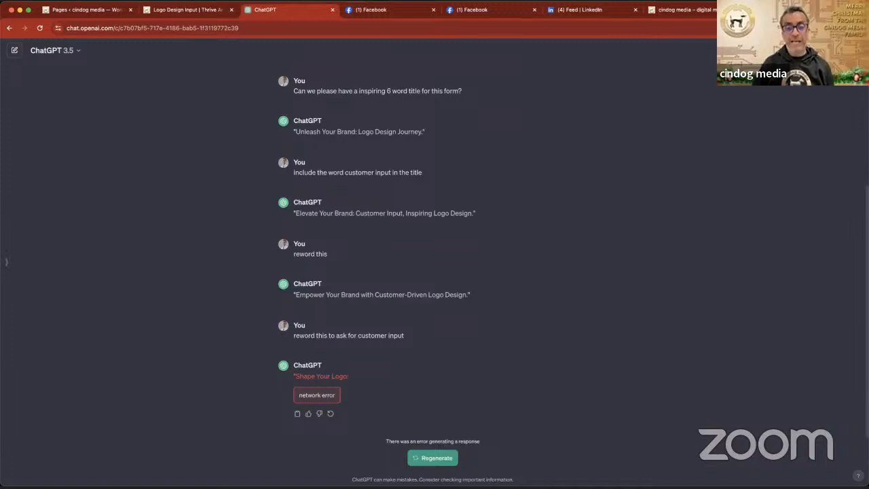
click(433, 458)
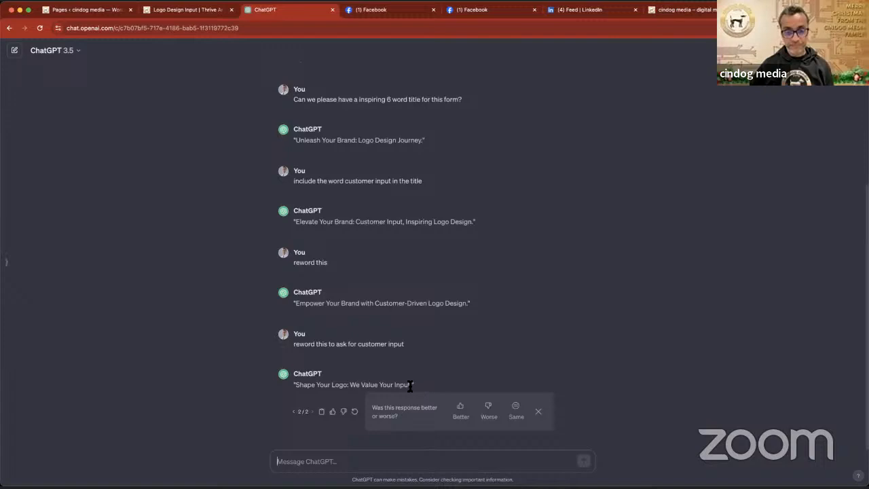
Back on the Logo Design Input page, insert "Shape Your" before "Logo Design" in the main heading and remove the opening square bracket
drag(413, 385, 295, 385)
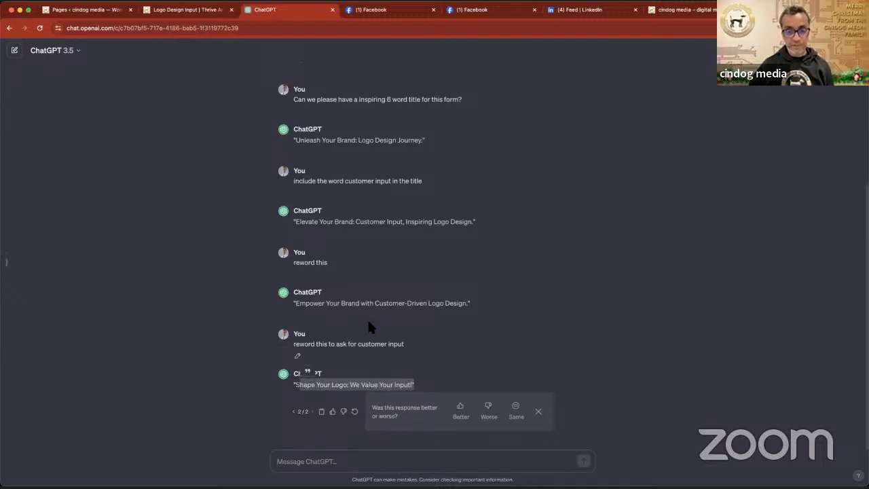
click(196, 9)
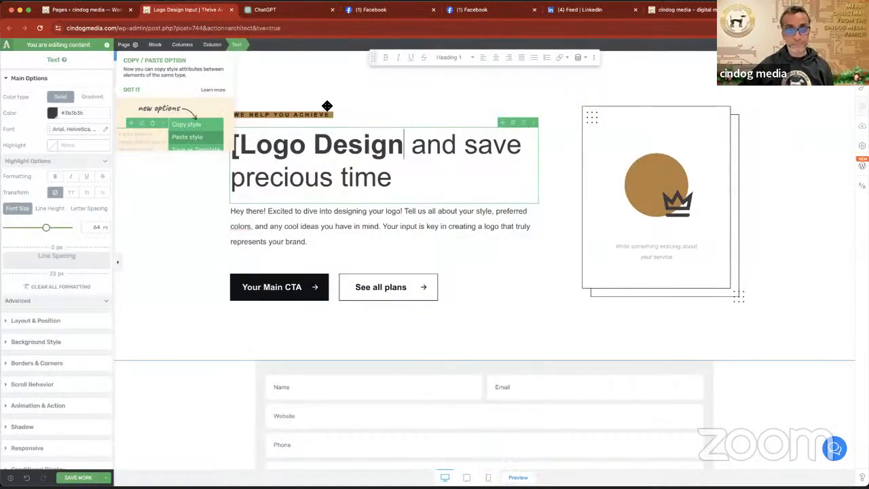
key(Left)
key(Left)
key(Left)
key(Left)
key(Left)
key(Left)
key(Left)
key(Left)
key(Left)
key(Left)
key(Left)
text(S)
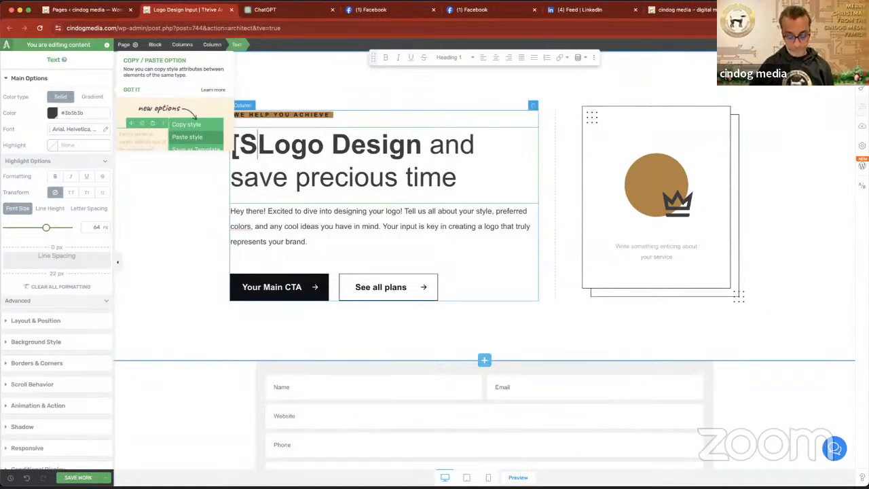
text(hape Y)
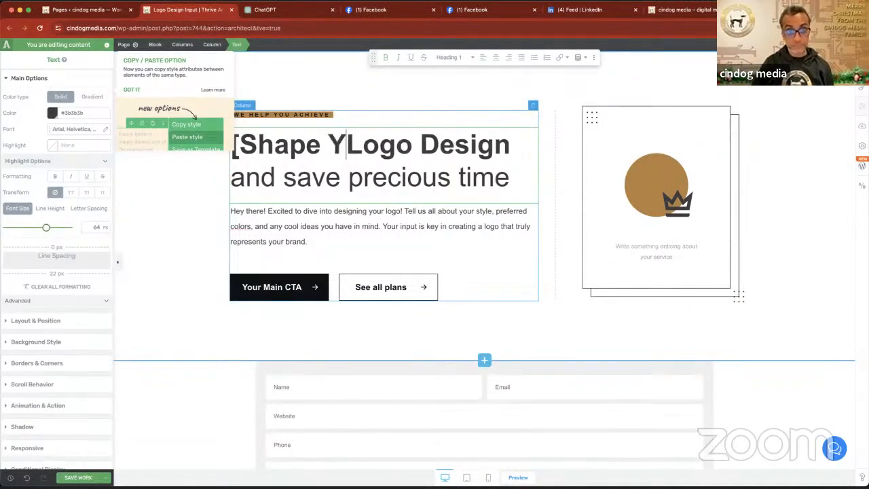
text(our)
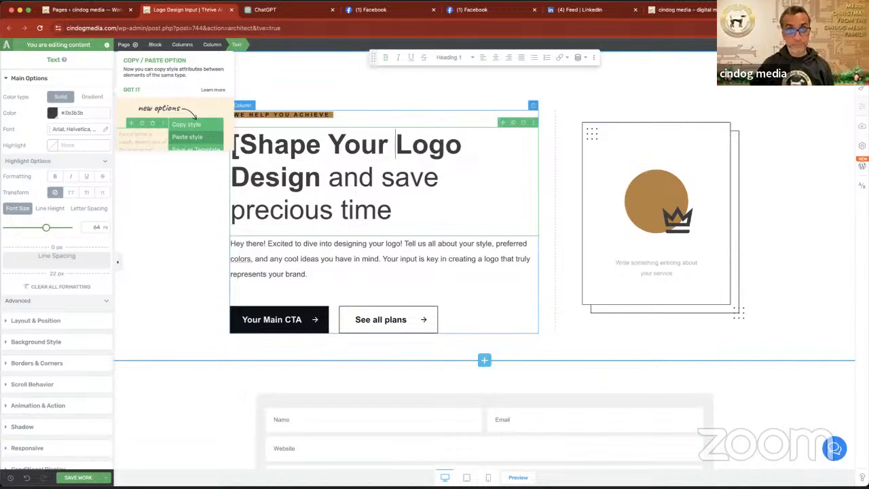
click(238, 146)
key(BackSpace)
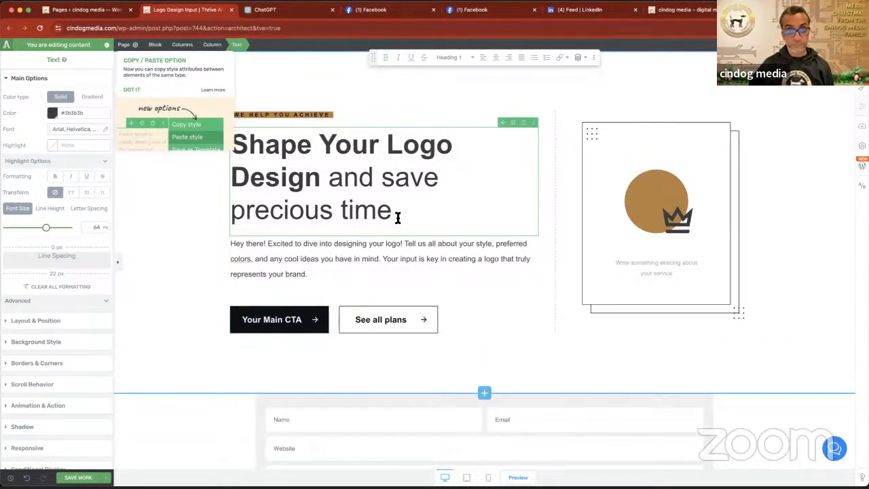
drag(397, 213, 235, 178)
text(W)
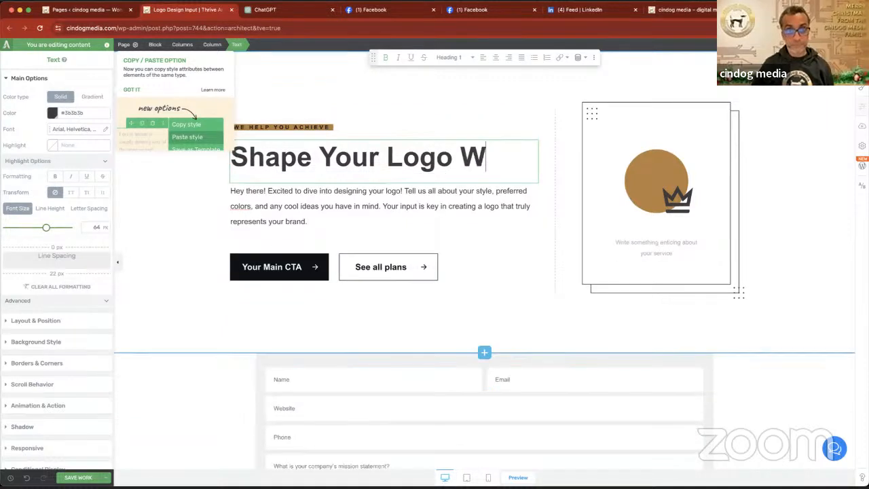
key(super+z)
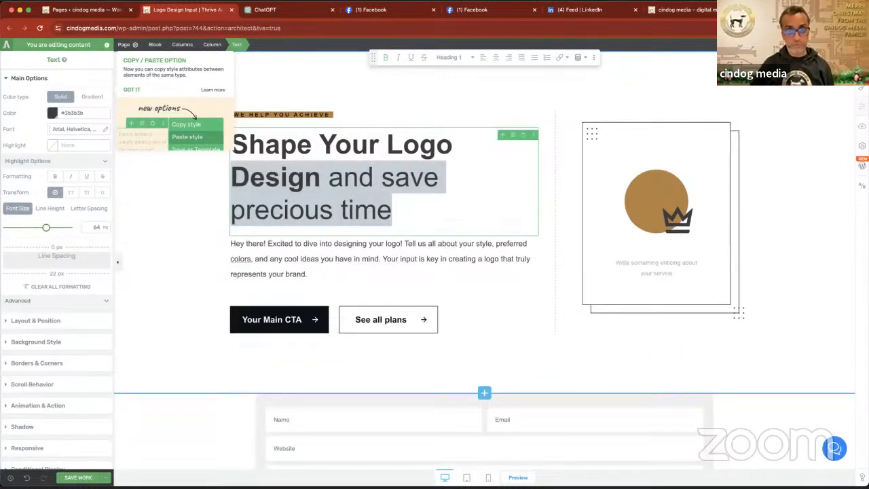
key(Right)
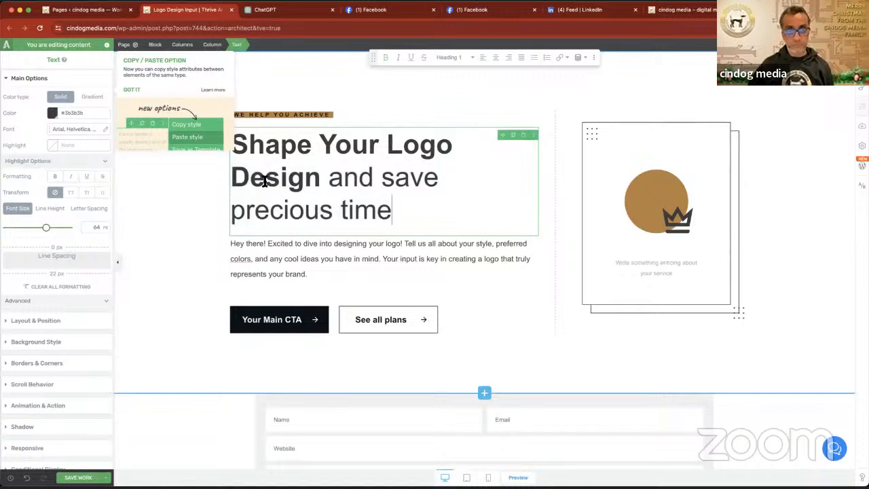
Replace "and save precious time" in the main heading with "We Value", keeping the lighter text style
drag(330, 178, 387, 208)
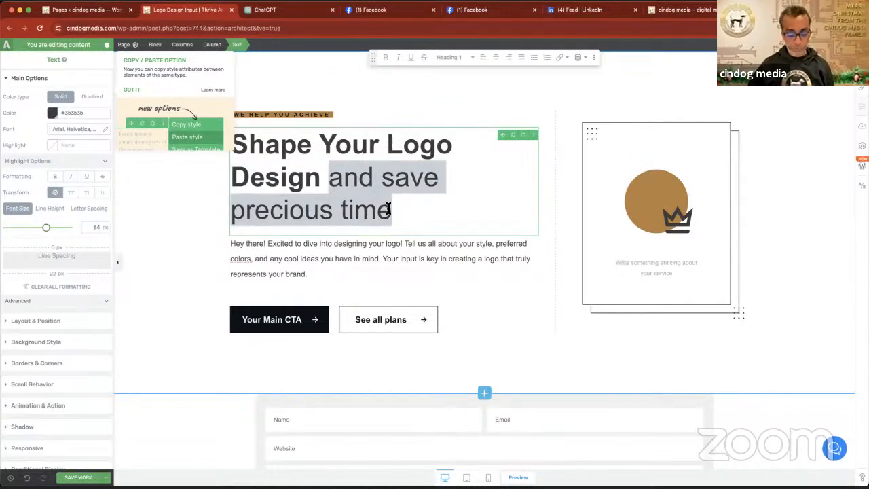
text(We L)
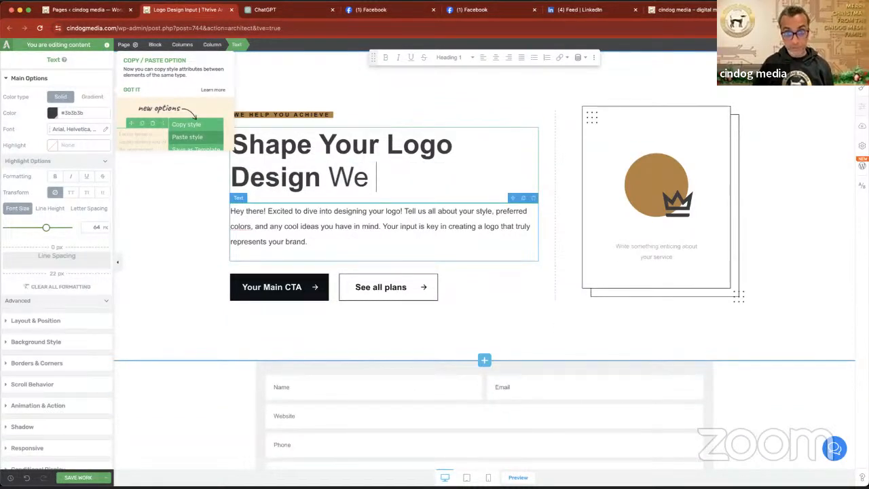
key(BackSpace)
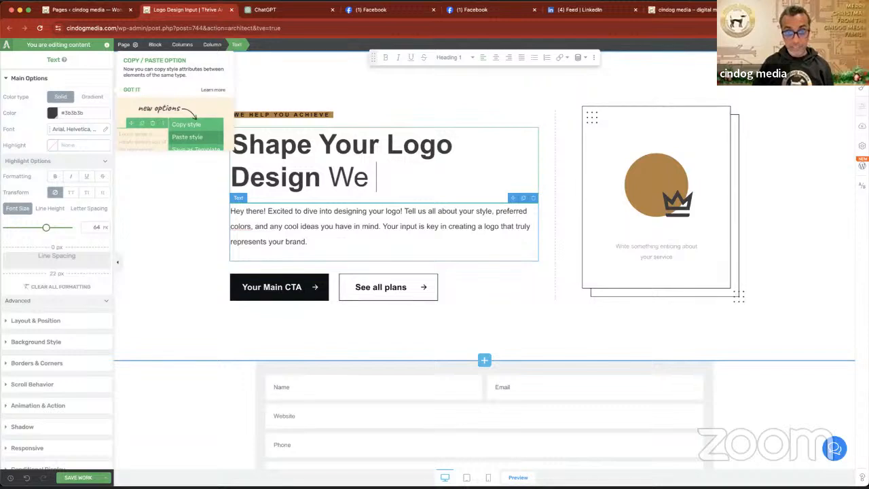
text(Value)
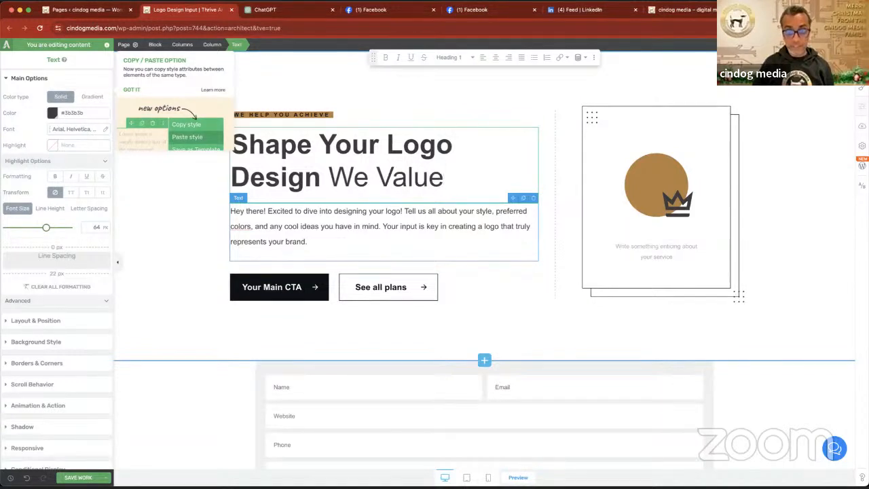
Remove "Design" from the main heading and add "Input" at its end, making it read "Shape Your Logo We Value Input"
drag(329, 178, 238, 179)
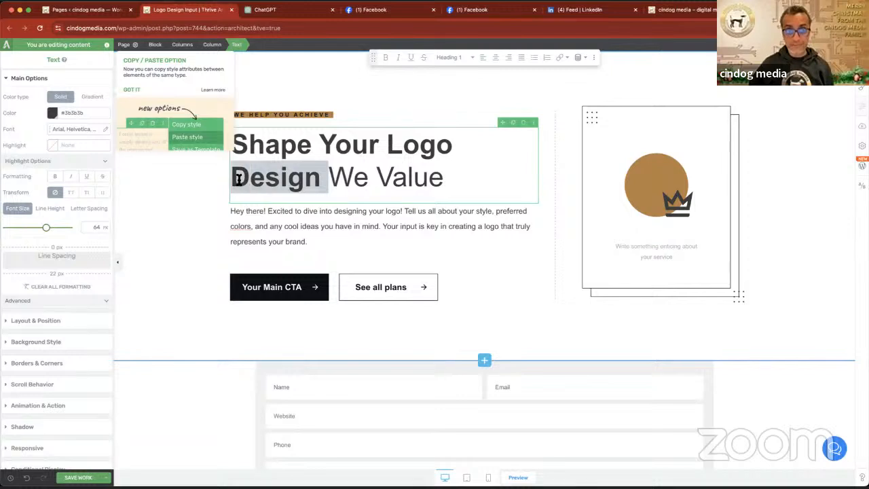
key(BackSpace)
key(BackSpace)
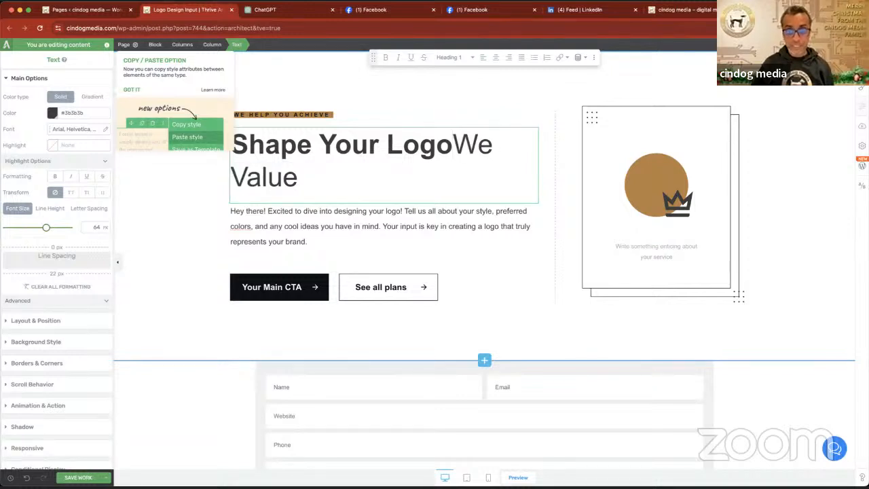
click(299, 178)
text(I)
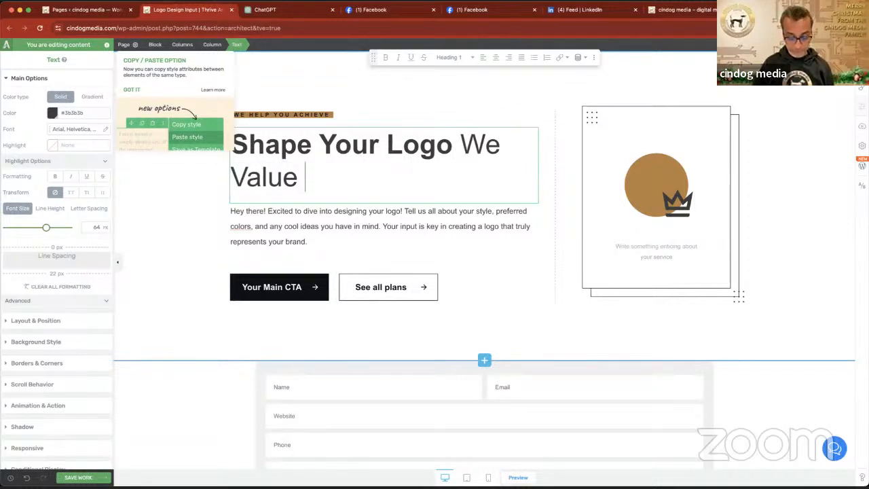
text(b)
key(BackSpace)
text(np)
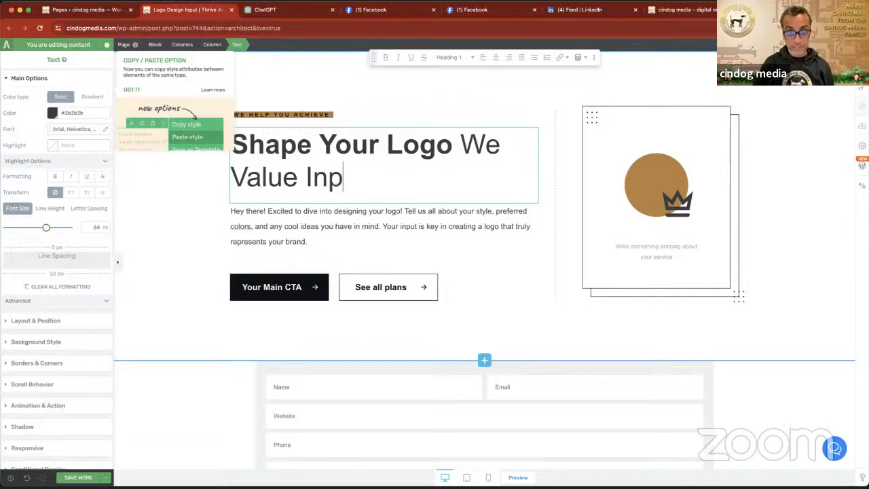
text(ut)
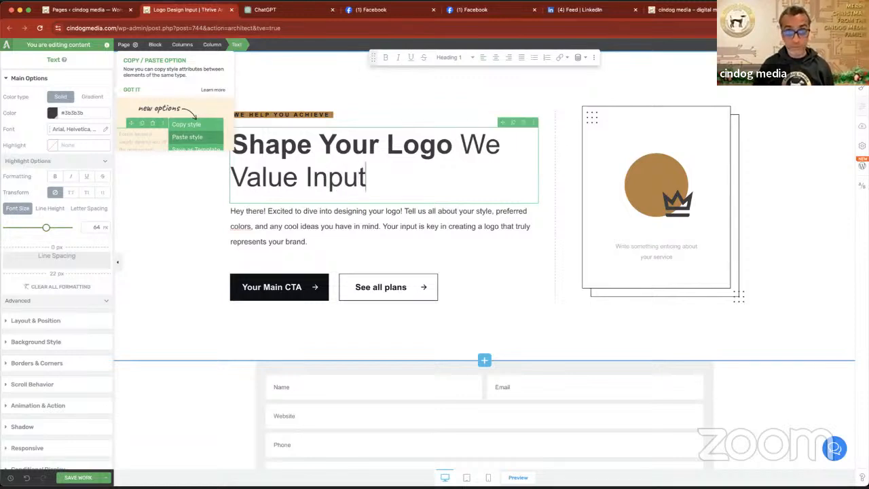
text(,)
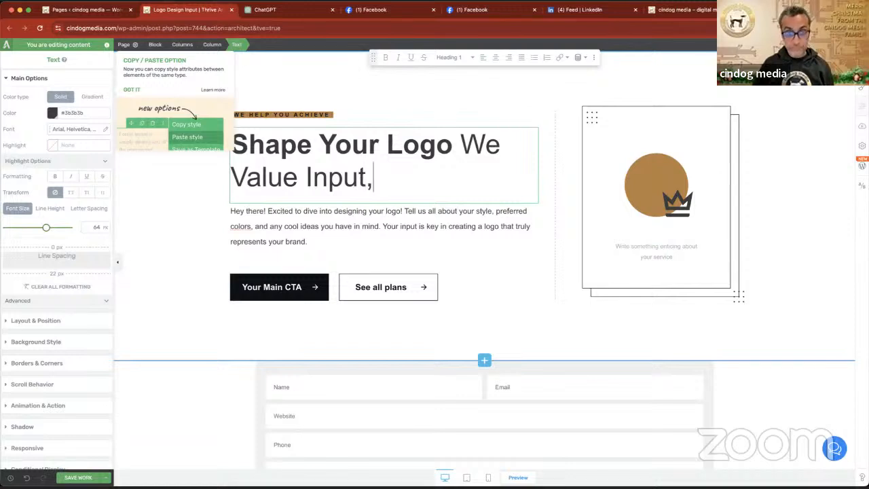
key(BackSpace)
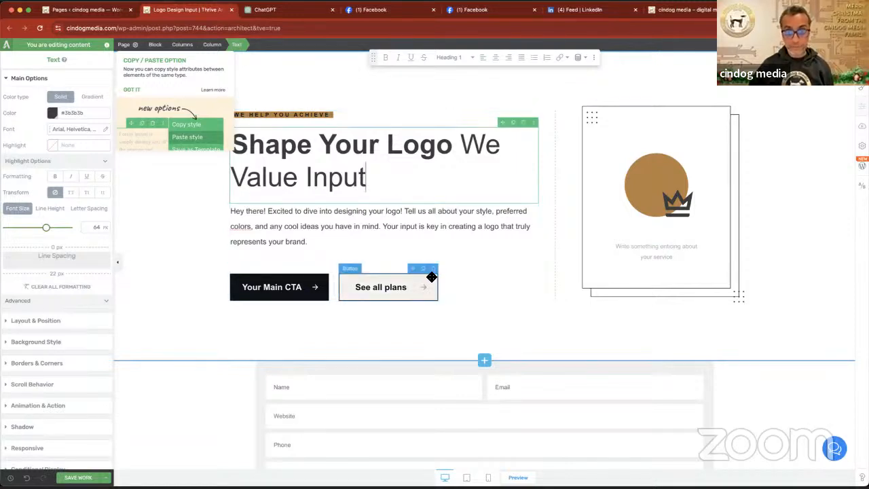
Delete the "See all plans" and "Your Main CTA" buttons with their leftover columns below the introduction text
click(435, 269)
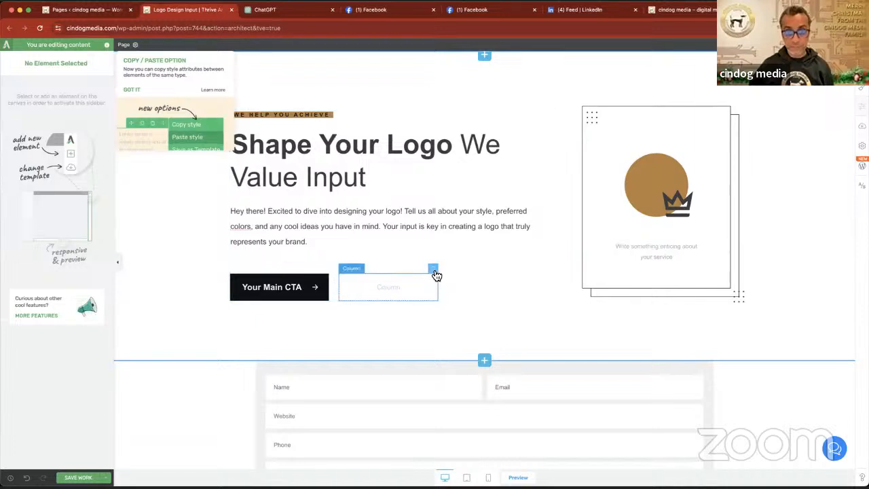
click(435, 271)
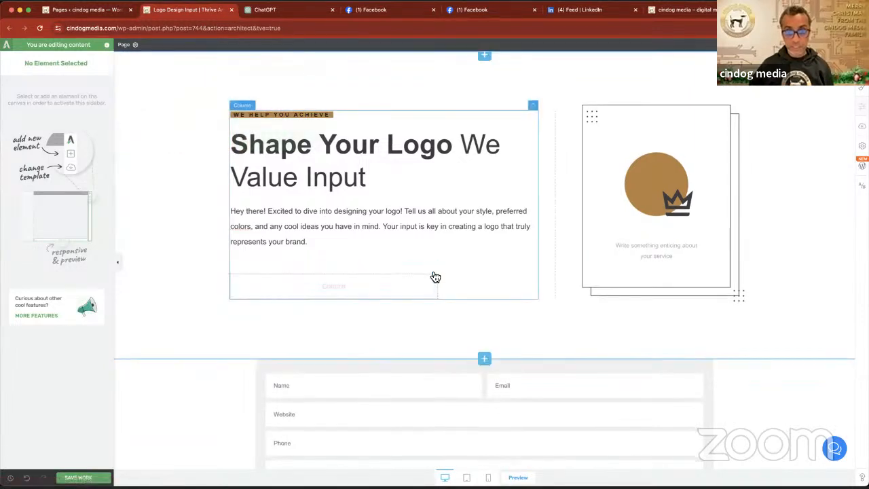
click(434, 272)
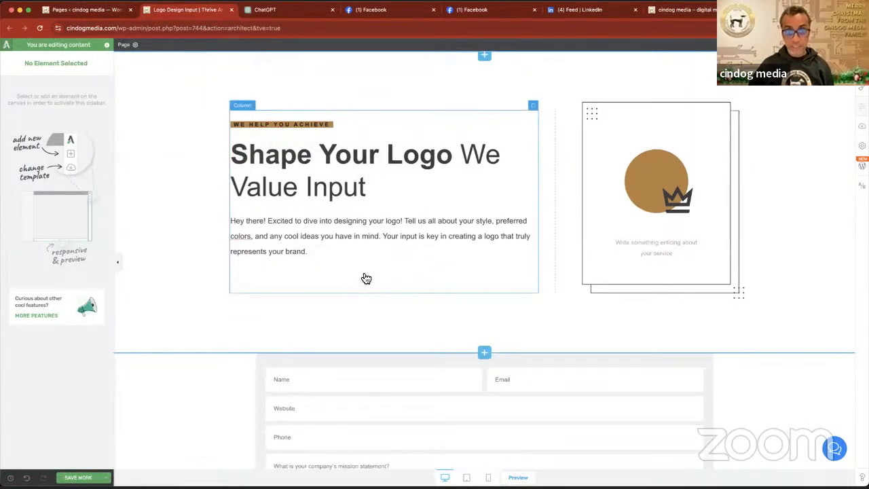
click(332, 281)
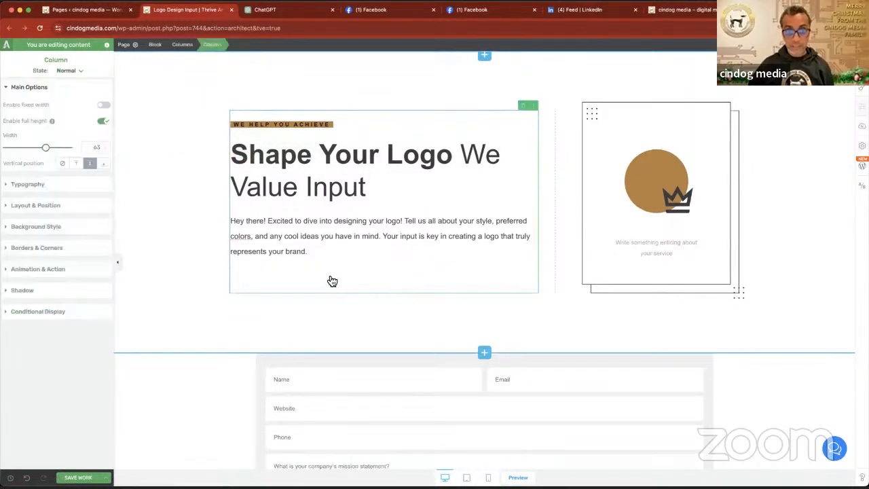
Replace the highlighted label above the main heading with "LOGO DESIGN QUESTIONAIRE" and save the page
click(319, 124)
triple_click(319, 124)
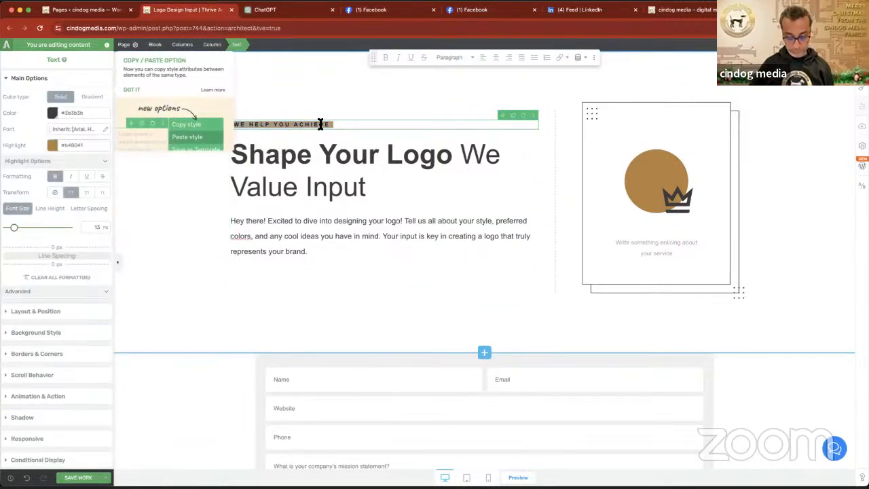
text(LOGO DESIGN)
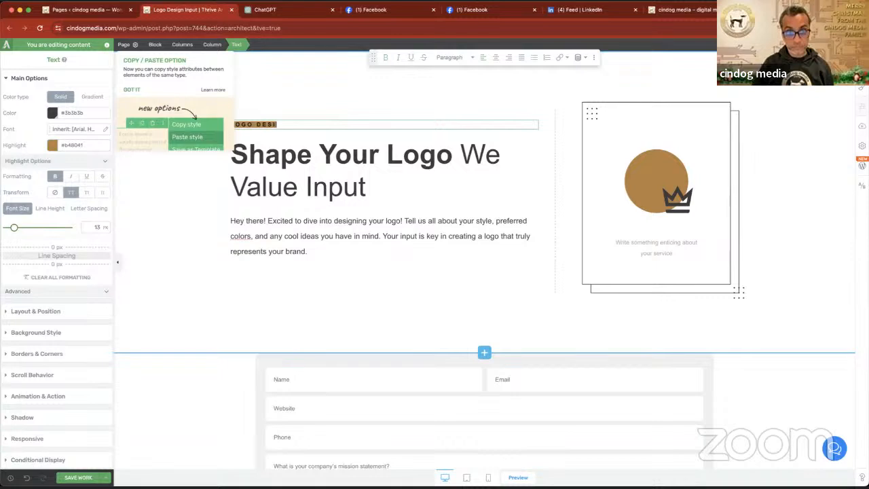
text( QUESTION)
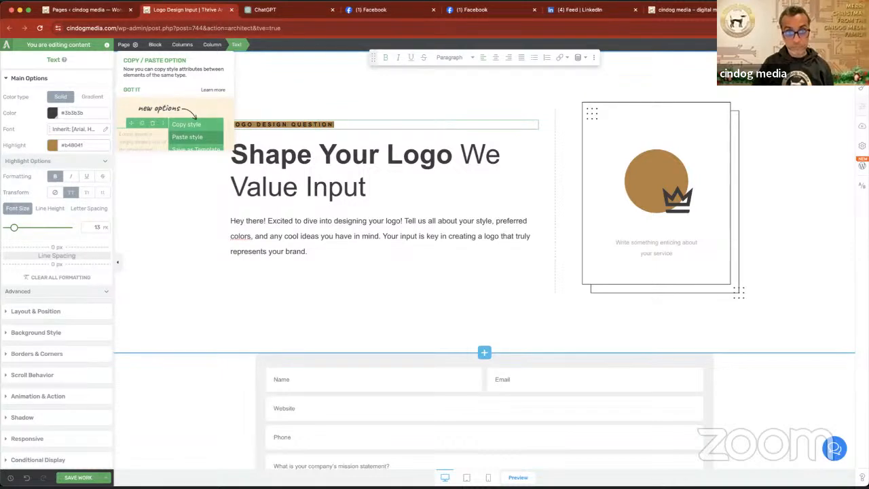
text(AIRE)
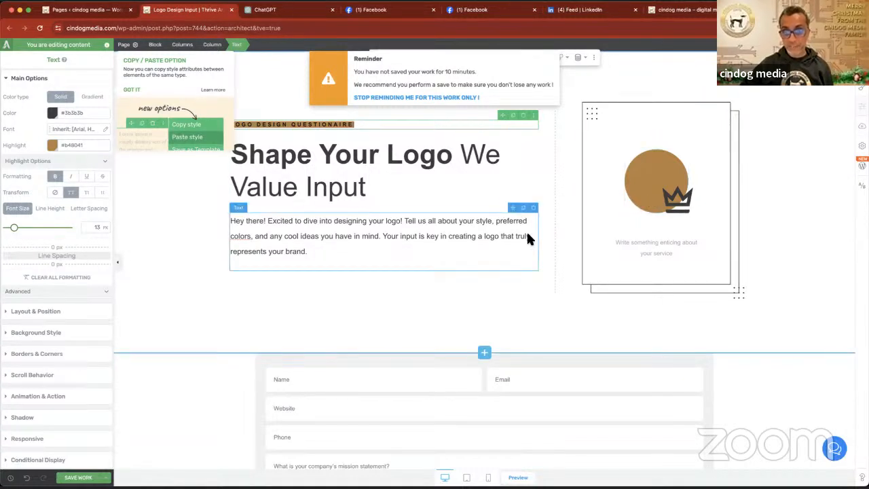
click(86, 476)
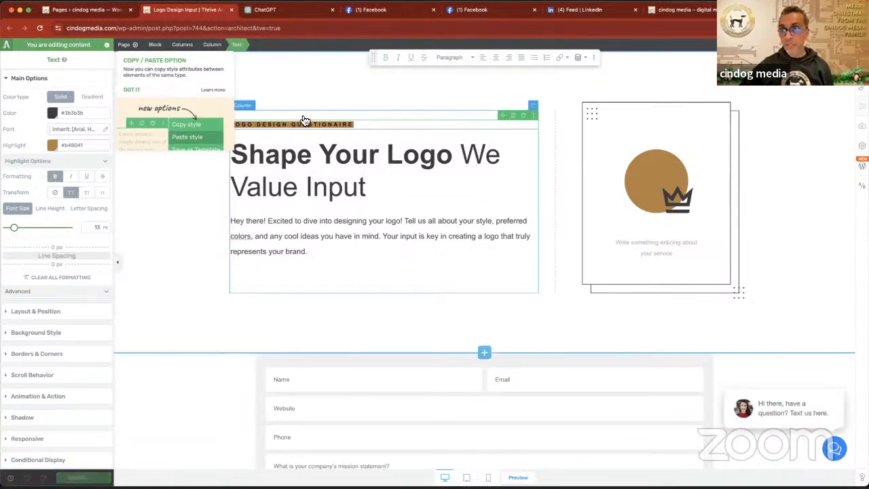
scroll(435, 183, down, 10)
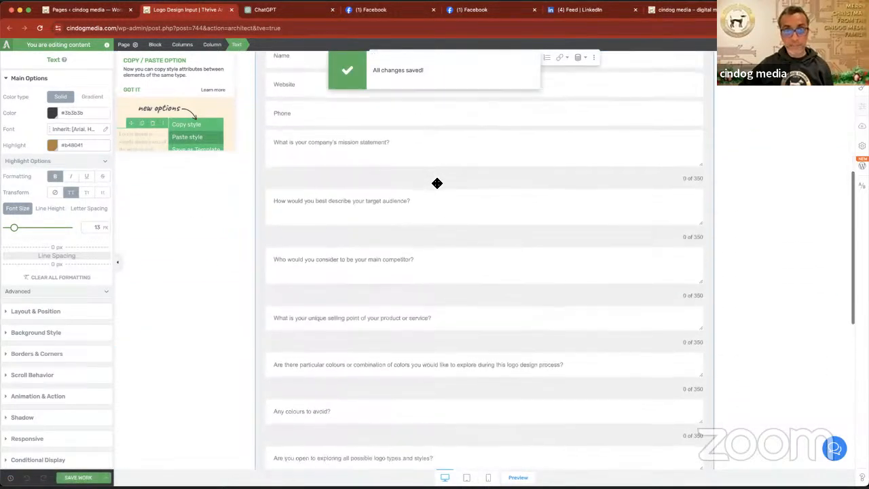
scroll(437, 183, down, 5)
scroll(437, 183, up, 15)
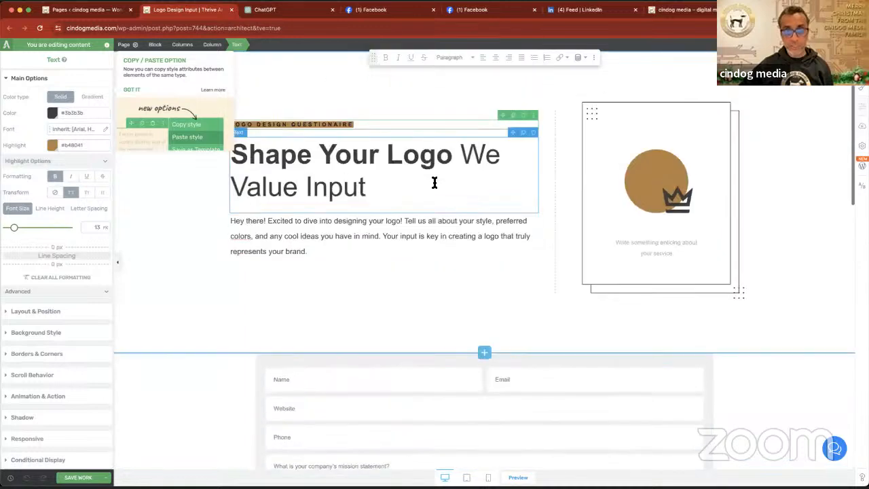